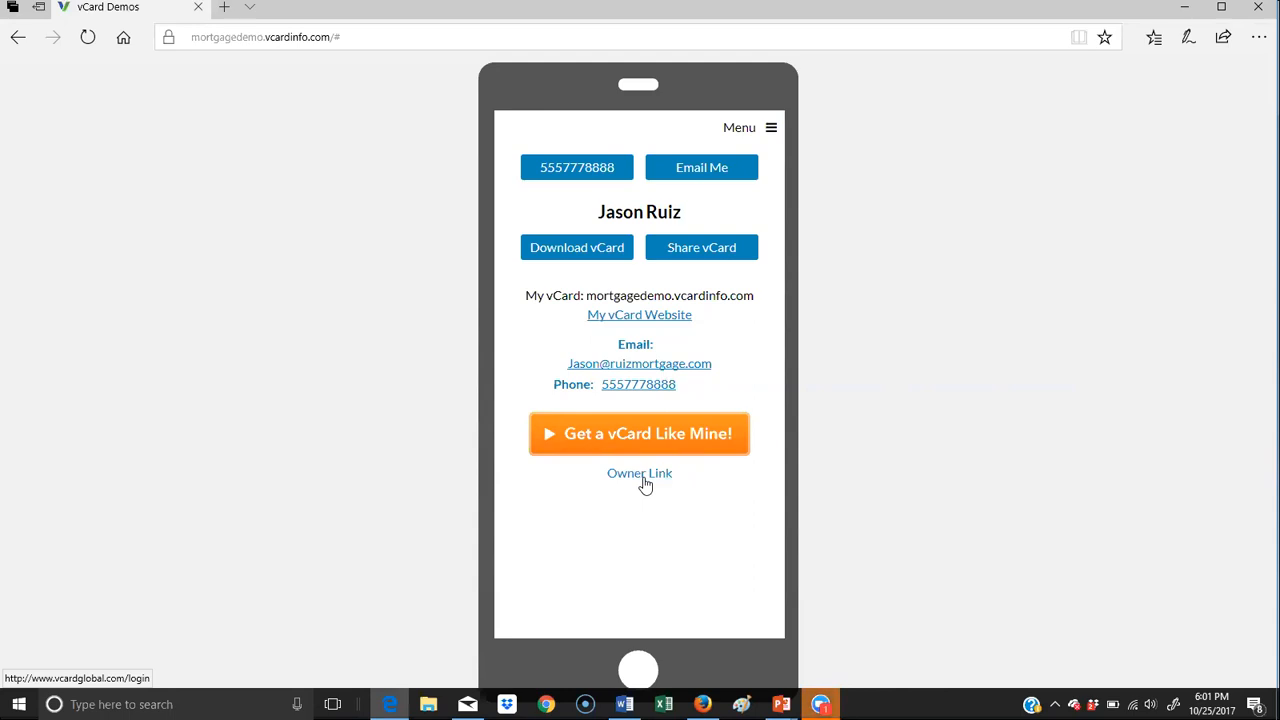
- Open the vCard's owner login page and sign in to the back office with the account username and password
click(645, 480)
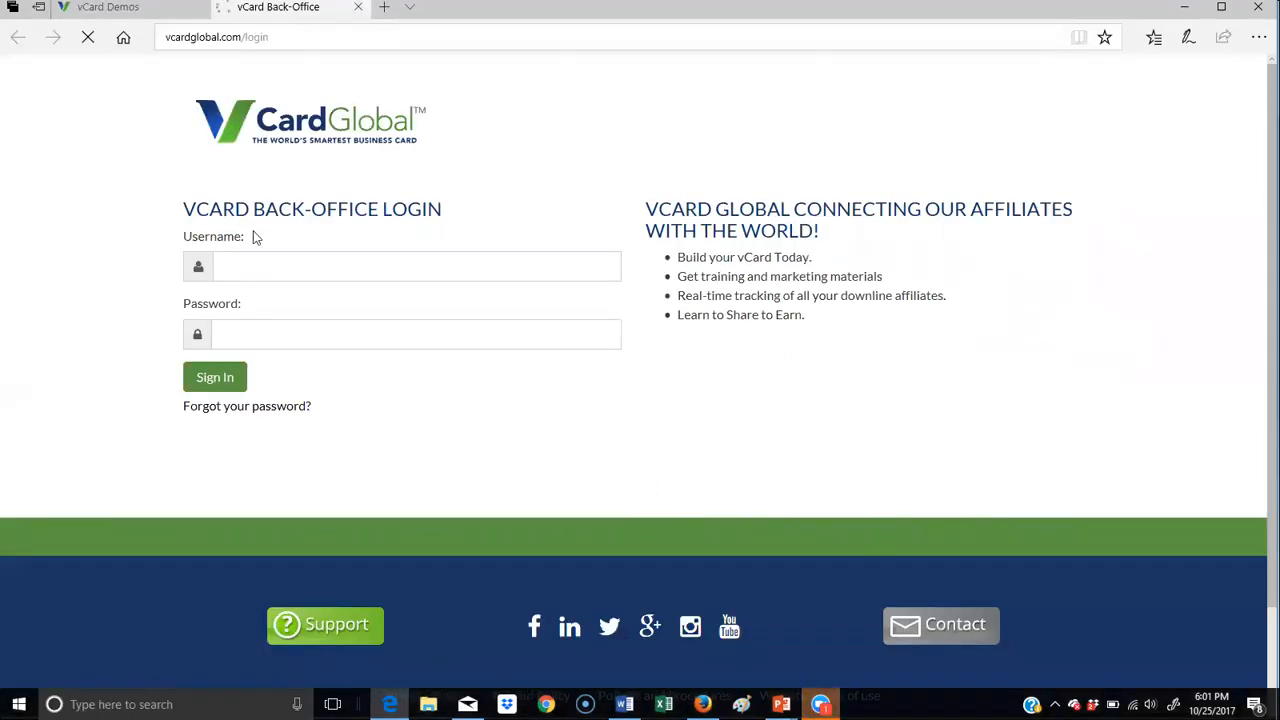
click(269, 257)
key(Tab)
text(*****)
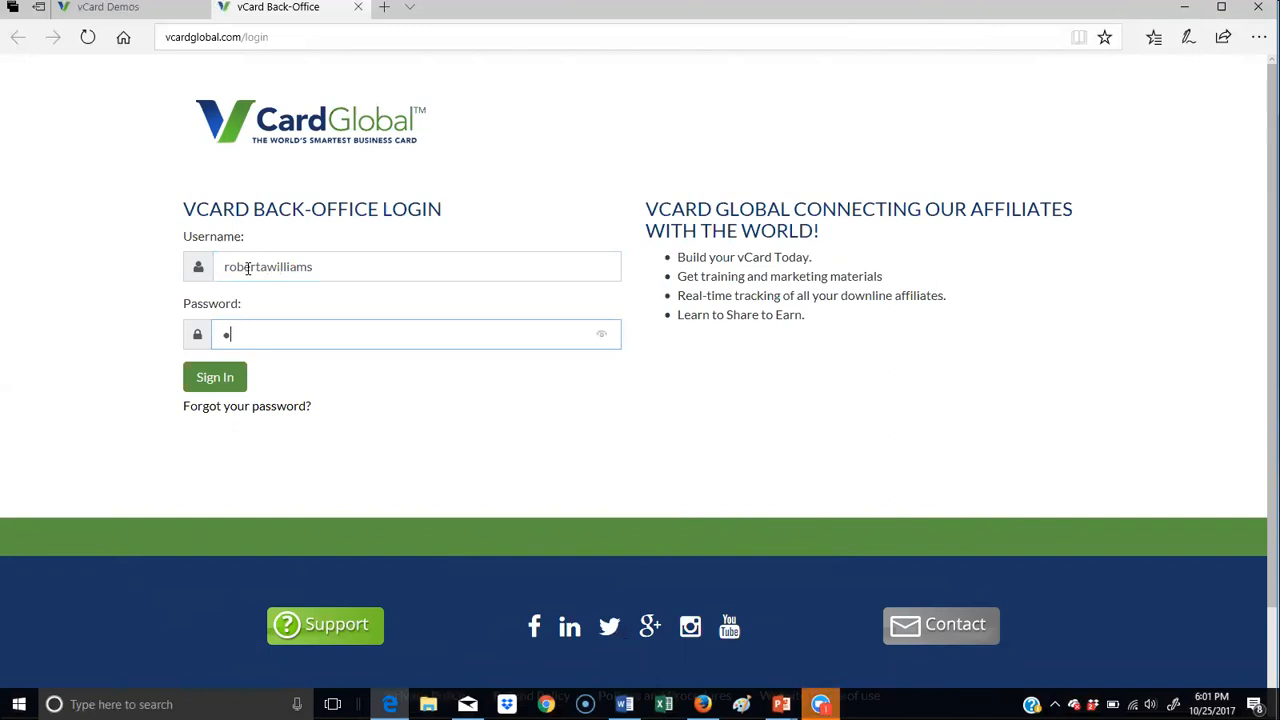
text(**)
click(234, 378)
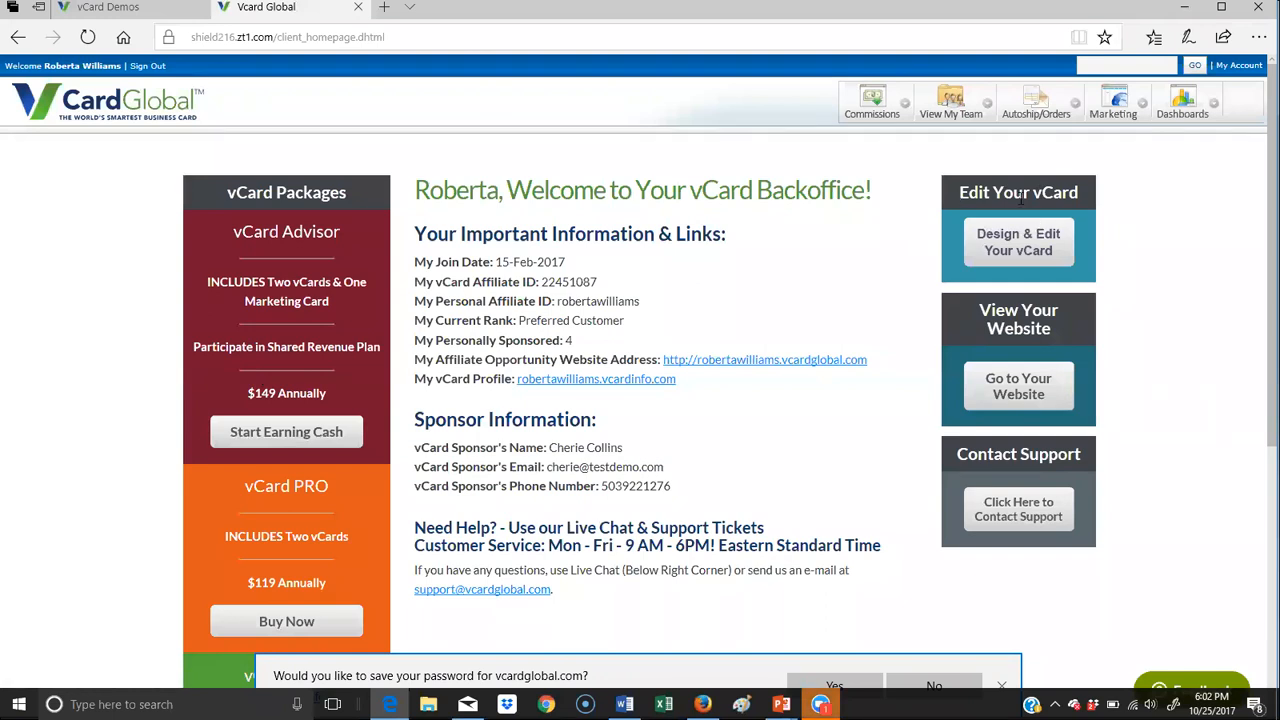
- Launch the vCard editor from the back office, switch to Firefox, and open the mortgagedemo vCard for editing
click(1024, 250)
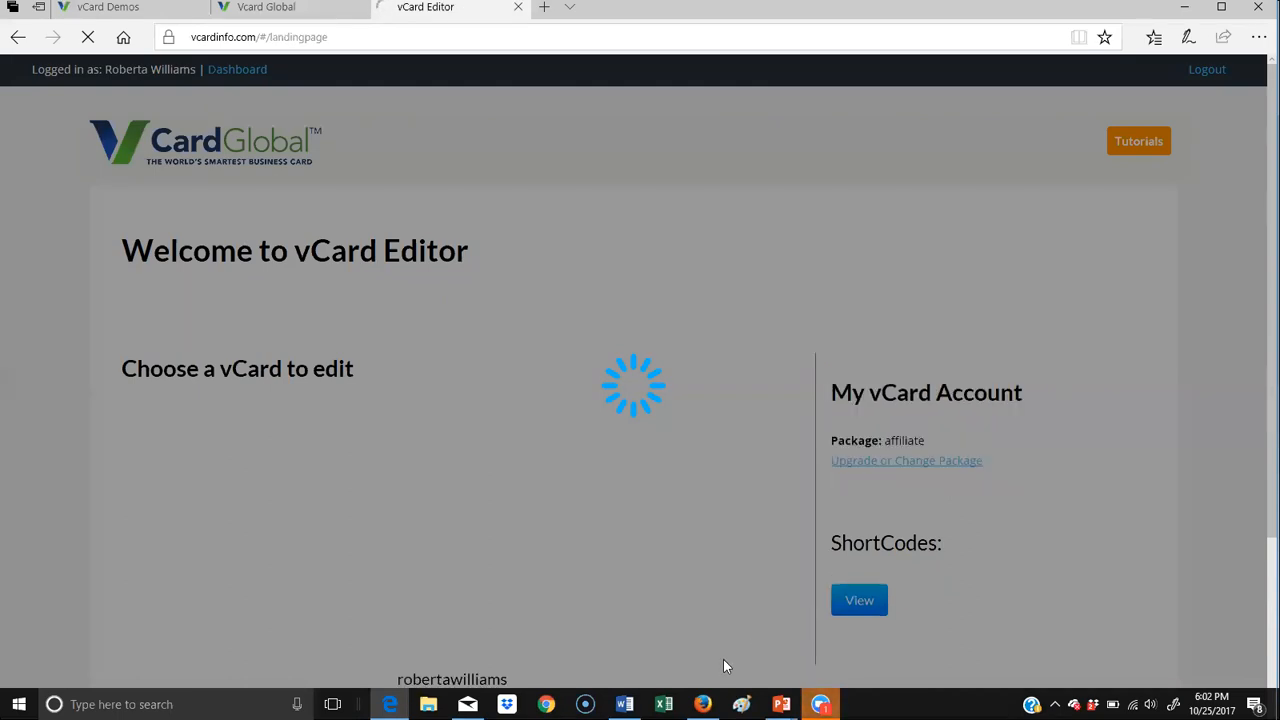
click(703, 704)
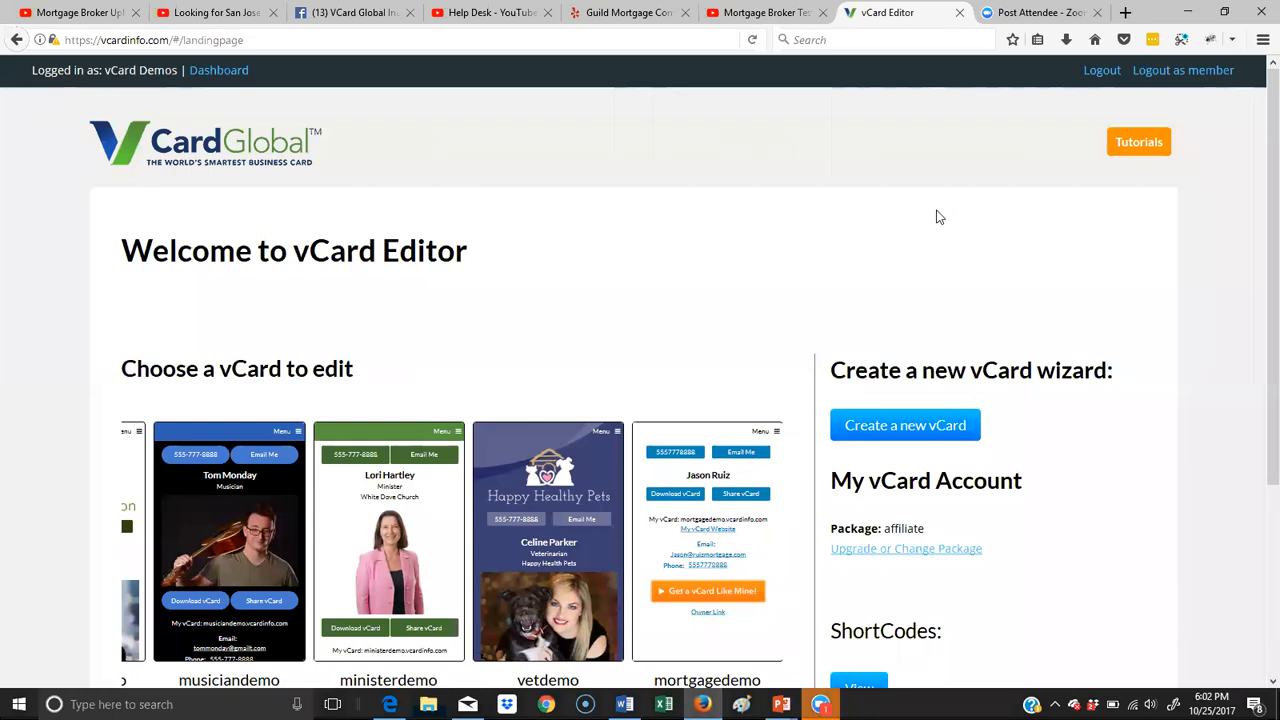
scroll(938, 217, down, 3)
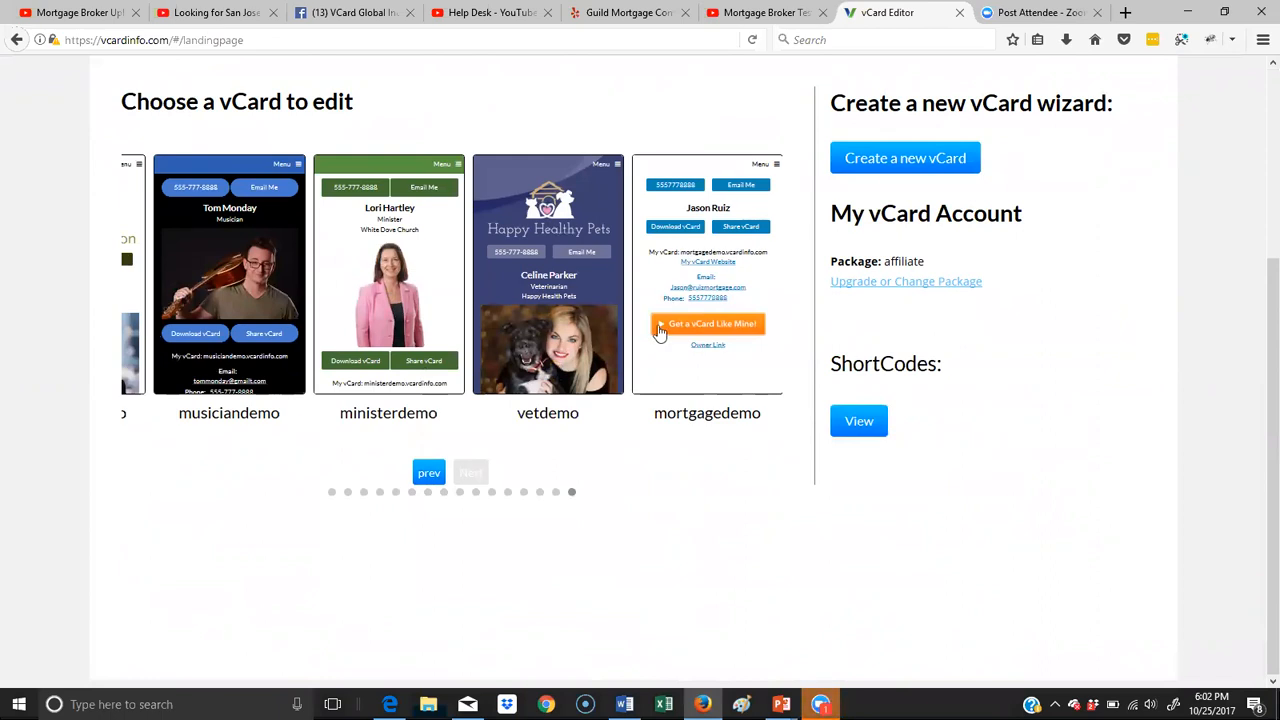
click(744, 268)
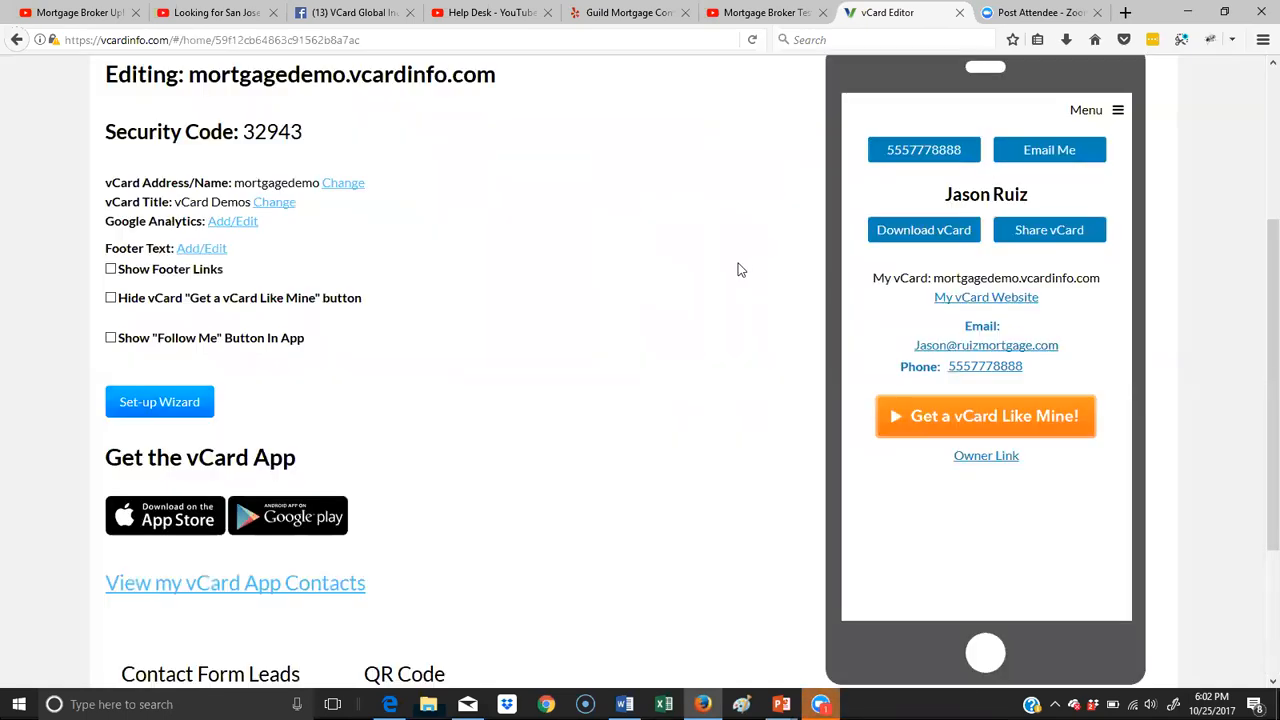
- Start the set-up wizard for the mortgagedemo vCard and proceed to its contact info form
scroll(740, 270, up, 2)
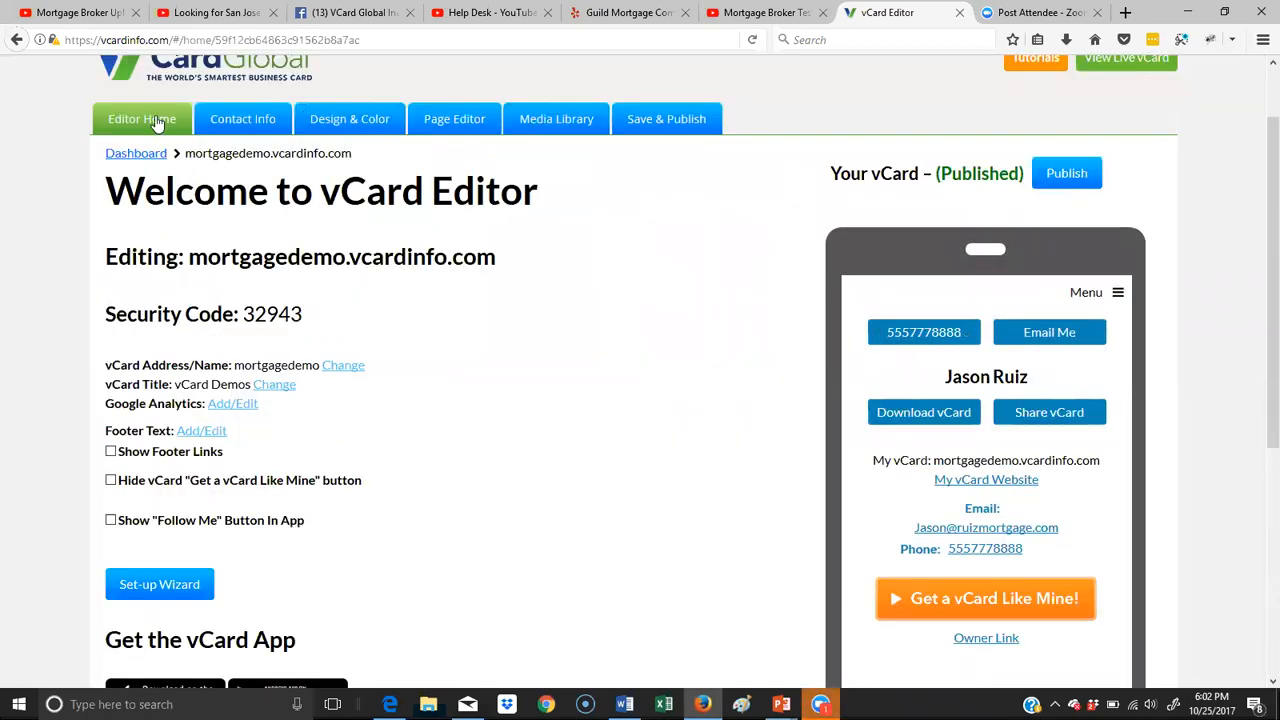
scroll(672, 440, down, 2)
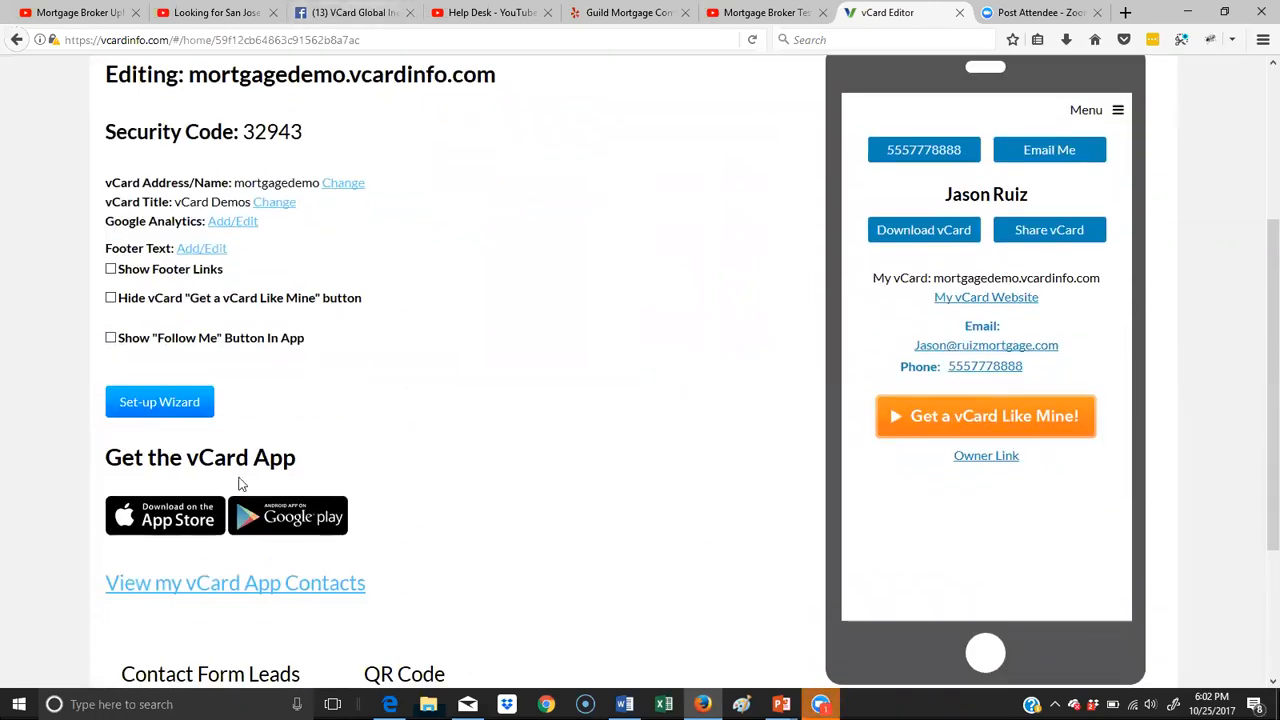
click(160, 405)
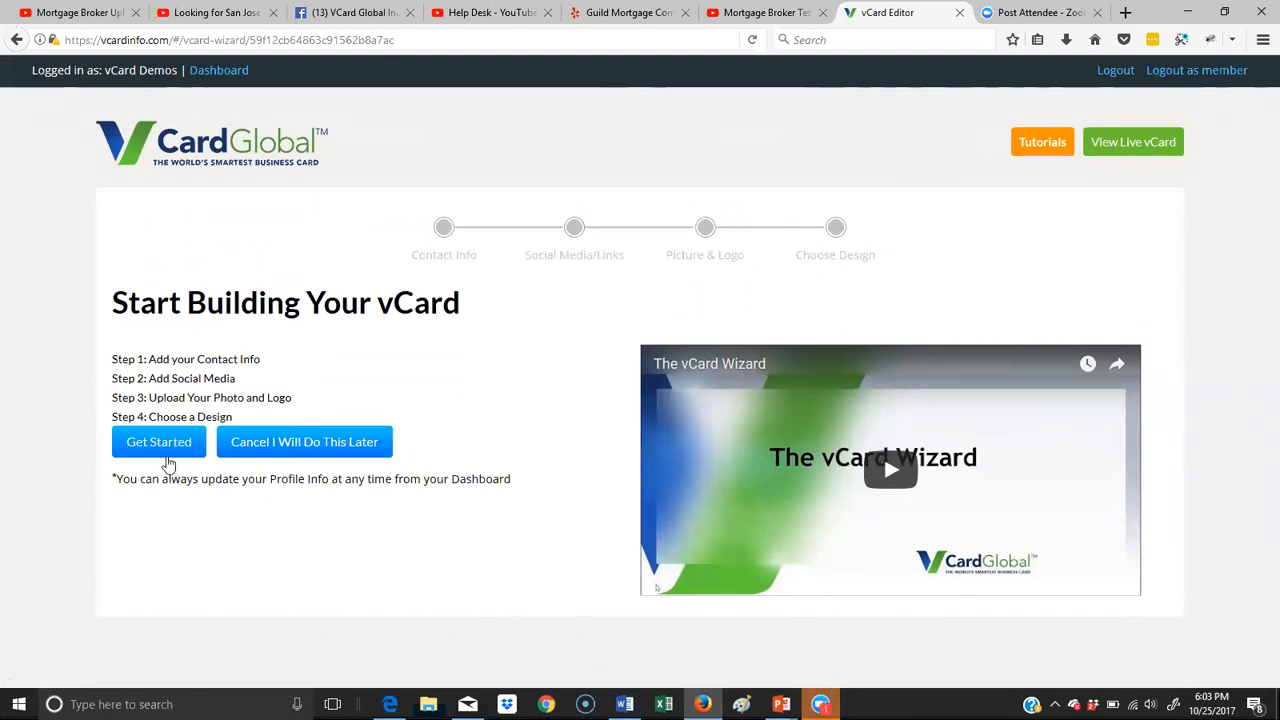
click(160, 441)
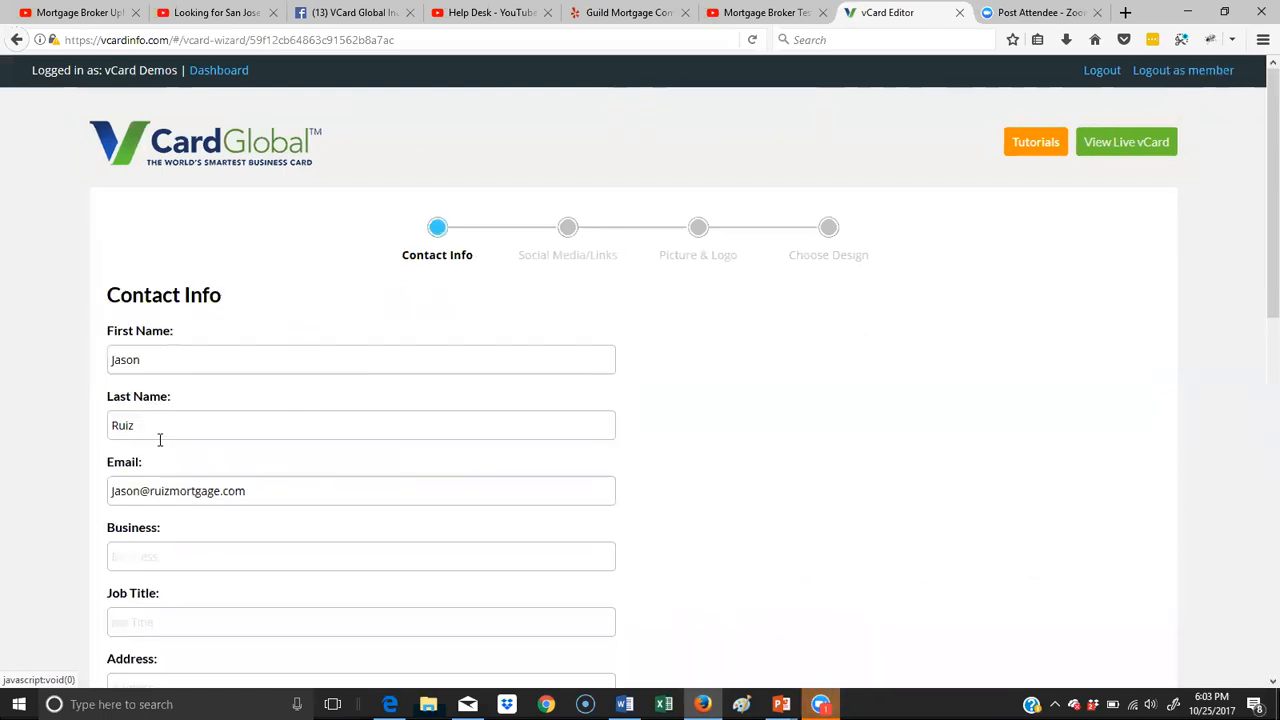
- Fill in the business name as Ruiz Mortgage and the job title as Mortgage Broker
scroll(263, 366, down, 3)
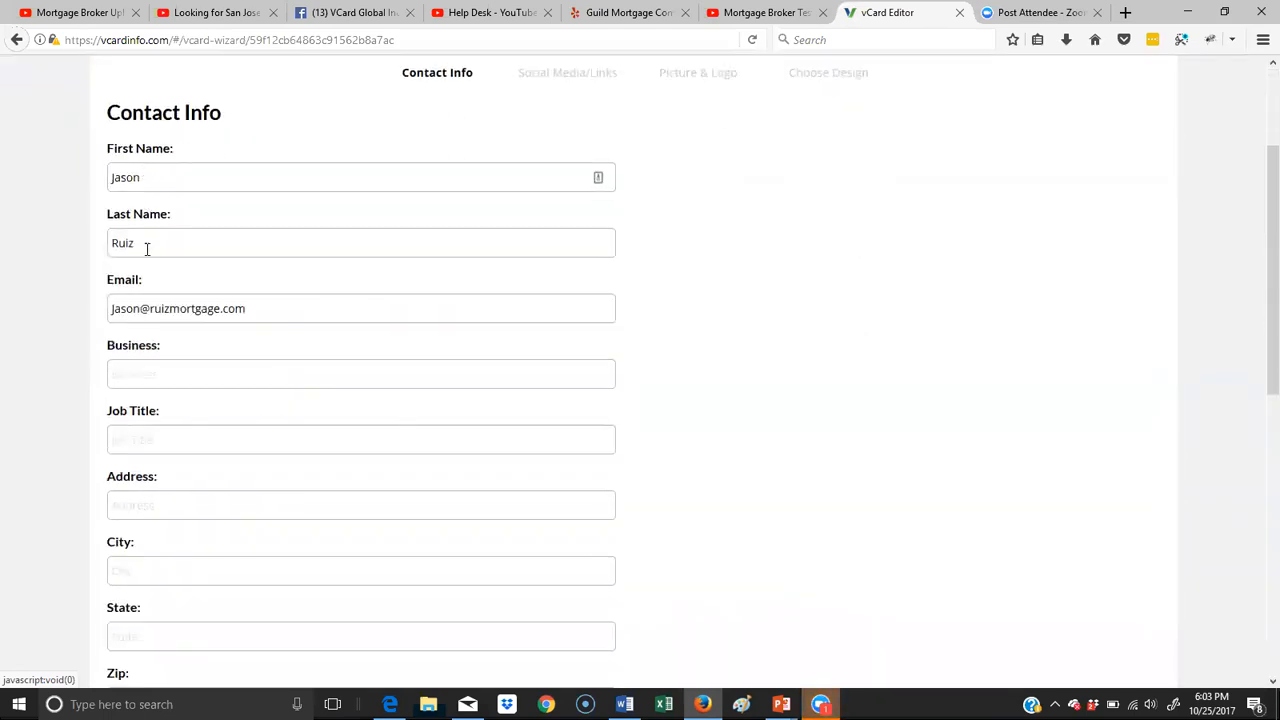
click(204, 370)
text(R)
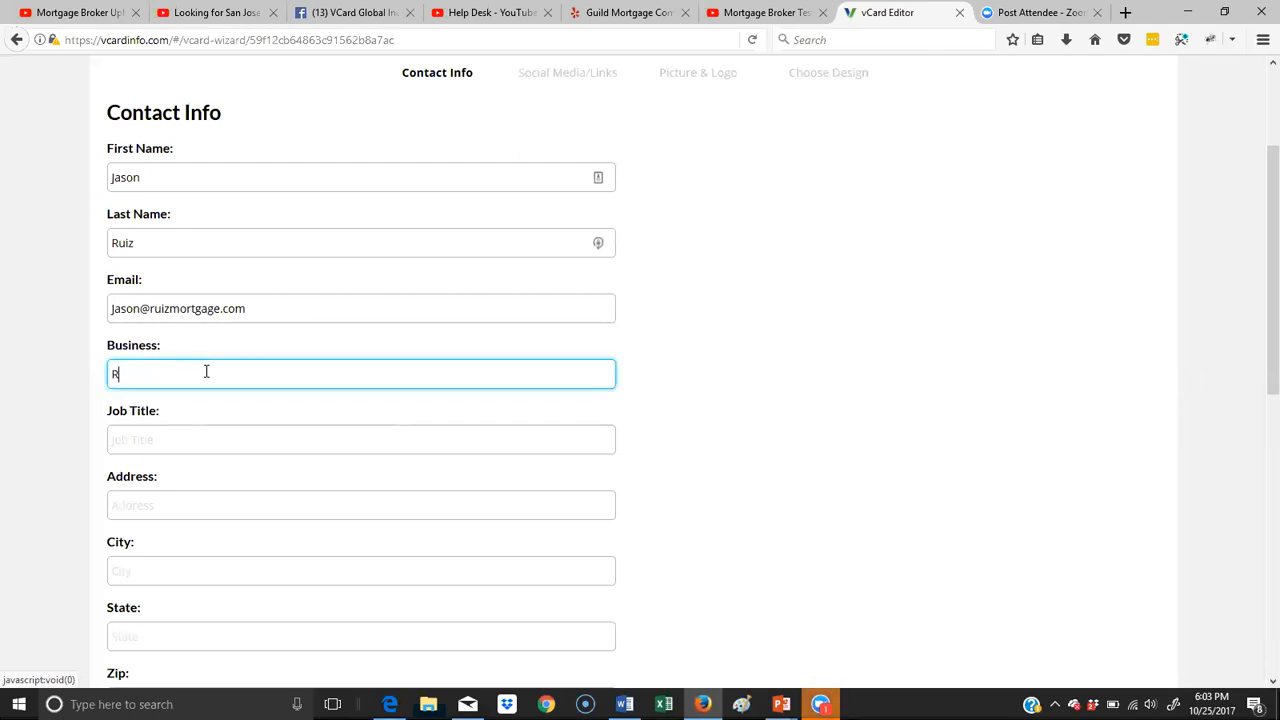
text(uiz Morr)
text(gage)
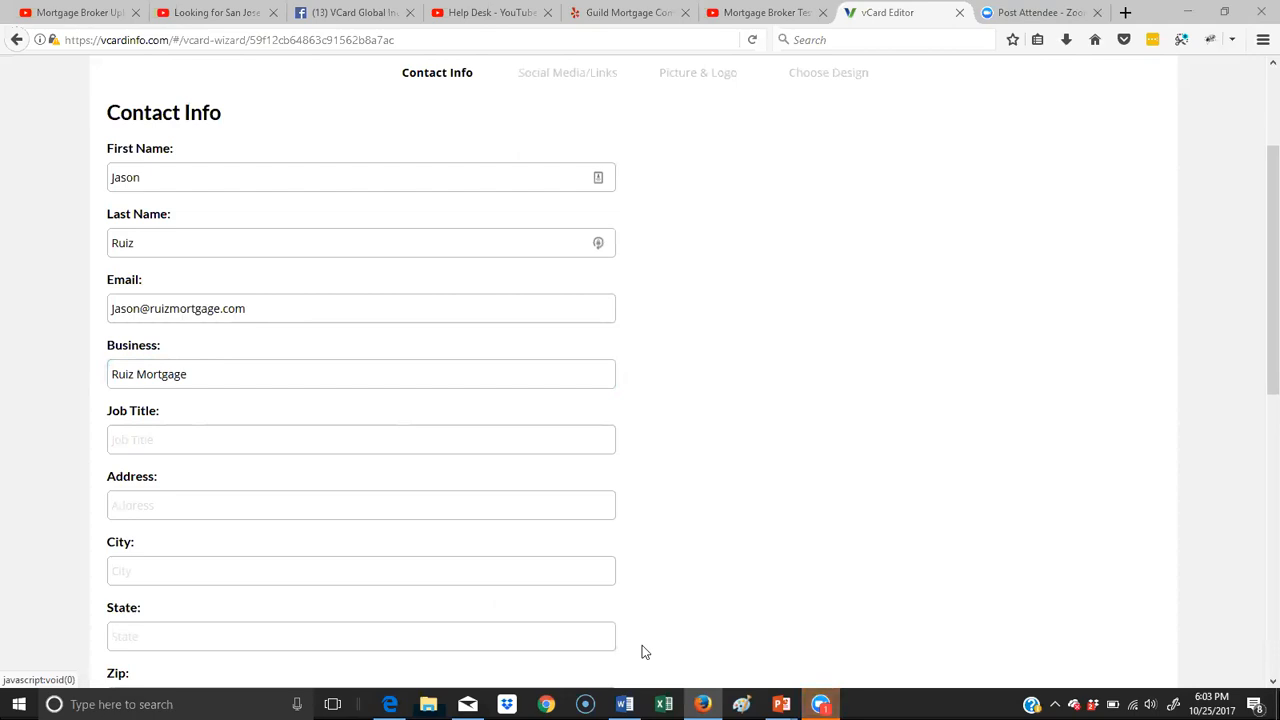
click(220, 430)
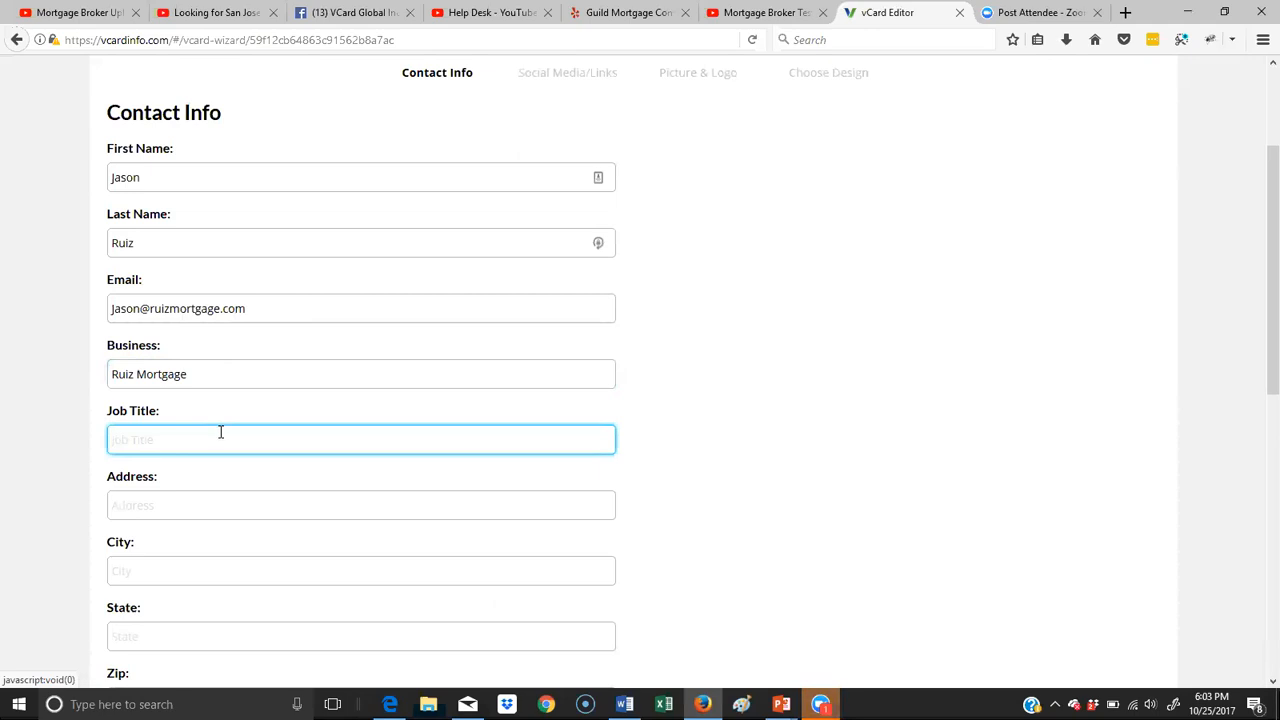
text(Mortgage Broker)
- Fill in the business's street address, city, state and zip code in the contact info
click(195, 500)
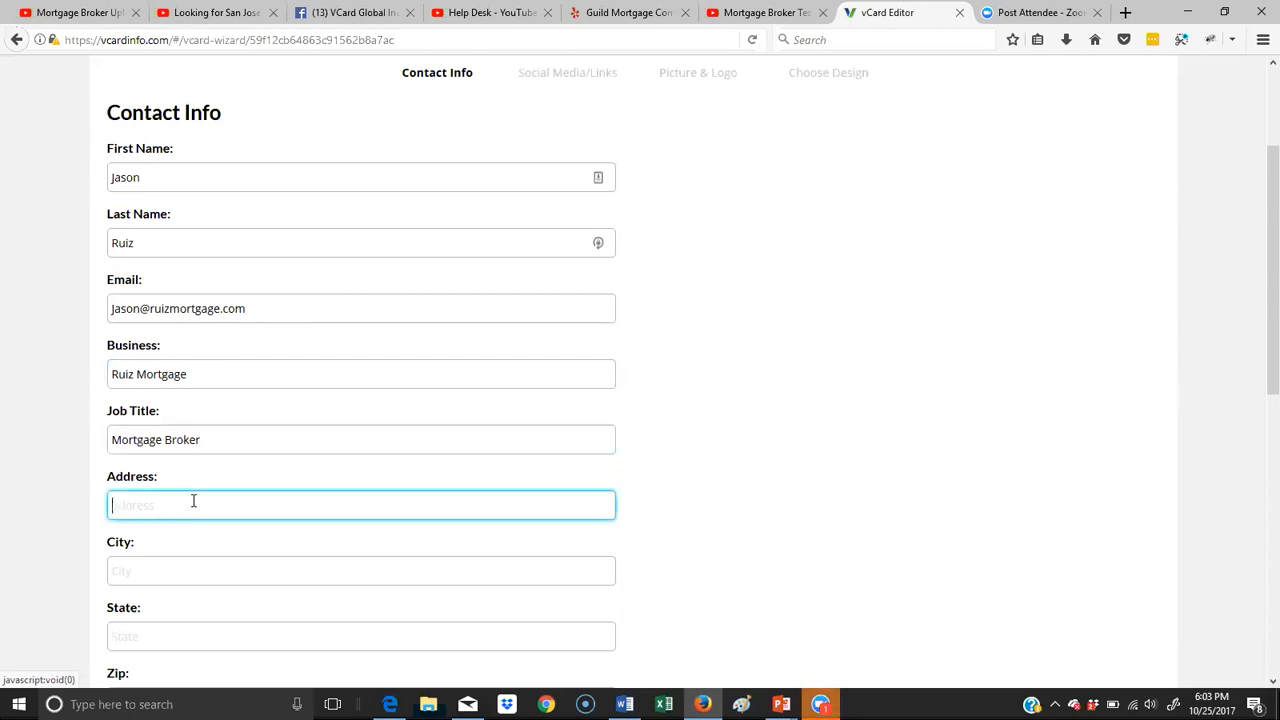
click(120, 578)
text(Portland)
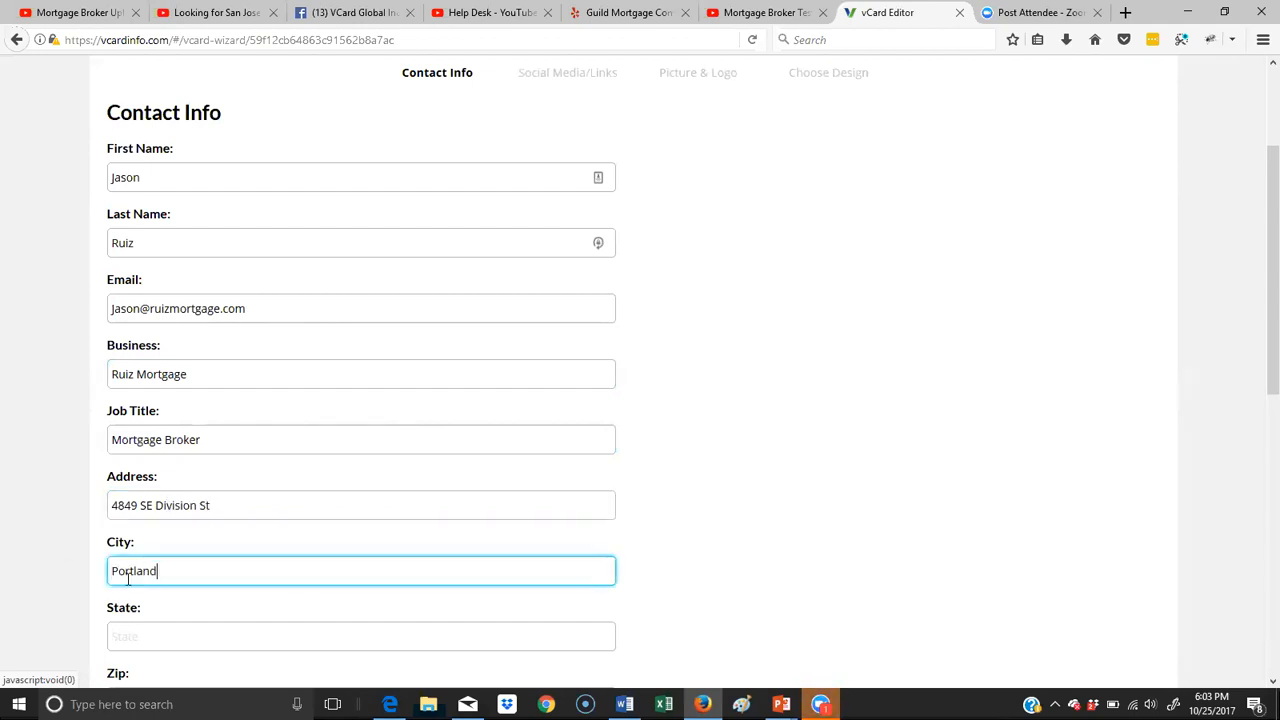
scroll(240, 600, down, 5)
click(155, 367)
text(Oregon)
key(Tab)
text(97206)
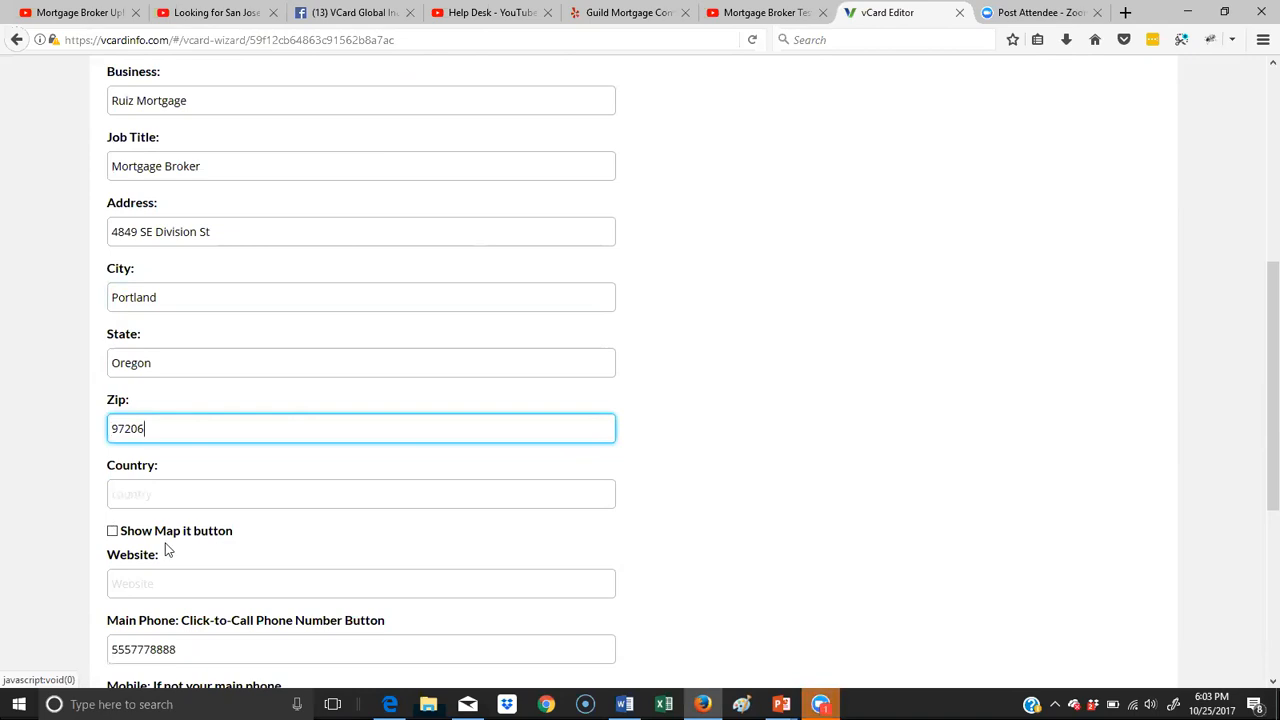
- Enable the Show Map it button option for the entered address
drag(237, 234, 73, 217)
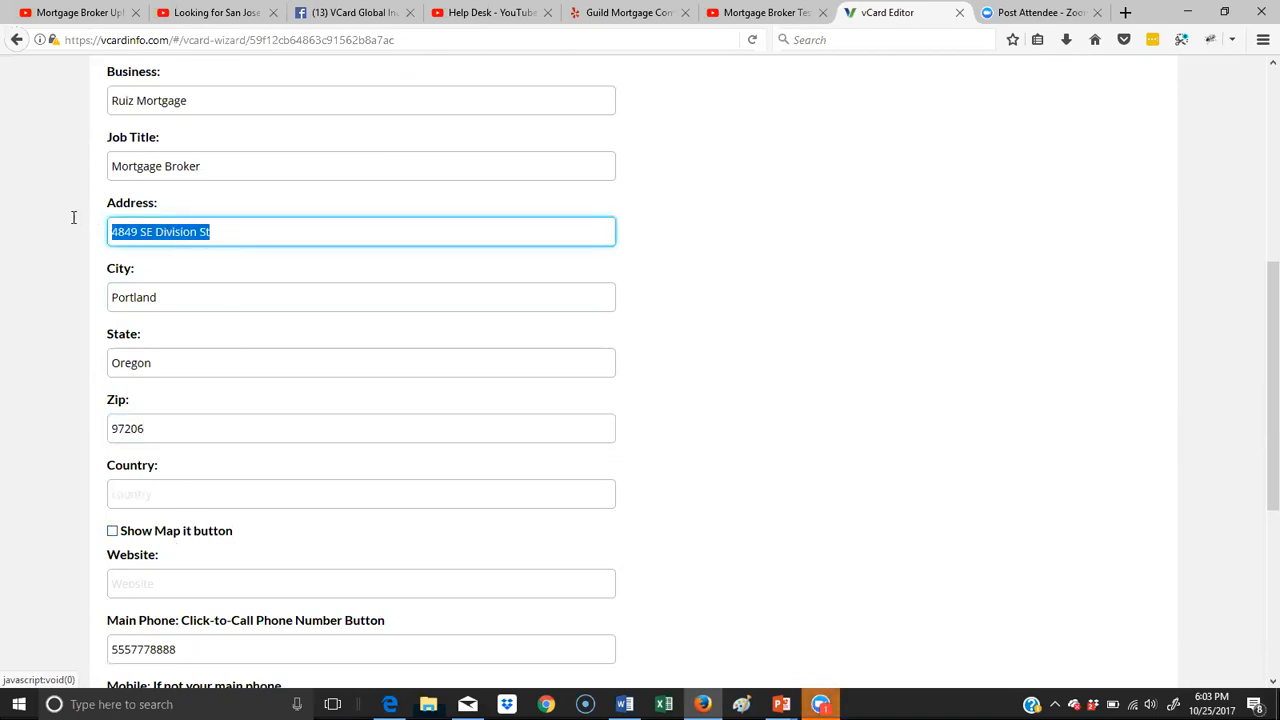
click(216, 230)
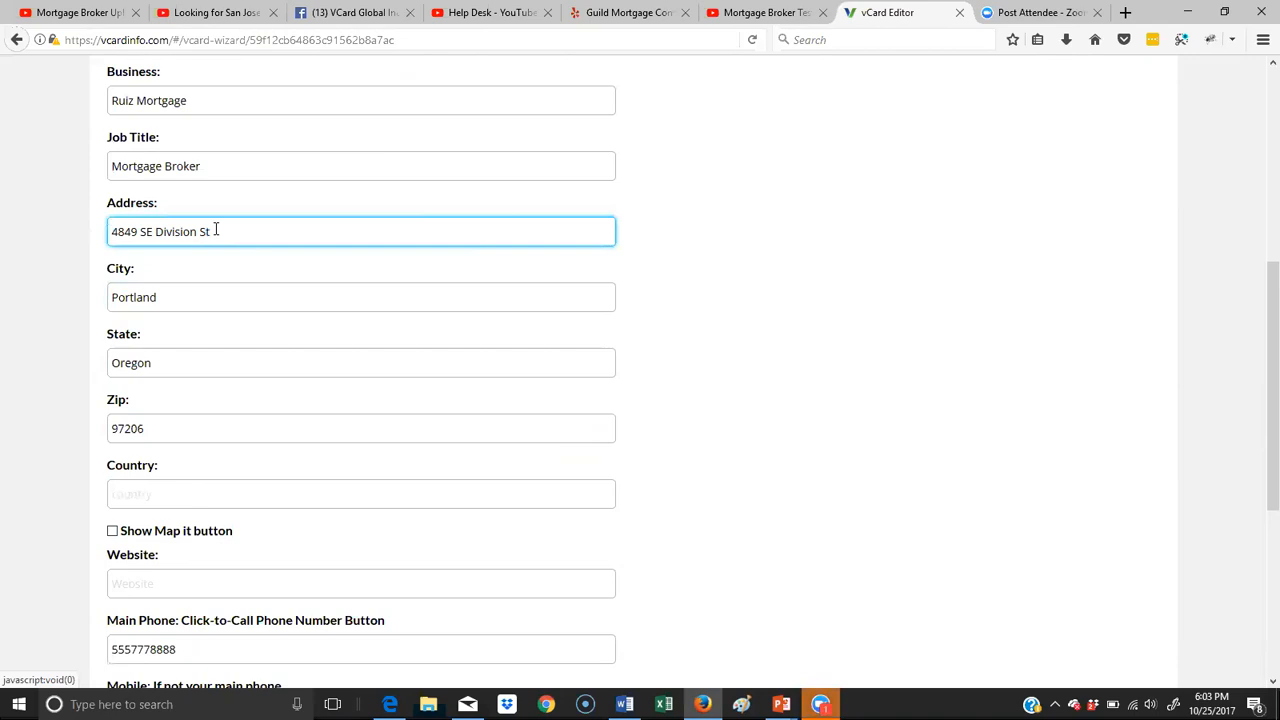
click(113, 535)
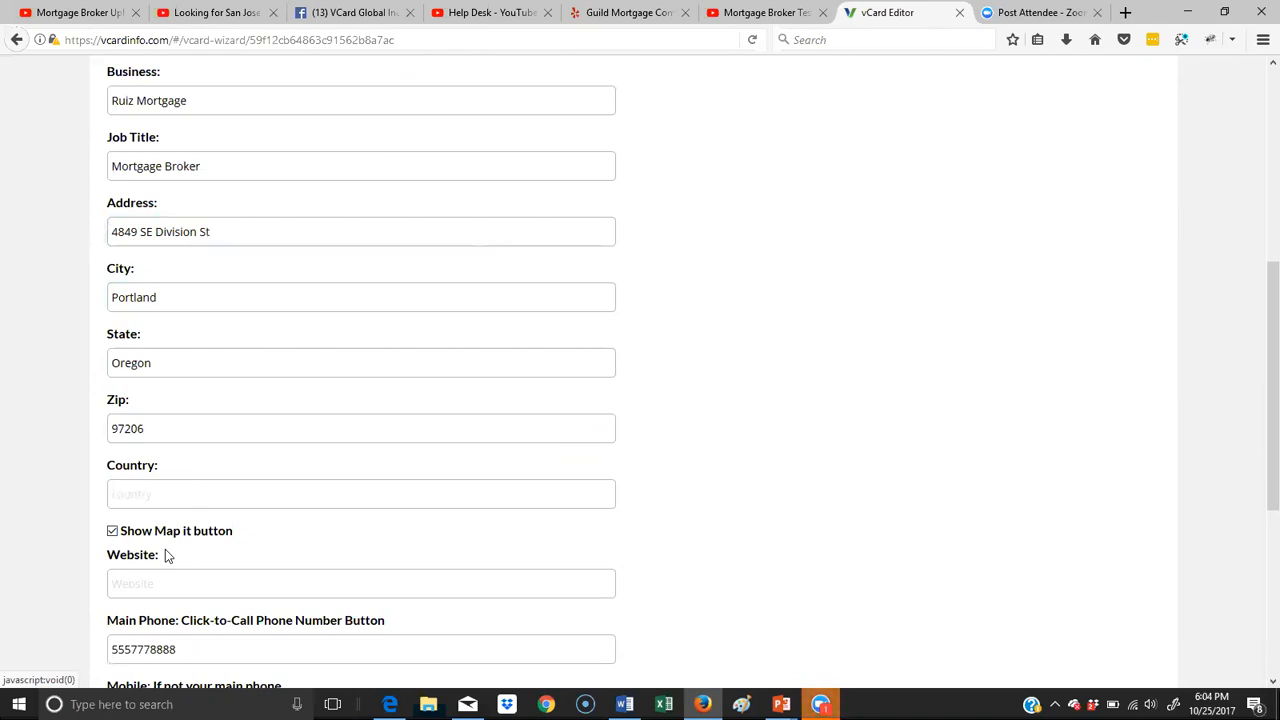
click(258, 234)
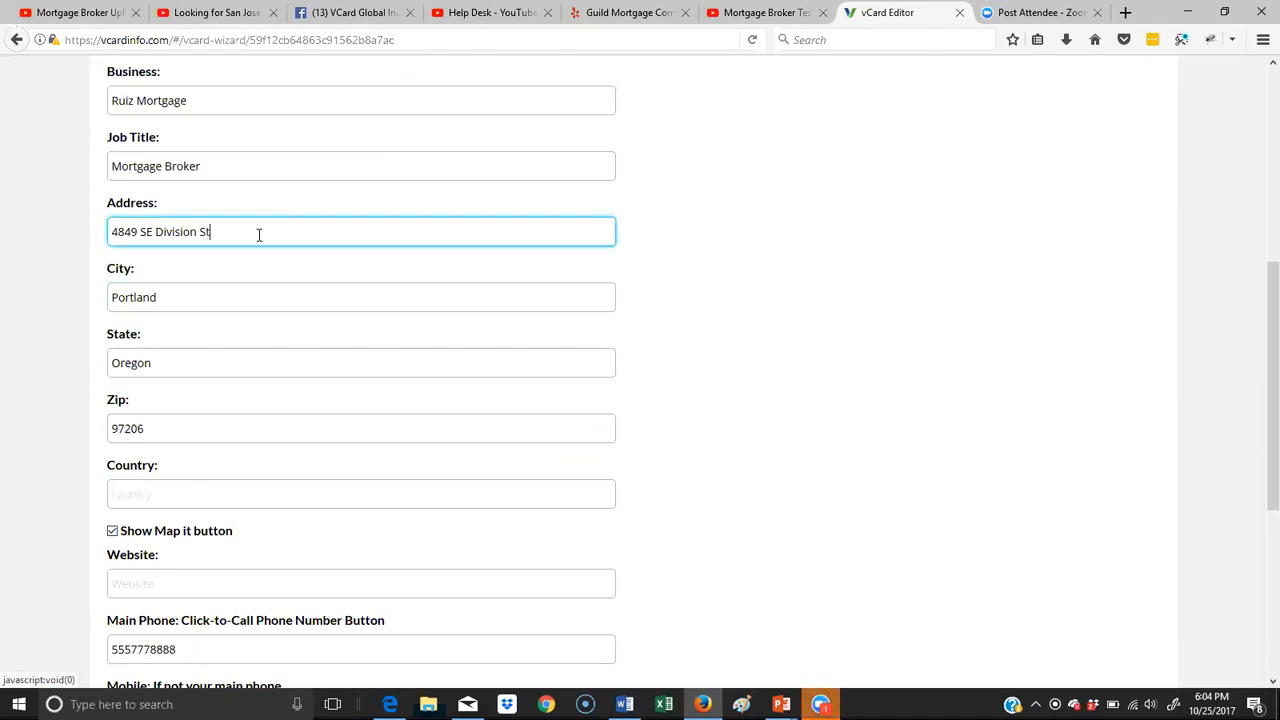
drag(258, 234, 69, 235)
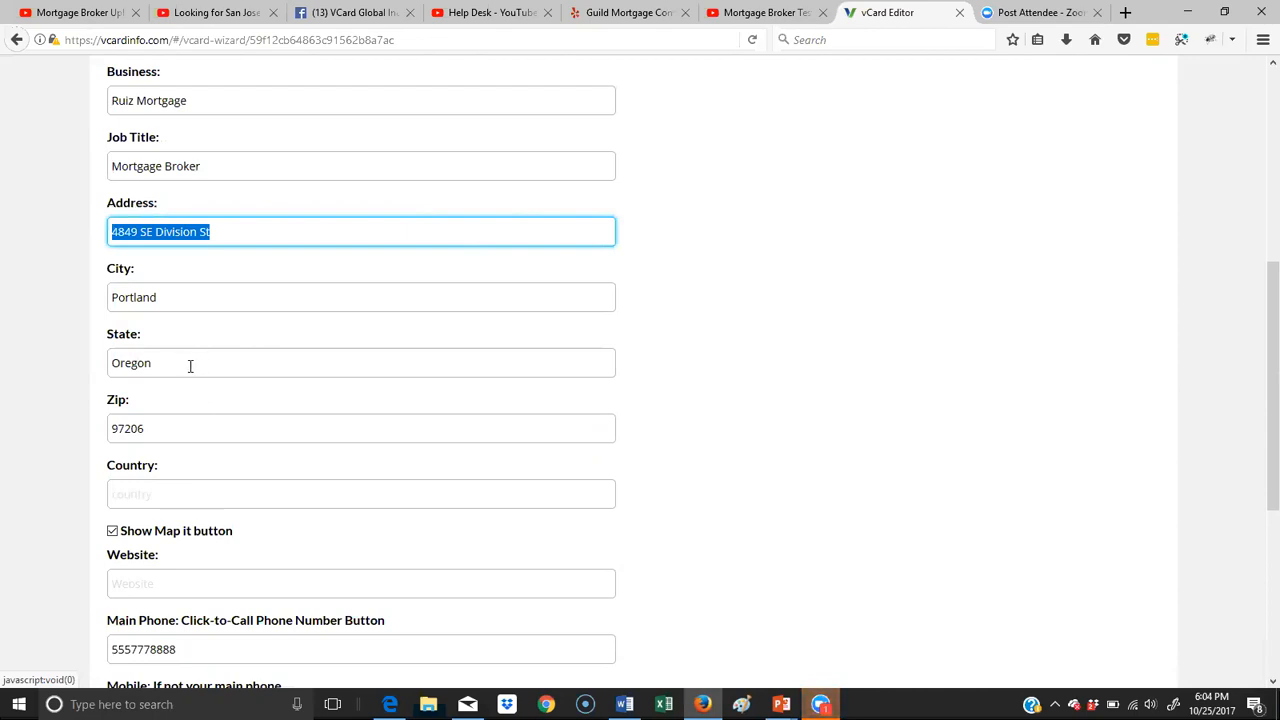
- Separate the digit groups of the main phone number with dashes and fill in the mobile phone number
scroll(190, 363, down, 2)
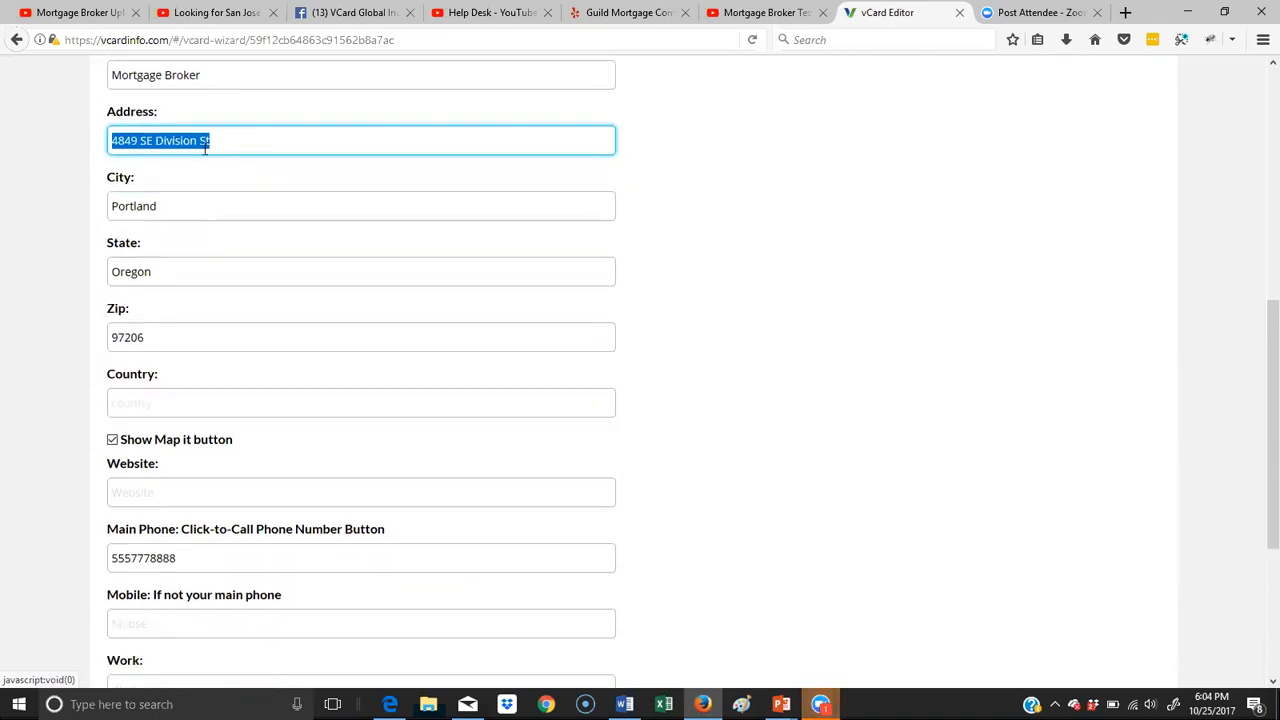
scroll(221, 310, down, 4)
click(179, 316)
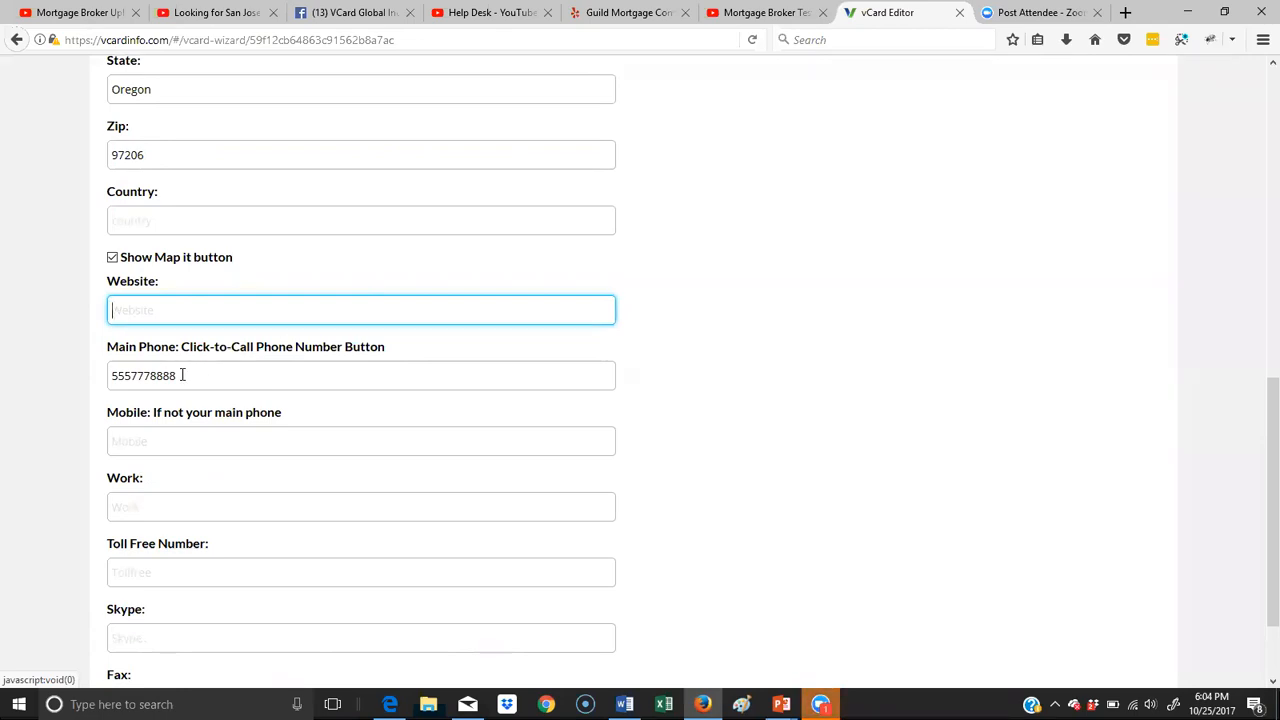
click(133, 376)
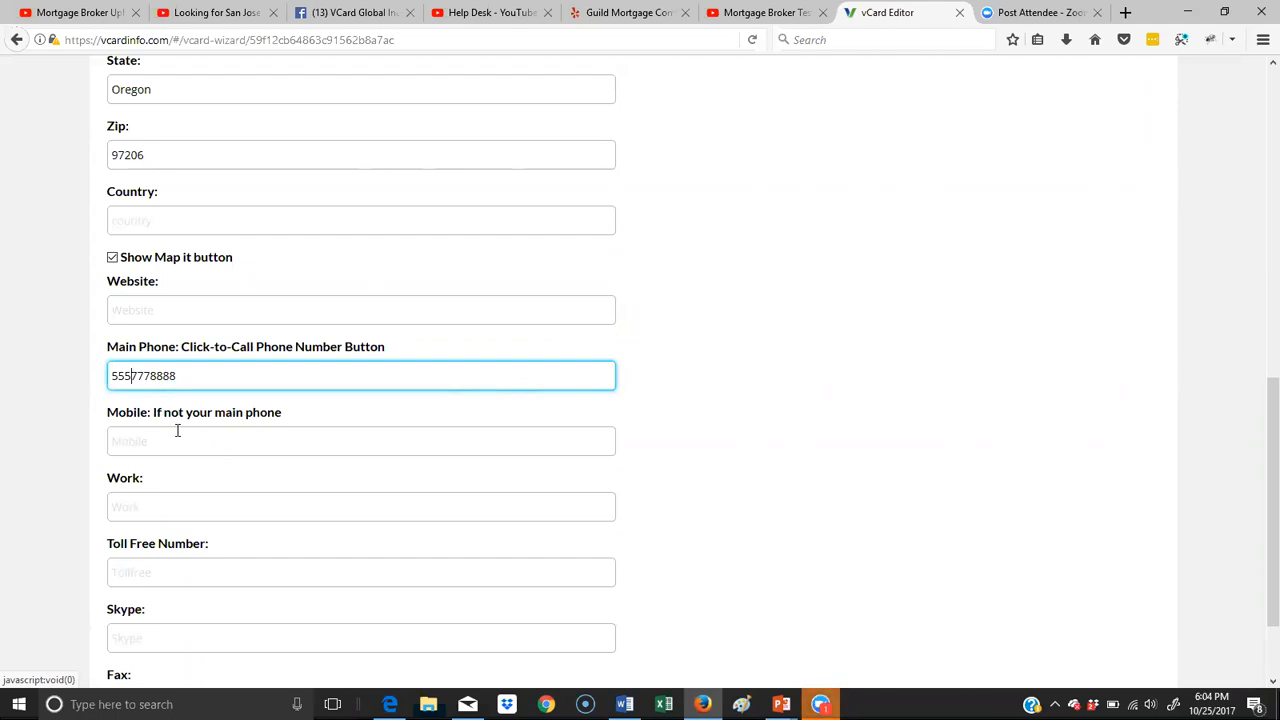
text(-777-)
click(209, 452)
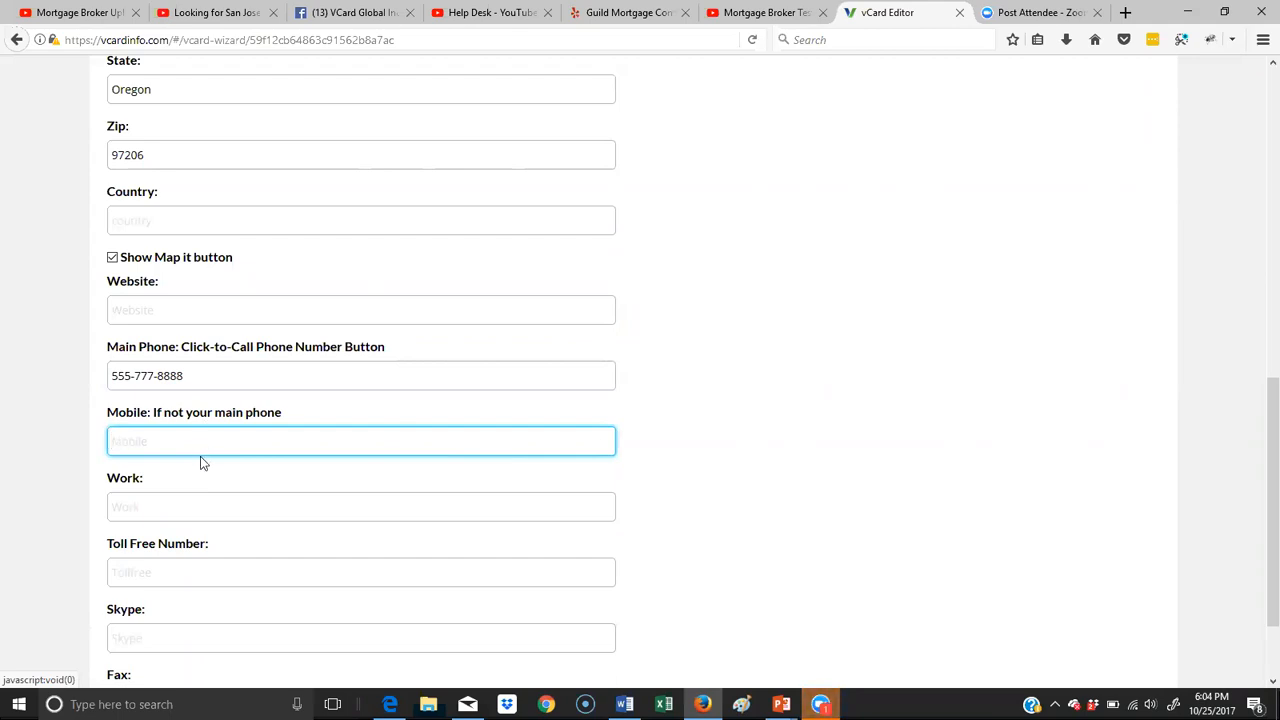
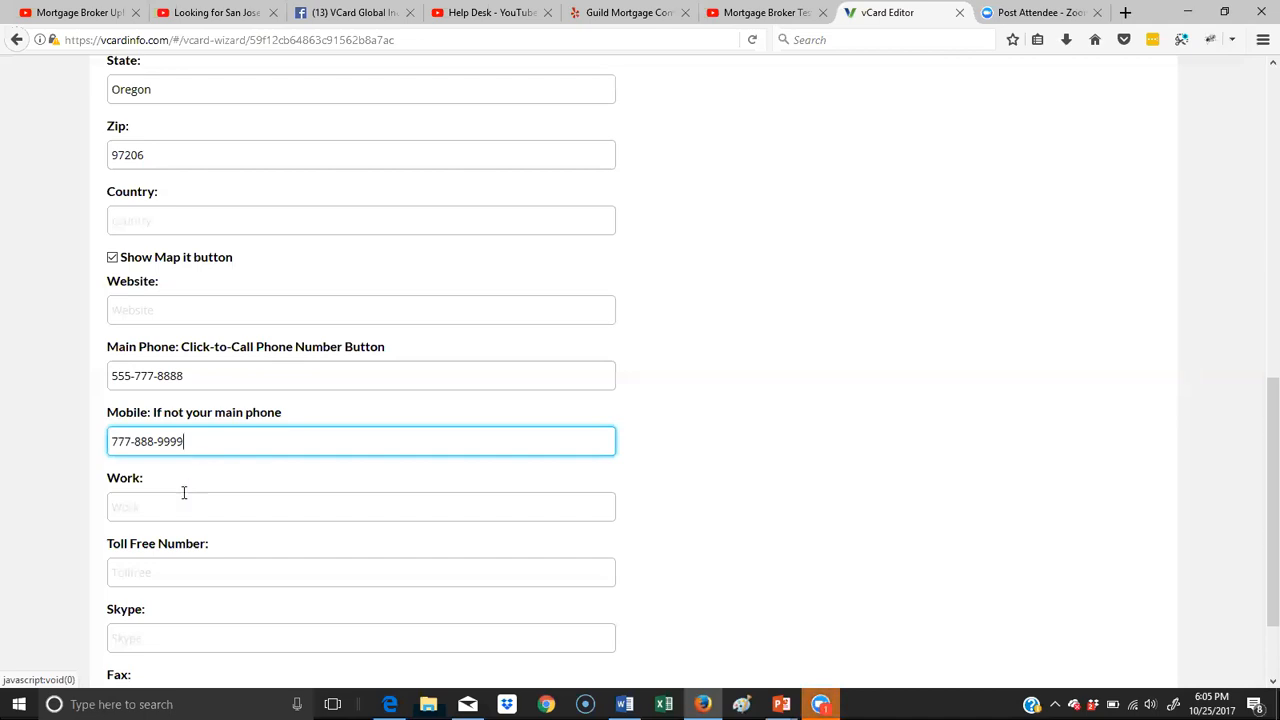
- Fill in the toll-free number and the fax number in the contact info form
scroll(180, 488, down, 2)
click(175, 463)
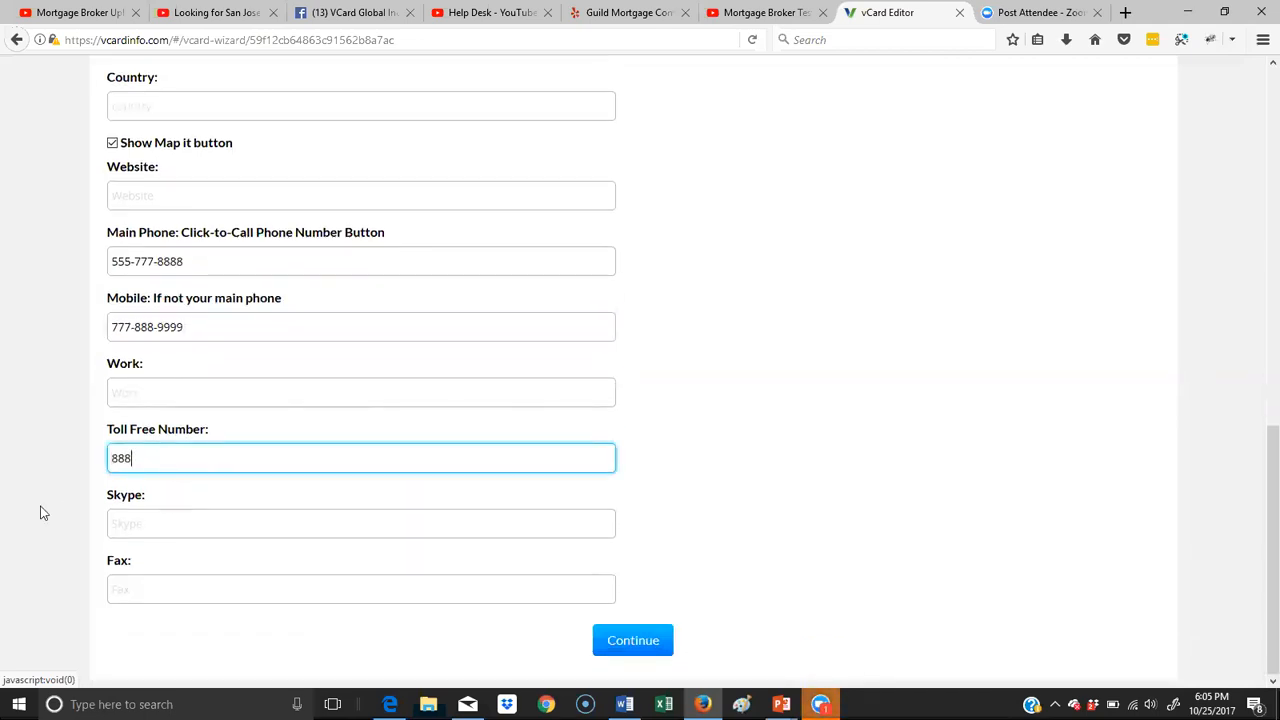
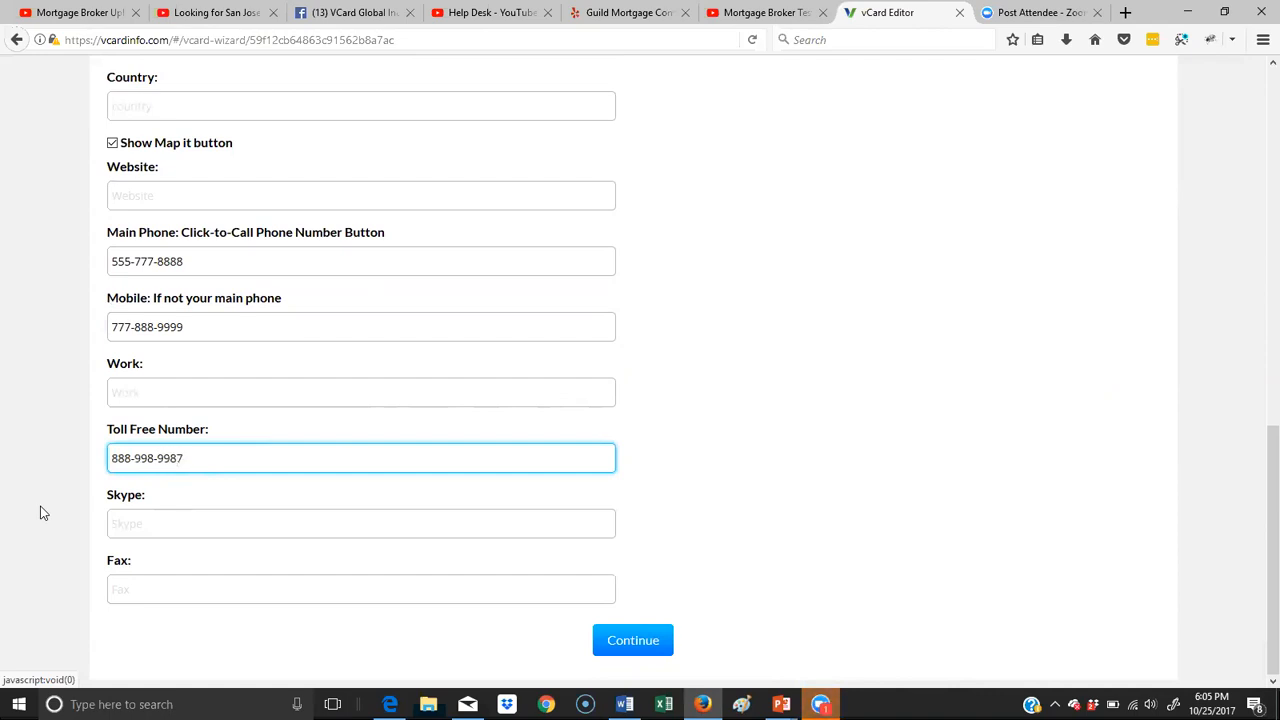
click(156, 595)
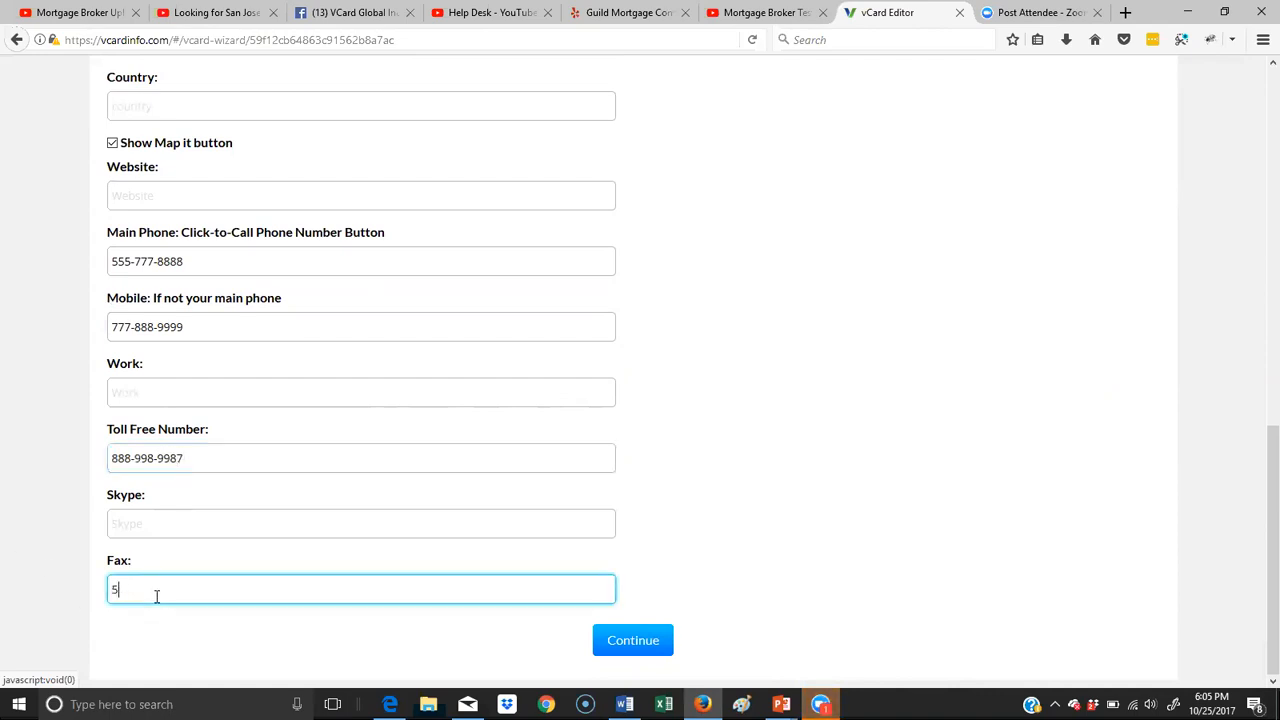
click(632, 641)
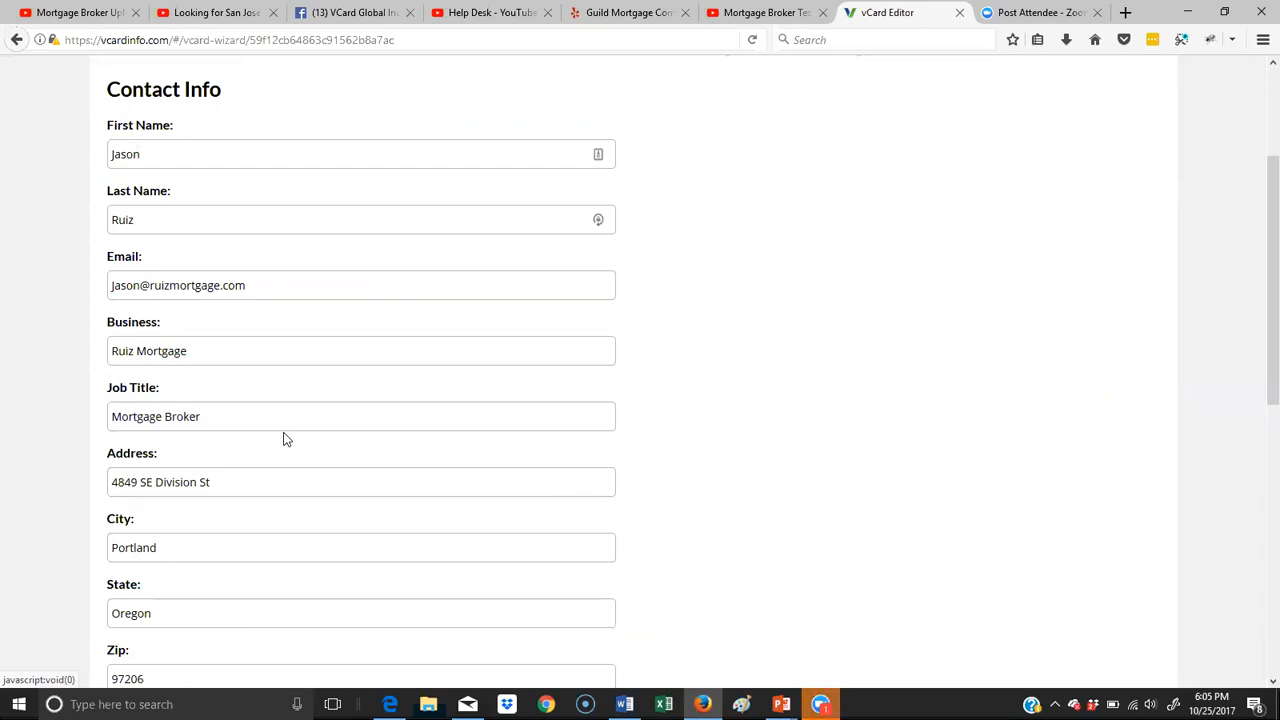
scroll(271, 442, down, 5)
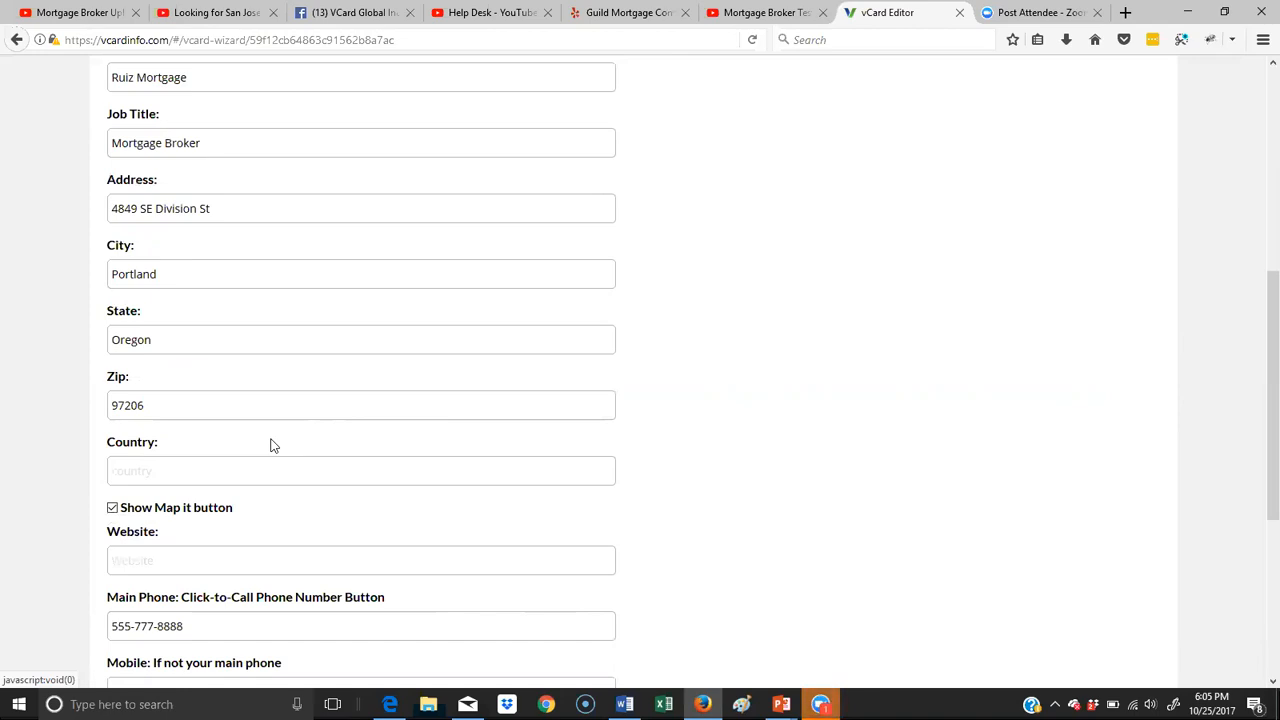
scroll(405, 430, down, 4)
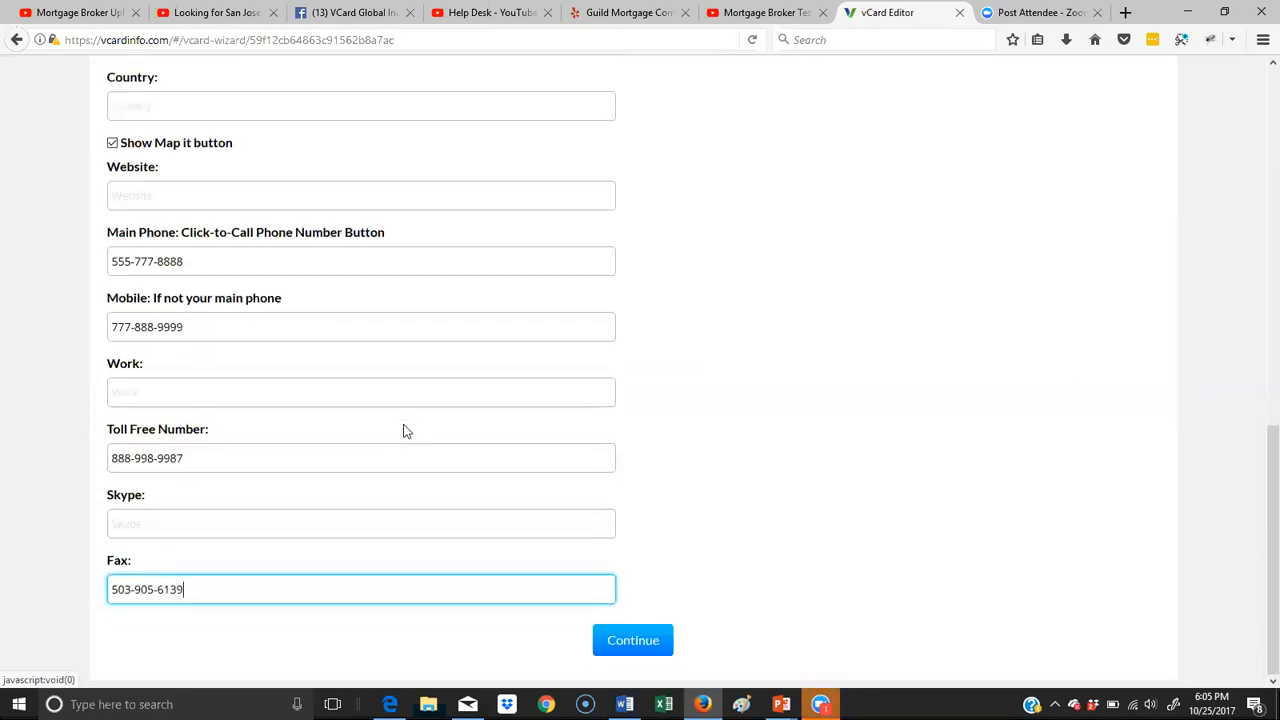
- Save the contact info and copy the VCard Global Inc. Facebook page address into the Facebook social media field
click(603, 644)
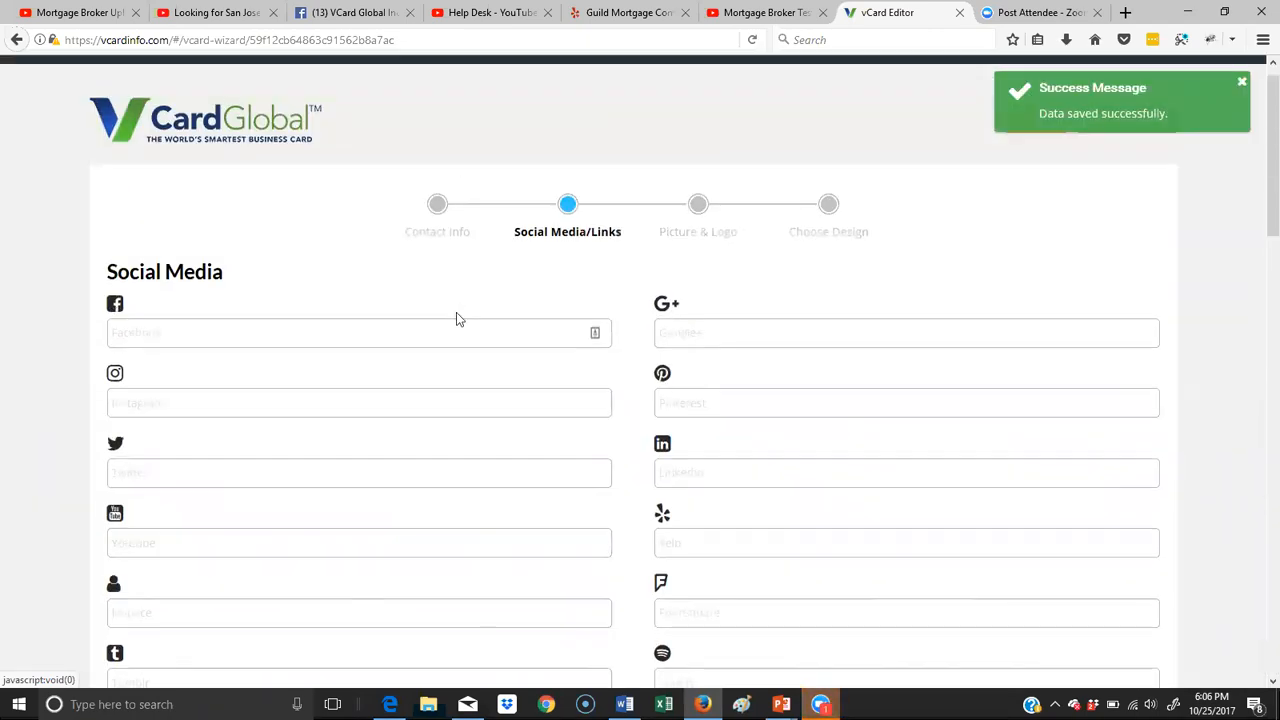
scroll(400, 331, down, 2)
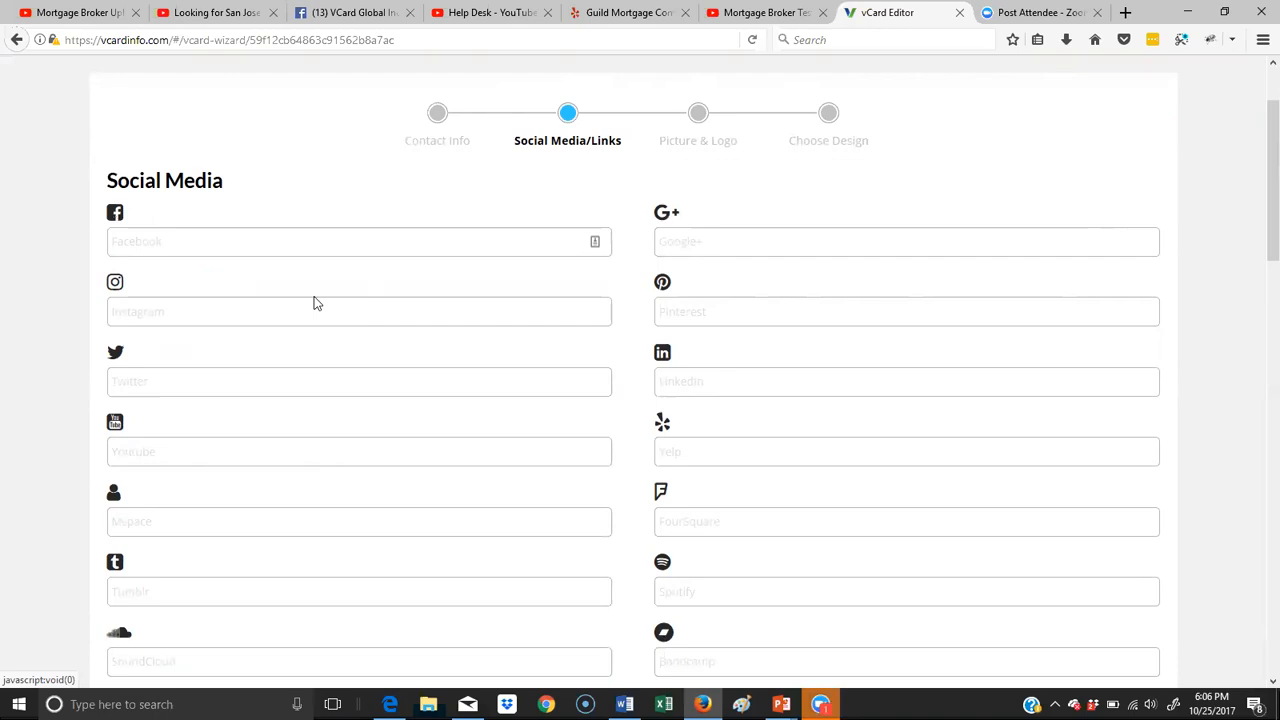
click(286, 246)
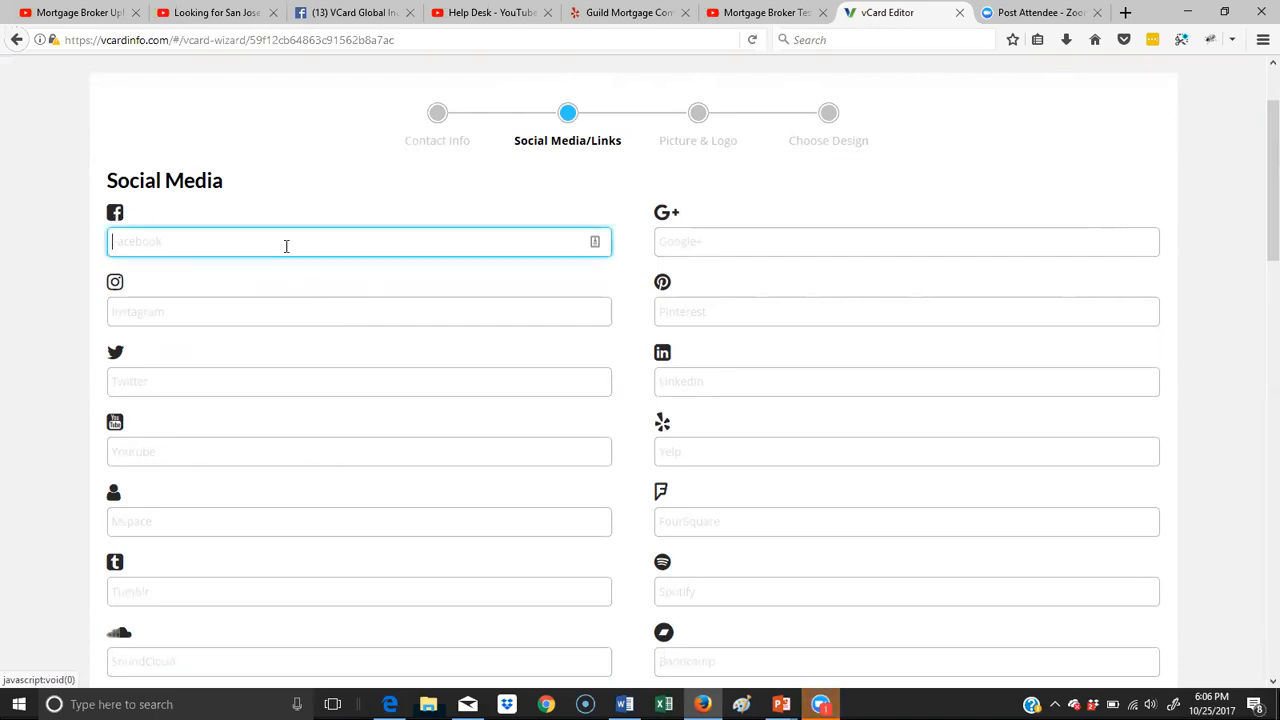
click(362, 14)
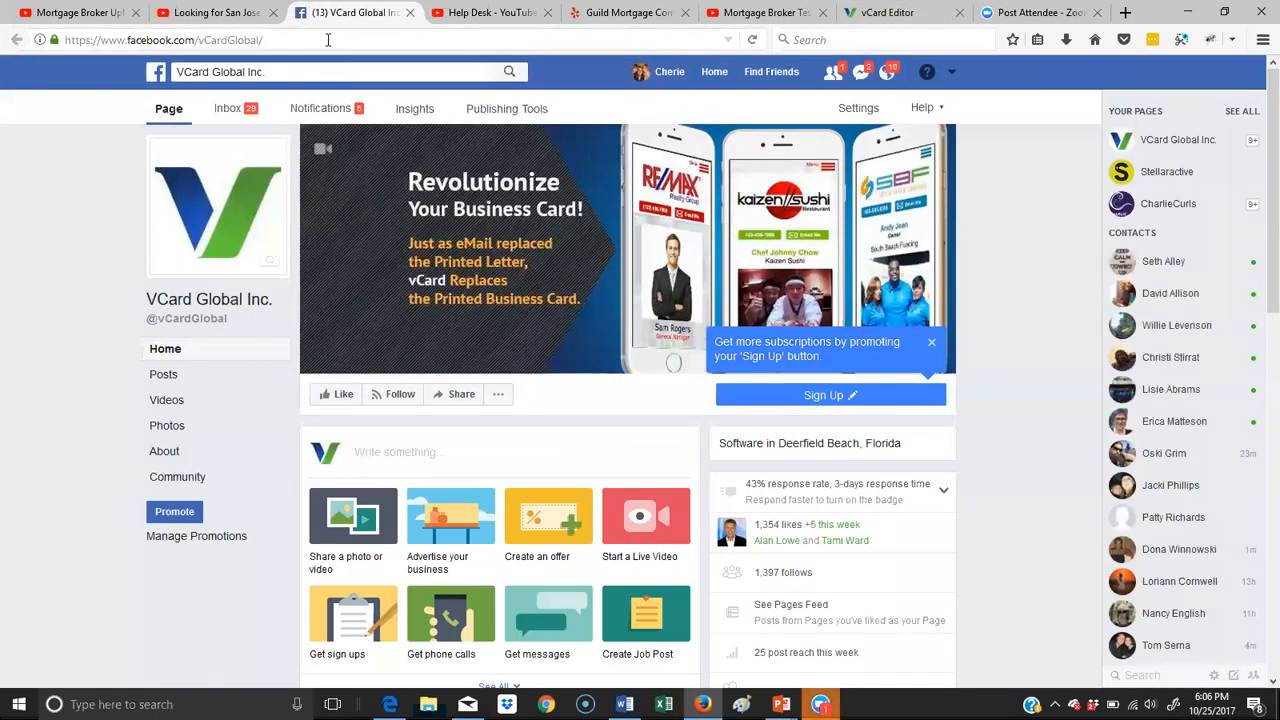
drag(264, 40, 64, 40)
key(ctrl+c)
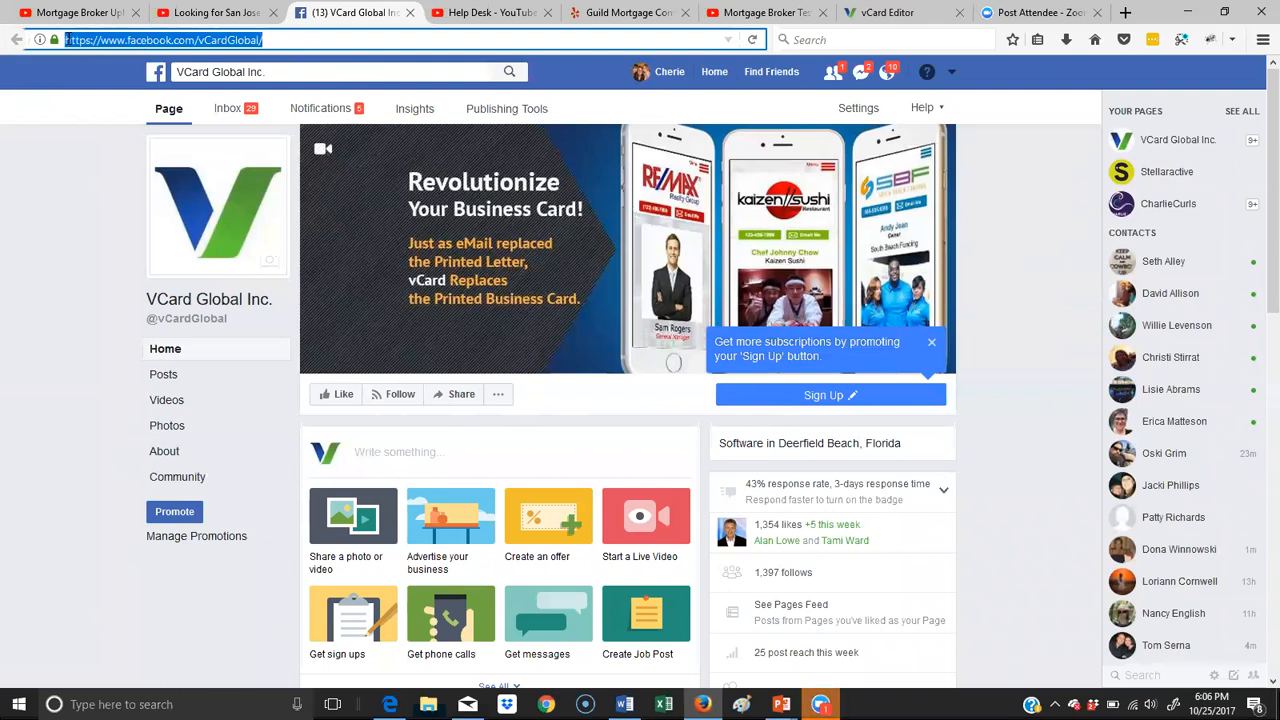
right_click(134, 46)
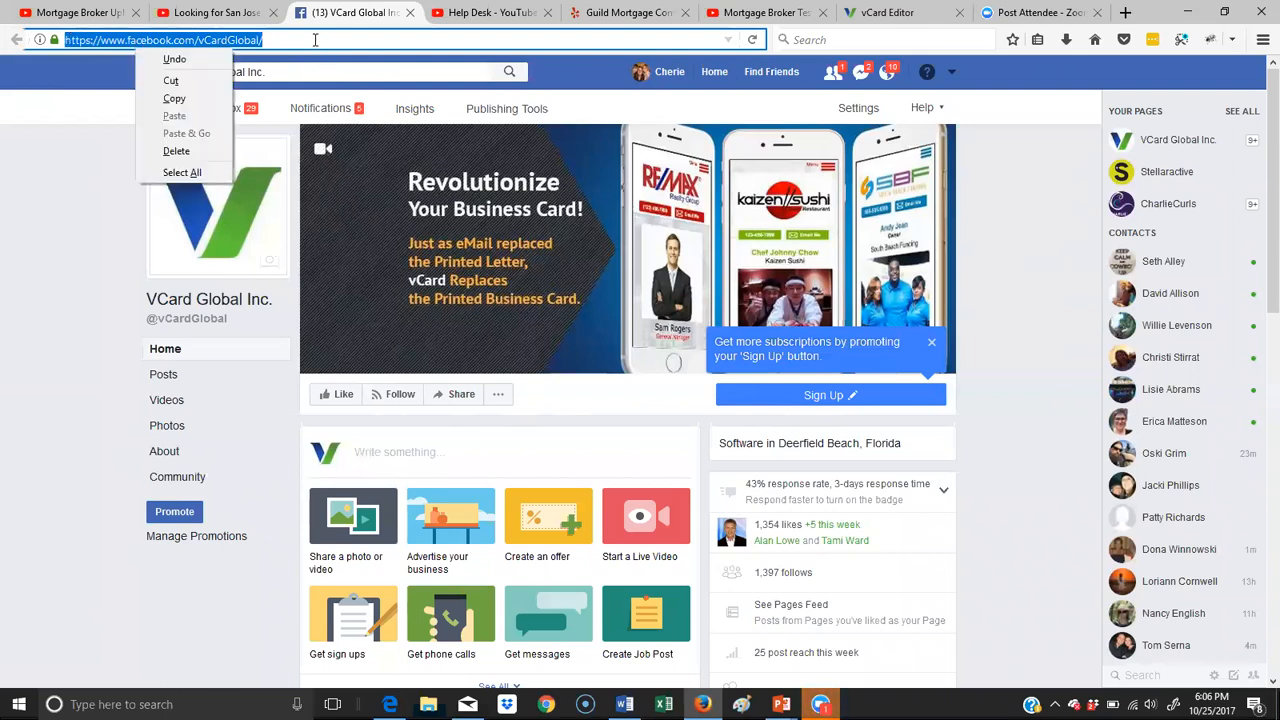
click(202, 97)
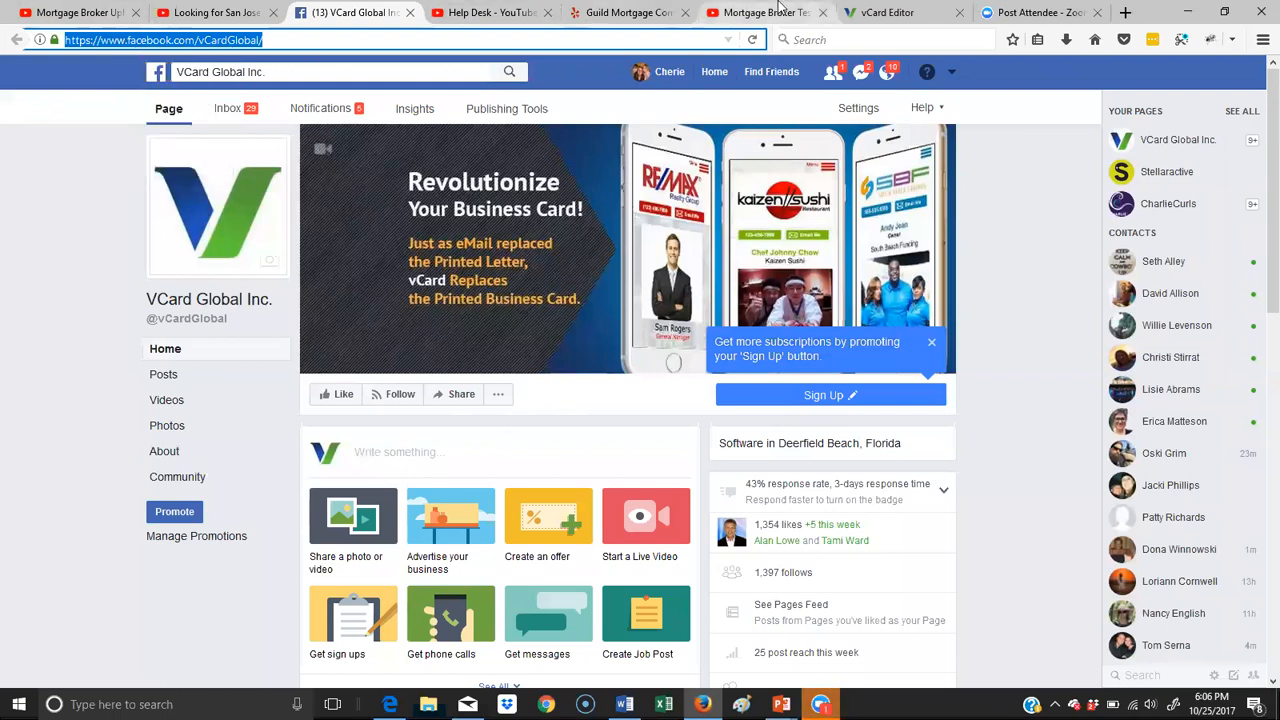
click(880, 12)
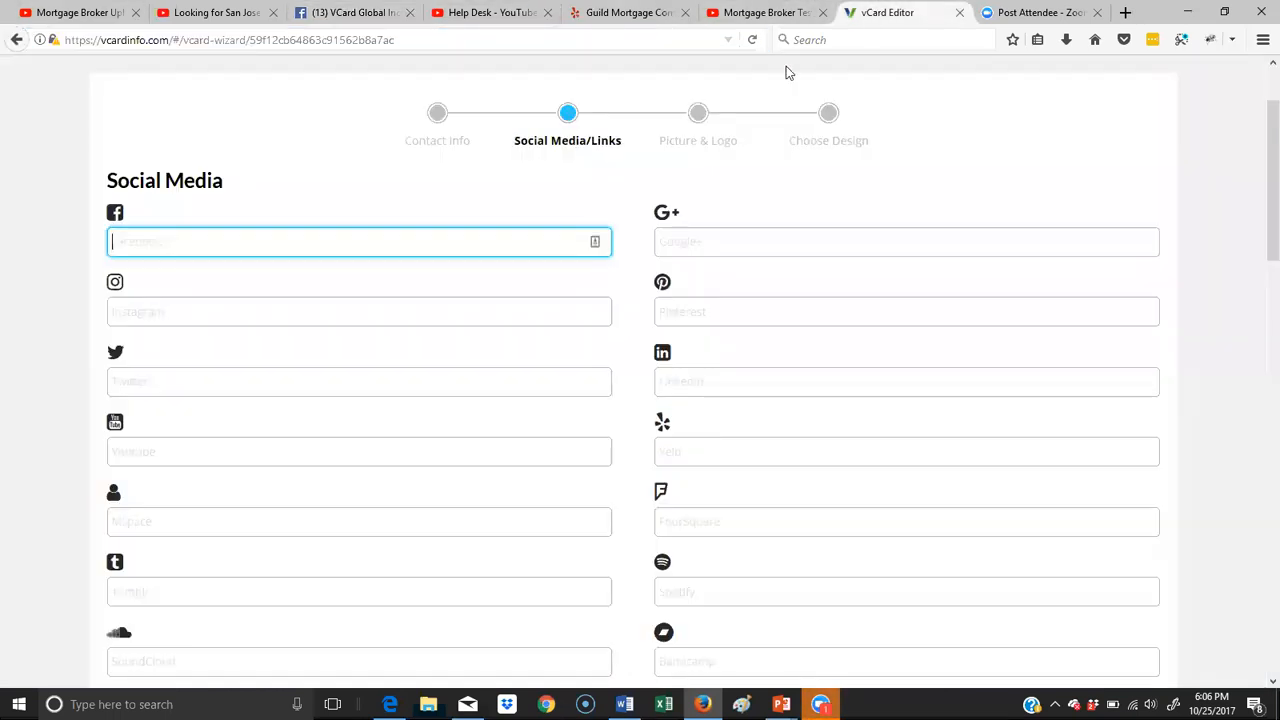
right_click(158, 250)
click(199, 321)
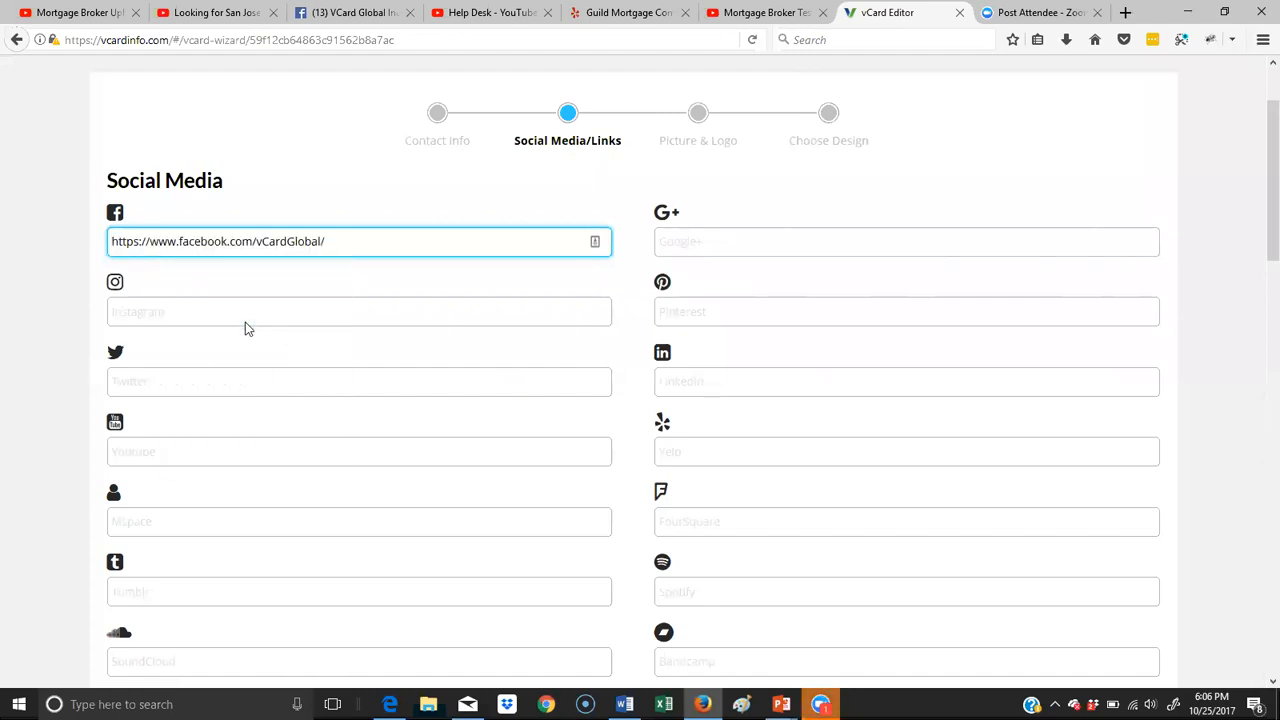
- Copy the vCard Global Help Desk channel address from YouTube into the Youtube social media field
click(507, 14)
click(398, 37)
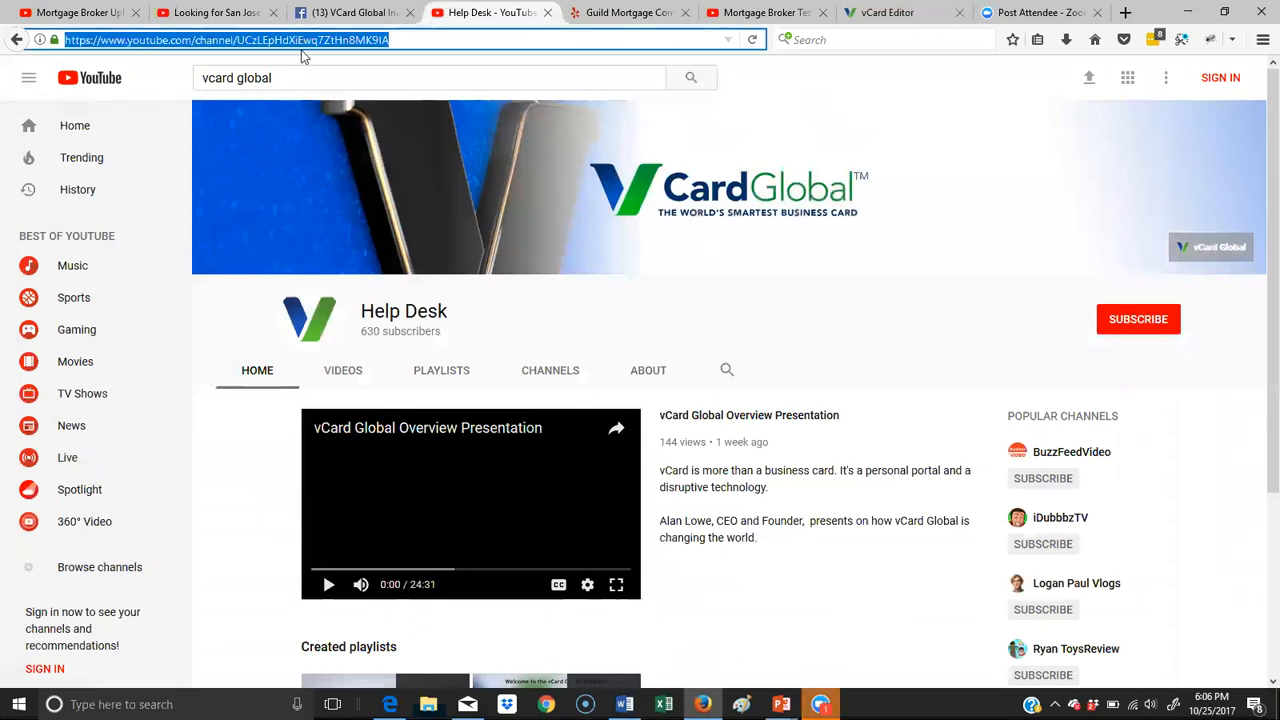
right_click(304, 43)
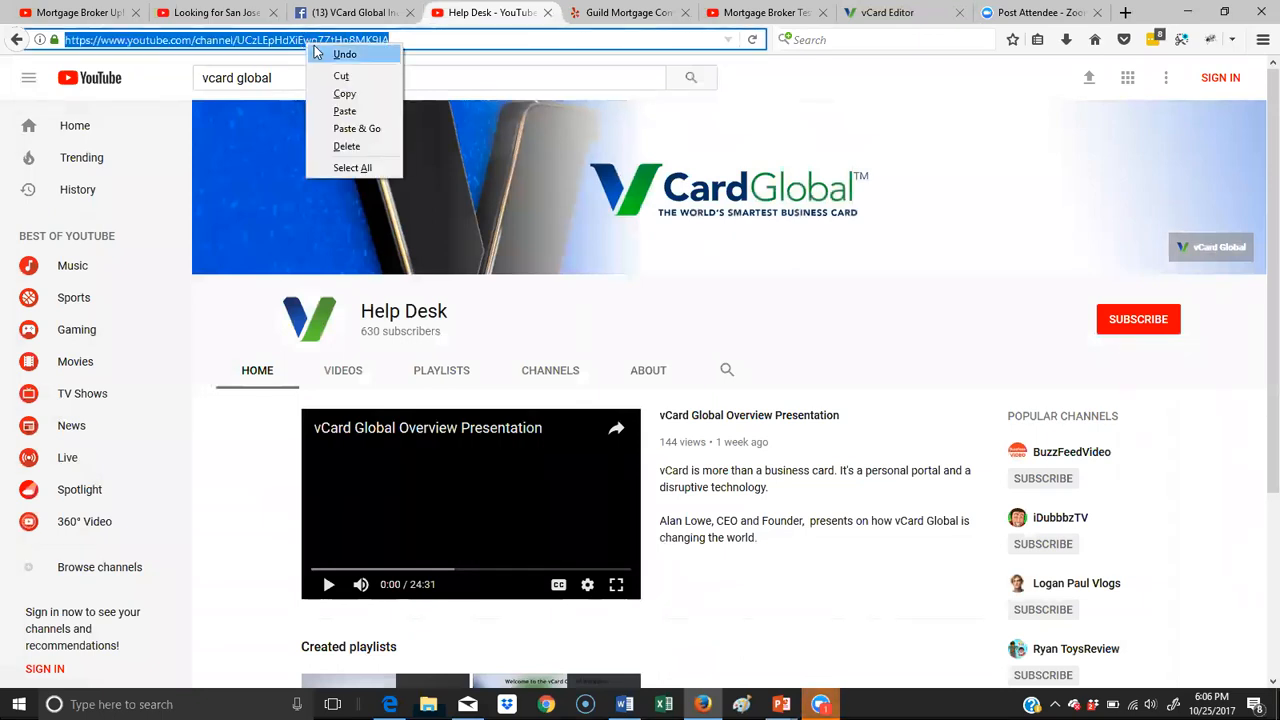
click(350, 97)
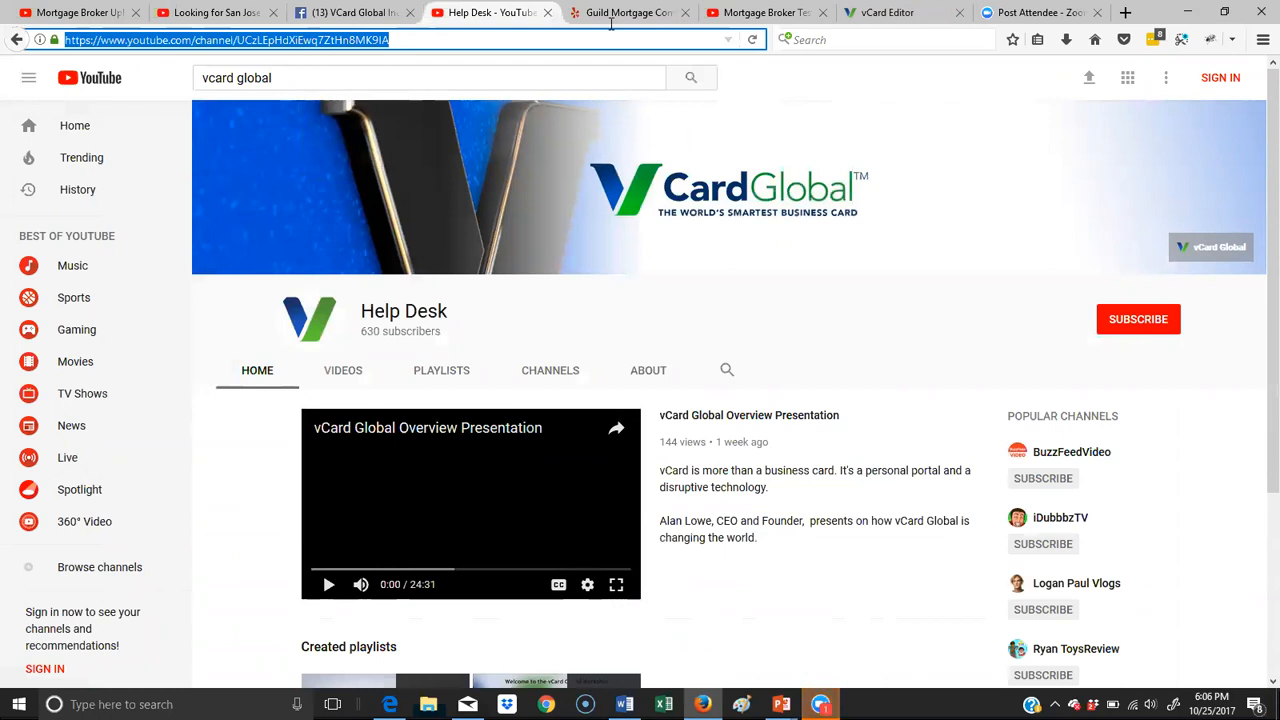
click(887, 12)
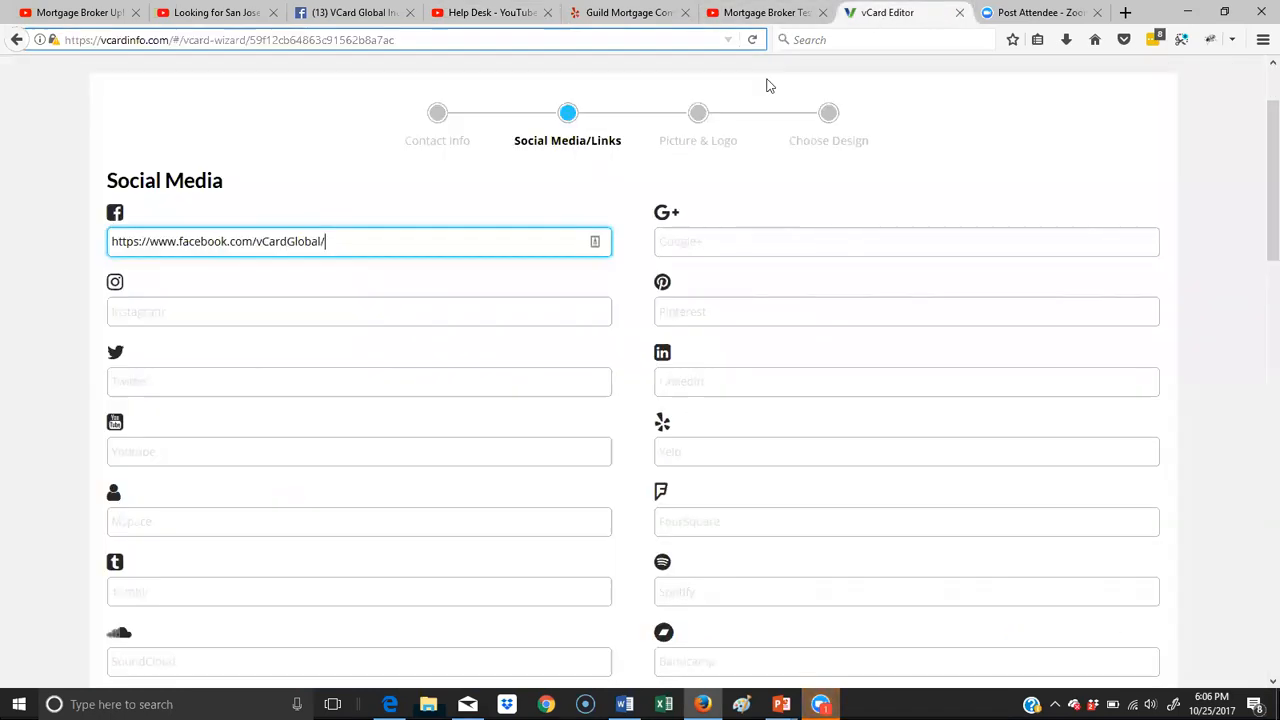
right_click(149, 459)
click(191, 530)
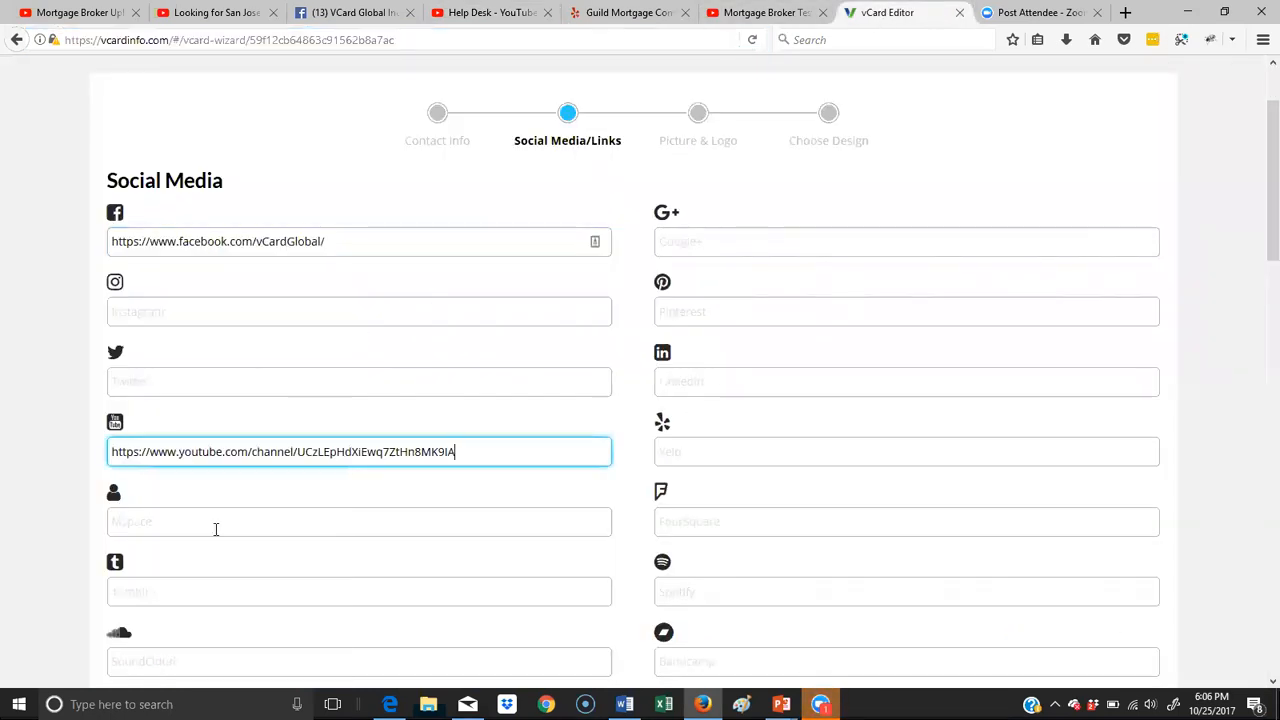
- Copy the Guild Mortgage Company page address from Yelp into the Yelp social media field
click(617, 13)
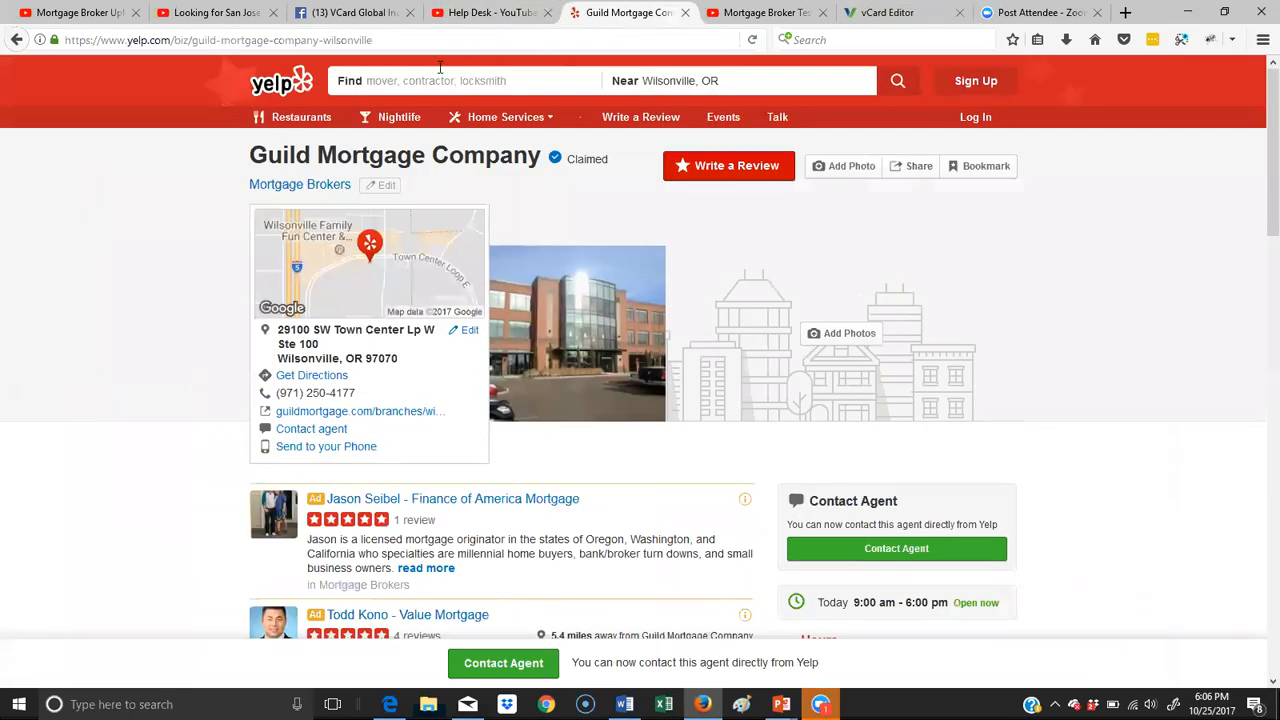
click(388, 40)
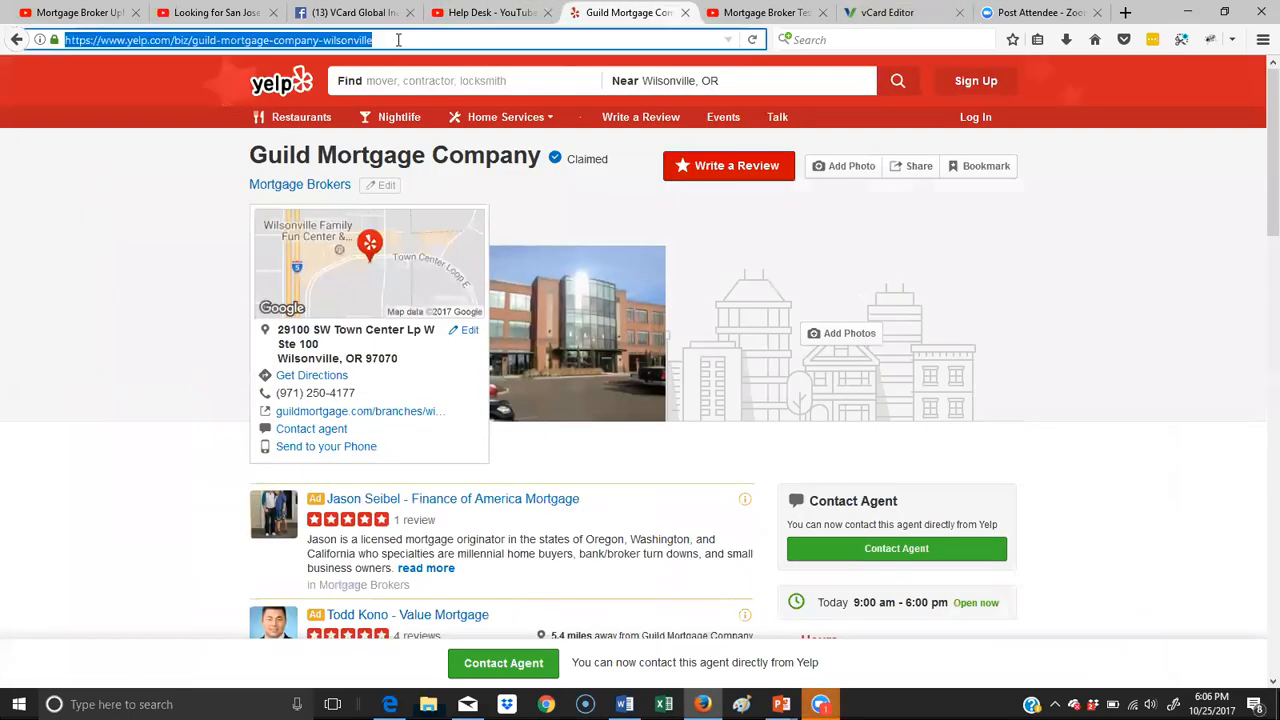
right_click(237, 46)
click(252, 97)
click(905, 20)
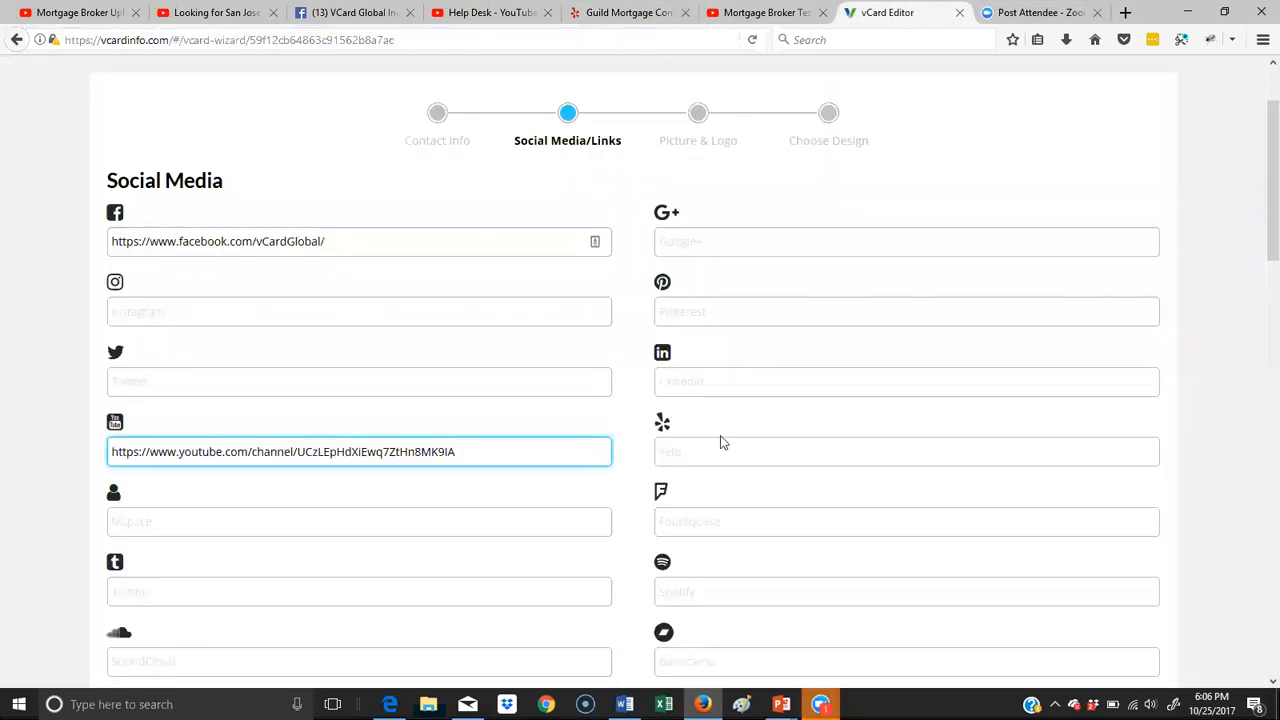
scroll(720, 440, down, 2)
right_click(681, 272)
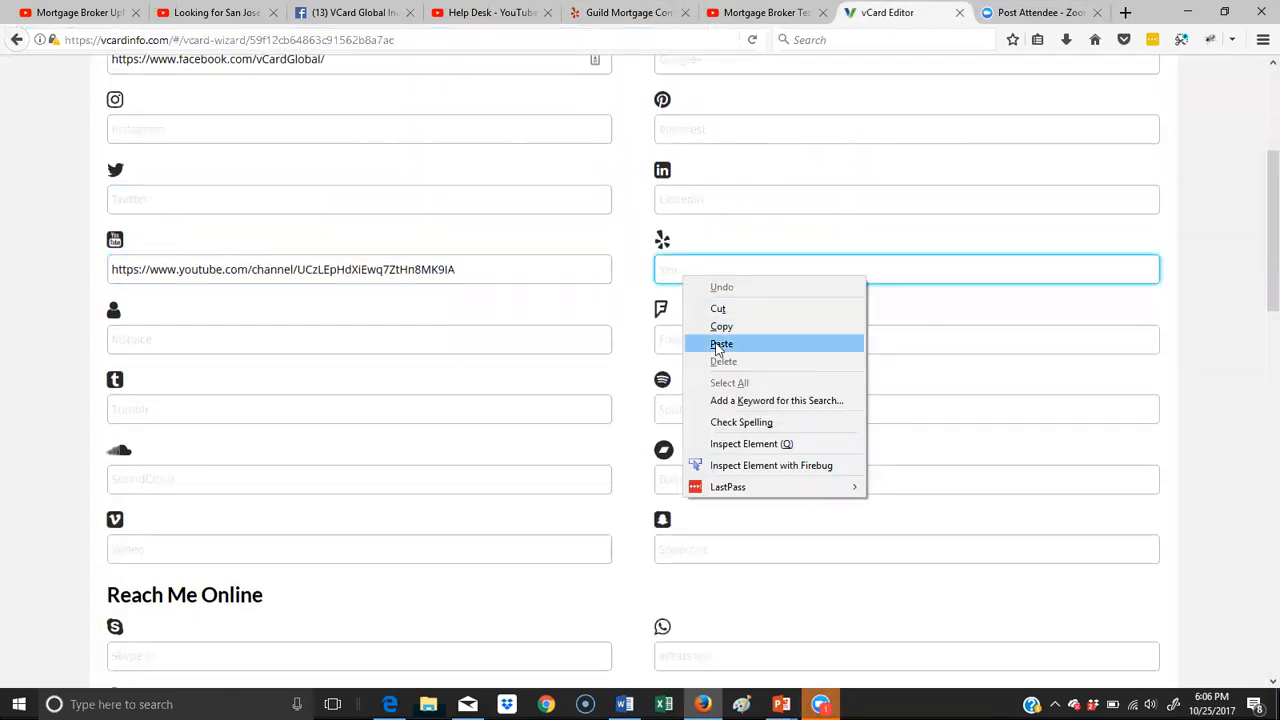
click(700, 347)
- Under View My Listing, add the label "Residential Listings" with the link redfin.com
scroll(573, 388, down, 5)
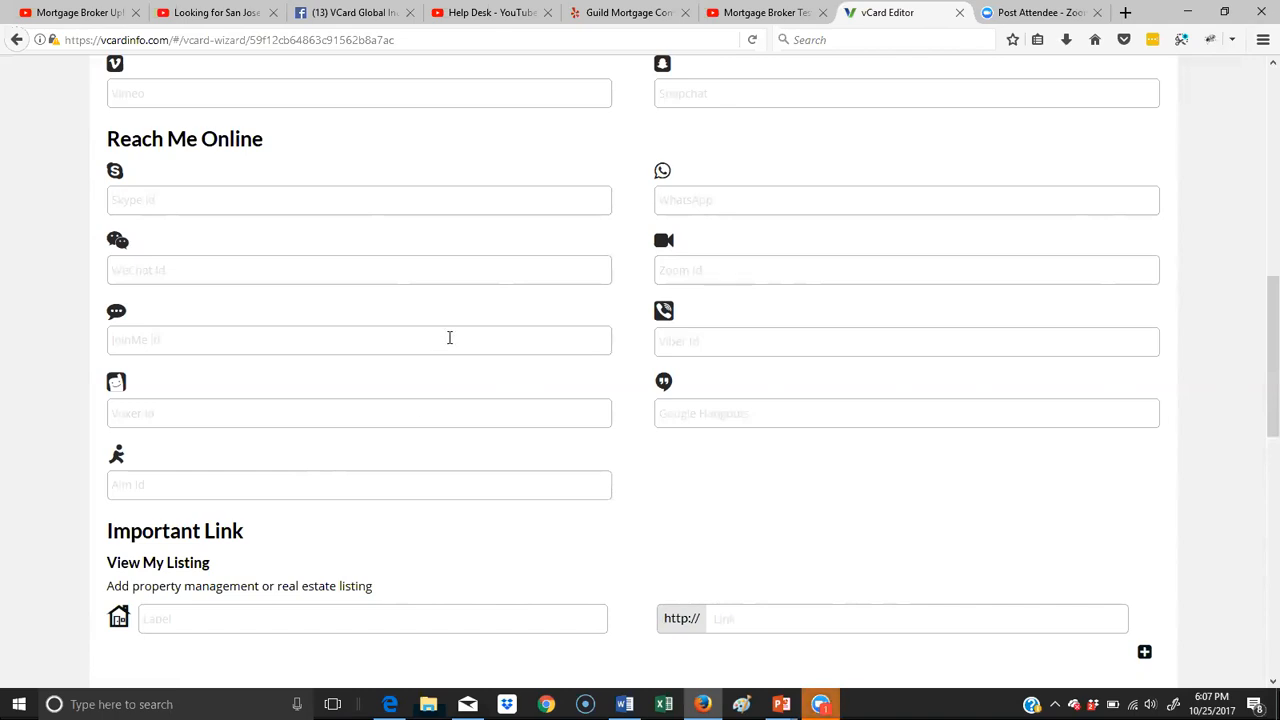
scroll(449, 340, down, 5)
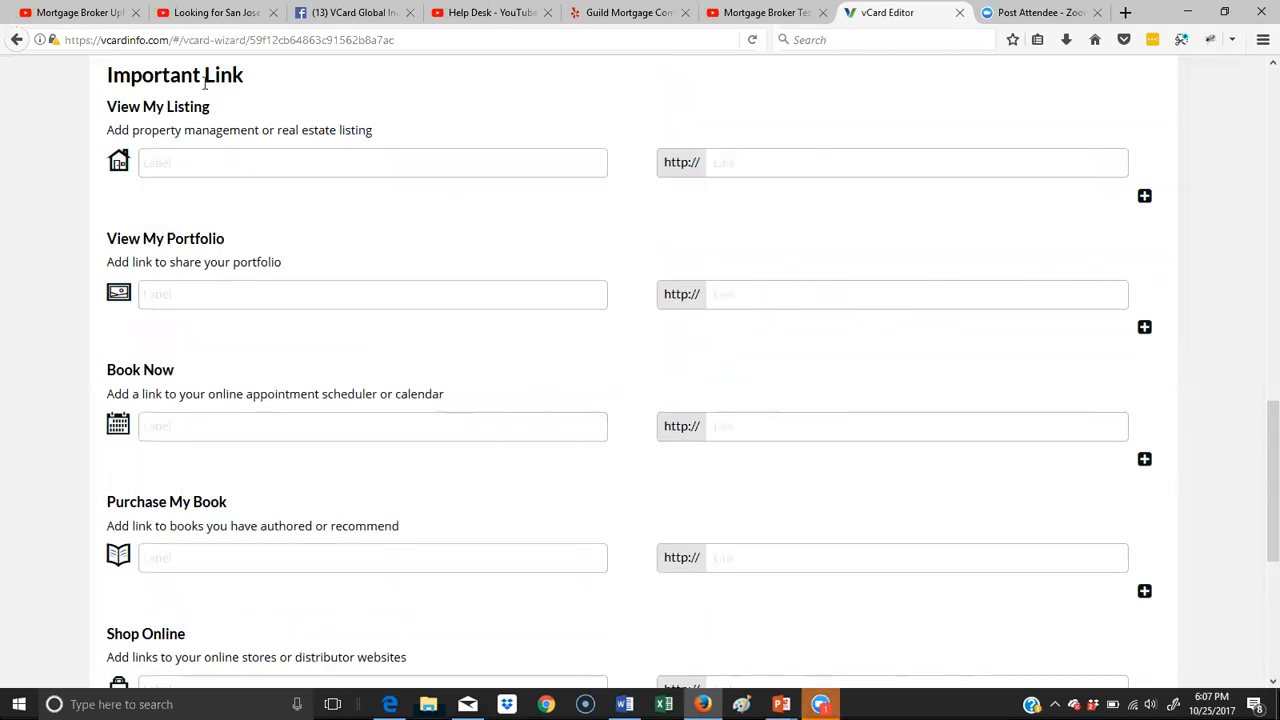
click(254, 165)
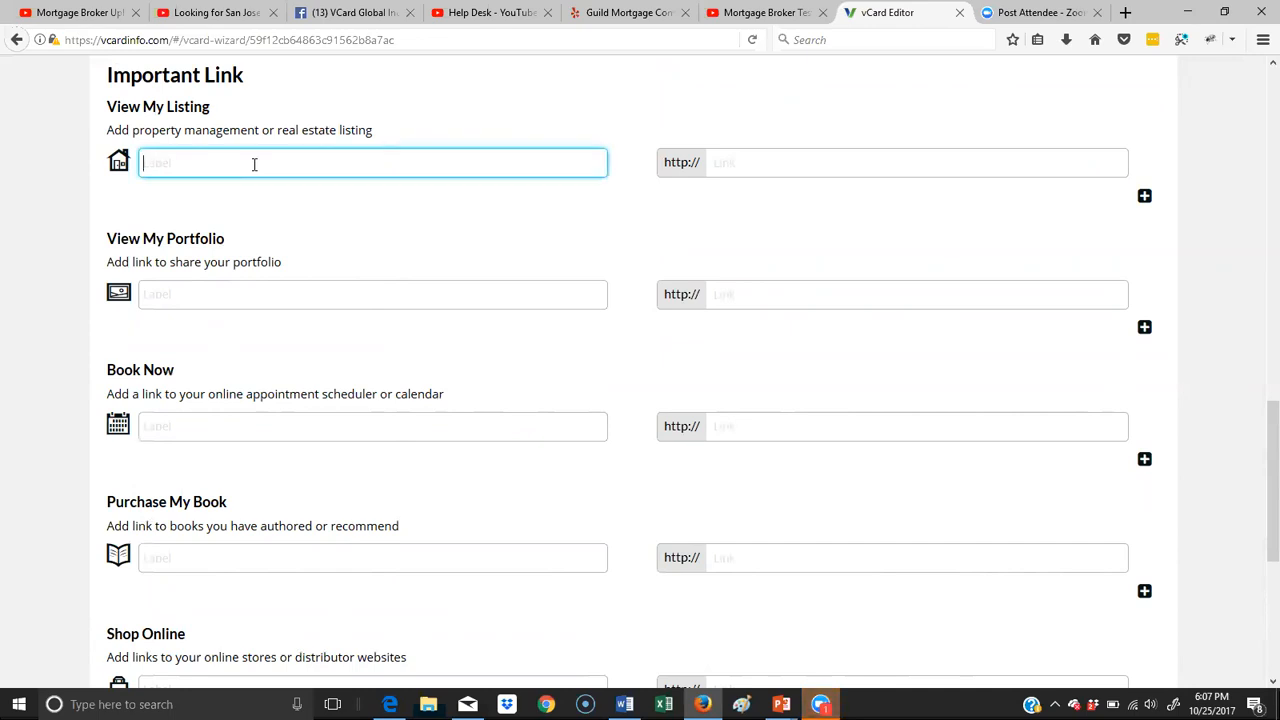
text(R)
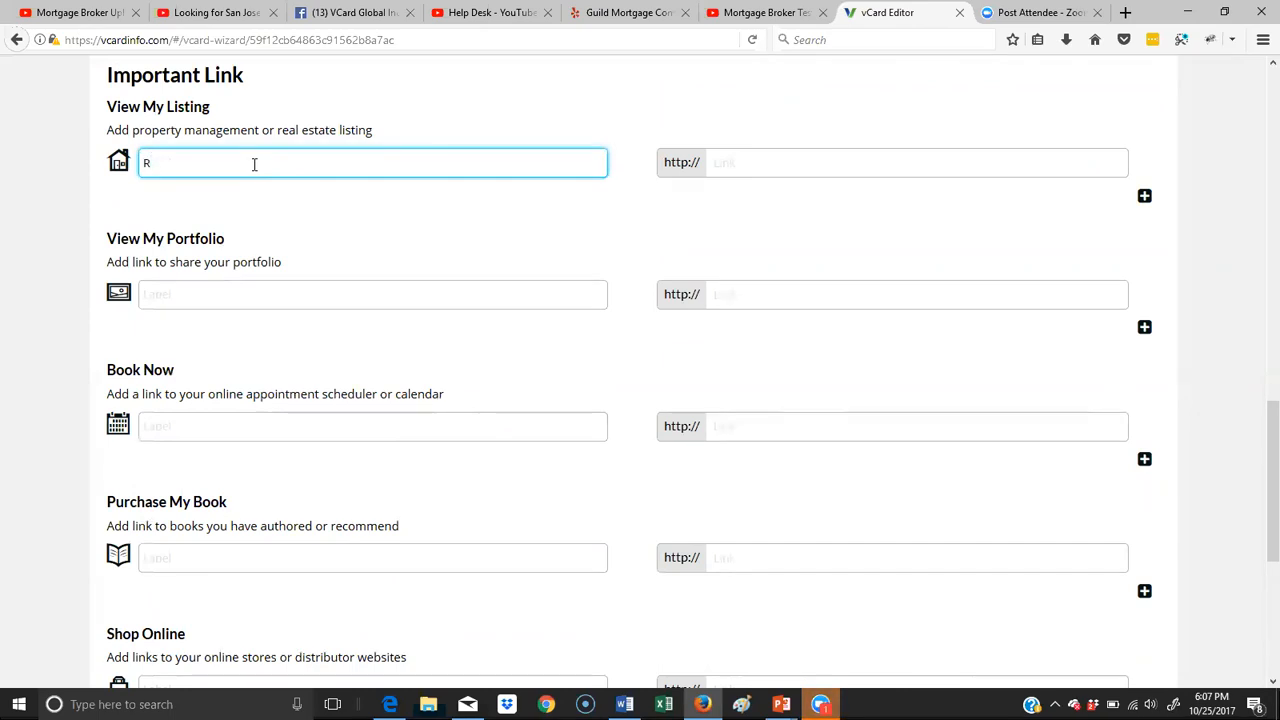
text(esidential Listings)
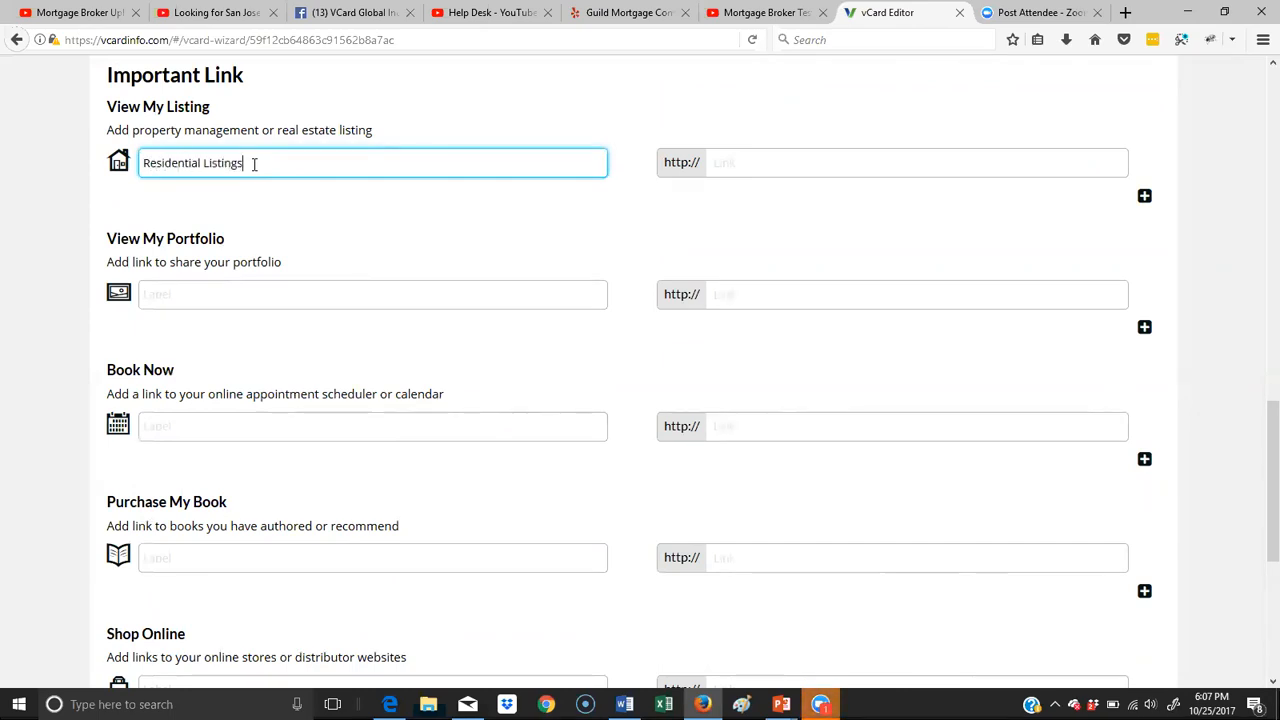
click(772, 166)
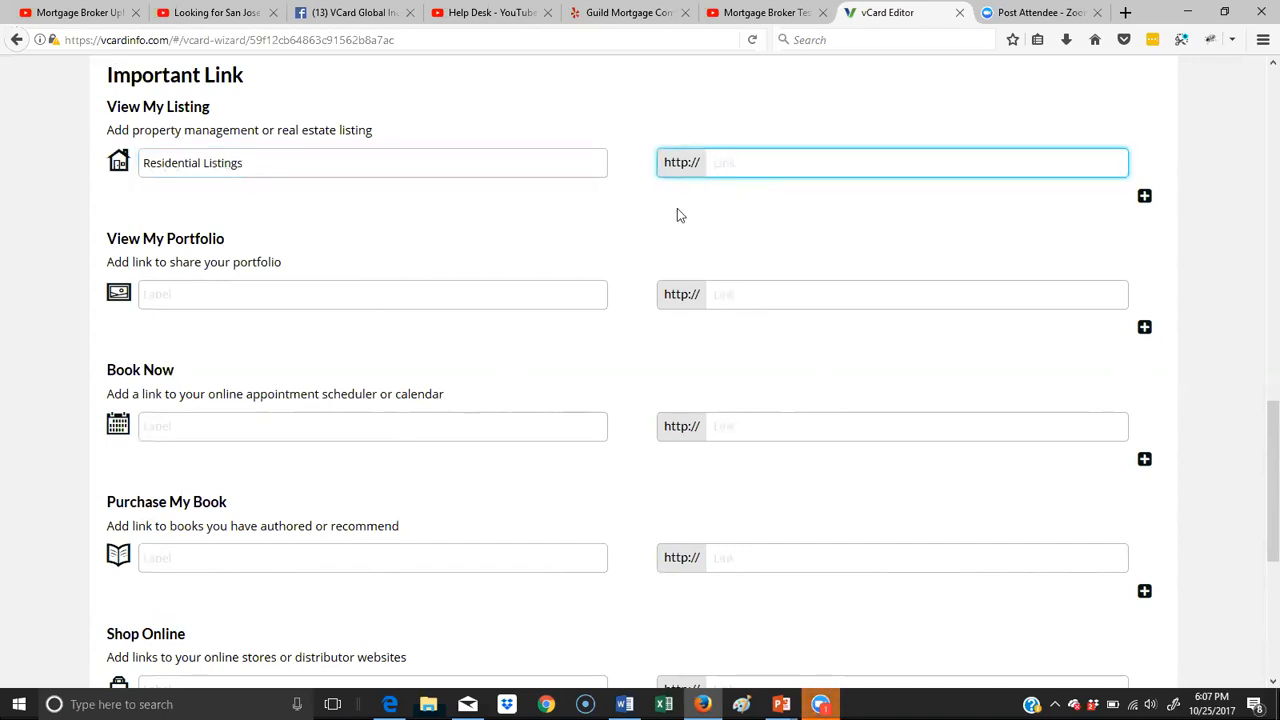
text(redfin.com)
- Add two more empty entries to the View My Listing section
click(1144, 196)
click(345, 197)
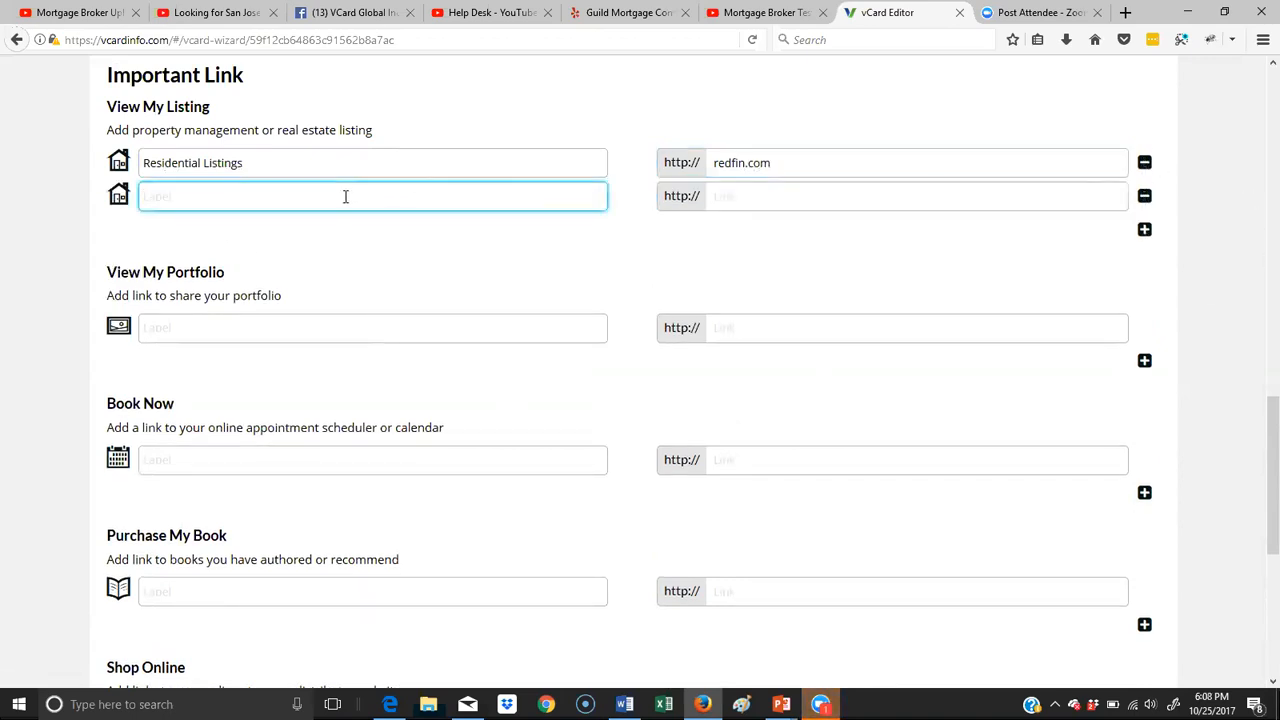
click(1144, 229)
- Fill the second View My Listing entry with the label "Commercial Listings" and the link loopnet.com
click(379, 191)
text(Comme)
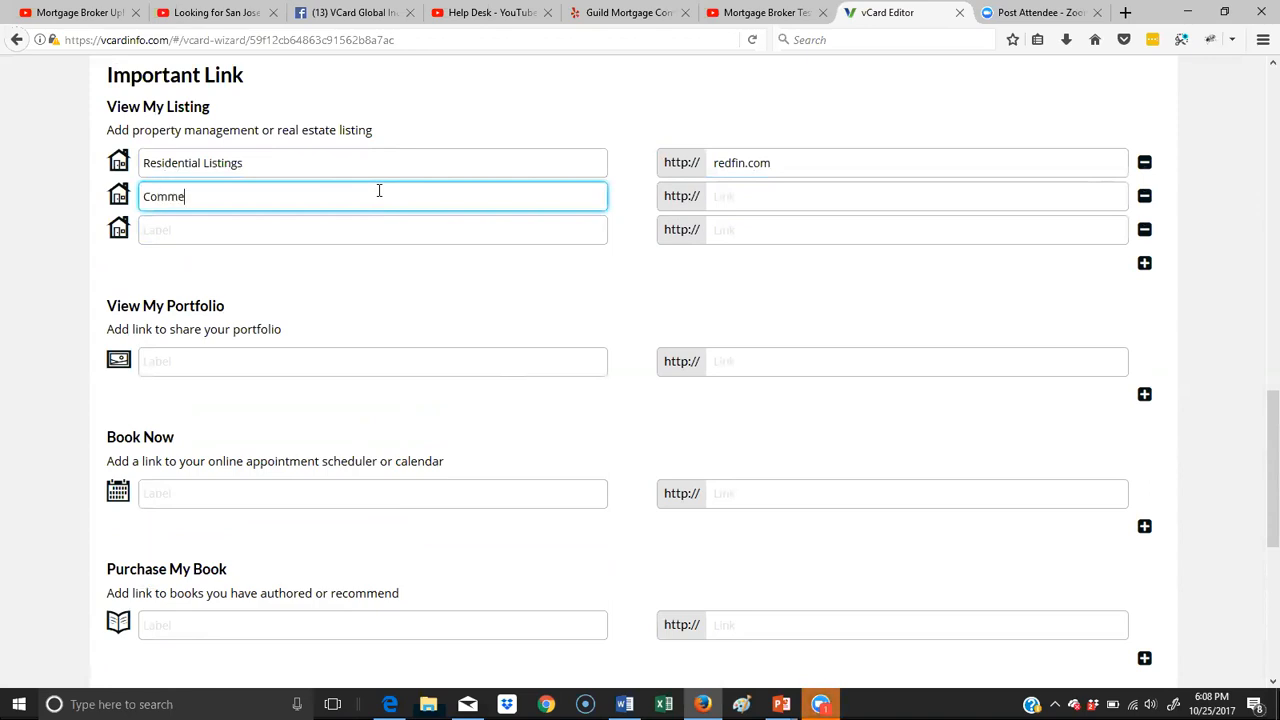
text(rical)
key(BackSpace)
key(BackSpace)
key(BackSpace)
key(BackSpace)
text(ial  Listings)
click(803, 199)
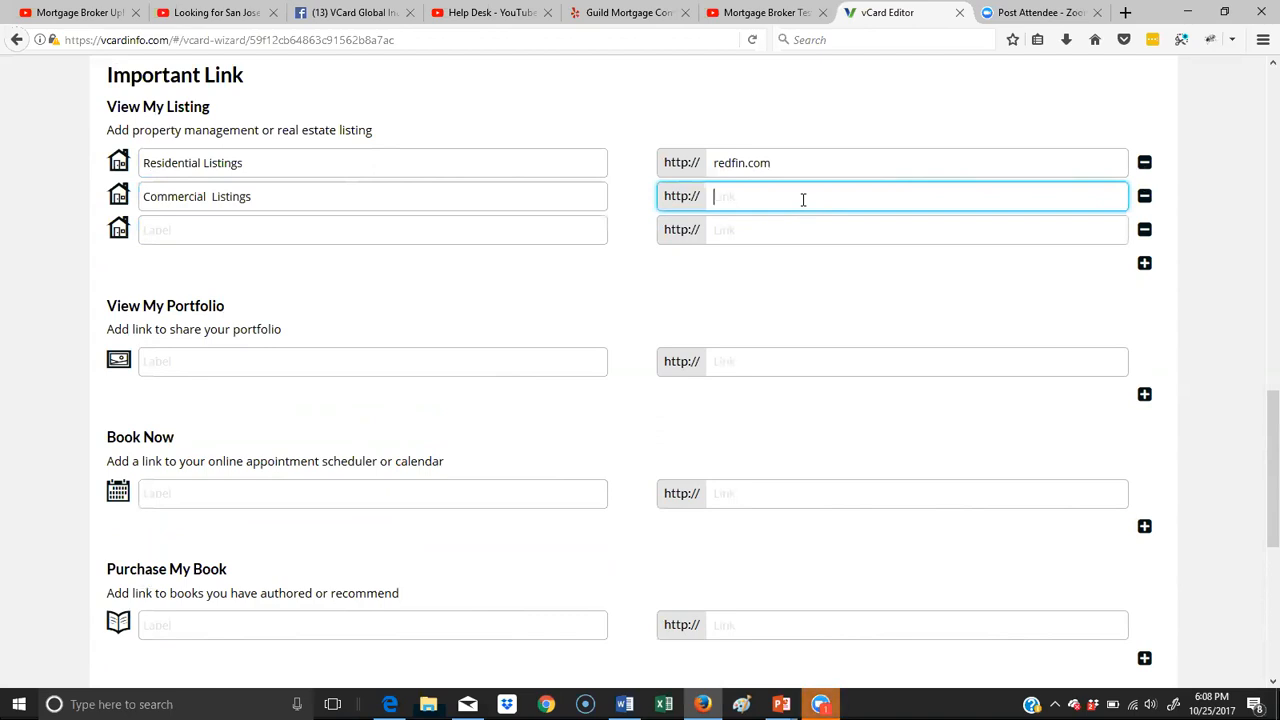
text(loopnet.com)
- Label the Book Now entry "Book an Appointment Online"
scroll(801, 203, down, 6)
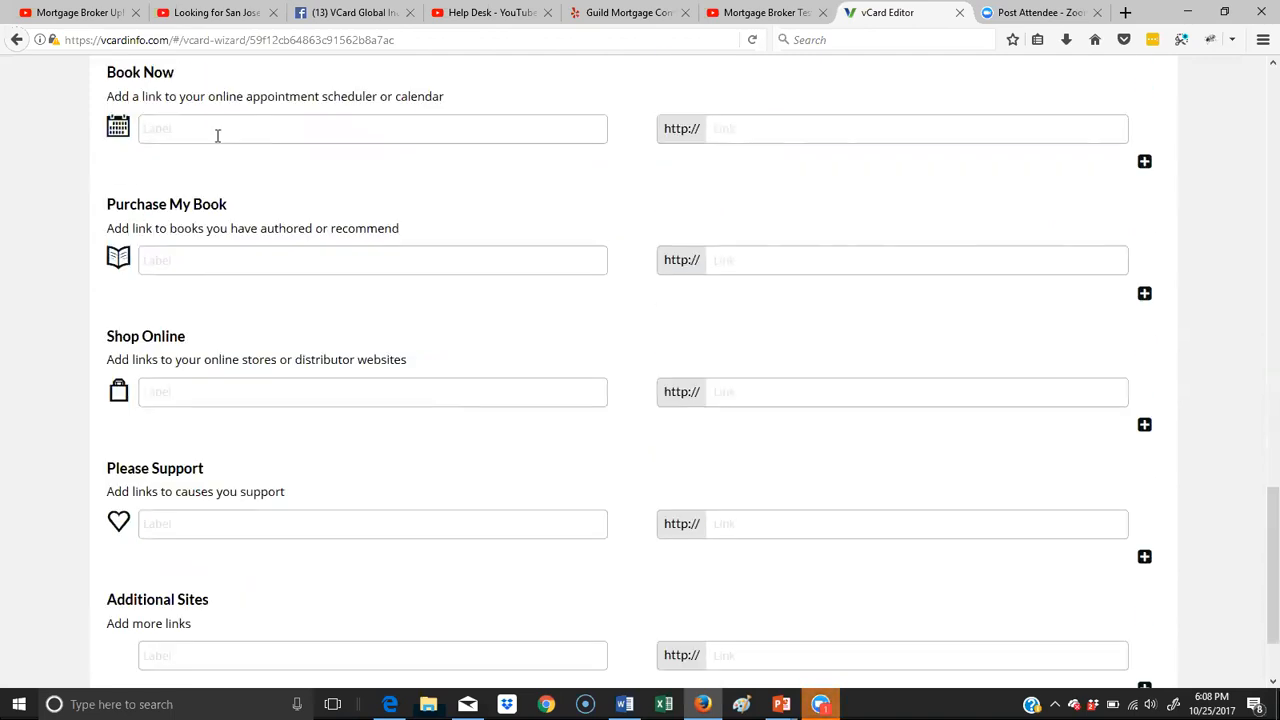
scroll(269, 117, up, 3)
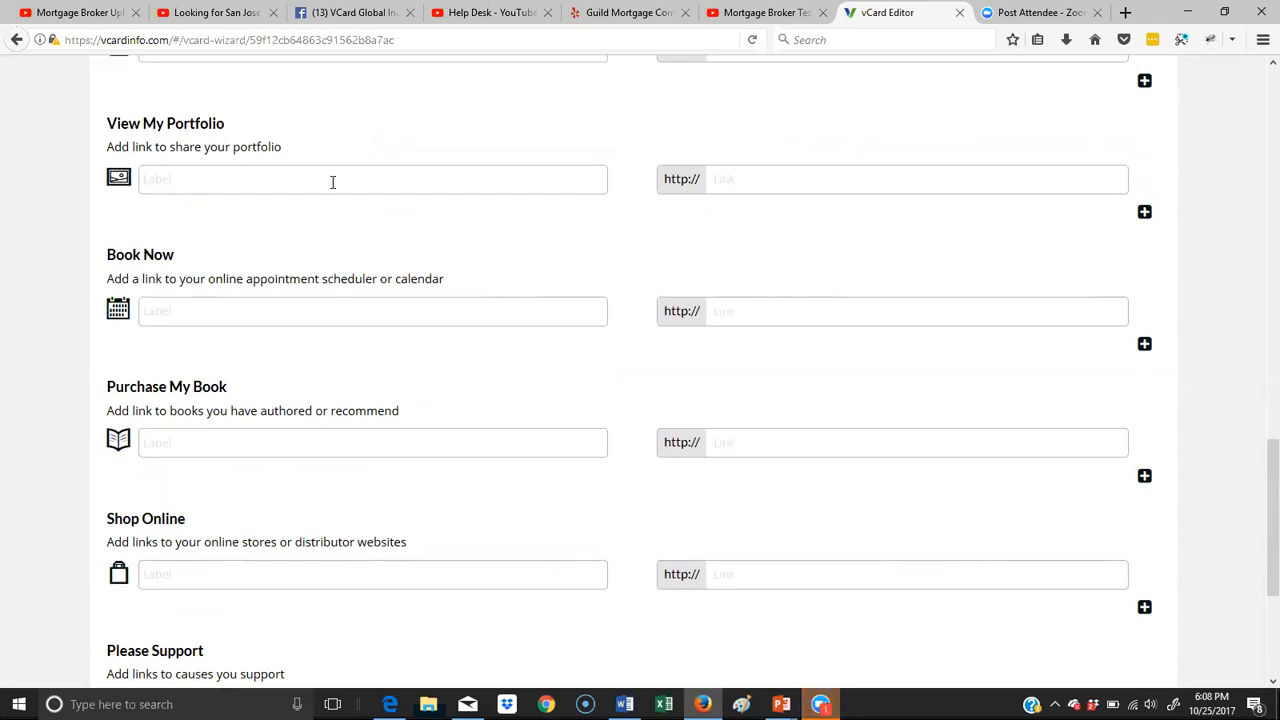
scroll(400, 189, down, 2)
click(228, 214)
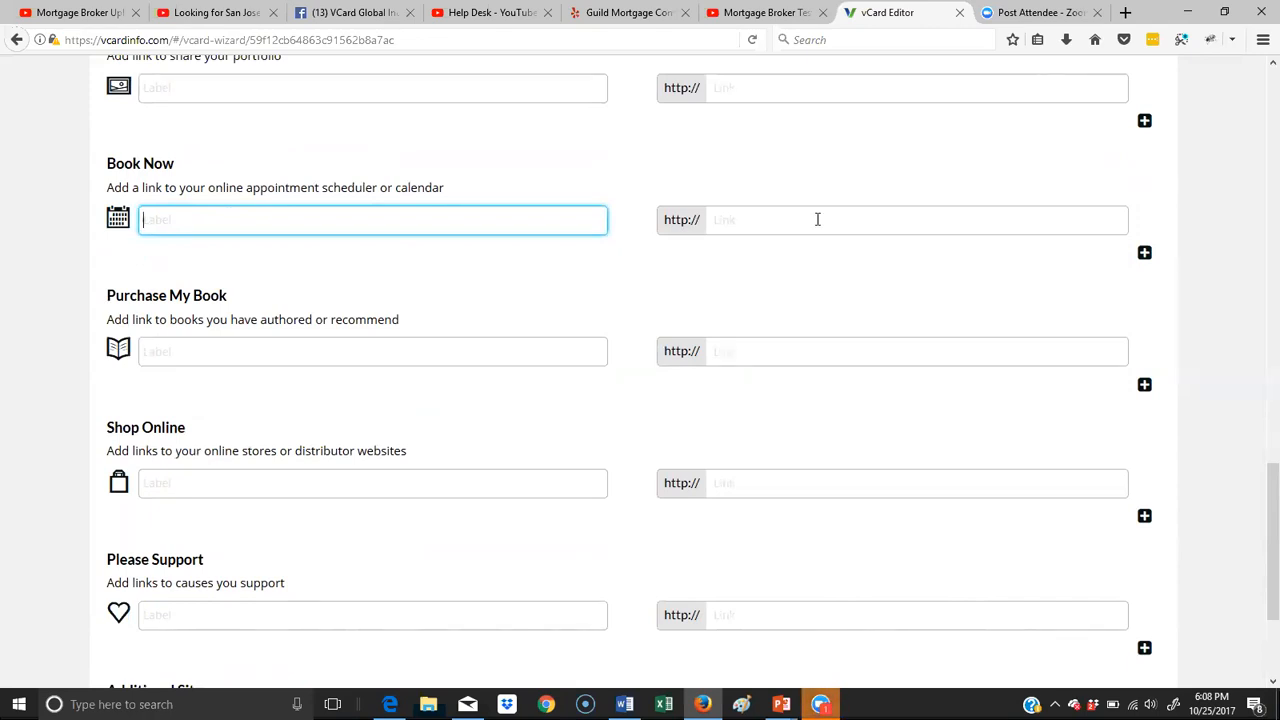
text(Book an Appoint)
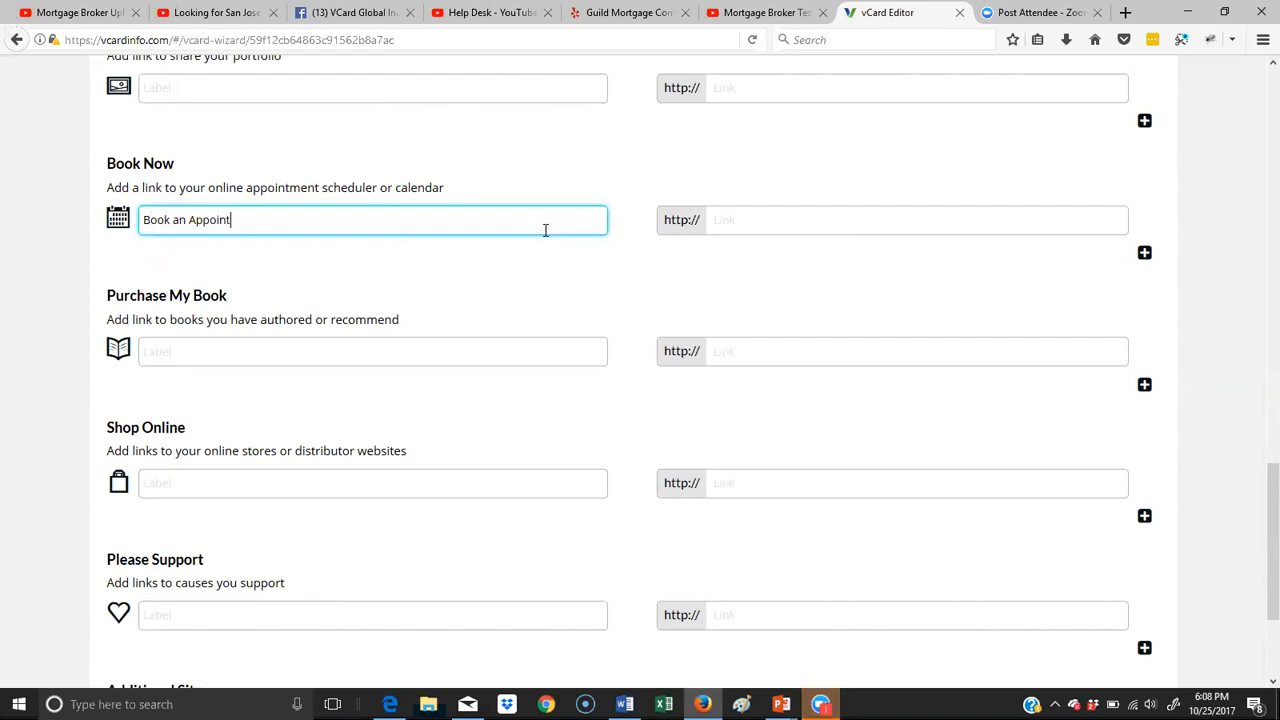
text(ment Online)
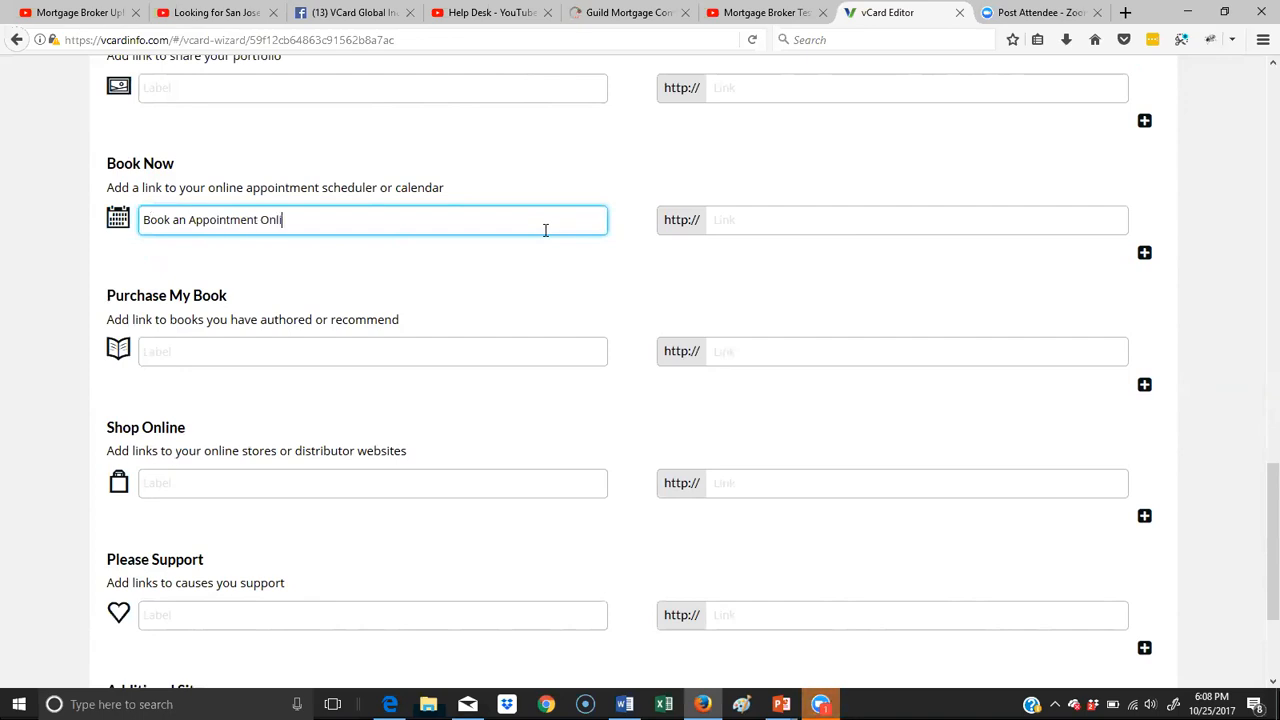
- Enter the address of the online appointment scheduler as the Book Now link
click(838, 220)
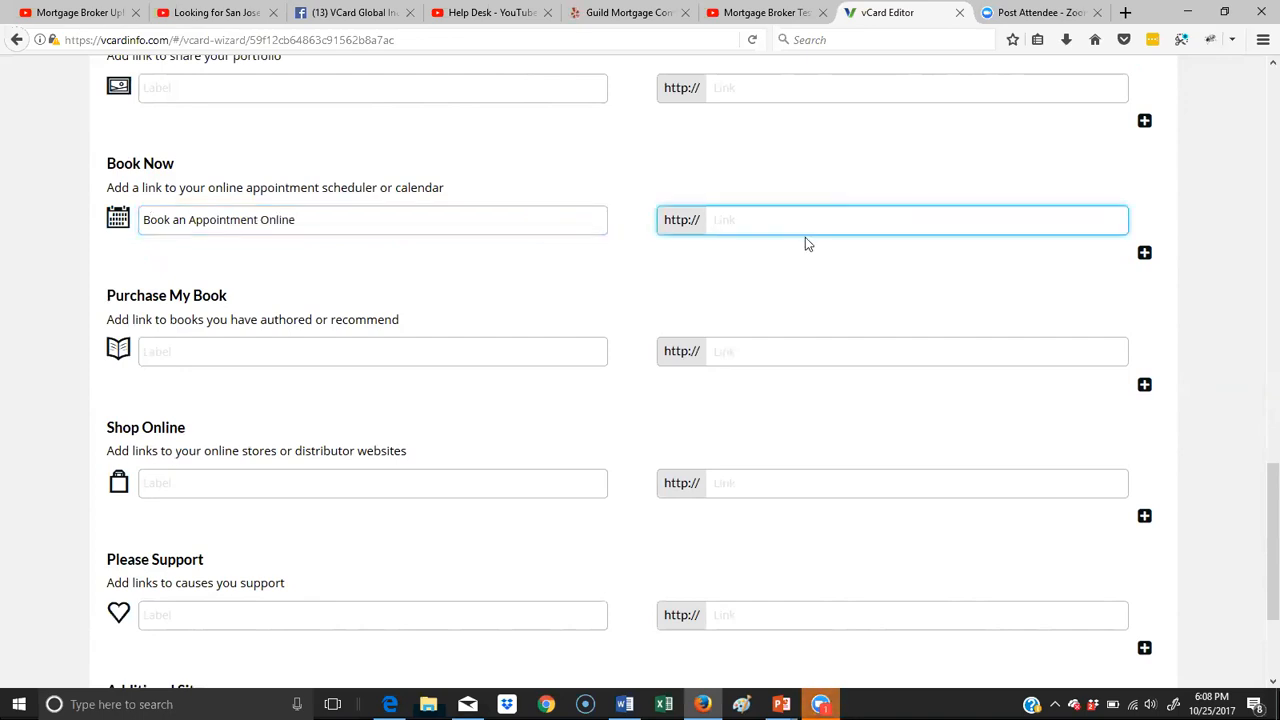
text(h)
key(BackSpace)
text(schedulicity.com)
click(478, 350)
scroll(478, 350, down, 3)
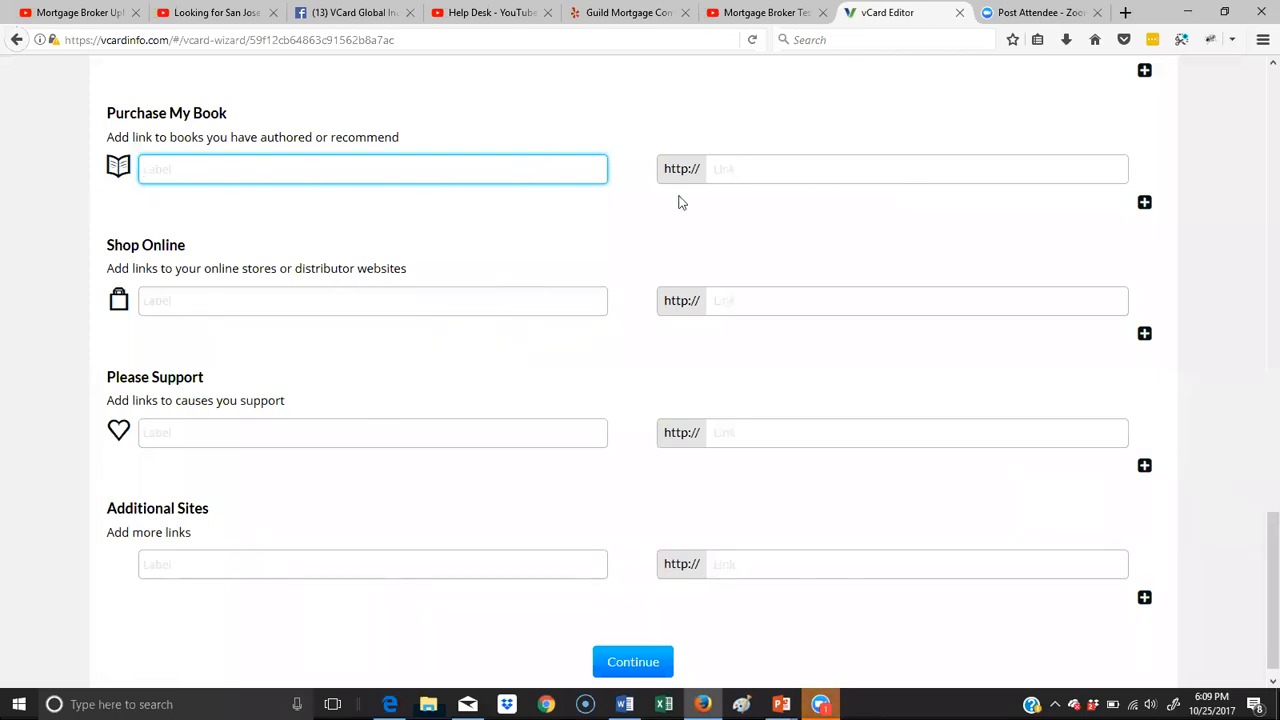
scroll(408, 391, down, 1)
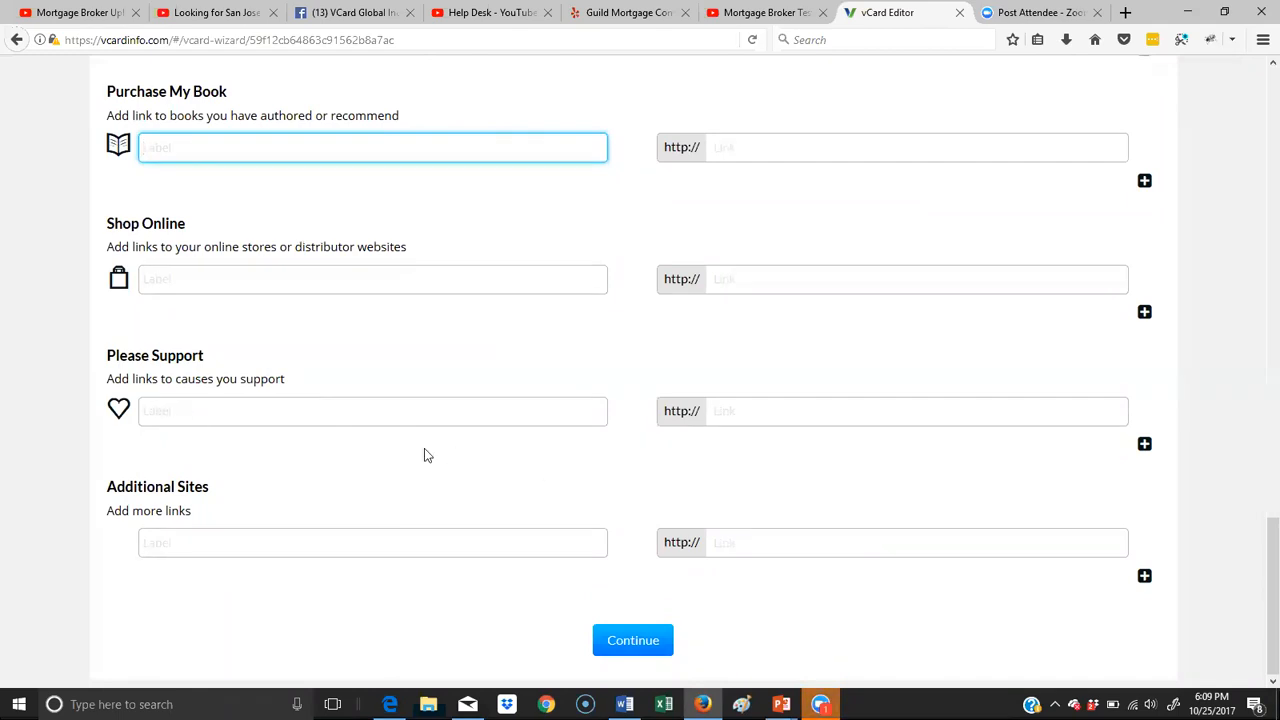
- Review the important link entries, leave the Additional Sites entry empty, and continue to the Picture & Logo stage
click(553, 463)
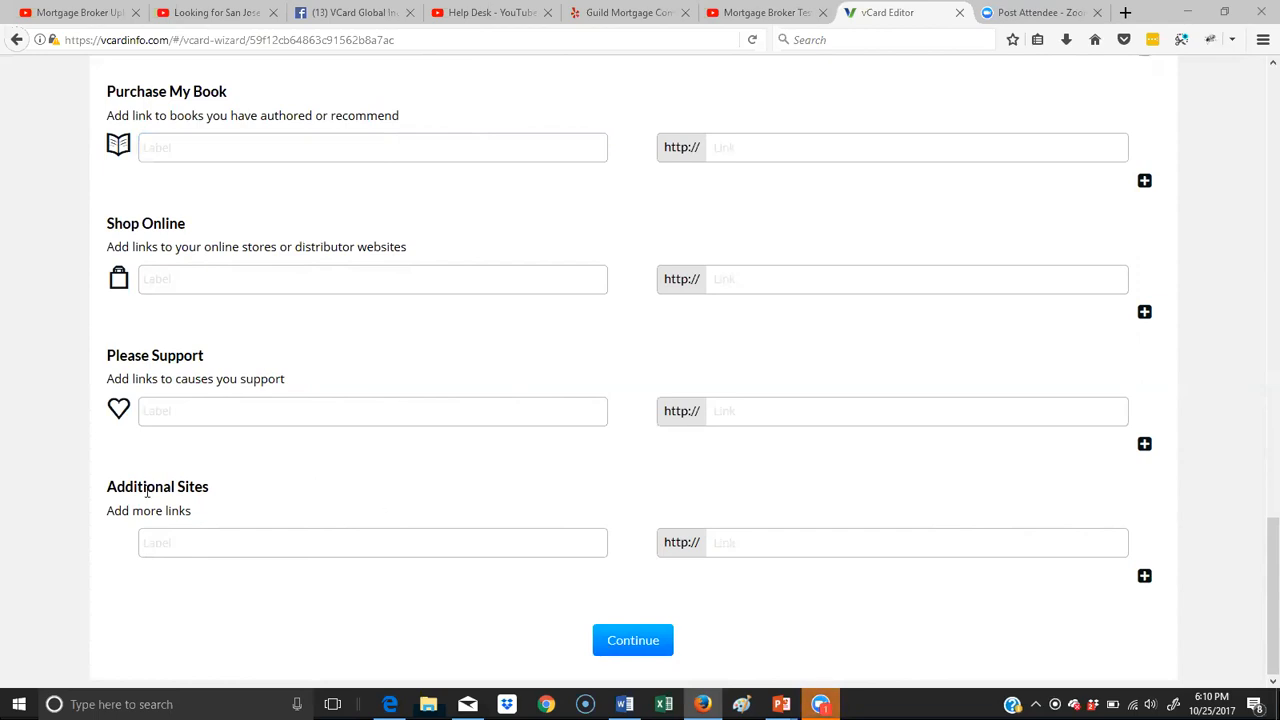
click(166, 542)
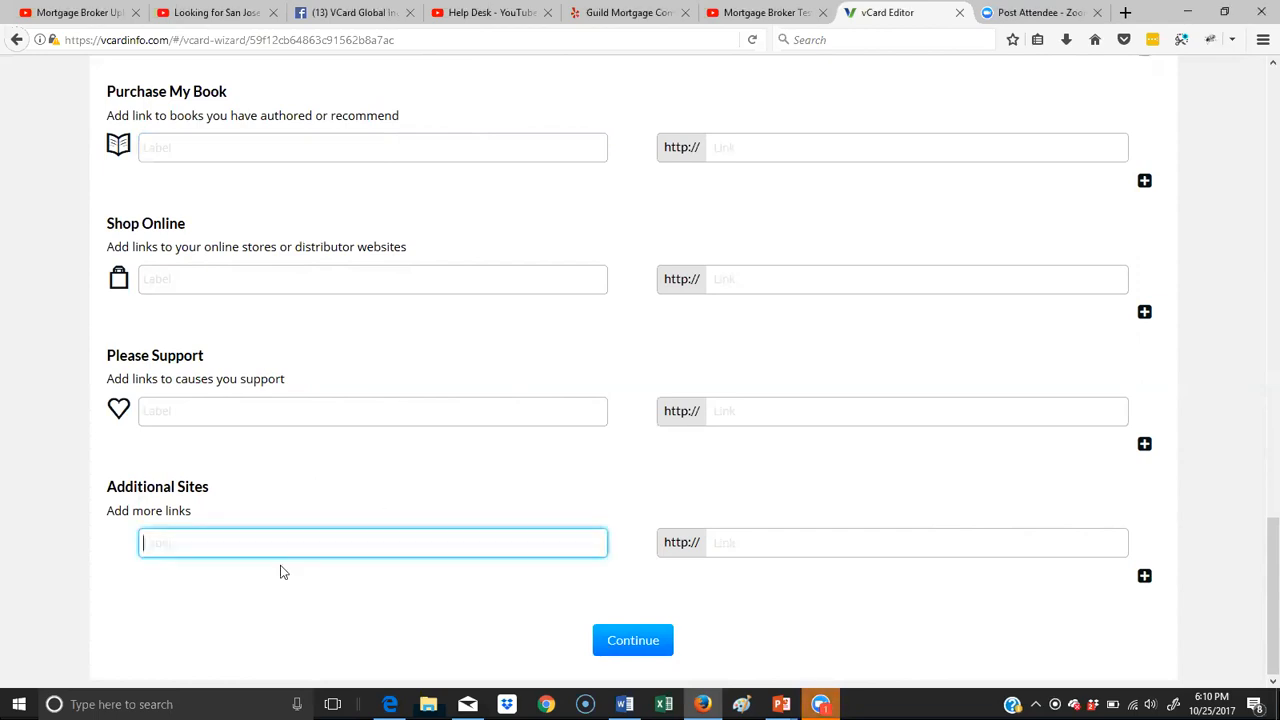
scroll(506, 412, up, 10)
scroll(506, 420, up, 1)
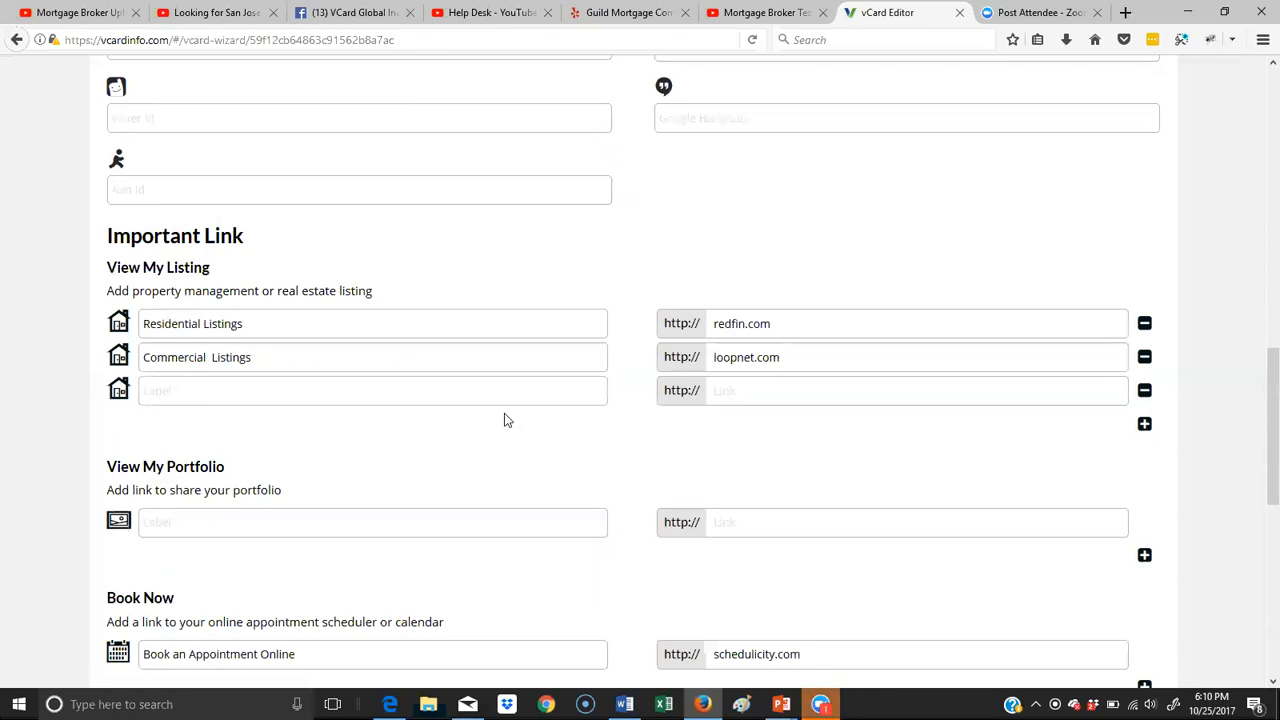
scroll(506, 420, down, 7)
click(604, 648)
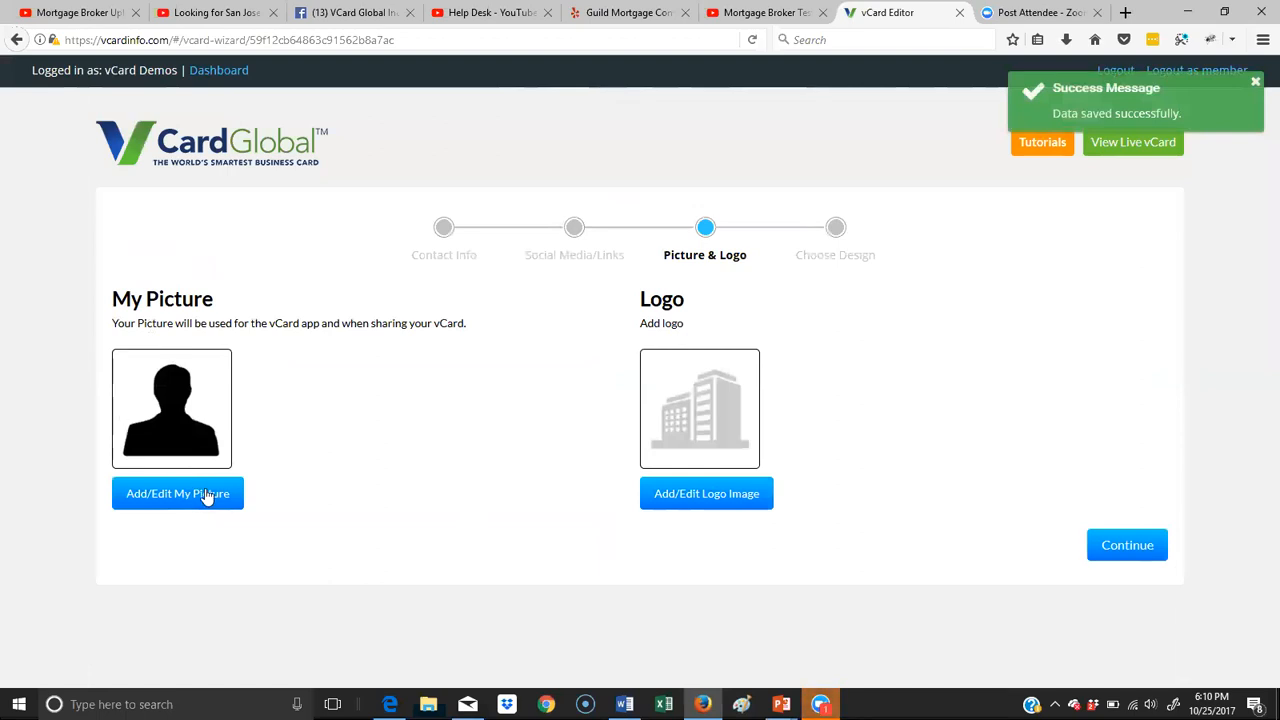
- Try to upload pexels-photo-428331 from the mortgage folder in Documents as My Picture, and close the image chooser
click(206, 495)
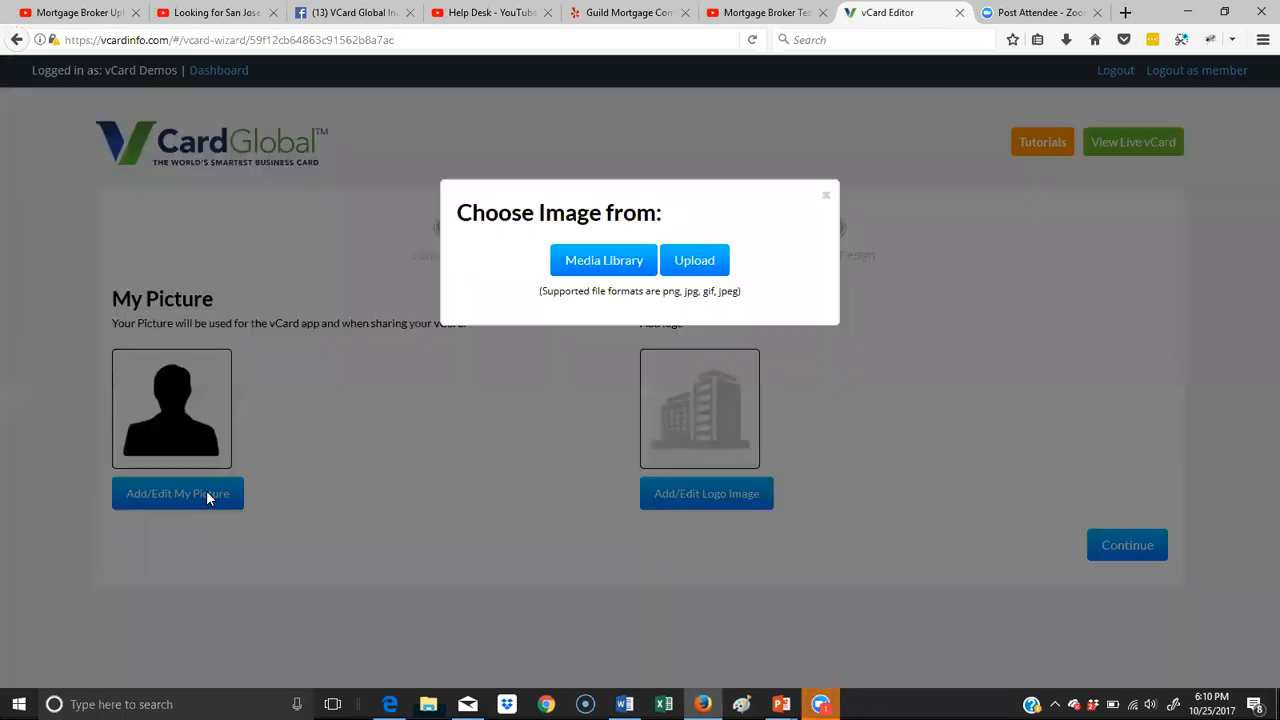
click(697, 262)
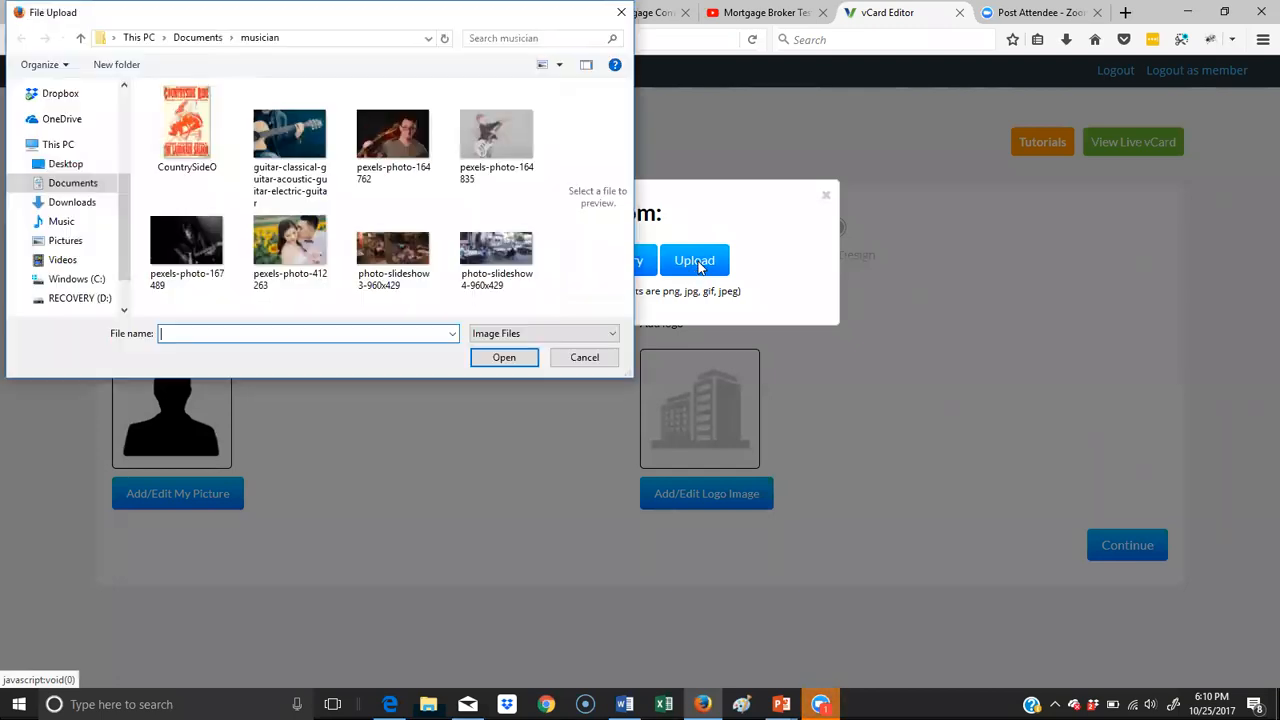
click(198, 38)
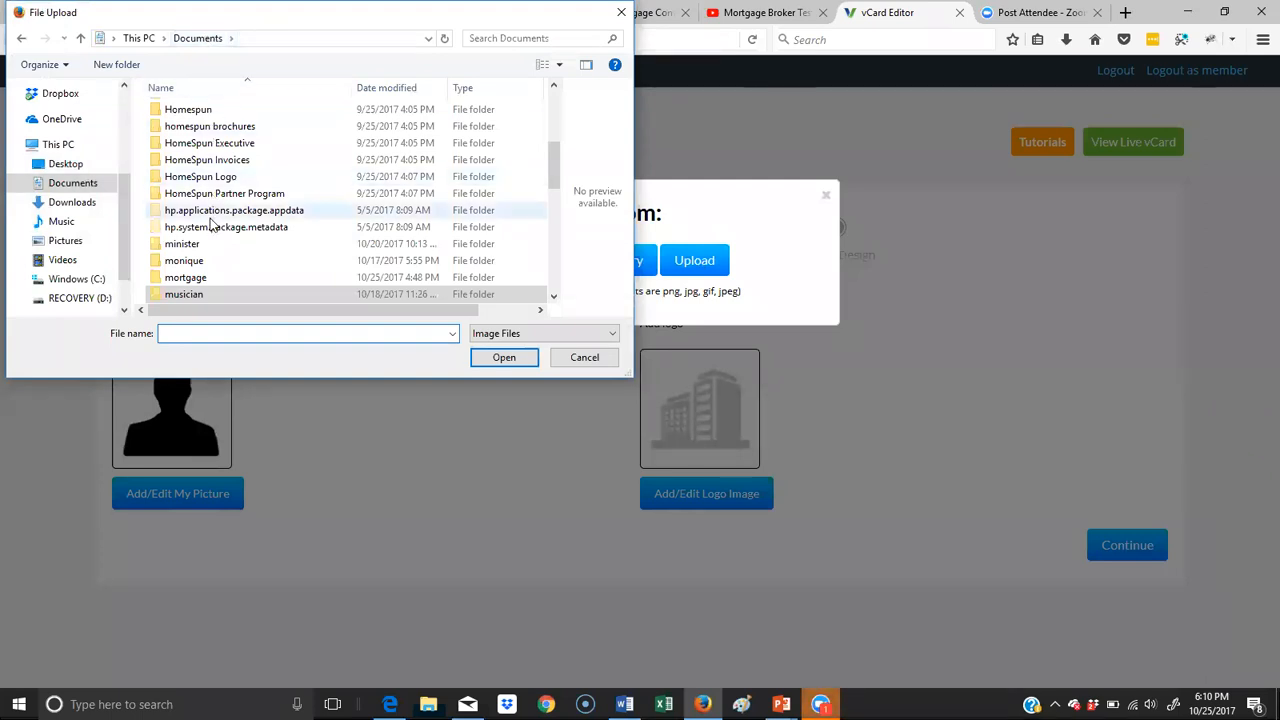
double_click(193, 278)
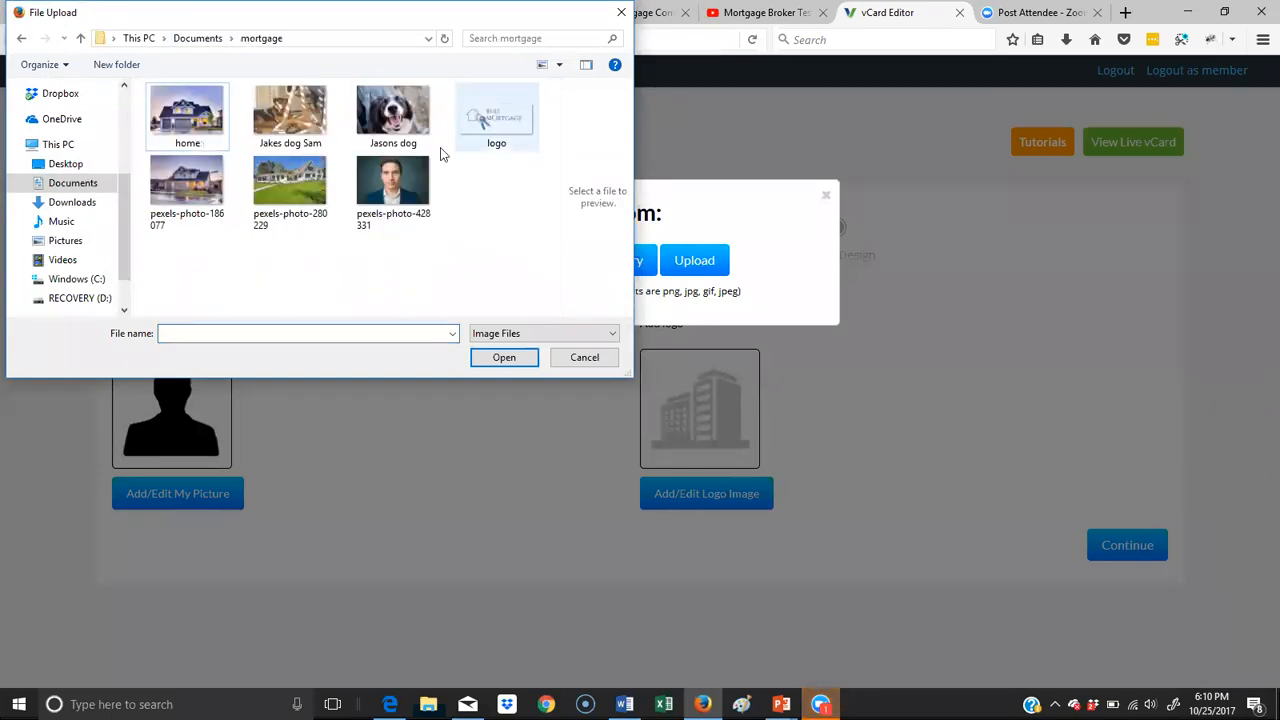
click(400, 185)
click(523, 357)
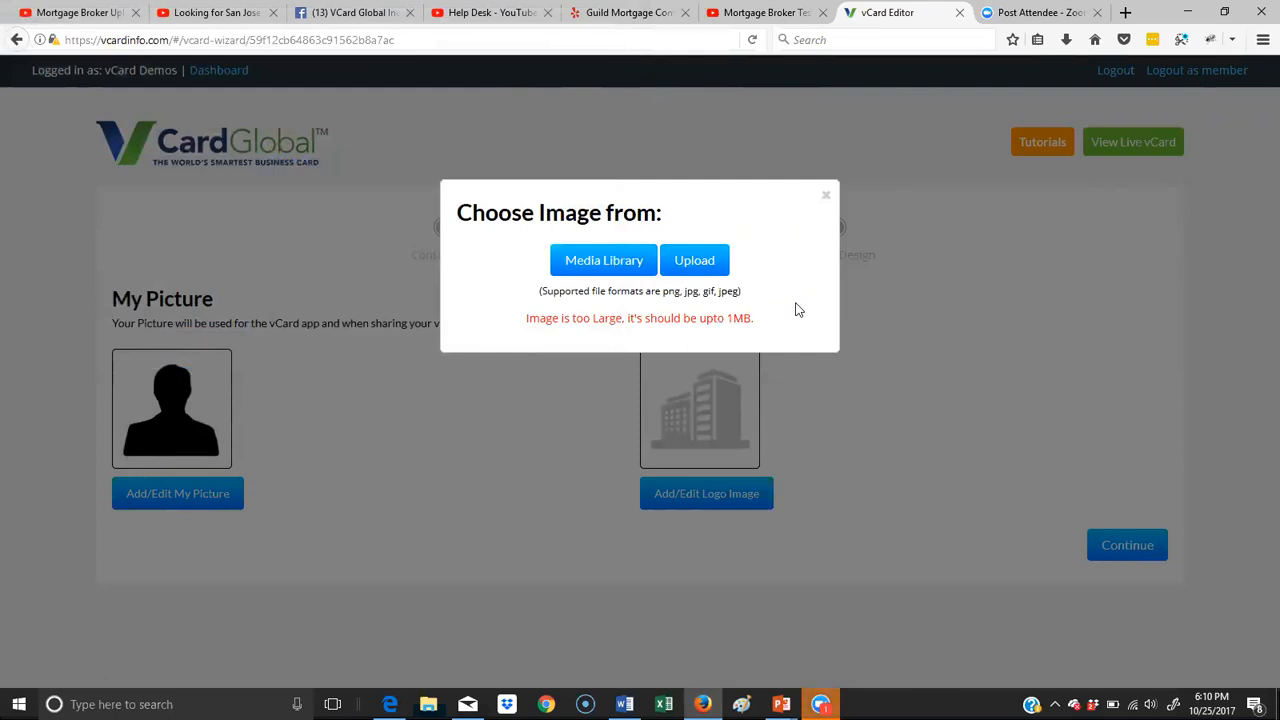
click(825, 198)
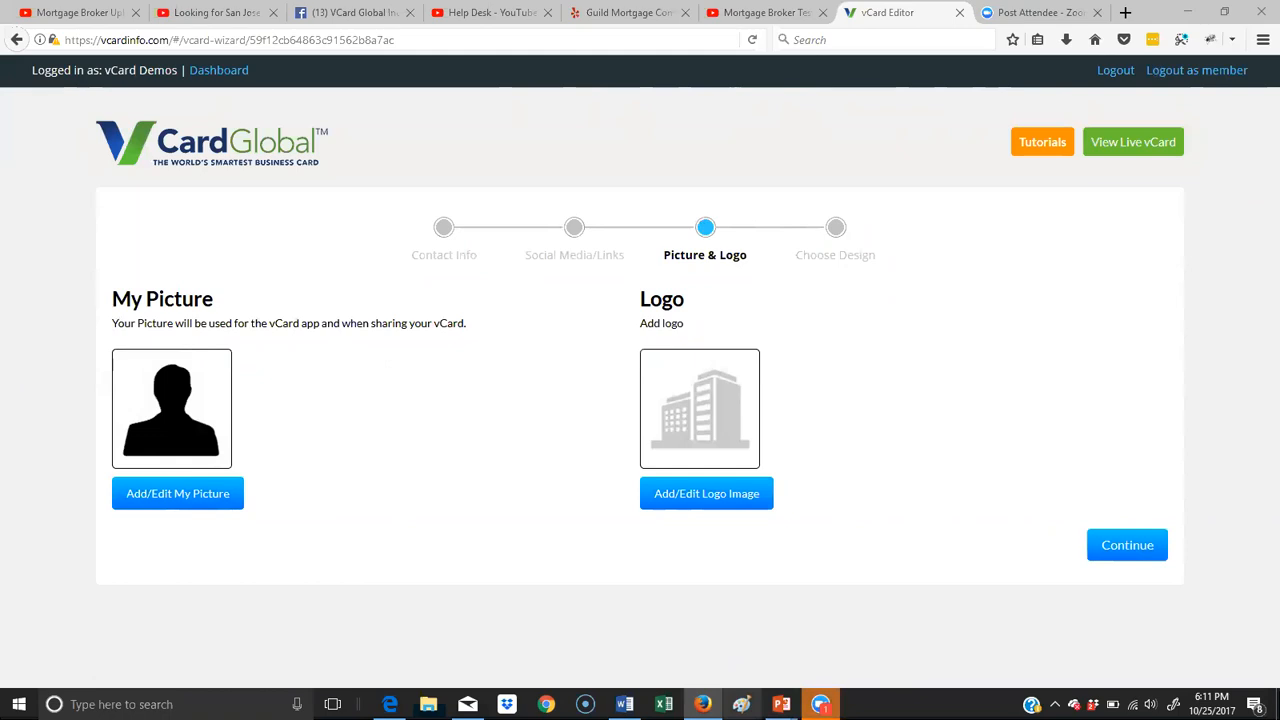
- Switch to Paint and open pexels-photo-428331 from the mortgage folder
click(741, 704)
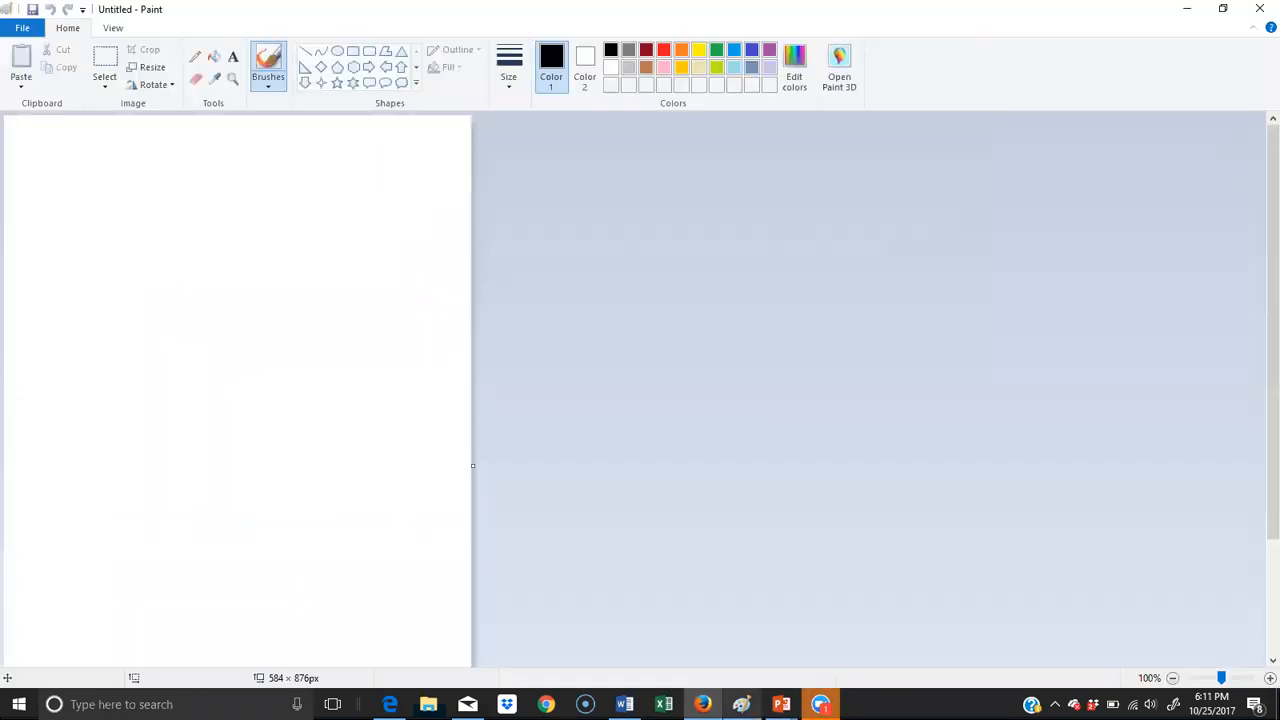
click(24, 34)
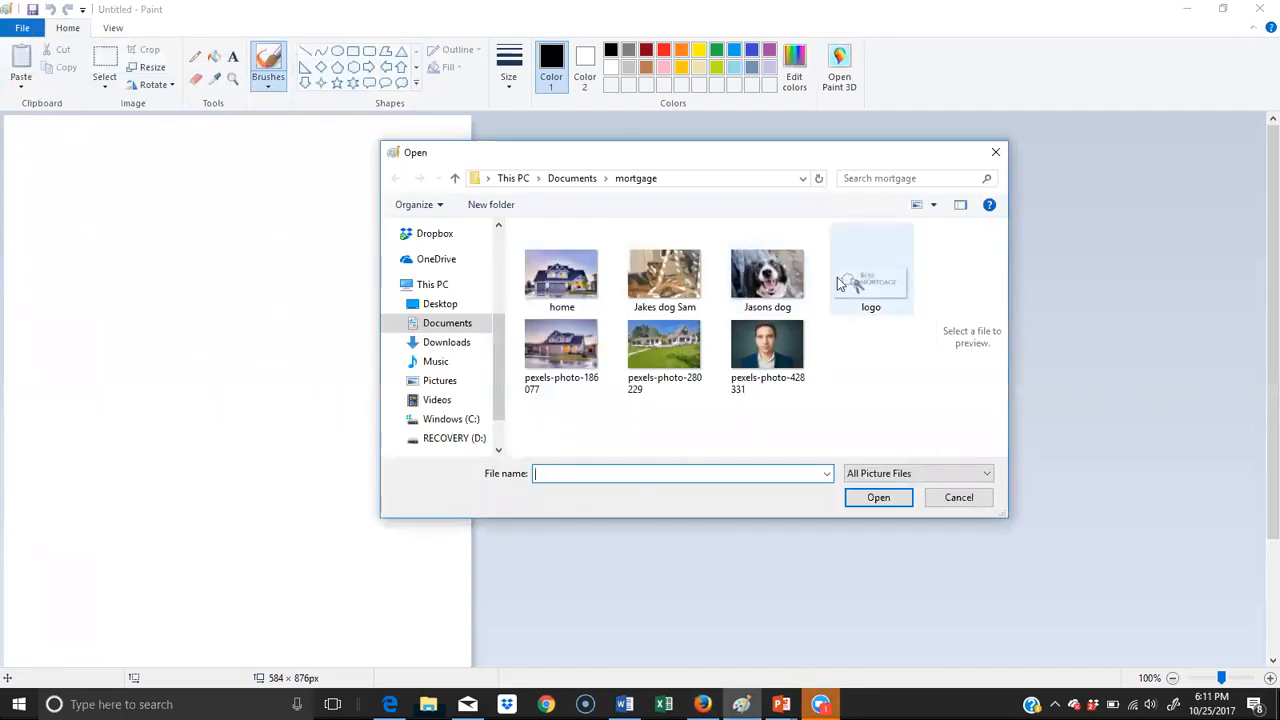
double_click(792, 339)
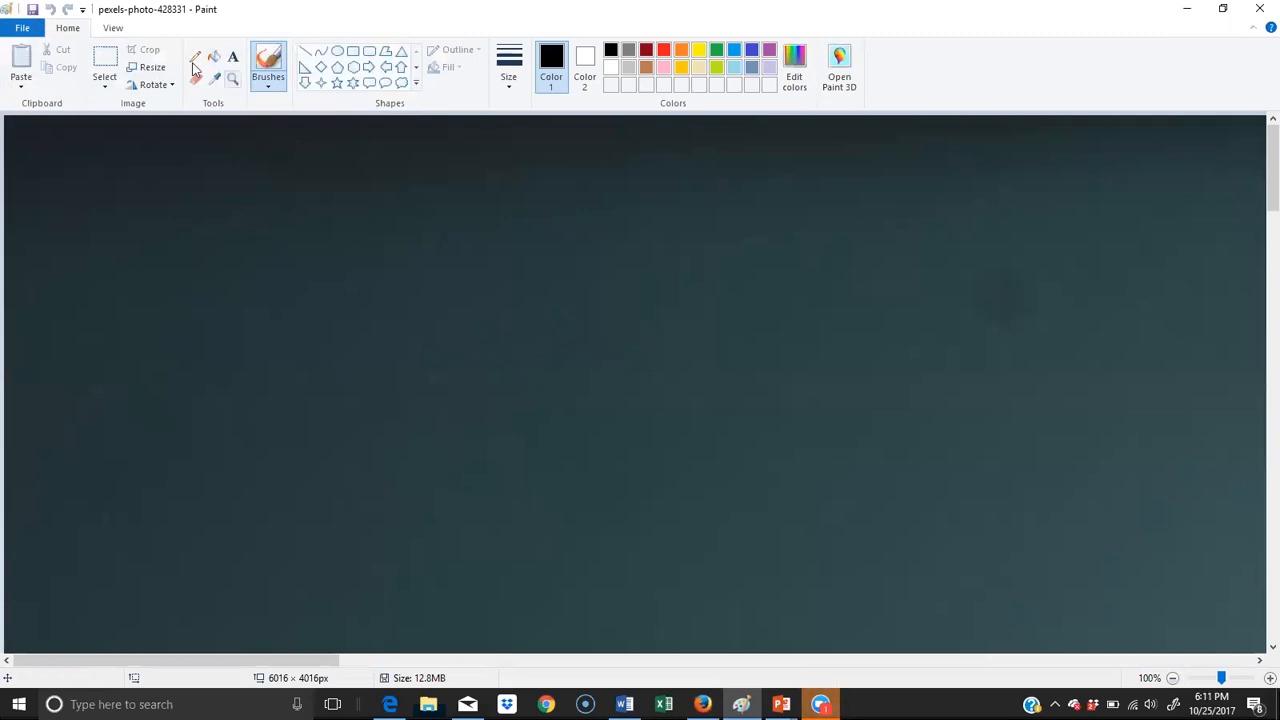
- Resize the portrait photo to 25 percent horizontally and vertically, keeping its aspect ratio
click(151, 68)
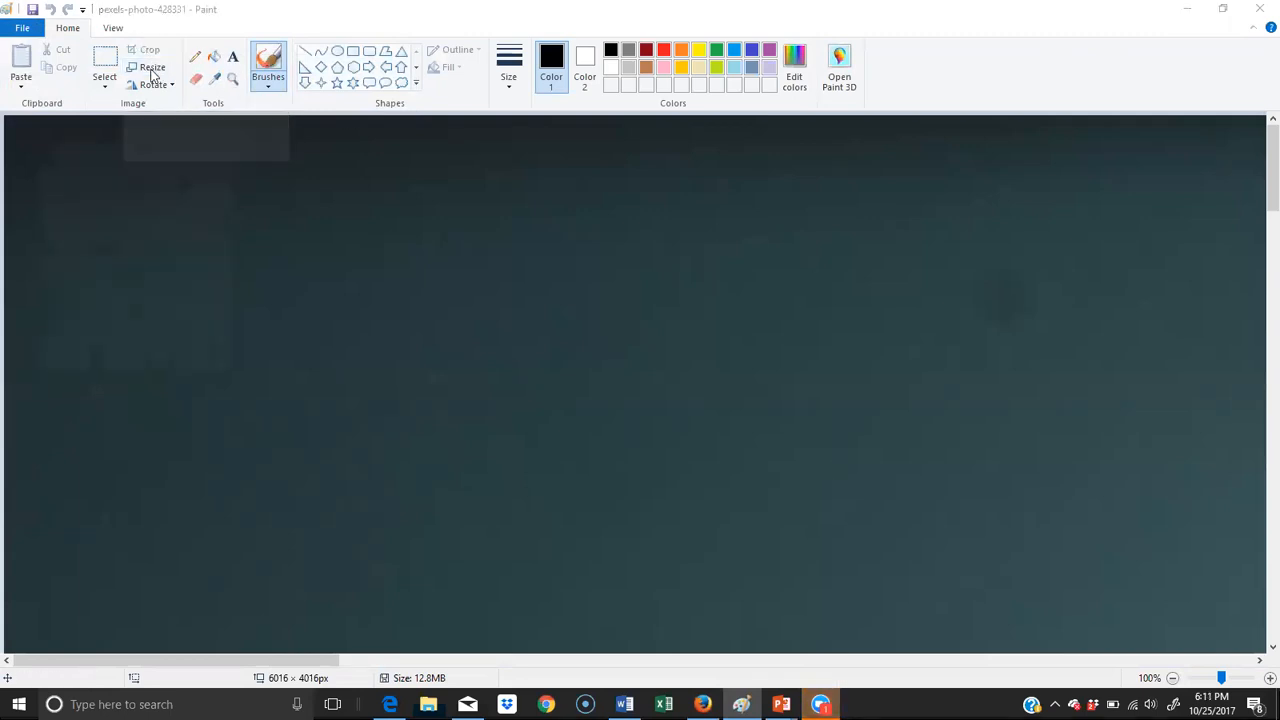
double_click(195, 151)
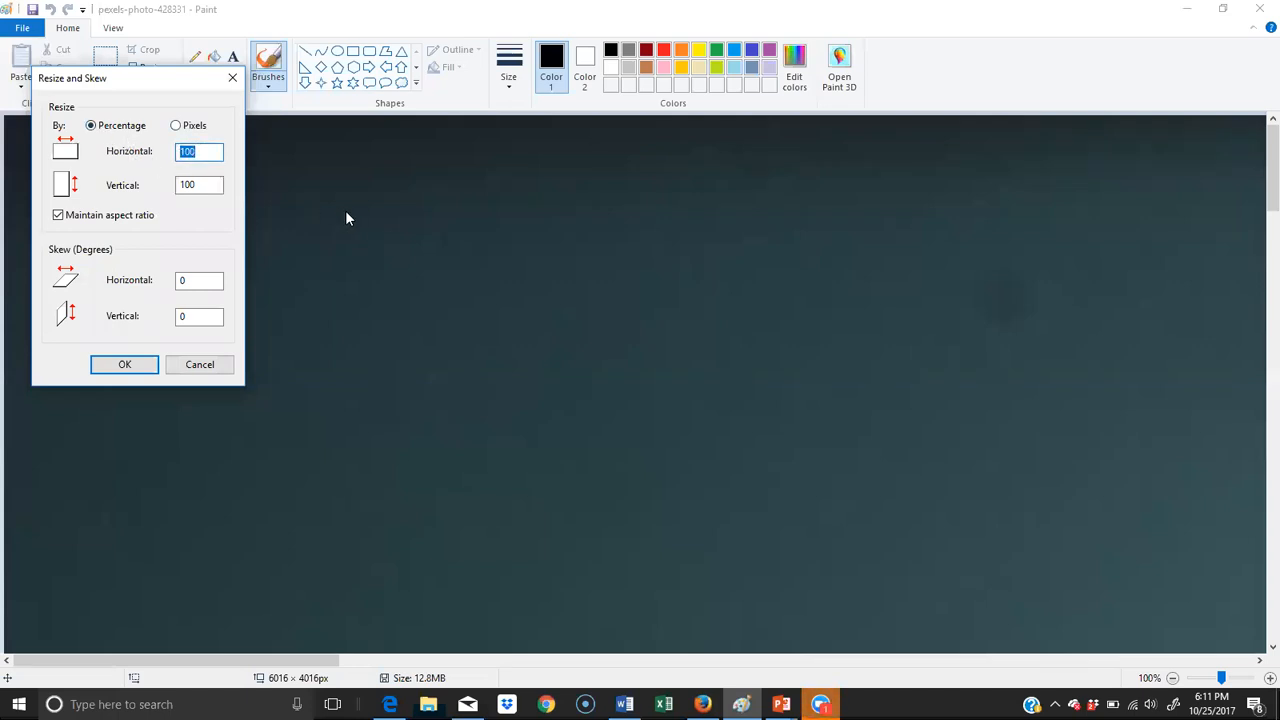
text(25)
click(125, 366)
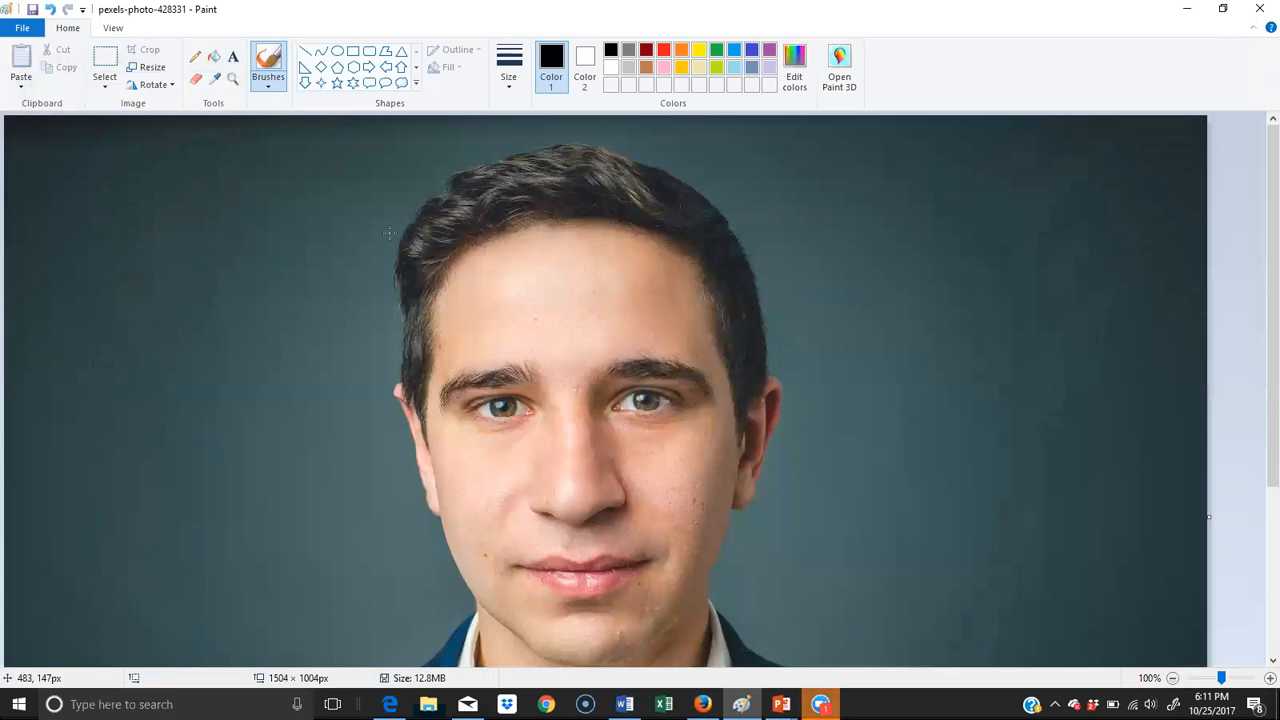
- Shrink the portrait photo by another 50 percent with its aspect ratio kept, and save it under the same file name
click(153, 68)
drag(210, 152, 178, 152)
text(50)
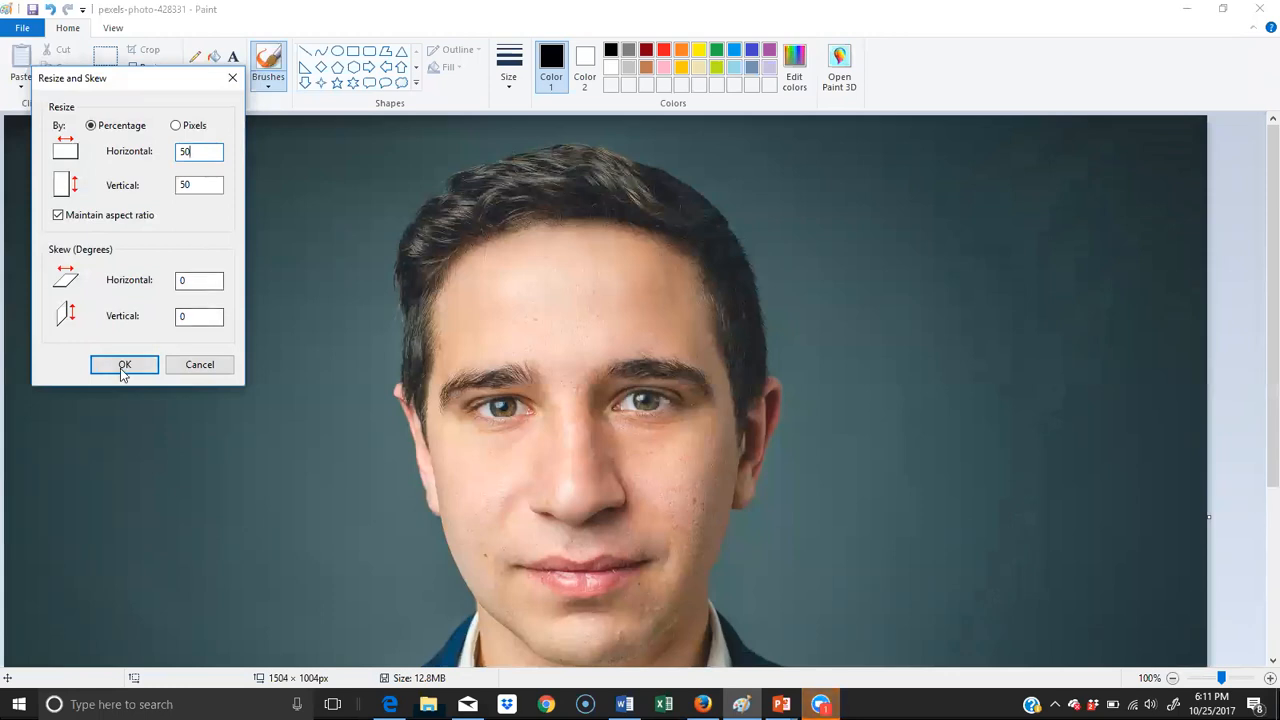
click(123, 366)
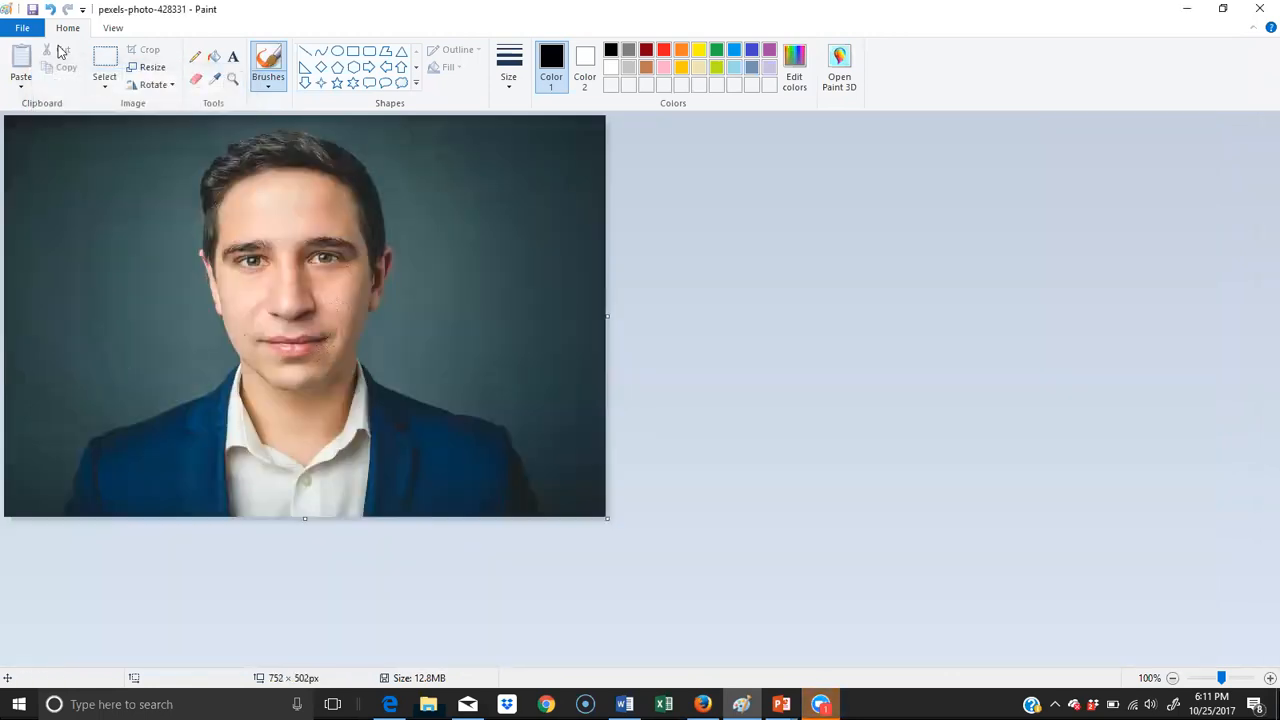
click(30, 28)
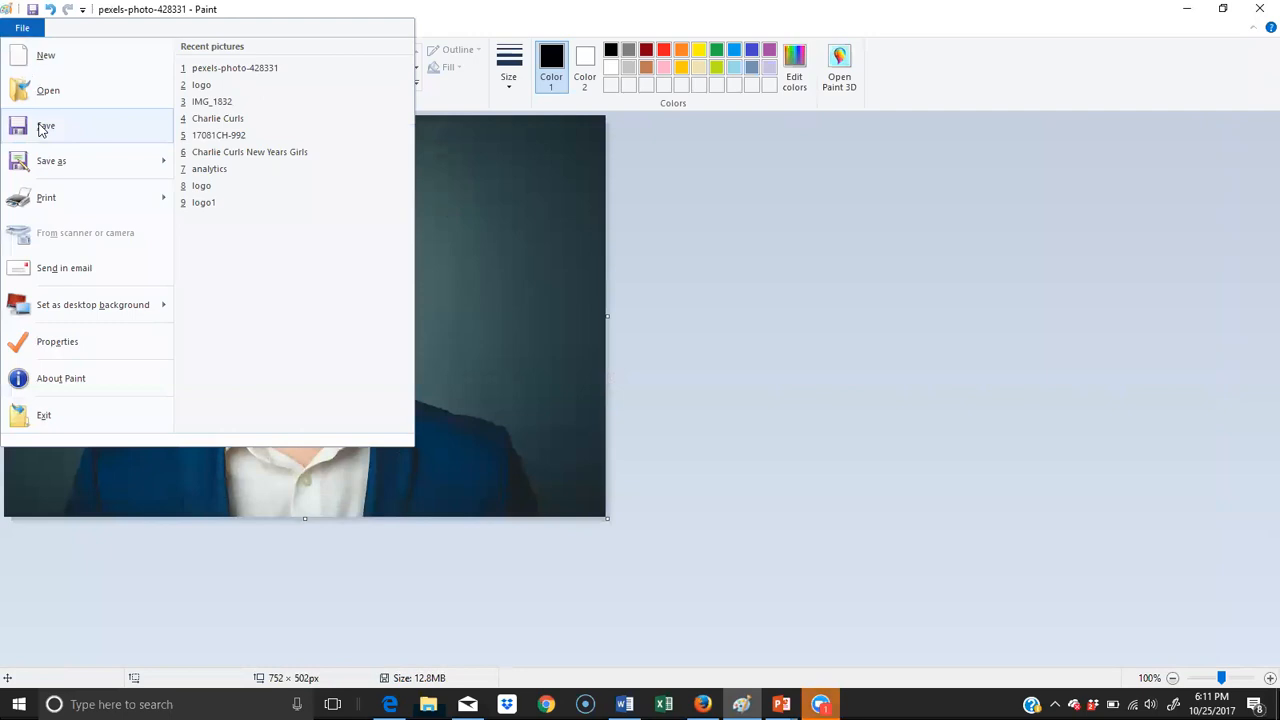
click(44, 127)
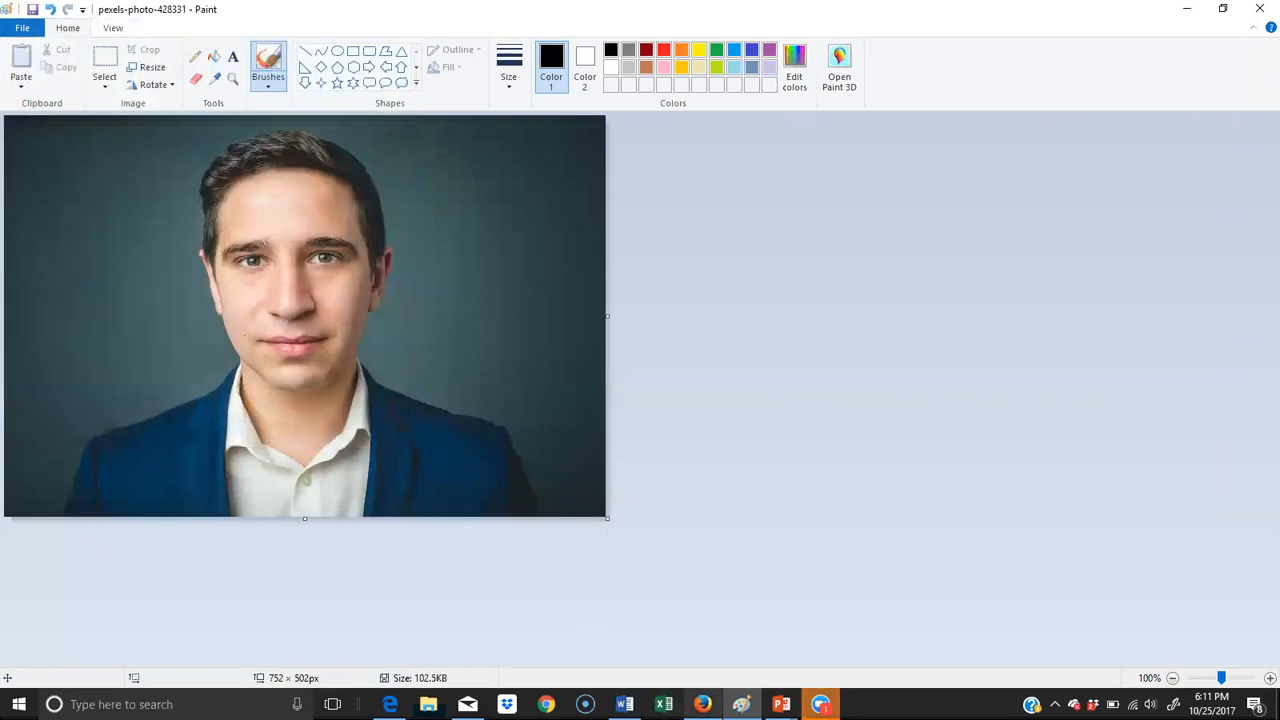
- Switch back to the vCard editor in Firefox and upload the resized pexels-photo-428331 as My Picture, naming the file "profile"
click(703, 704)
click(180, 499)
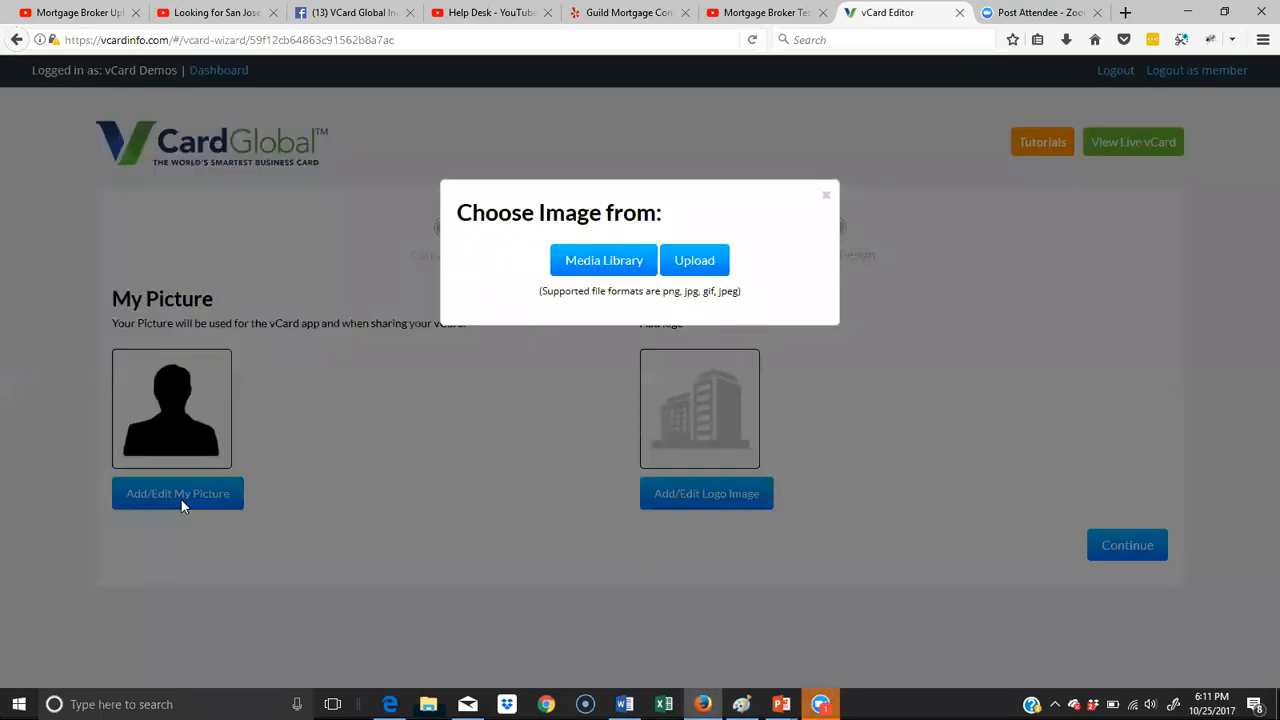
click(711, 262)
click(391, 209)
click(504, 357)
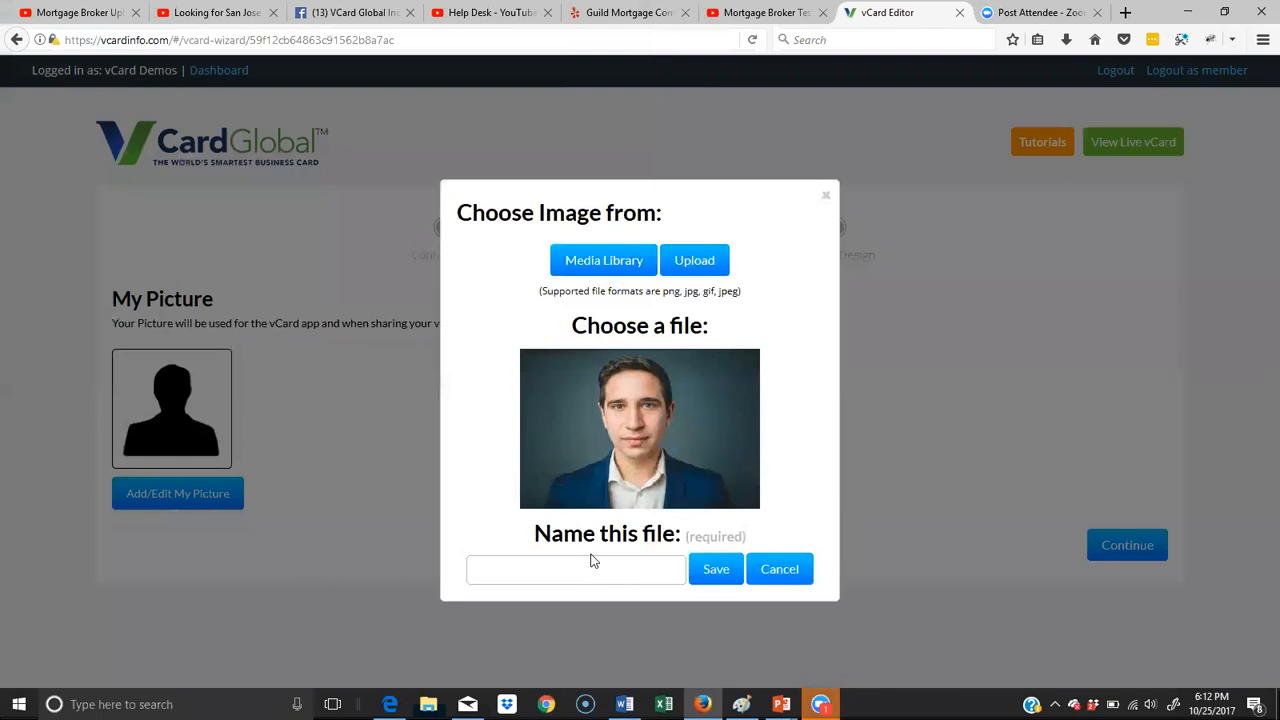
click(590, 576)
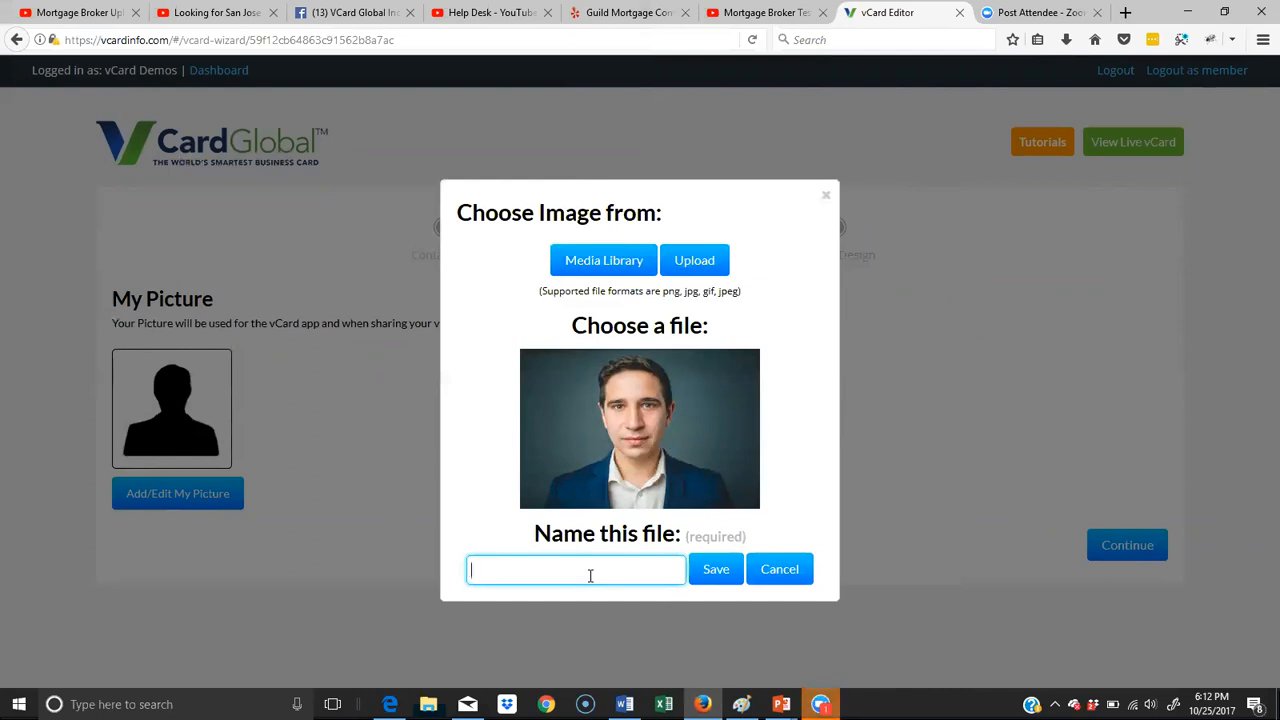
text(profile)
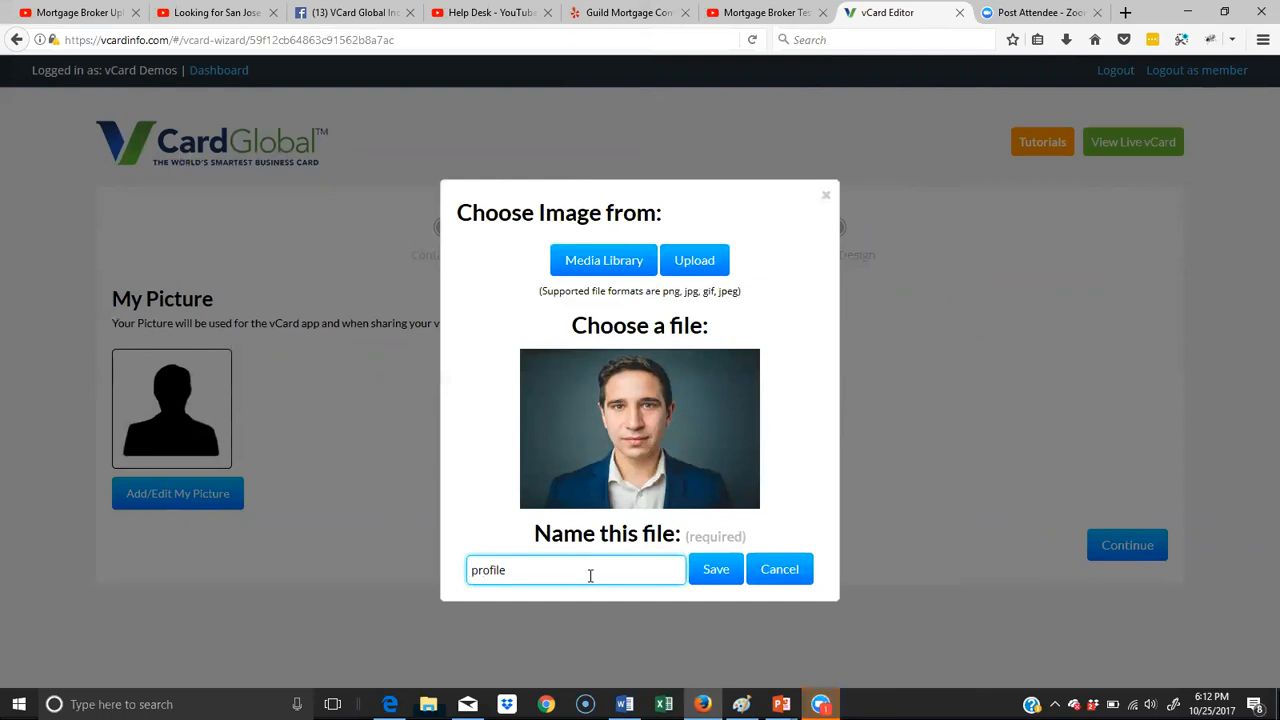
click(714, 567)
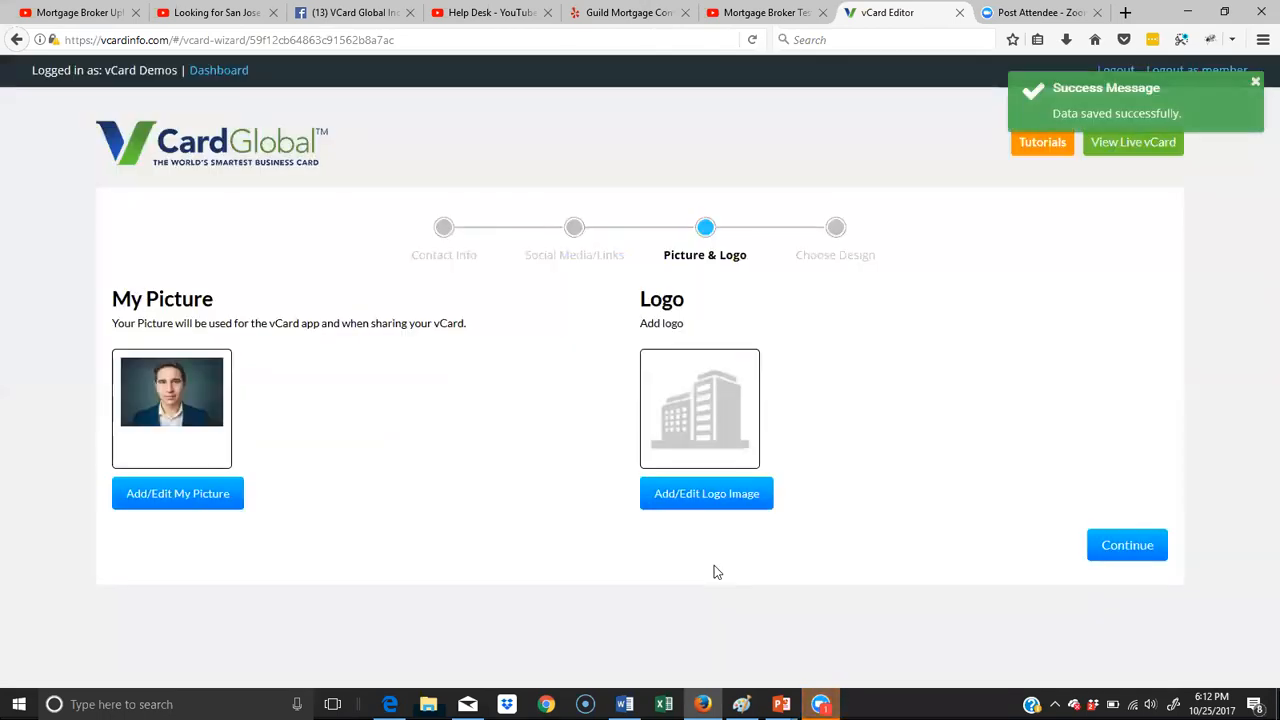
- Upload the logo image from the mortgage folder as the vCard's logo, naming the file "logo"
click(735, 496)
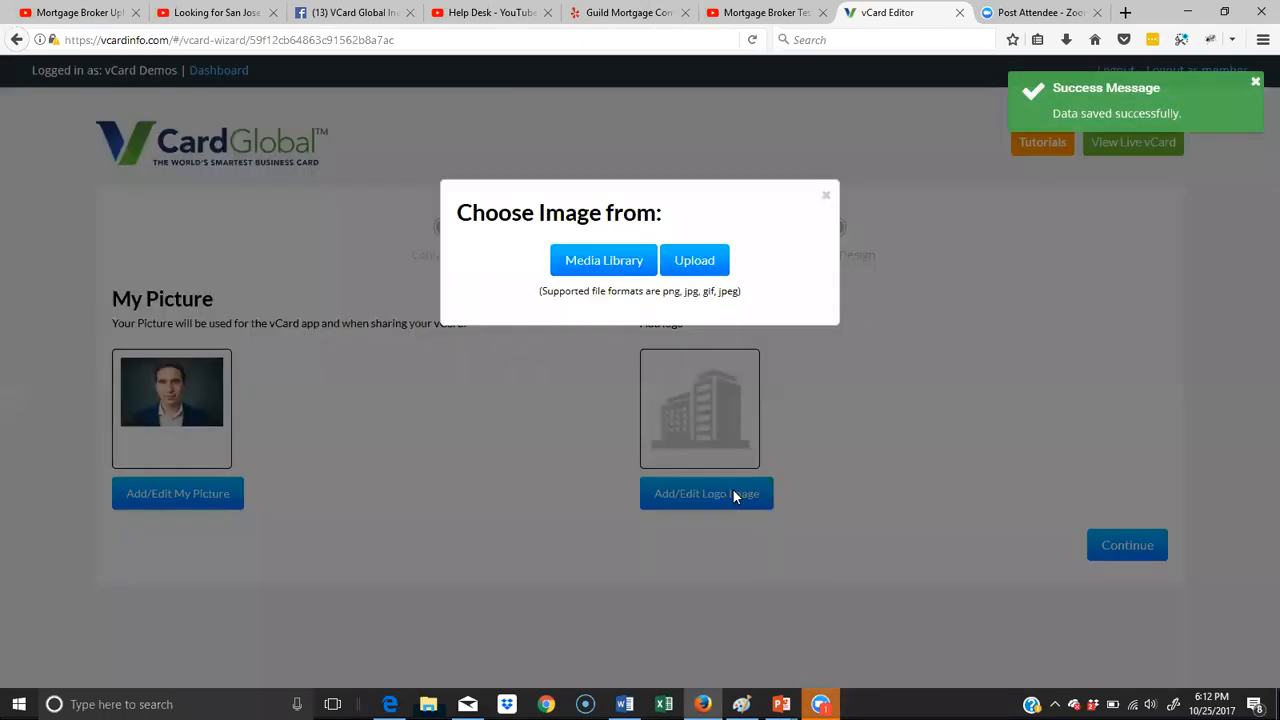
click(701, 261)
click(505, 120)
click(504, 357)
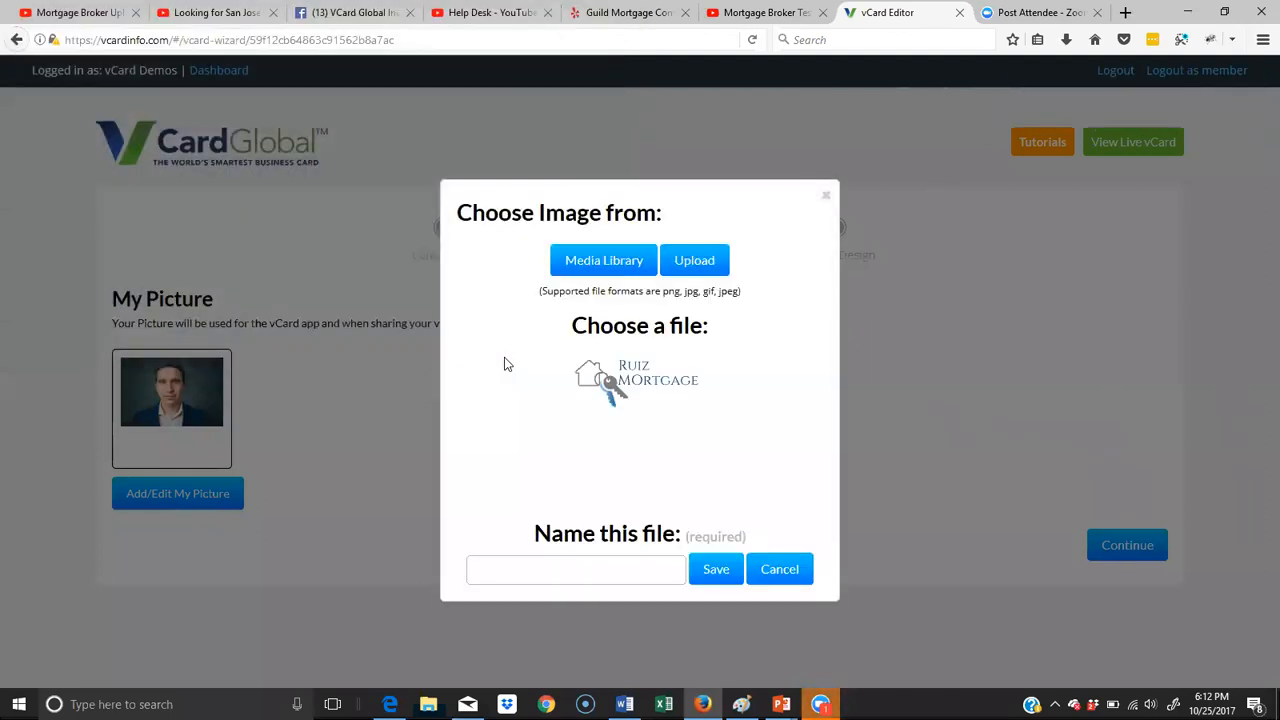
click(586, 580)
text(logo)
click(716, 569)
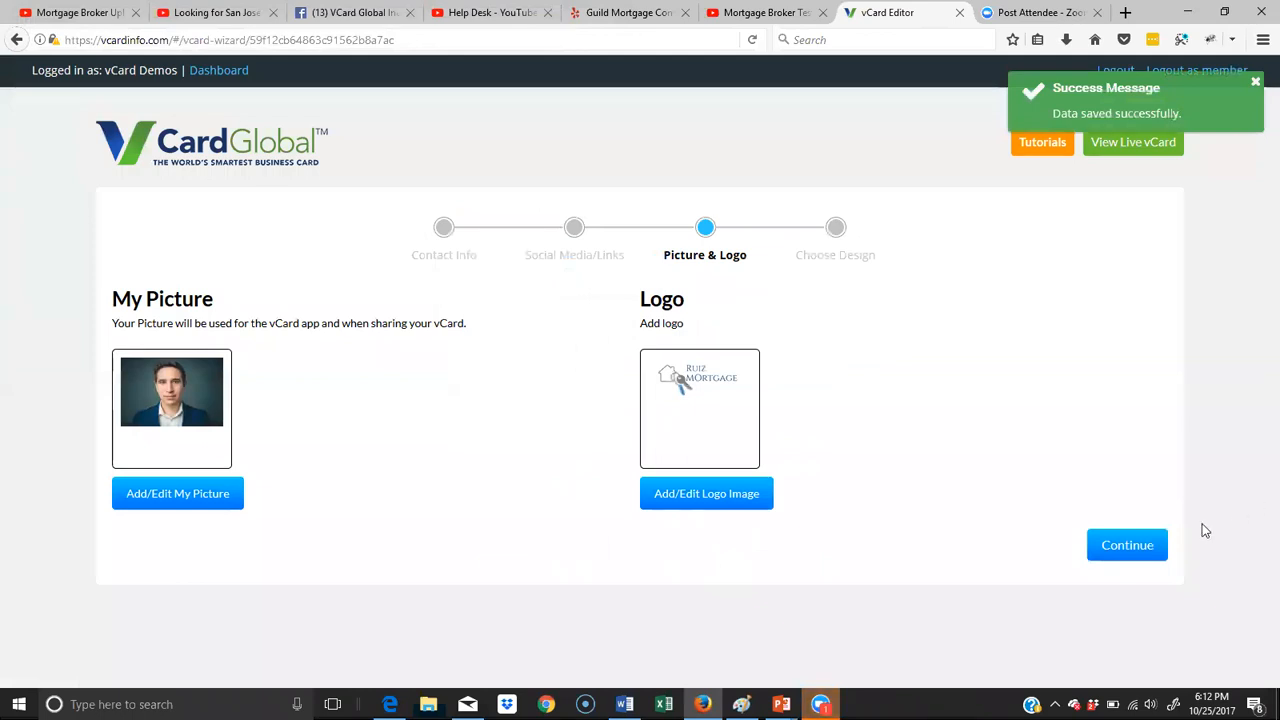
- Continue to the Choose Design stage and check the whole vCard preview, from the logo through the contact details to the links
click(1129, 546)
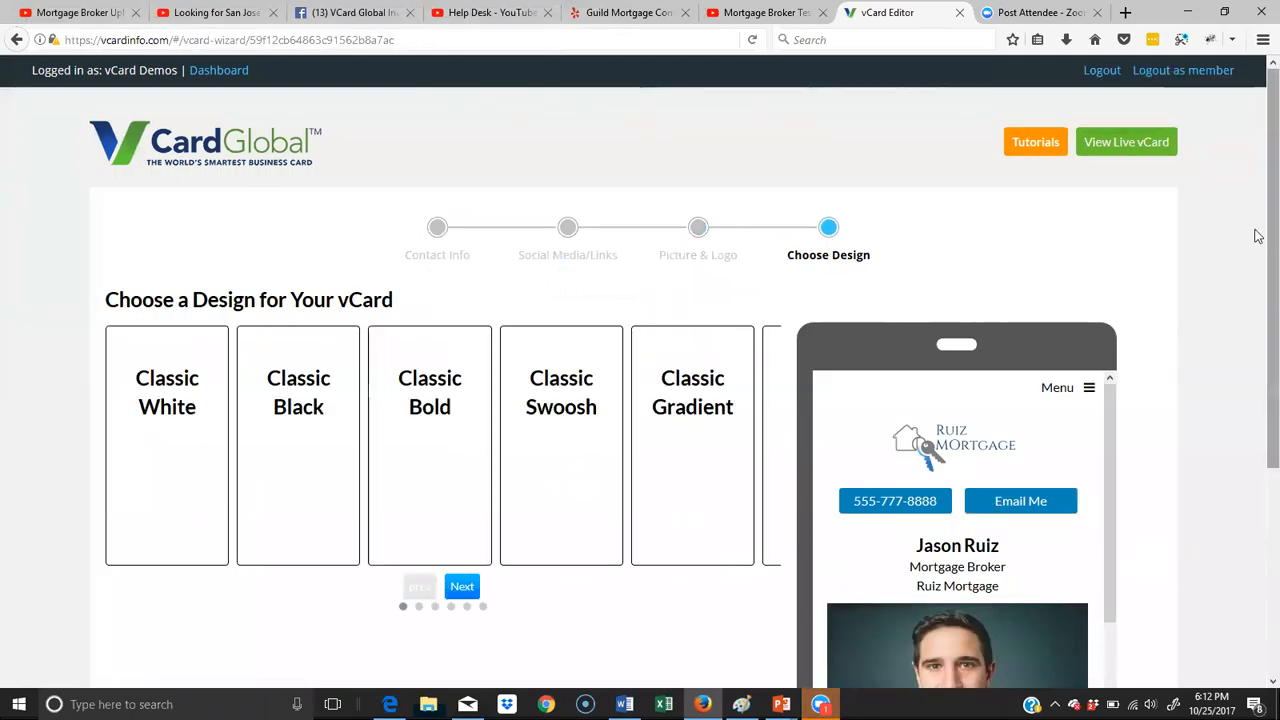
scroll(1258, 236, down, 3)
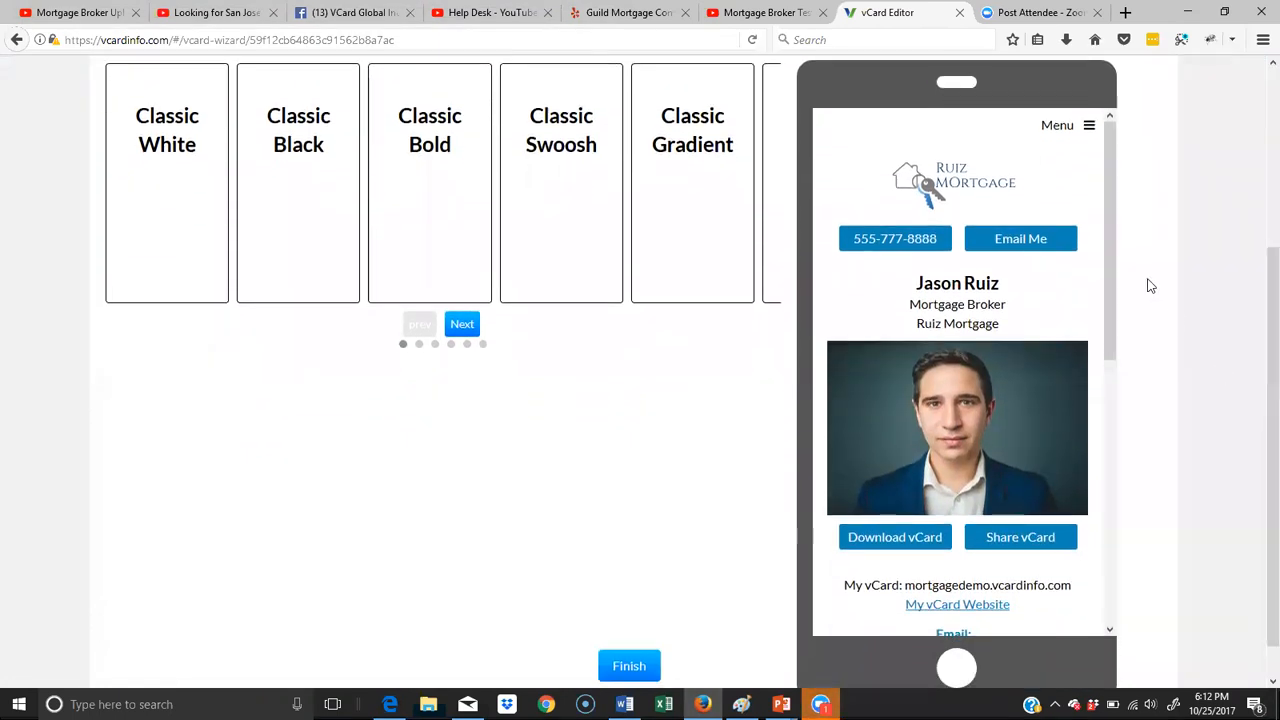
scroll(1104, 280, down, 5)
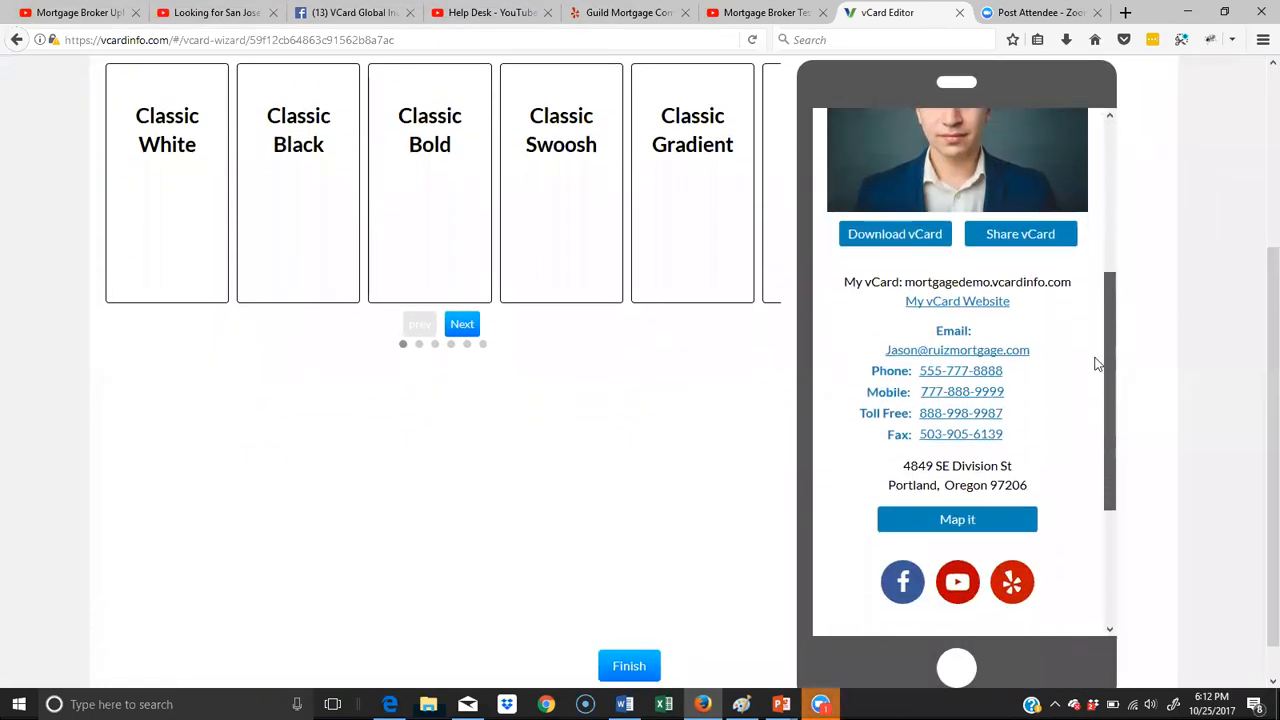
scroll(1097, 363, down, 4)
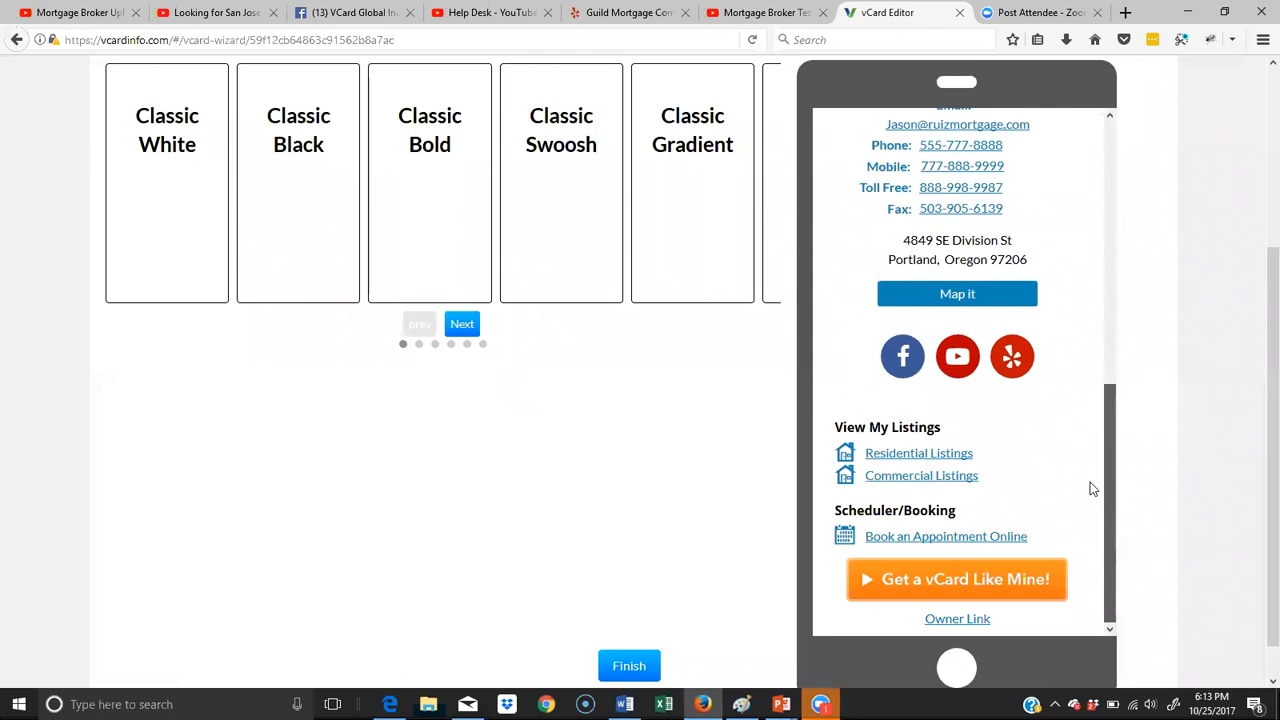
scroll(1097, 430, up, 10)
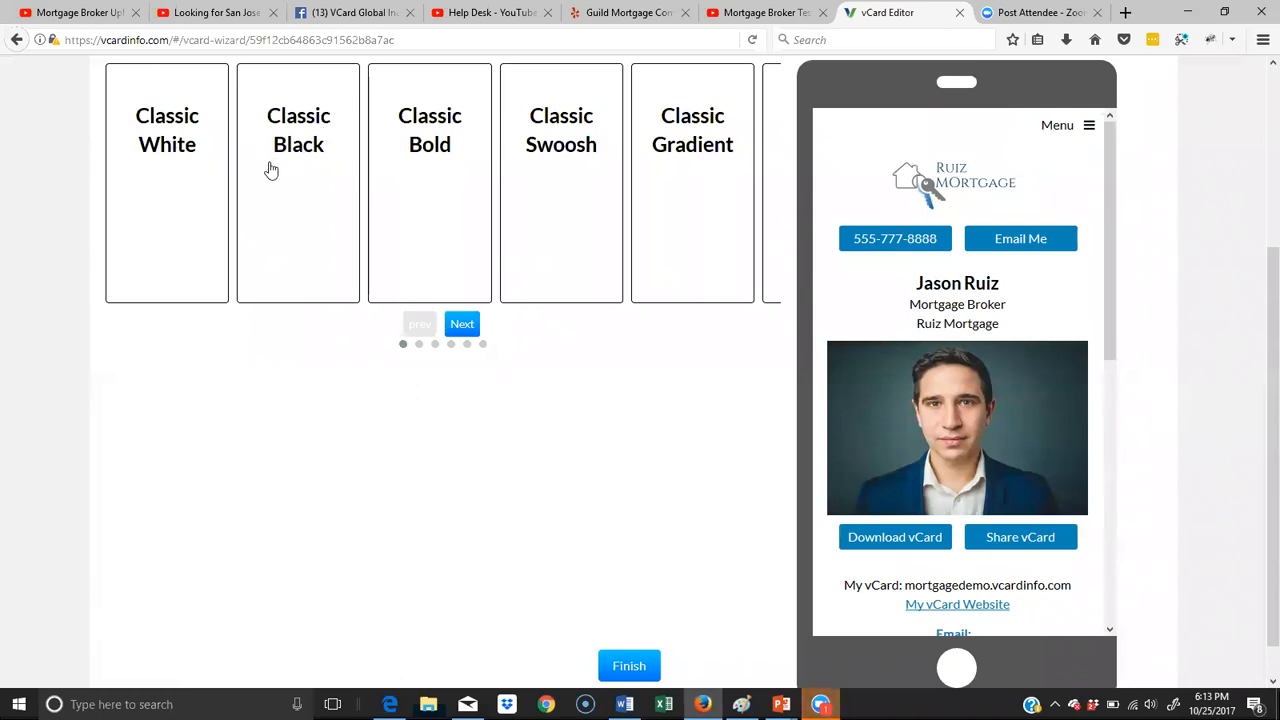
- Try the Classic White, Classic Black, Classic Bold and Classic Swoosh designs on the vCard
click(207, 160)
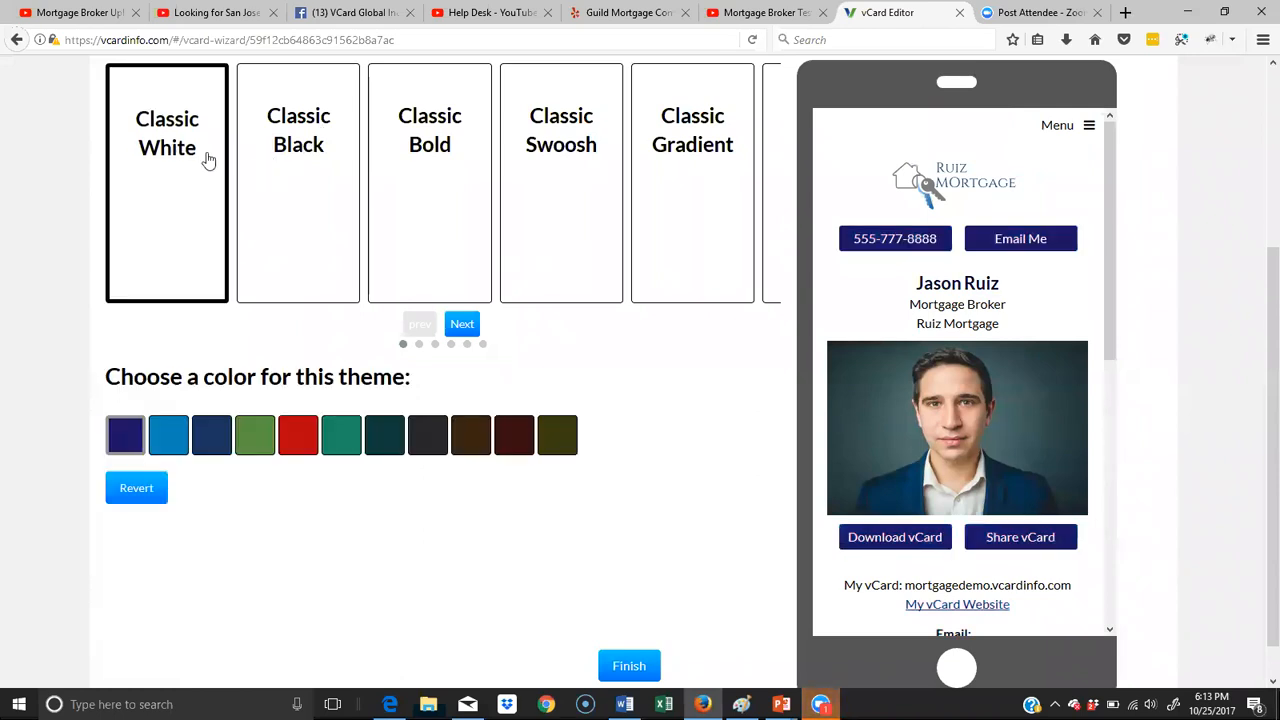
click(287, 157)
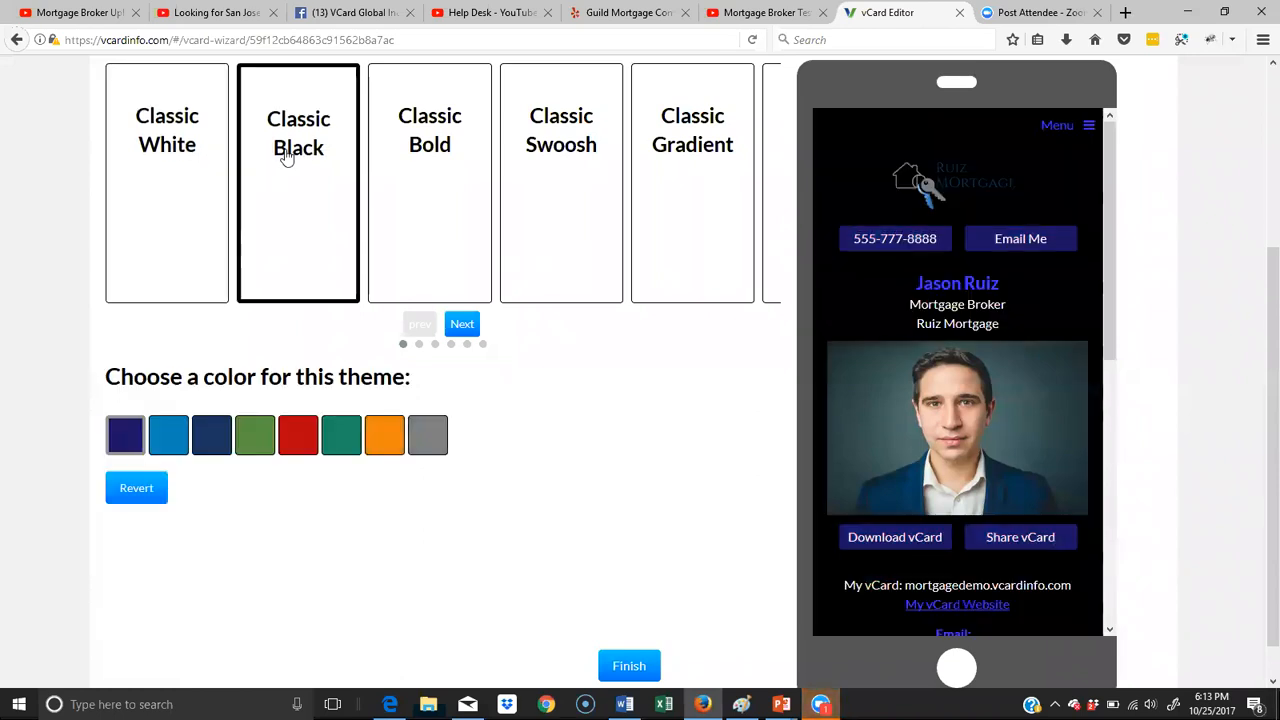
click(453, 165)
click(605, 180)
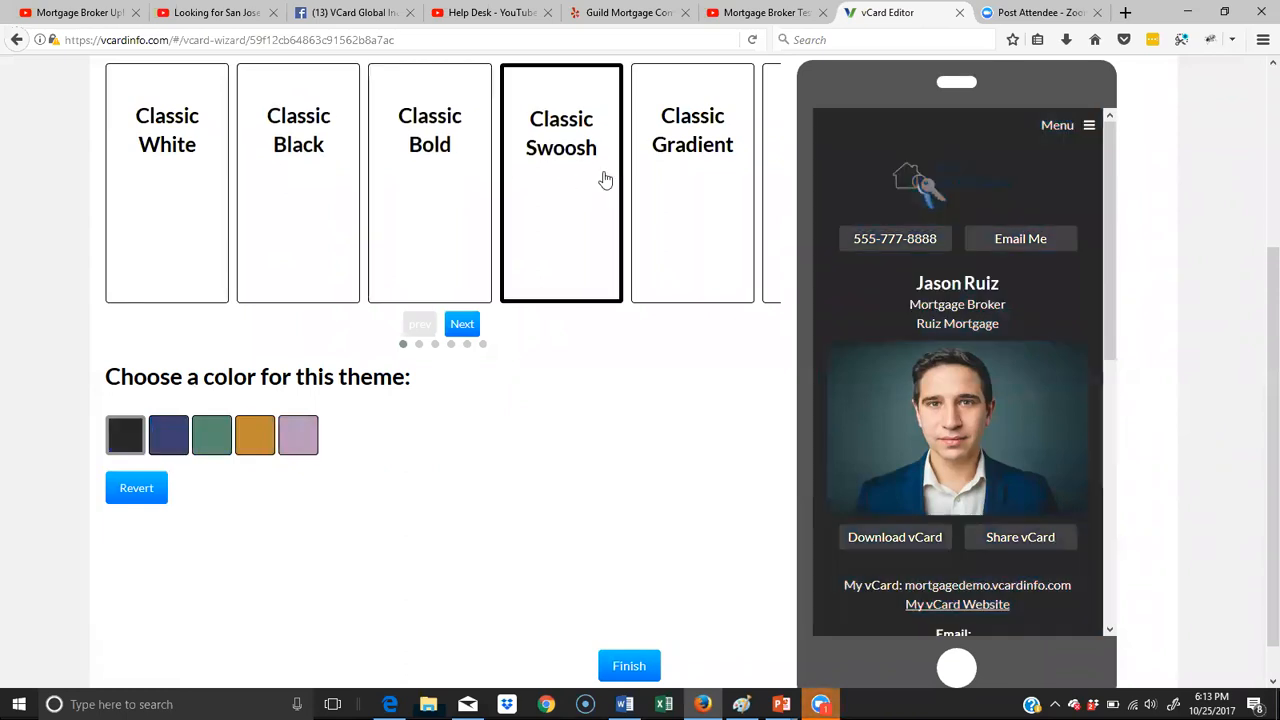
- Try the Classic Bold design in each of its five color schemes, and the Classic White design in navy blue
click(449, 166)
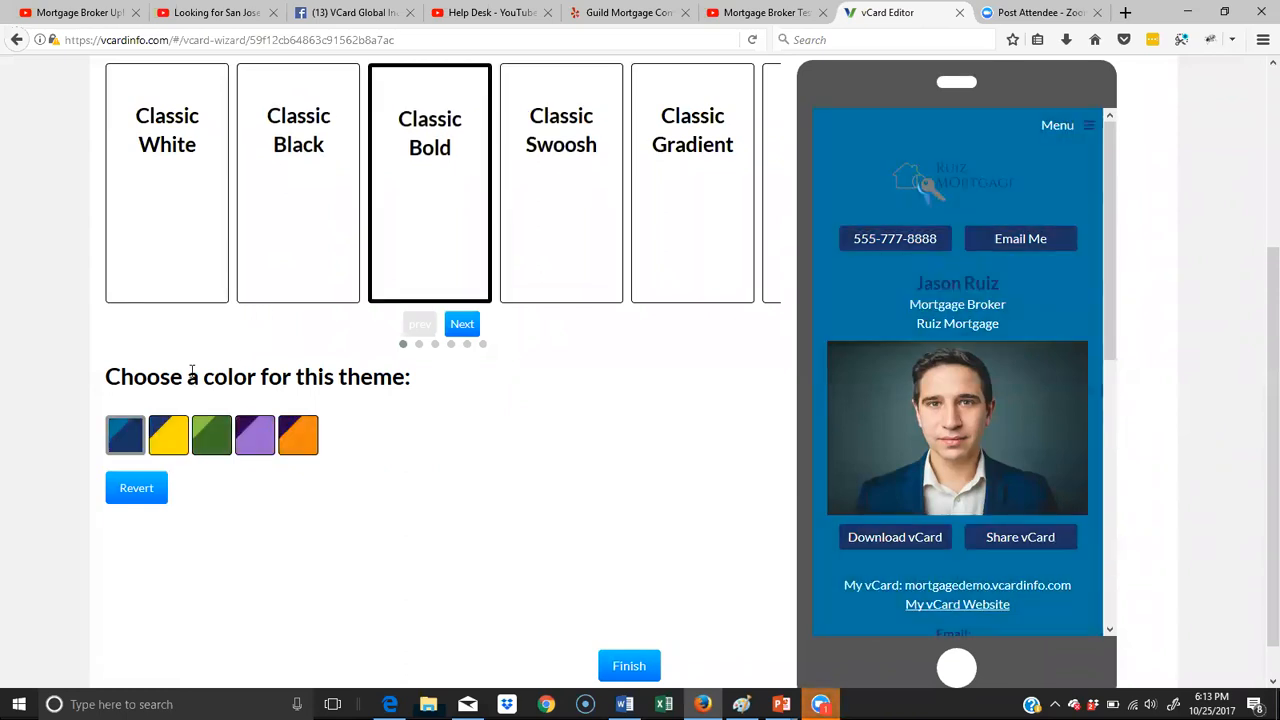
click(170, 442)
click(117, 449)
click(207, 450)
click(260, 448)
click(290, 447)
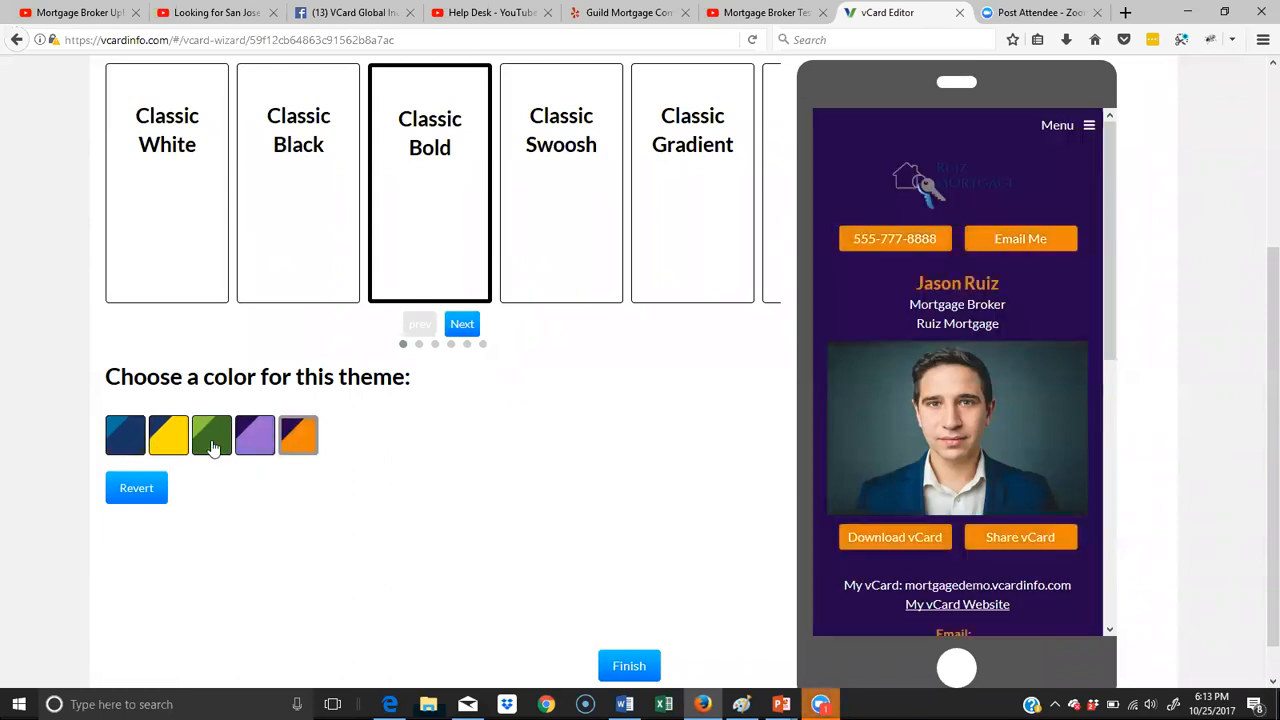
click(175, 443)
click(127, 442)
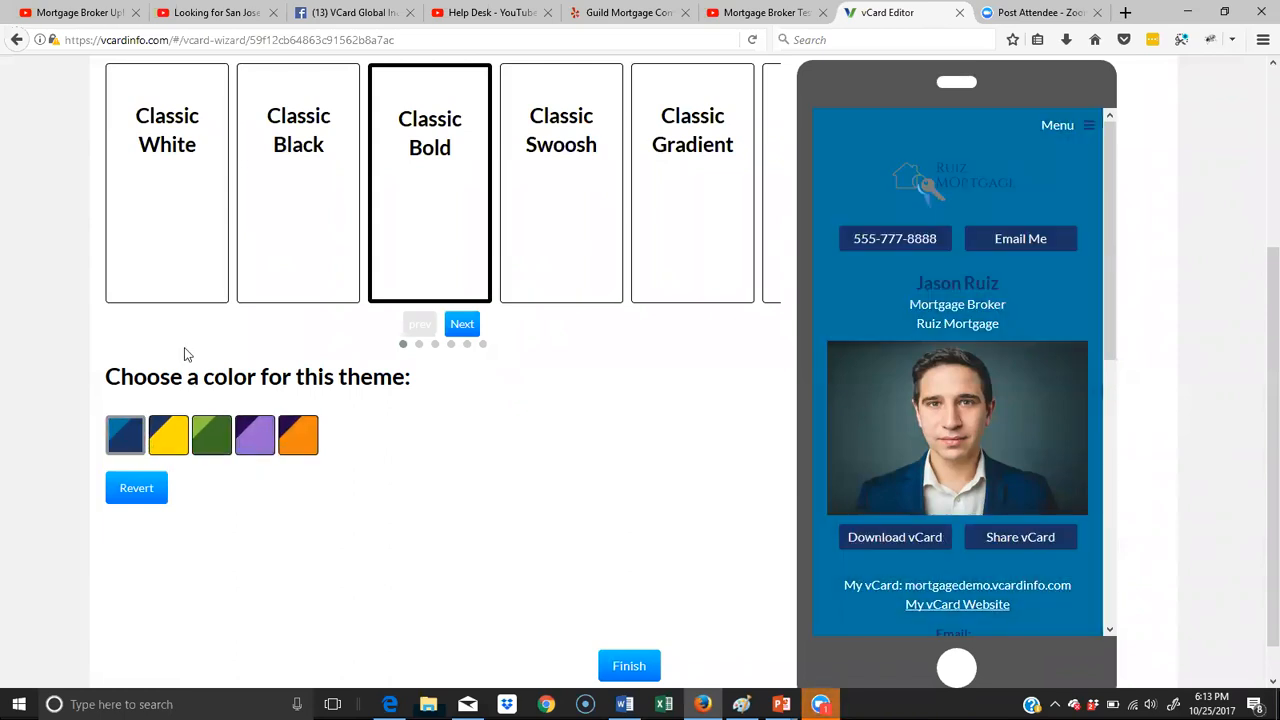
click(158, 187)
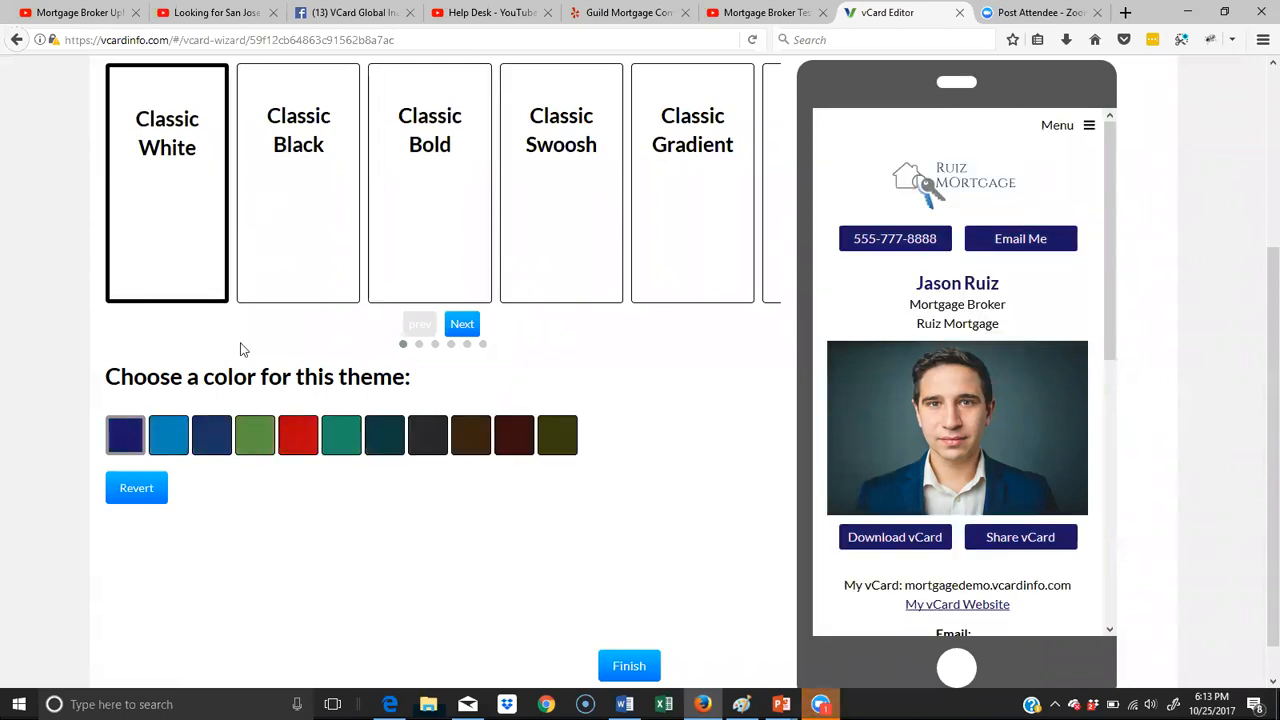
click(212, 440)
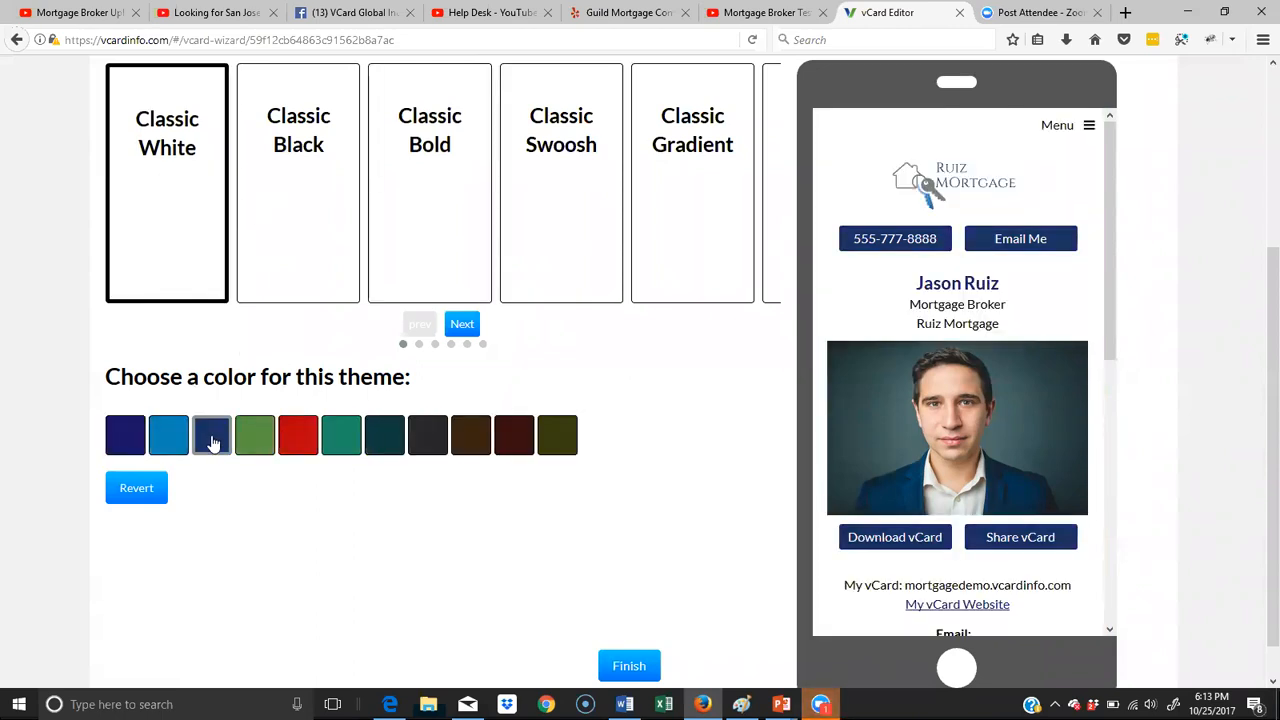
- Apply the vCard White Oval design to the vCard and finish the set-up wizard
click(463, 324)
click(463, 324)
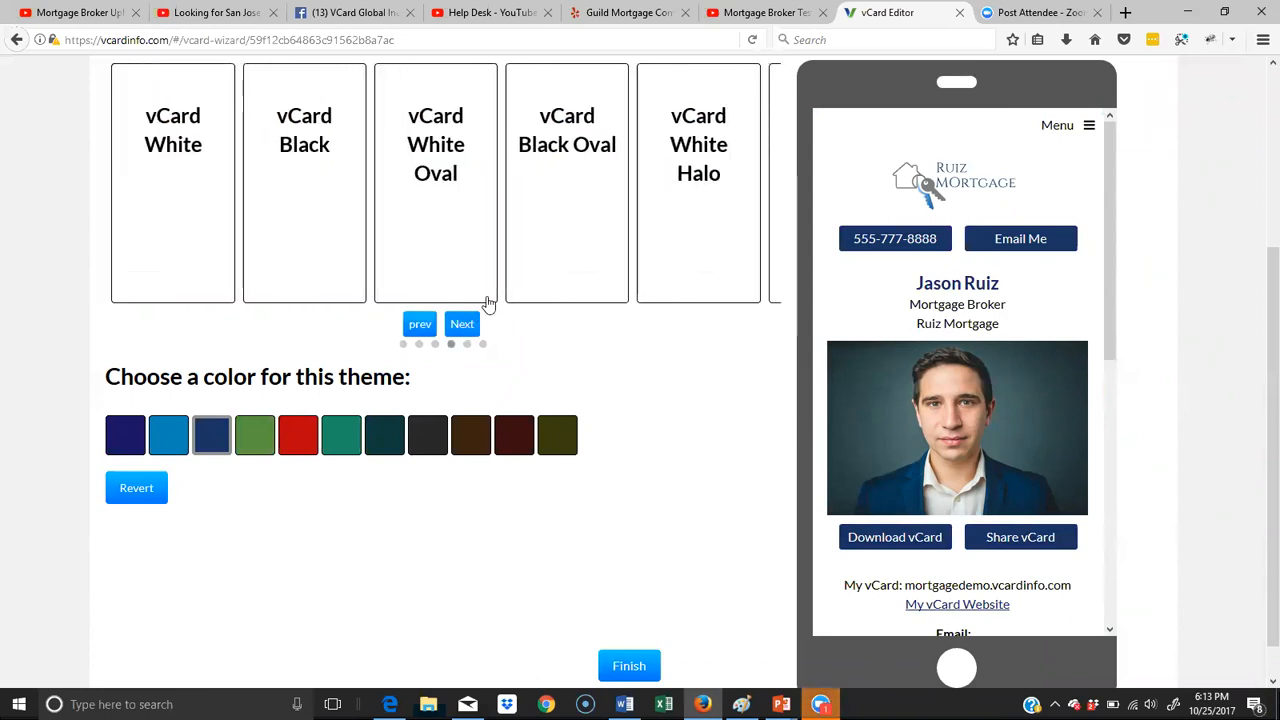
click(435, 176)
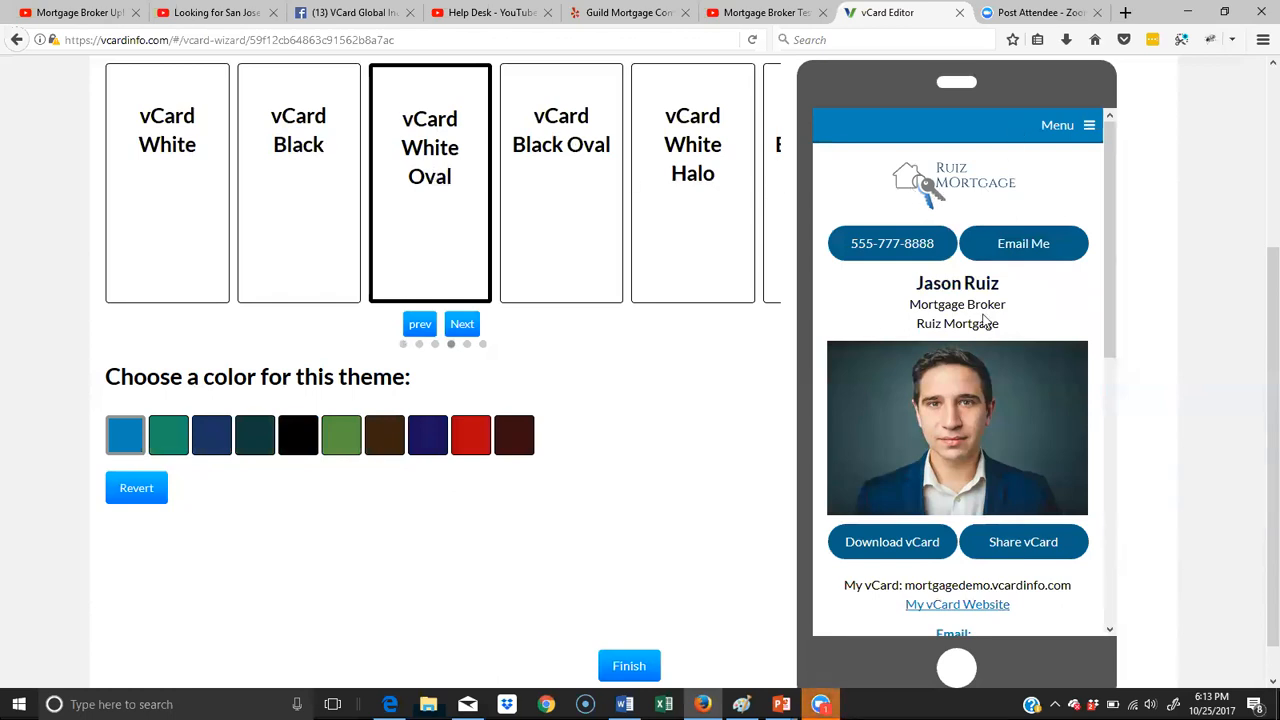
scroll(985, 320, down, 1)
scroll(985, 320, down, 6)
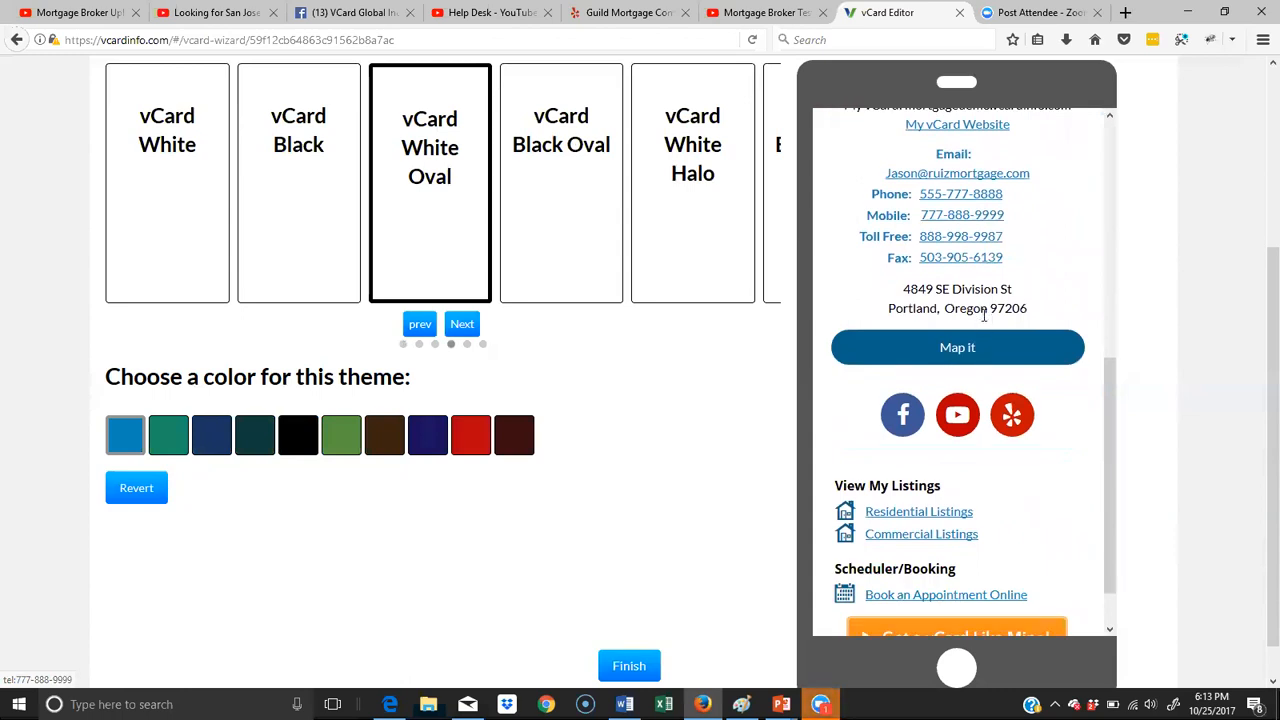
scroll(985, 315, up, 1)
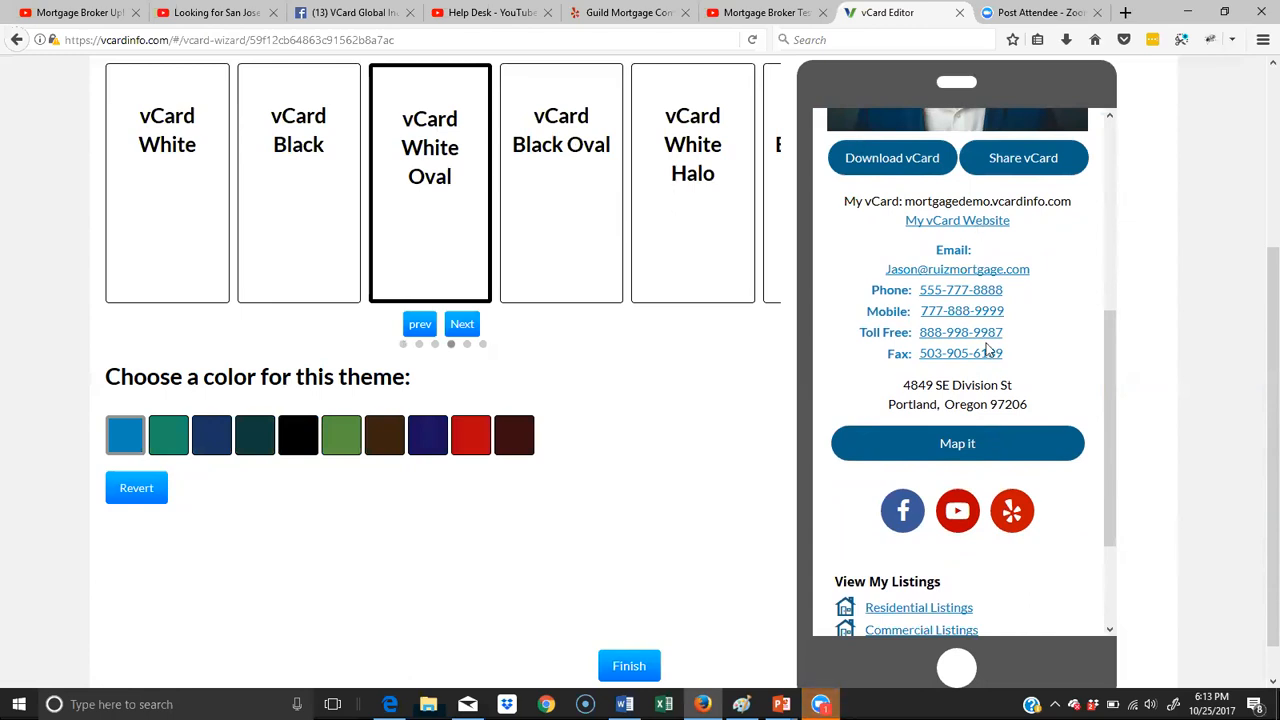
click(612, 676)
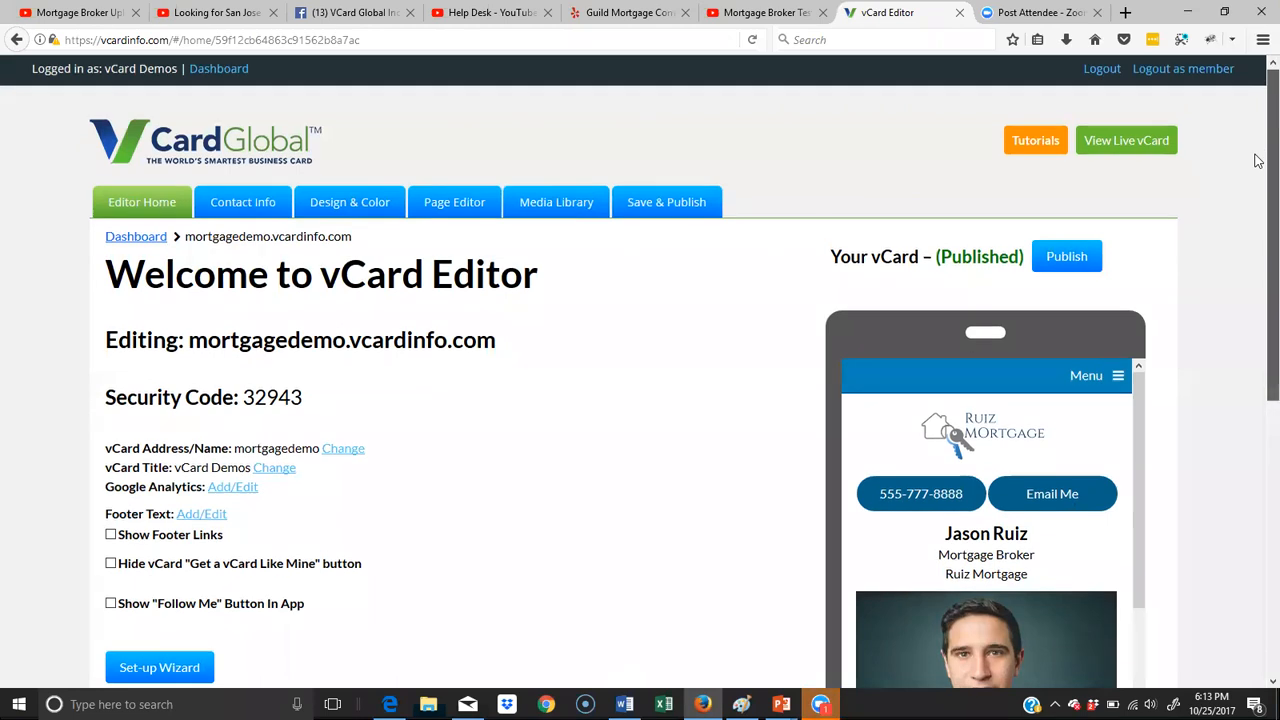
- Enable the option to show the "Follow Me" button in the app for the vCard
scroll(1257, 294, down, 3)
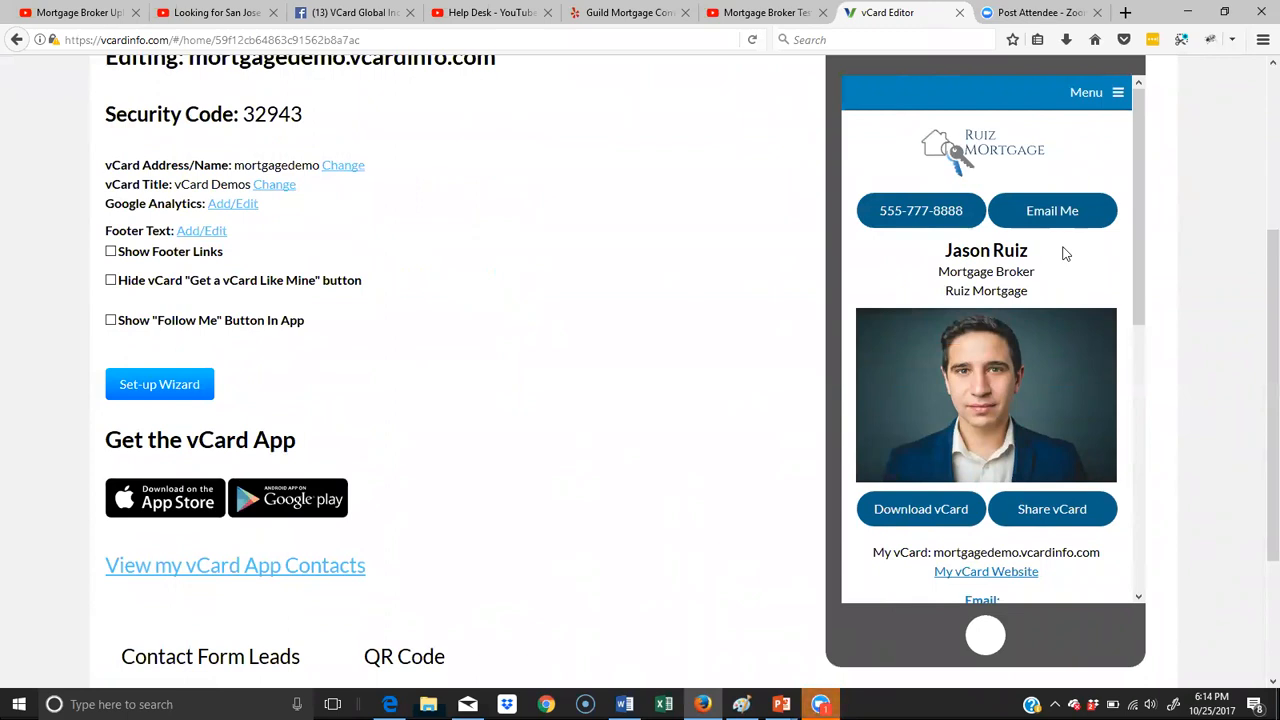
scroll(730, 180, up, 3)
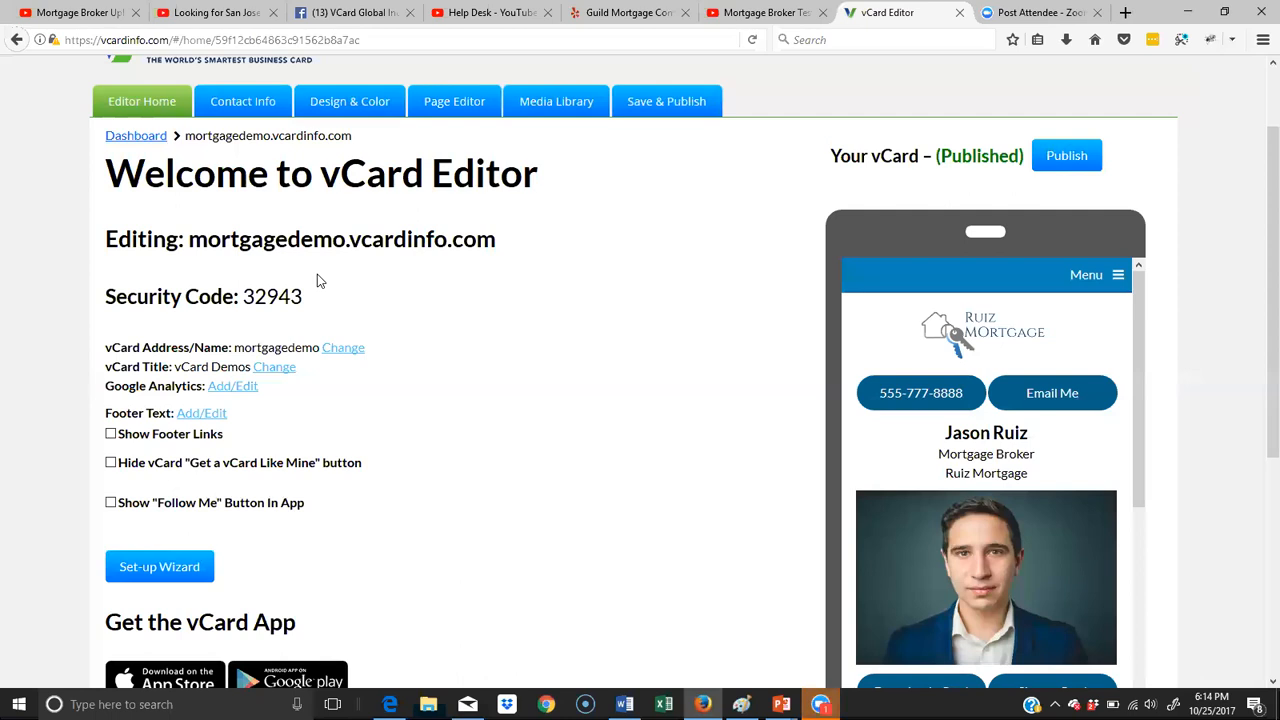
scroll(300, 300, down, 2)
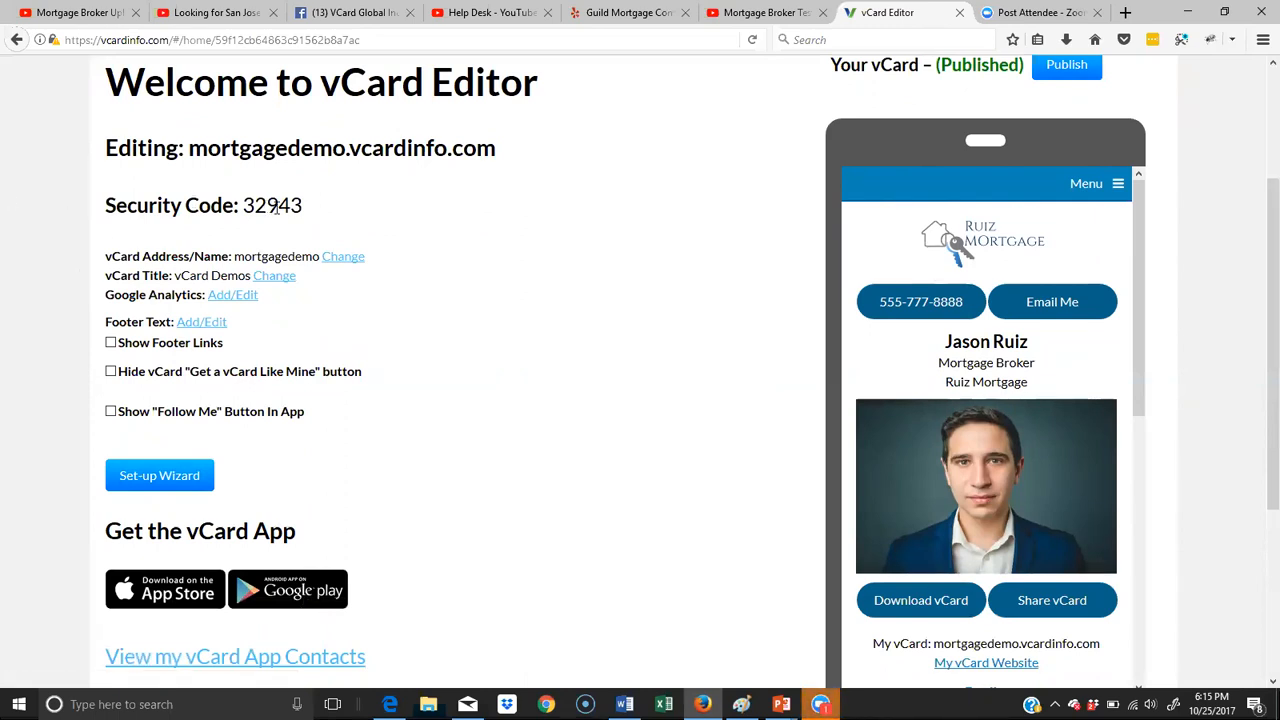
click(111, 411)
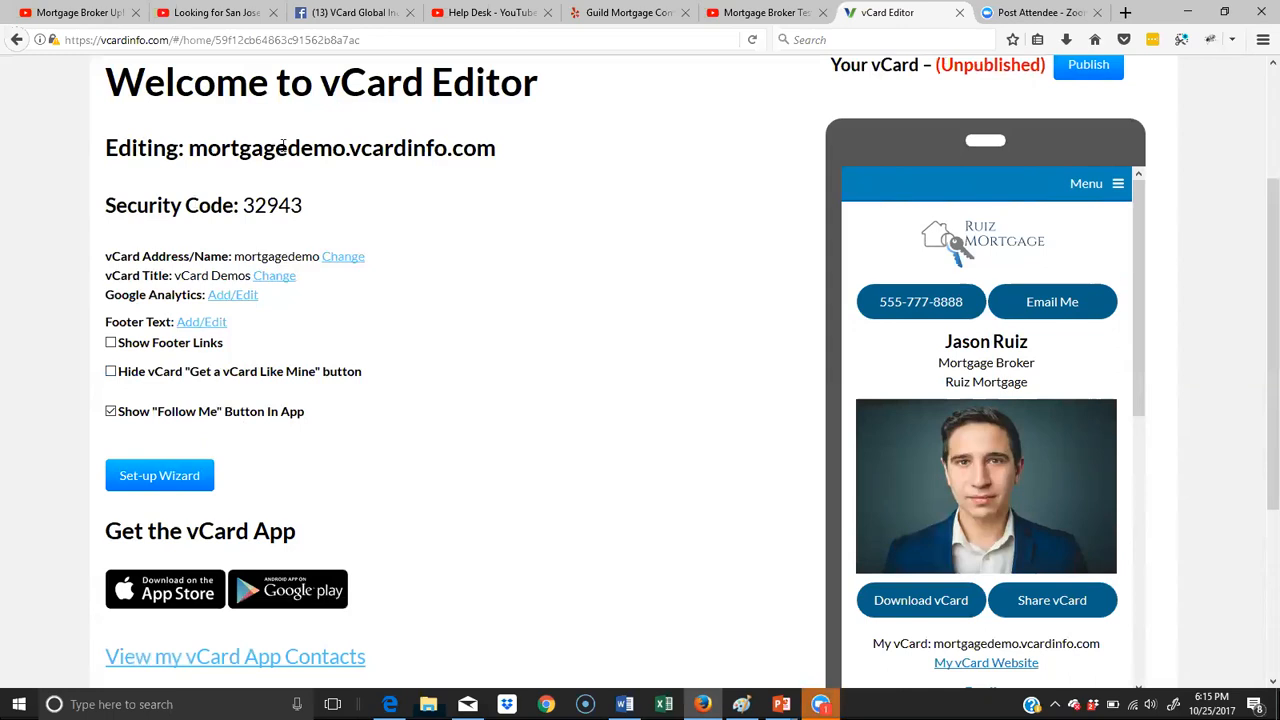
- Highlight the vCard's mortgagedemo name and its security code to point out the app login details
drag(342, 152, 184, 152)
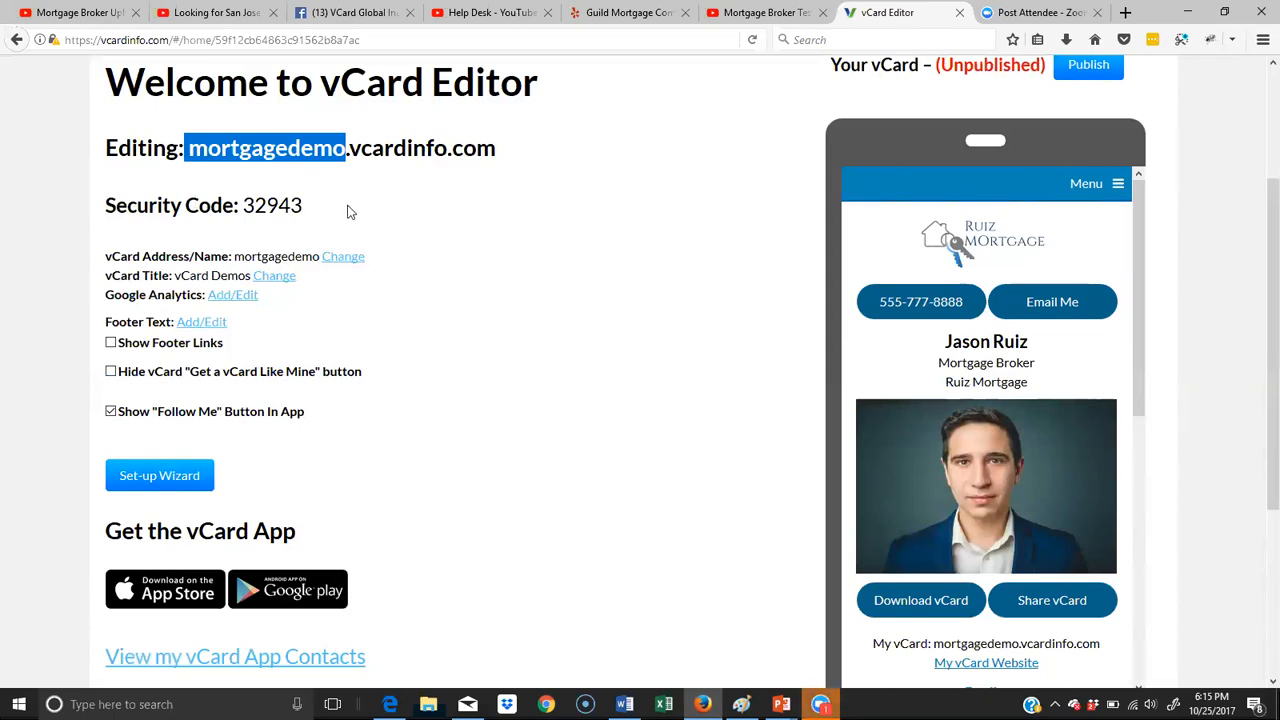
click(348, 155)
drag(340, 150, 189, 150)
drag(322, 210, 242, 205)
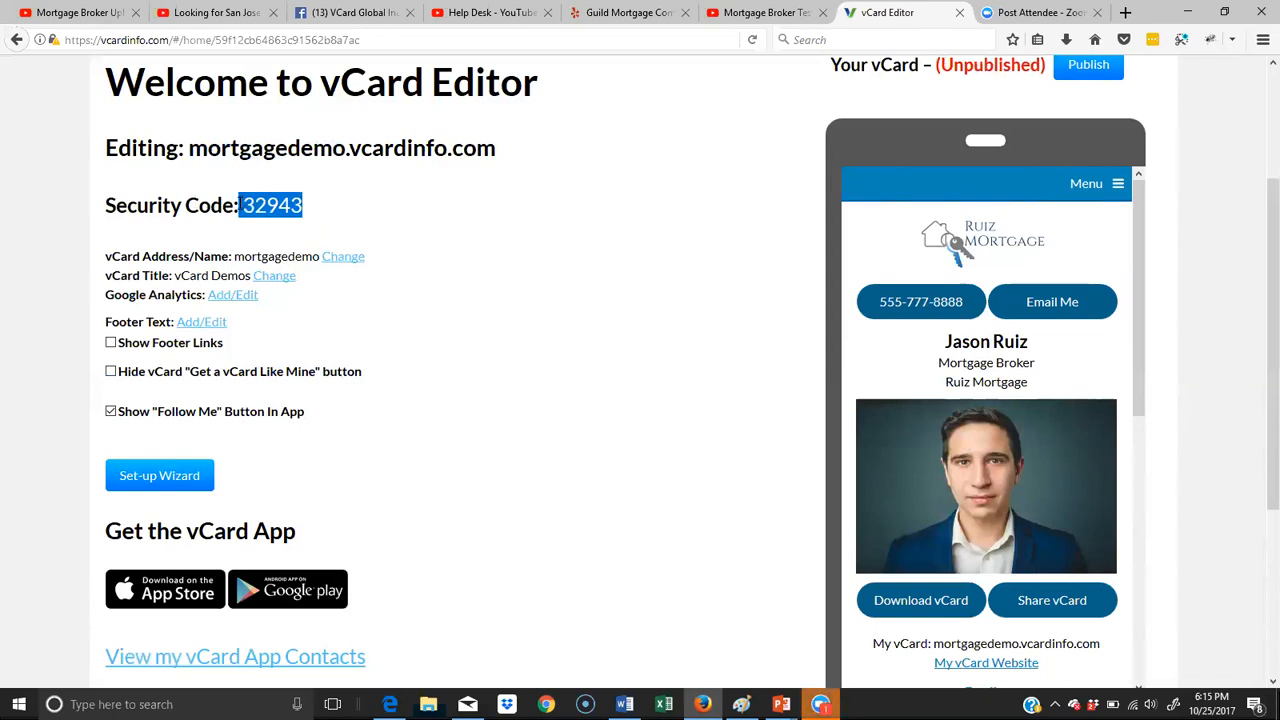
click(349, 210)
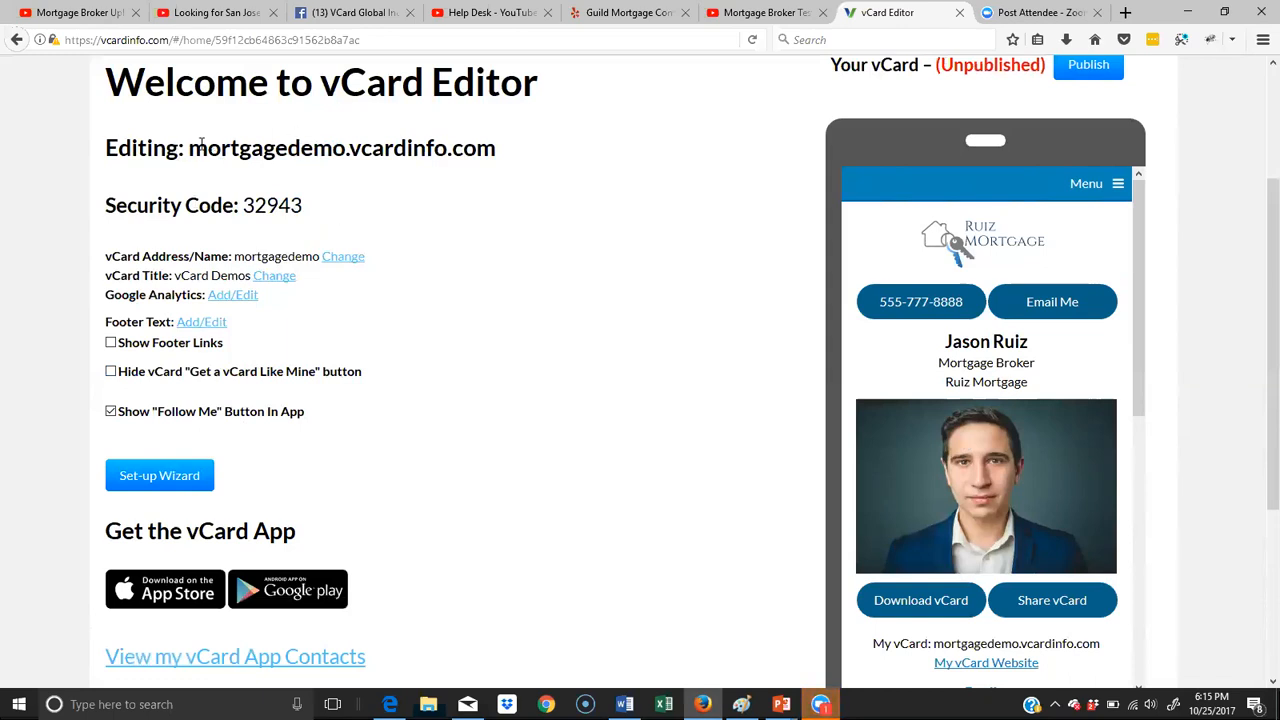
drag(195, 146, 346, 150)
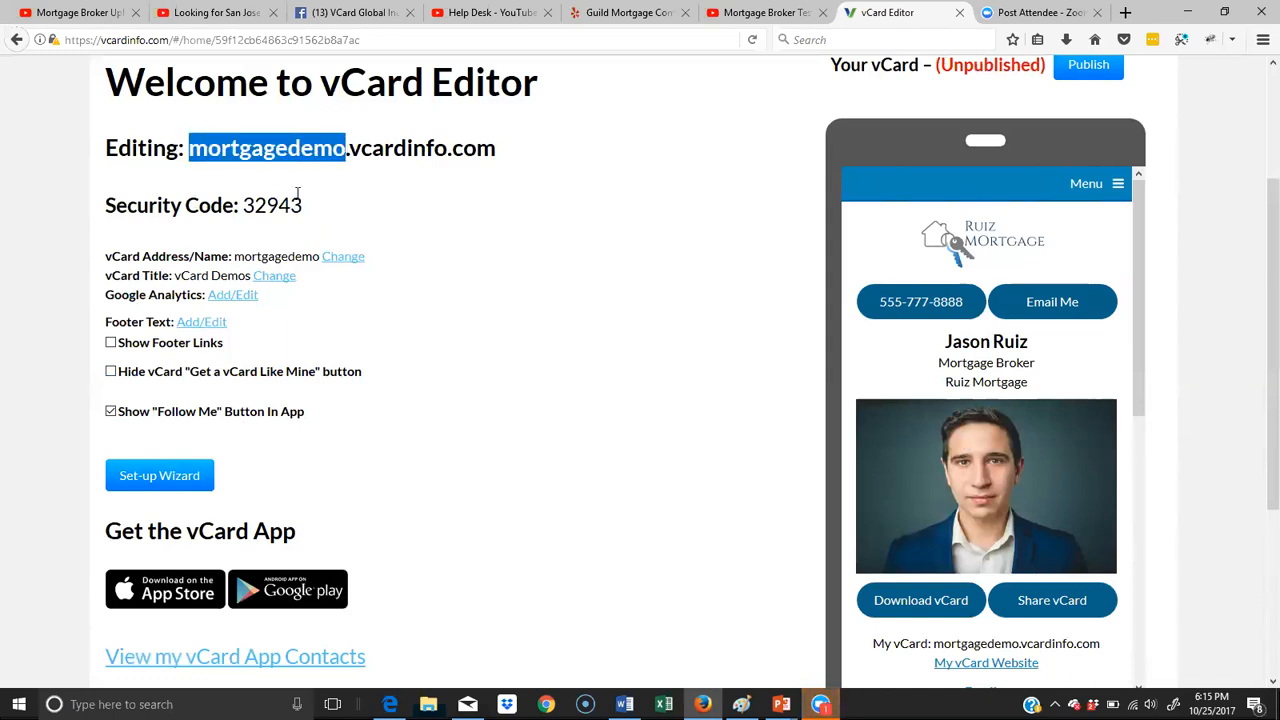
drag(243, 212, 310, 209)
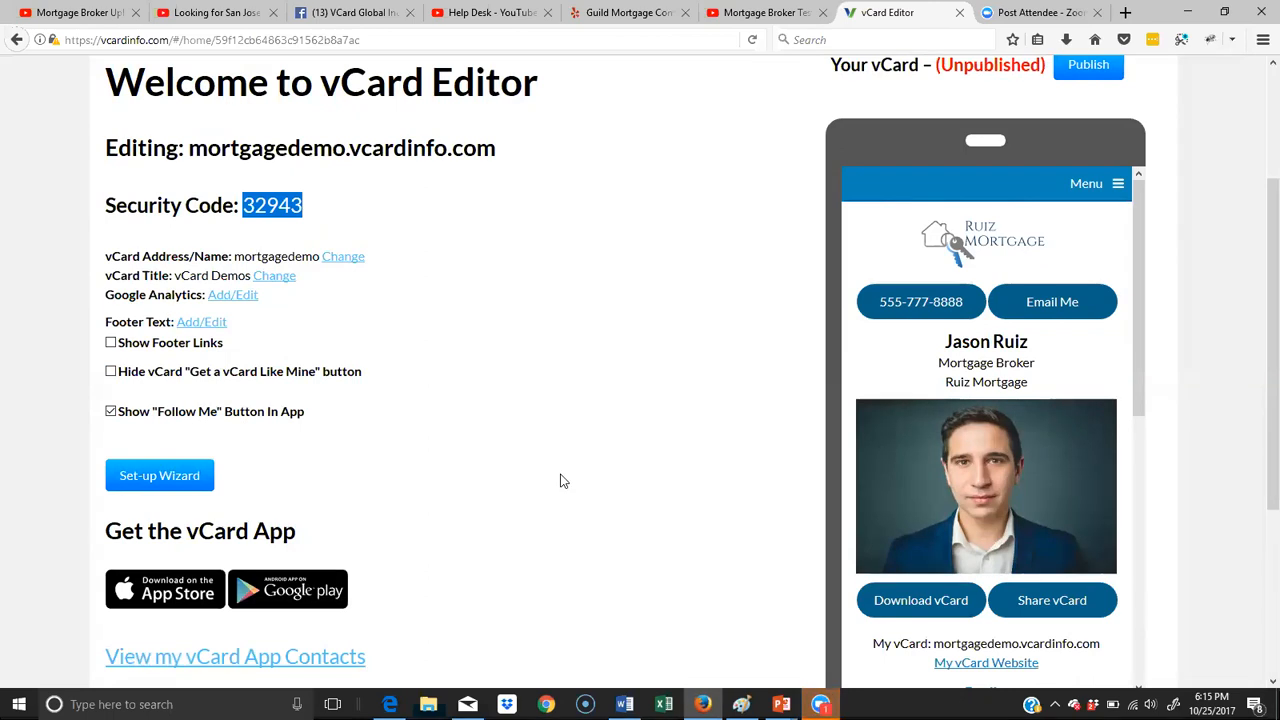
- Review the vCard's contact information, social media links, picture and logo, and design settings in the editor
scroll(561, 481, up, 3)
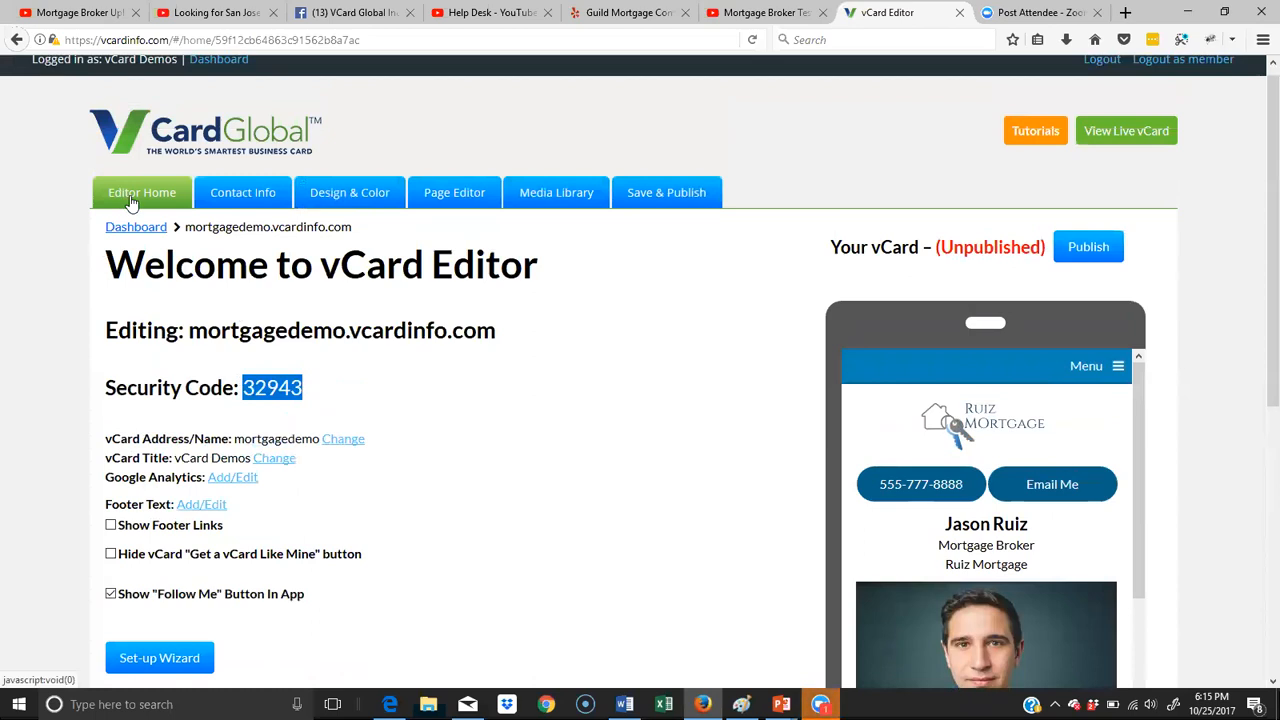
click(248, 197)
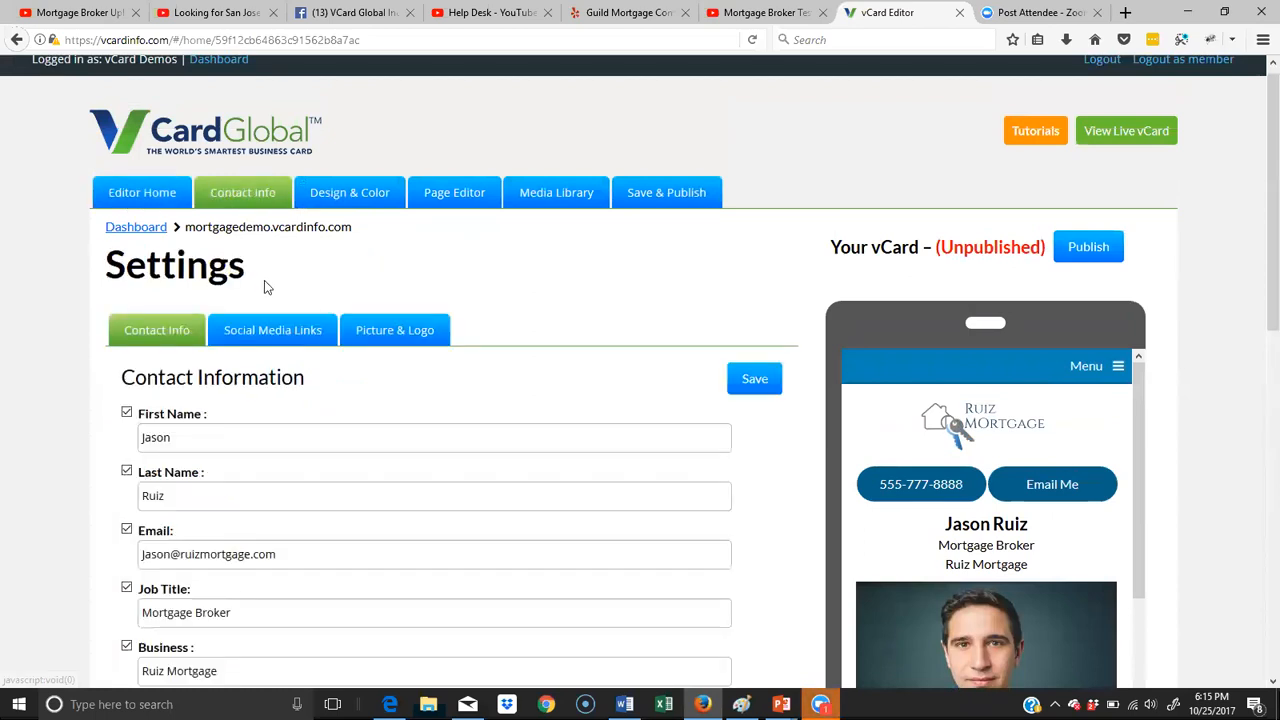
scroll(602, 495, down, 7)
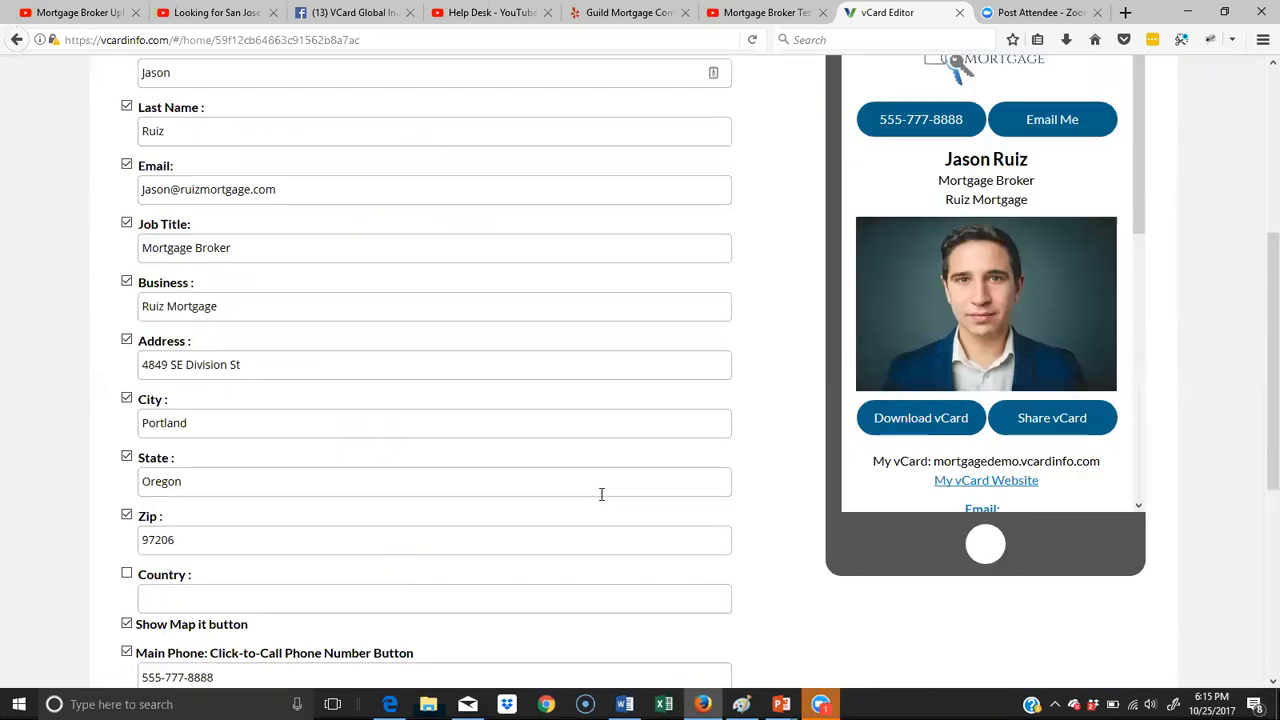
scroll(596, 495, up, 8)
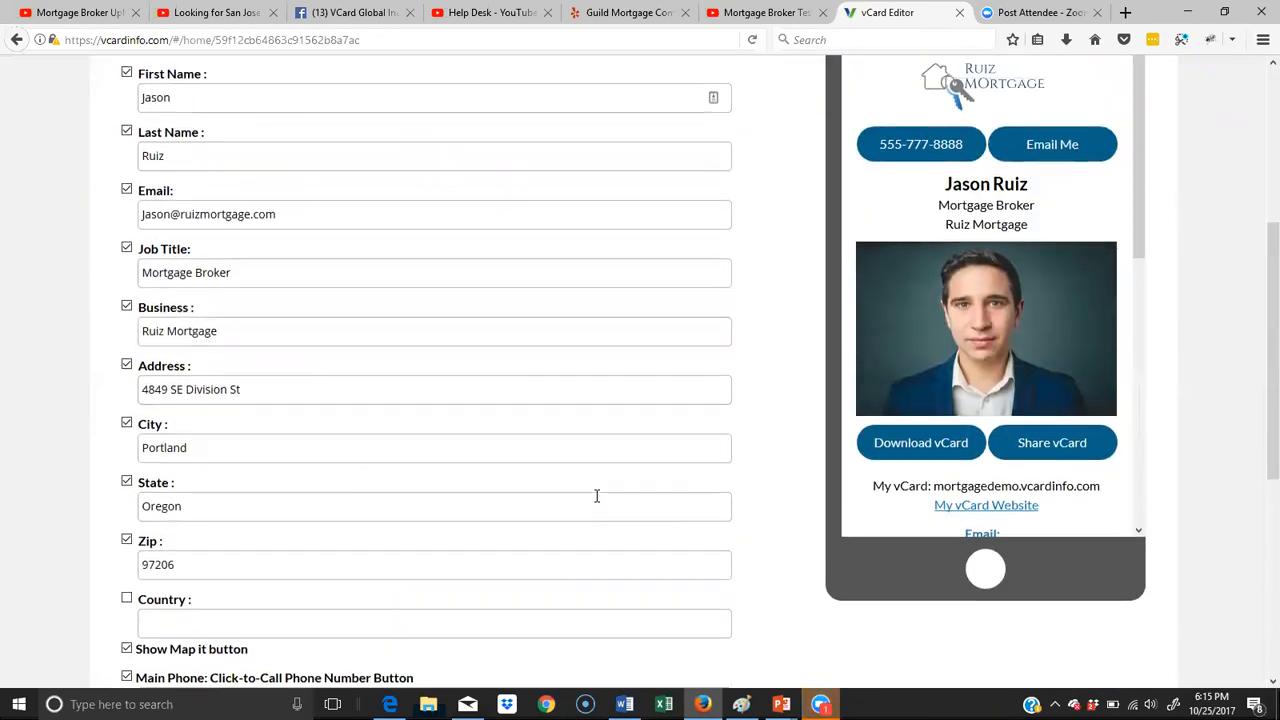
click(268, 333)
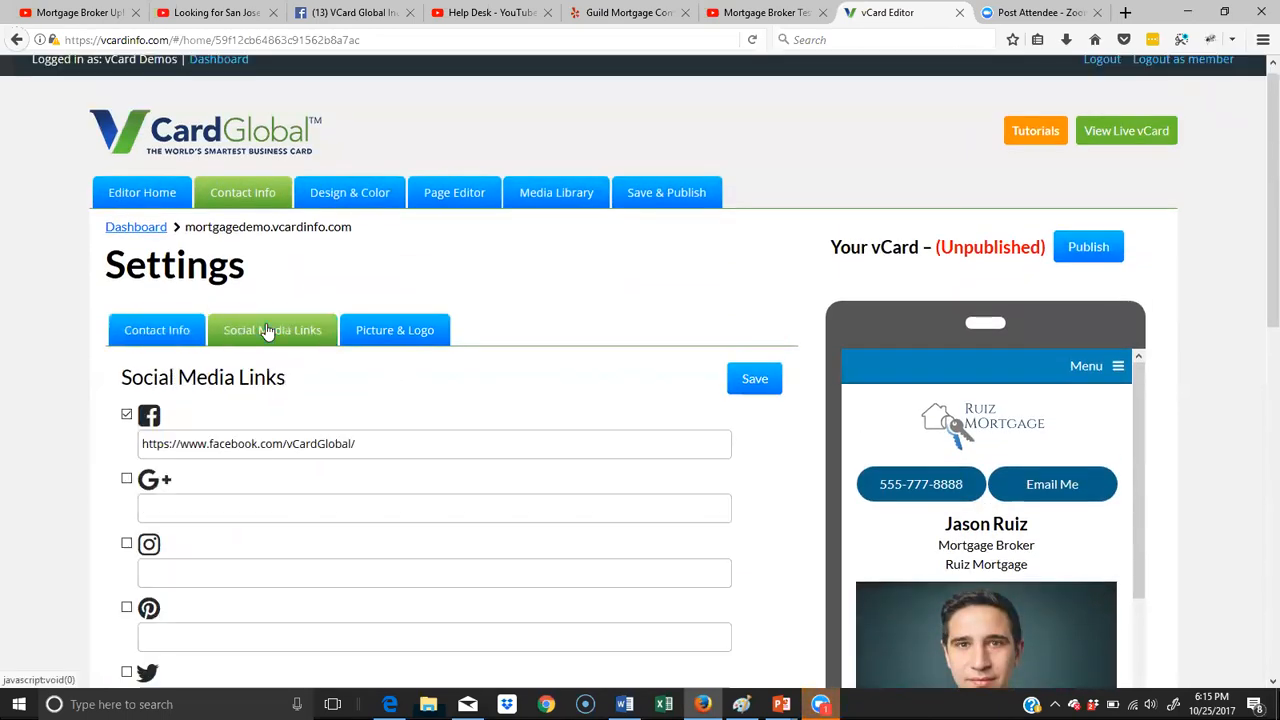
click(418, 341)
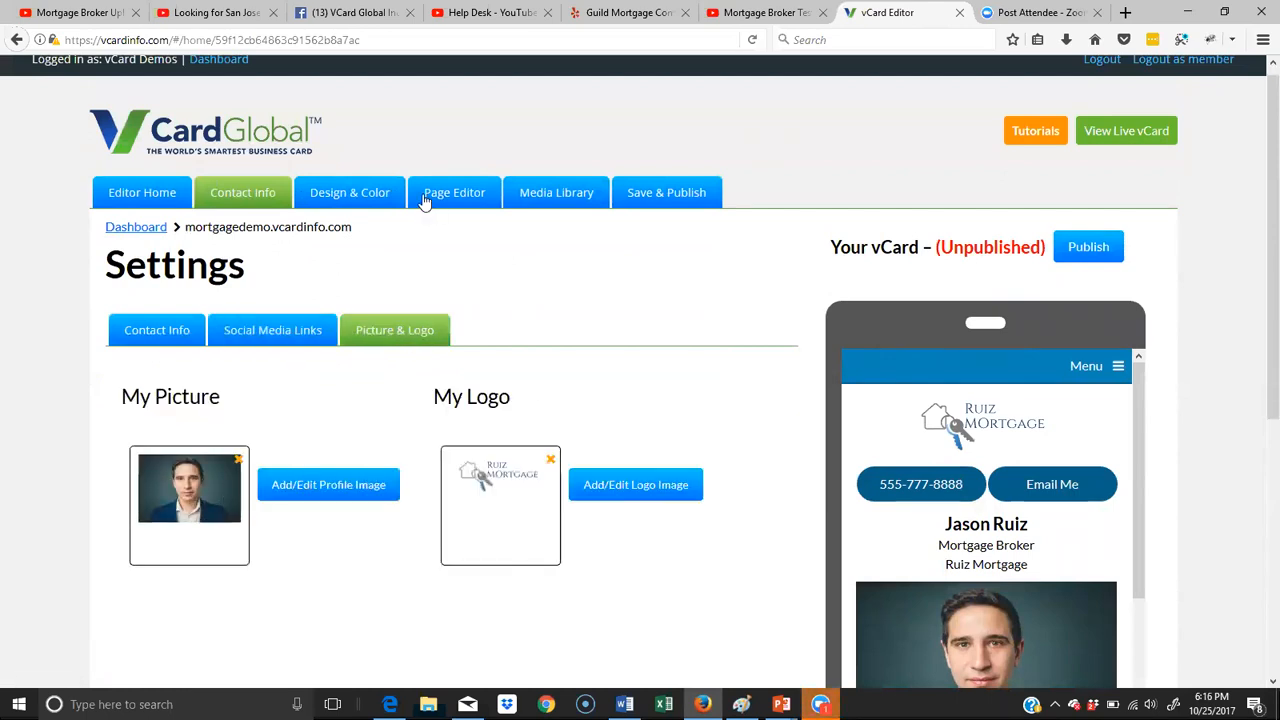
click(357, 196)
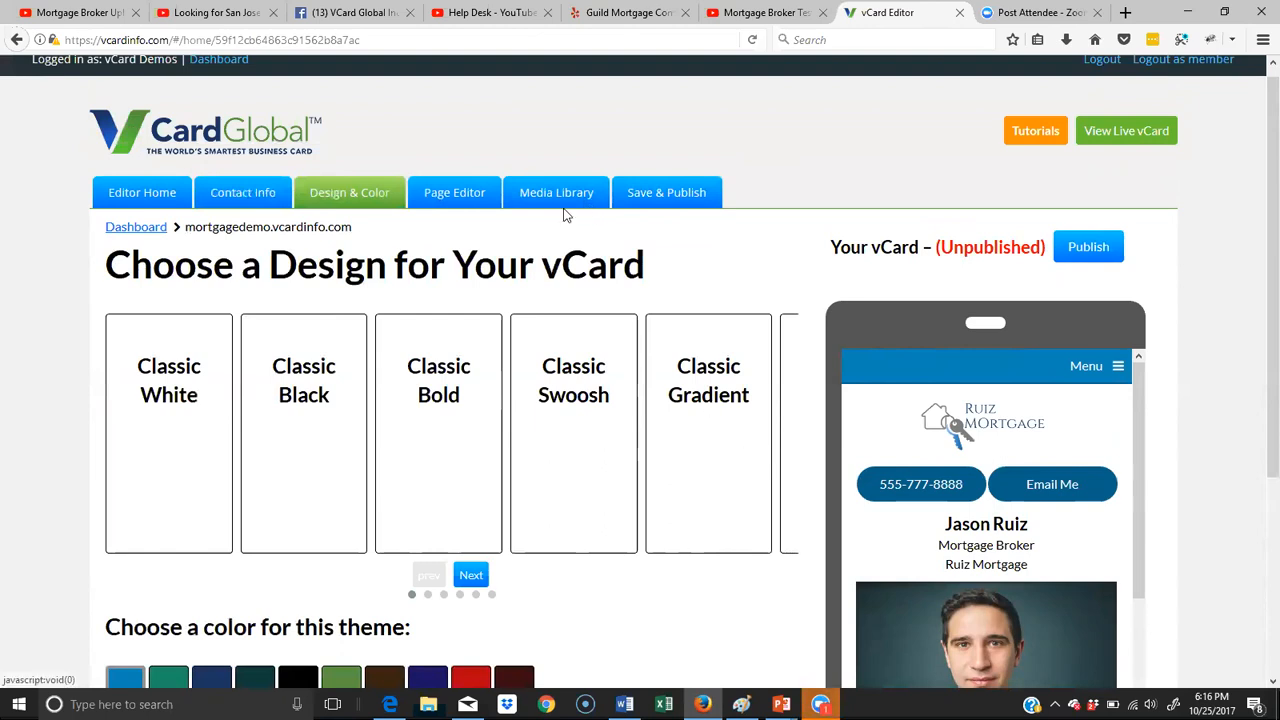
- Open the Page Editor and add a page named "About" followed by the broker's first name
click(460, 196)
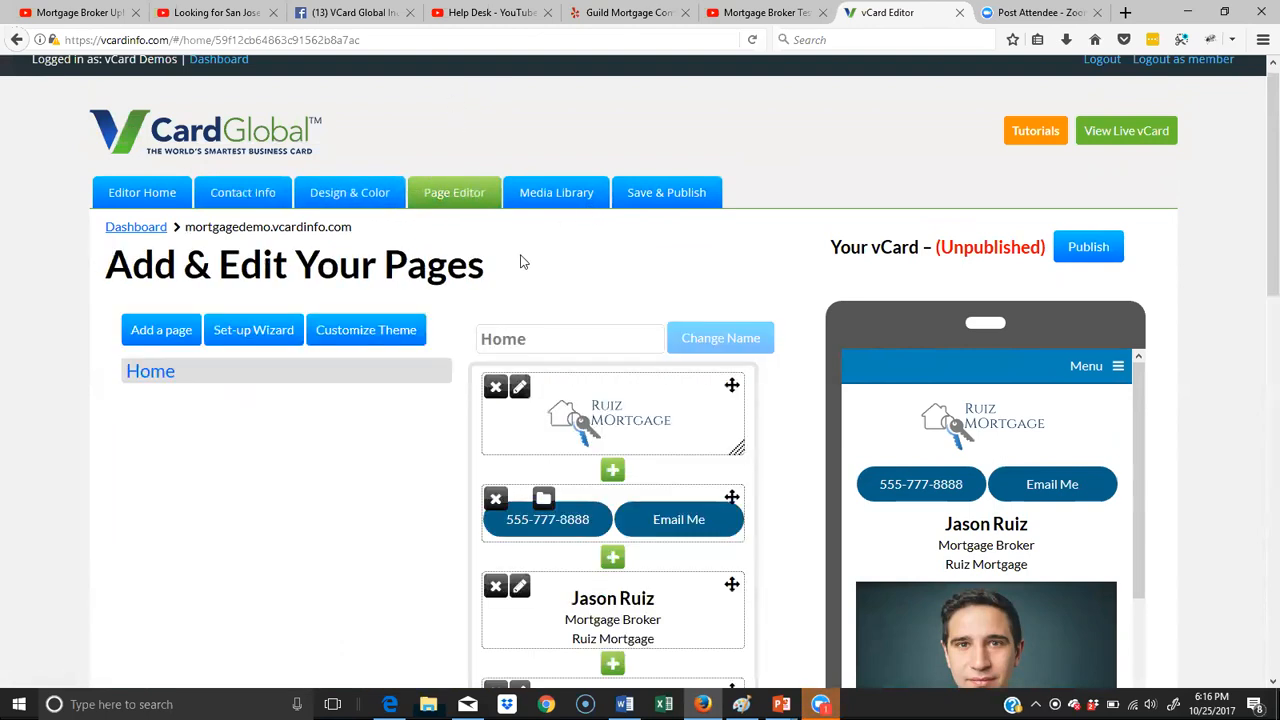
scroll(540, 254, down, 3)
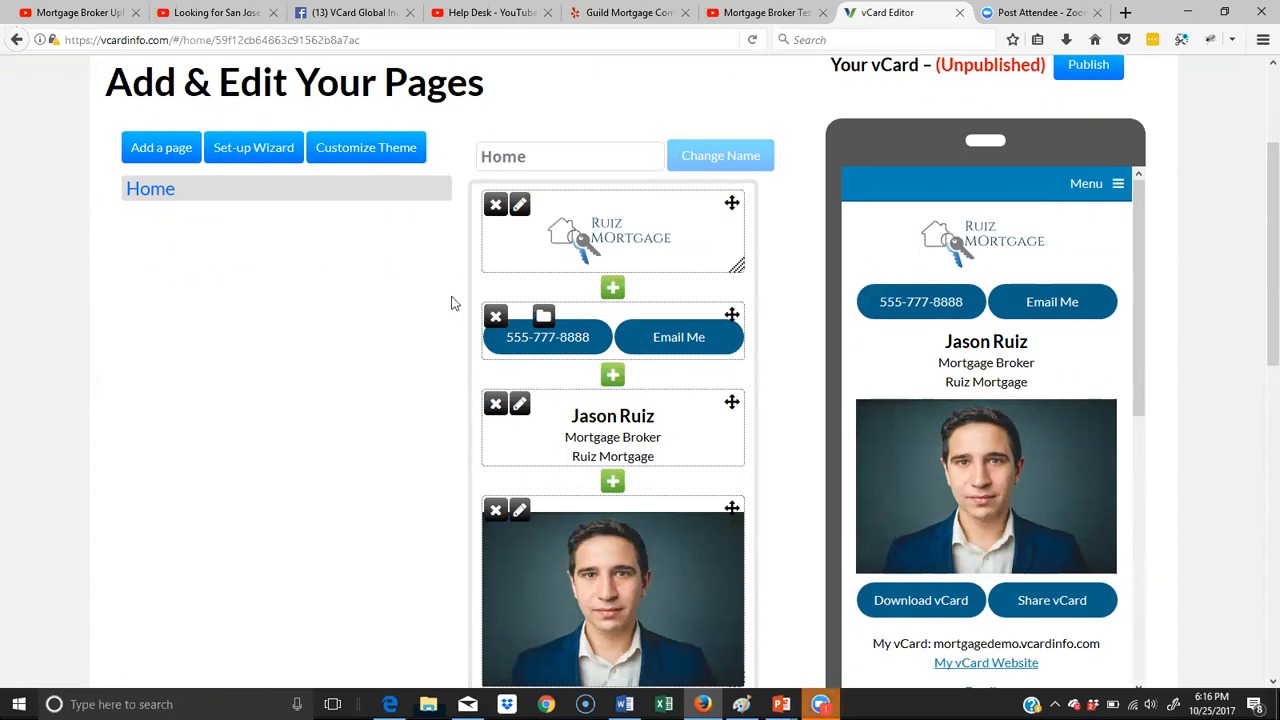
click(158, 150)
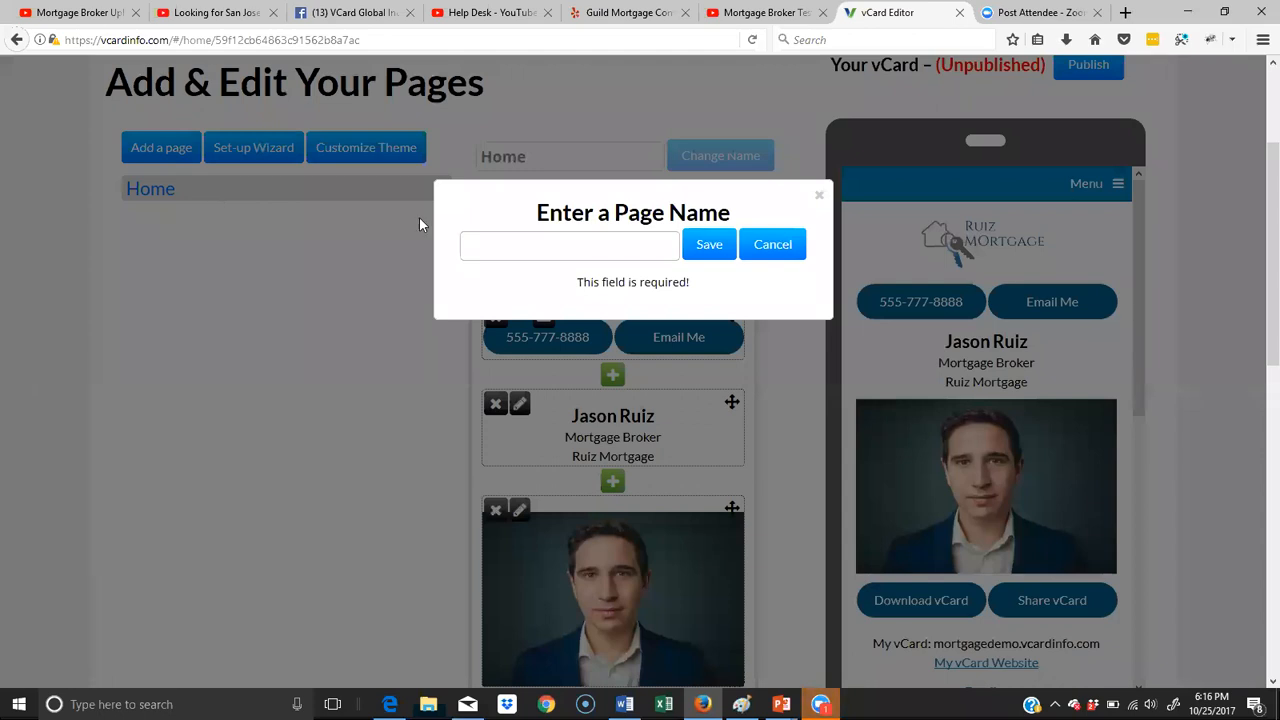
click(619, 257)
text(Ab)
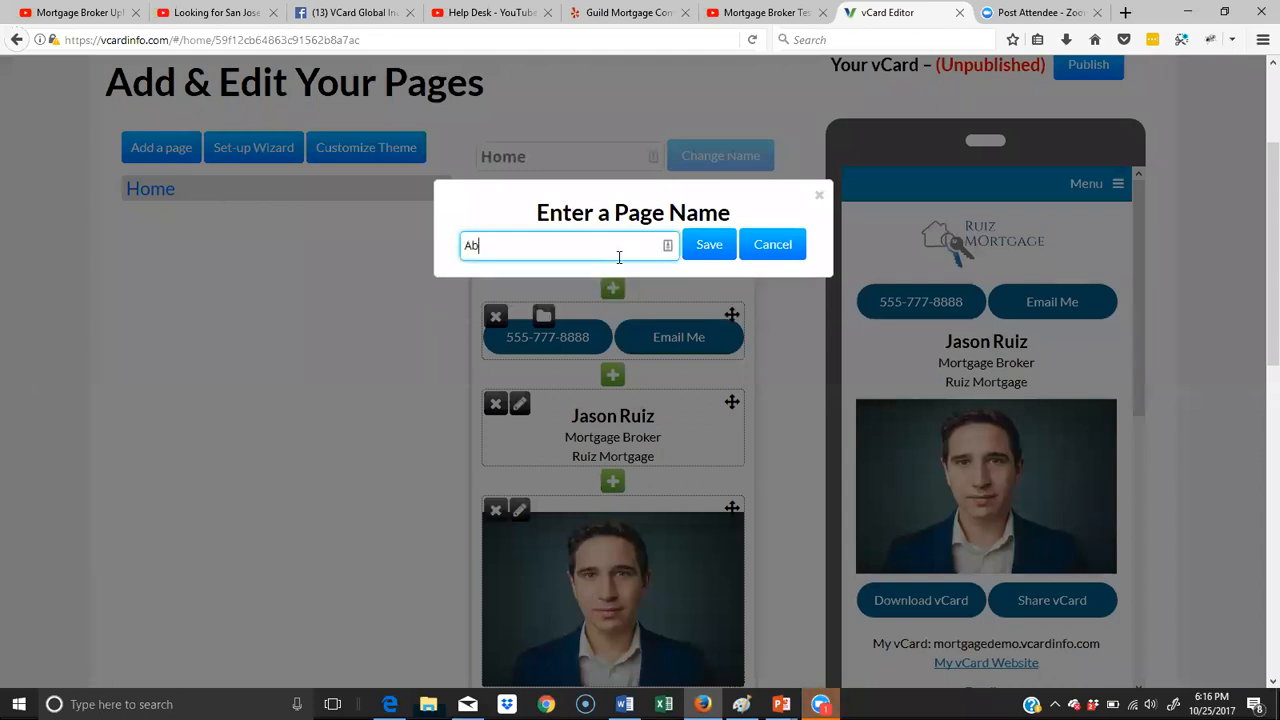
text(out Jason)
click(705, 250)
- Add a page named "Testimonials" to the vCard
click(163, 150)
click(571, 250)
text(Testimonials)
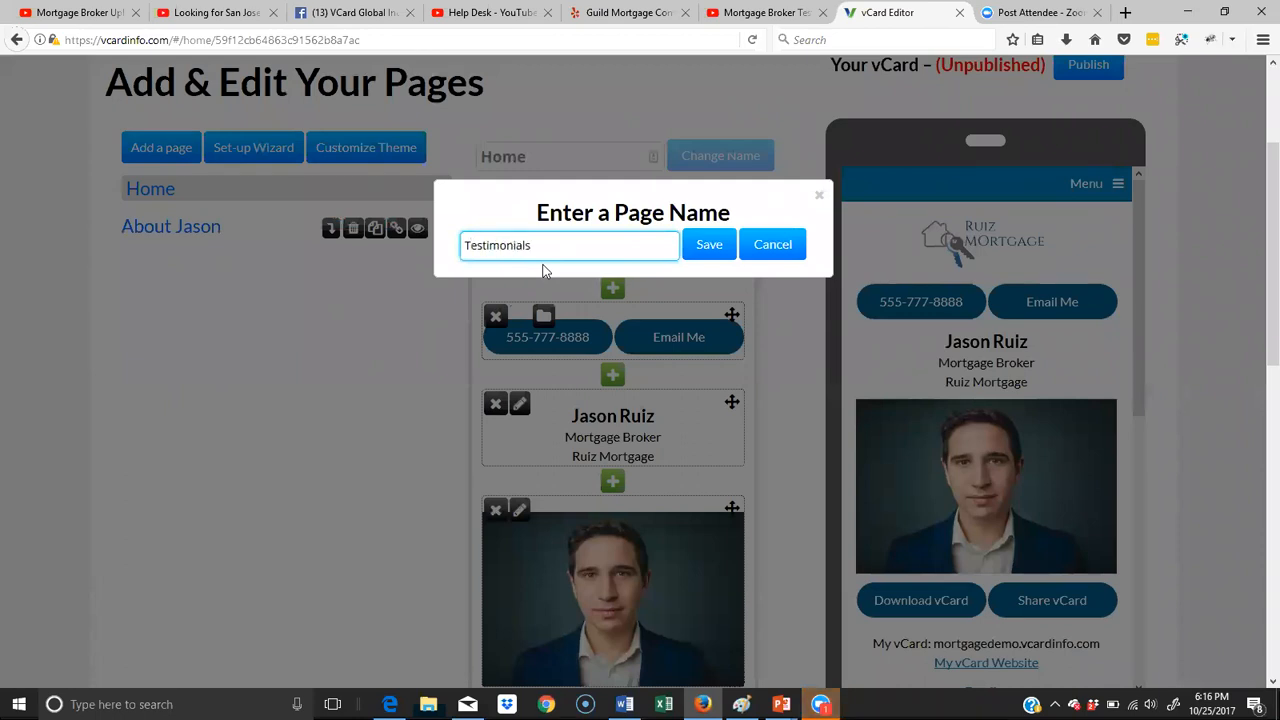
click(708, 247)
- Add a page named "Make an Appointment" to the vCard
click(164, 150)
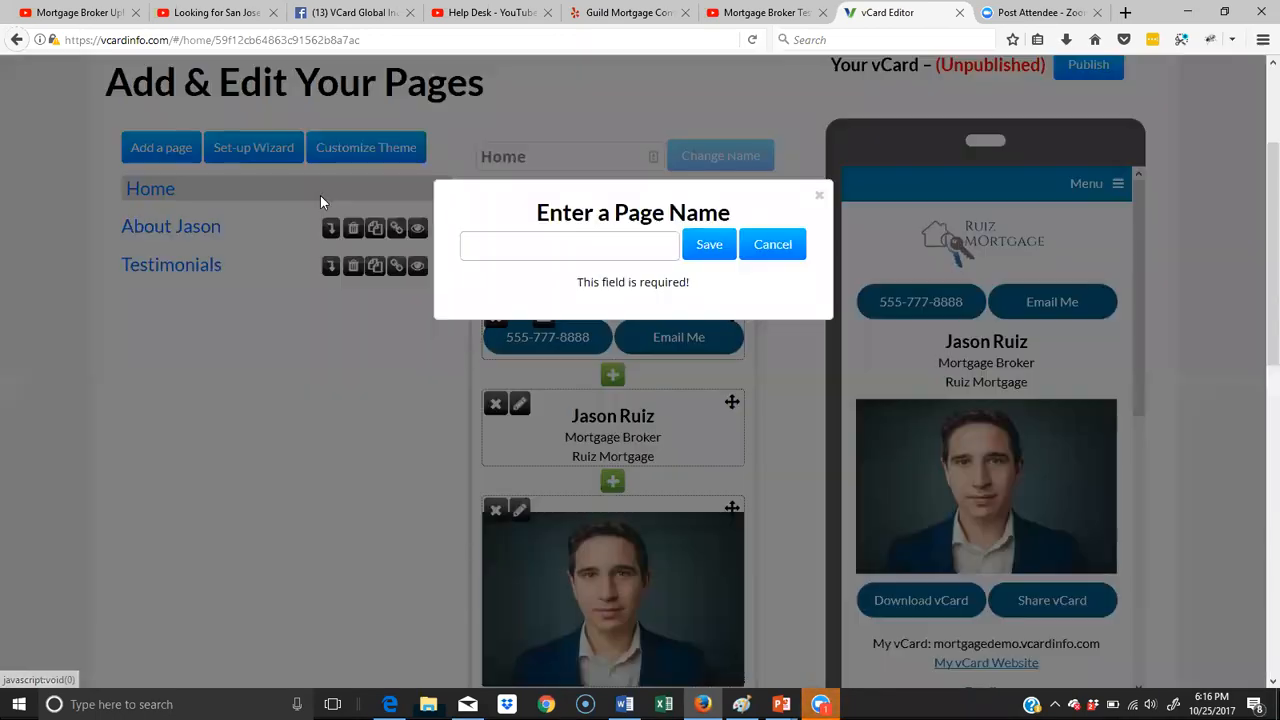
text(Mak)
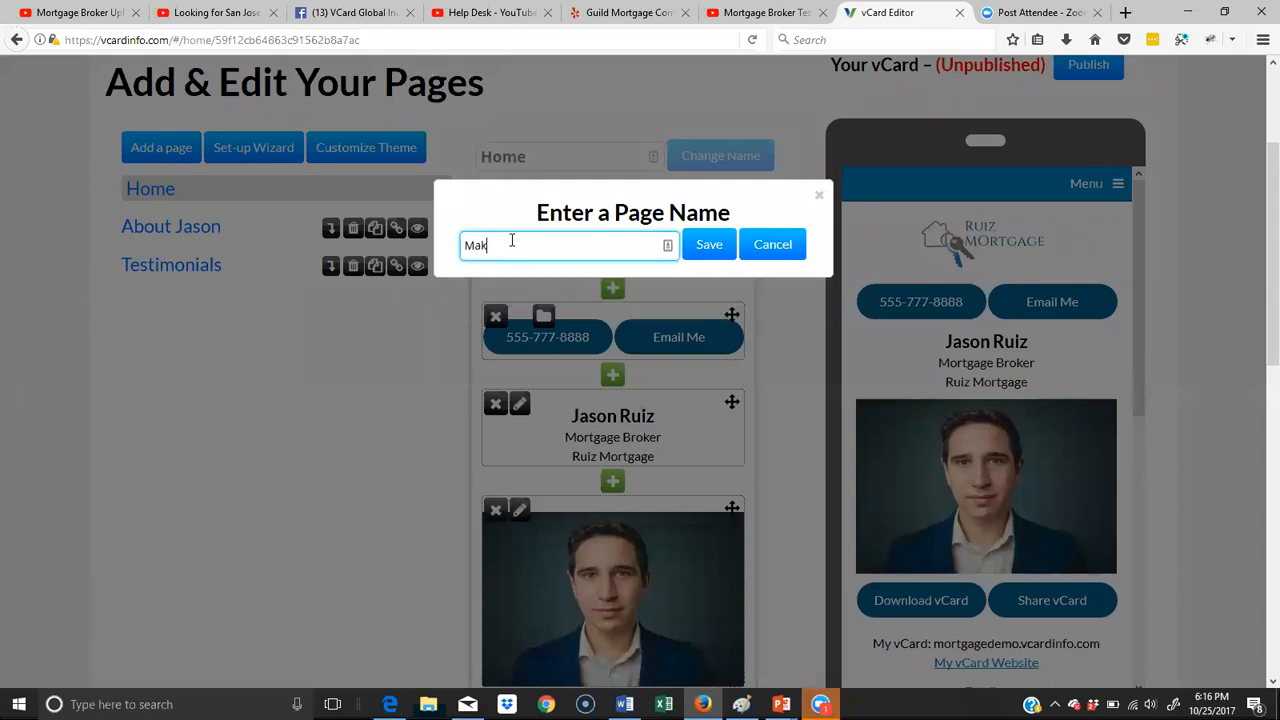
text(e an Appointment)
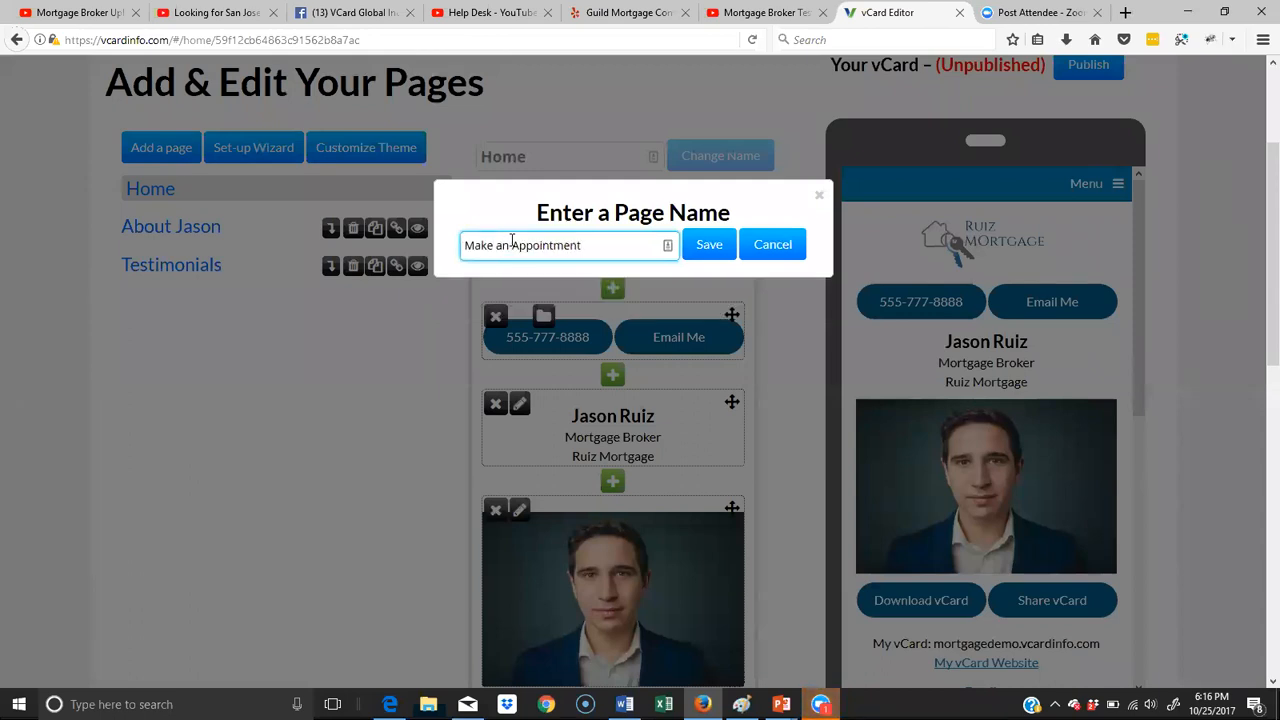
click(705, 246)
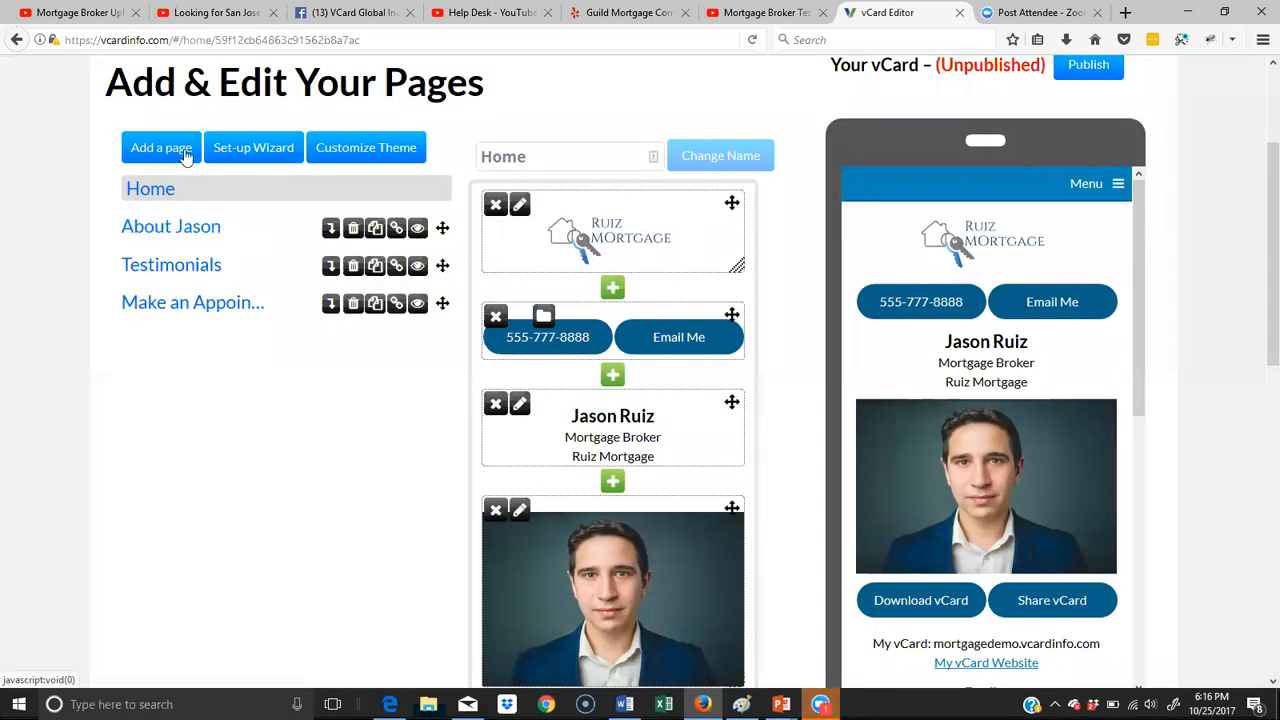
- Add a page named "Mortgage Calculator" to the vCard
click(182, 151)
click(603, 256)
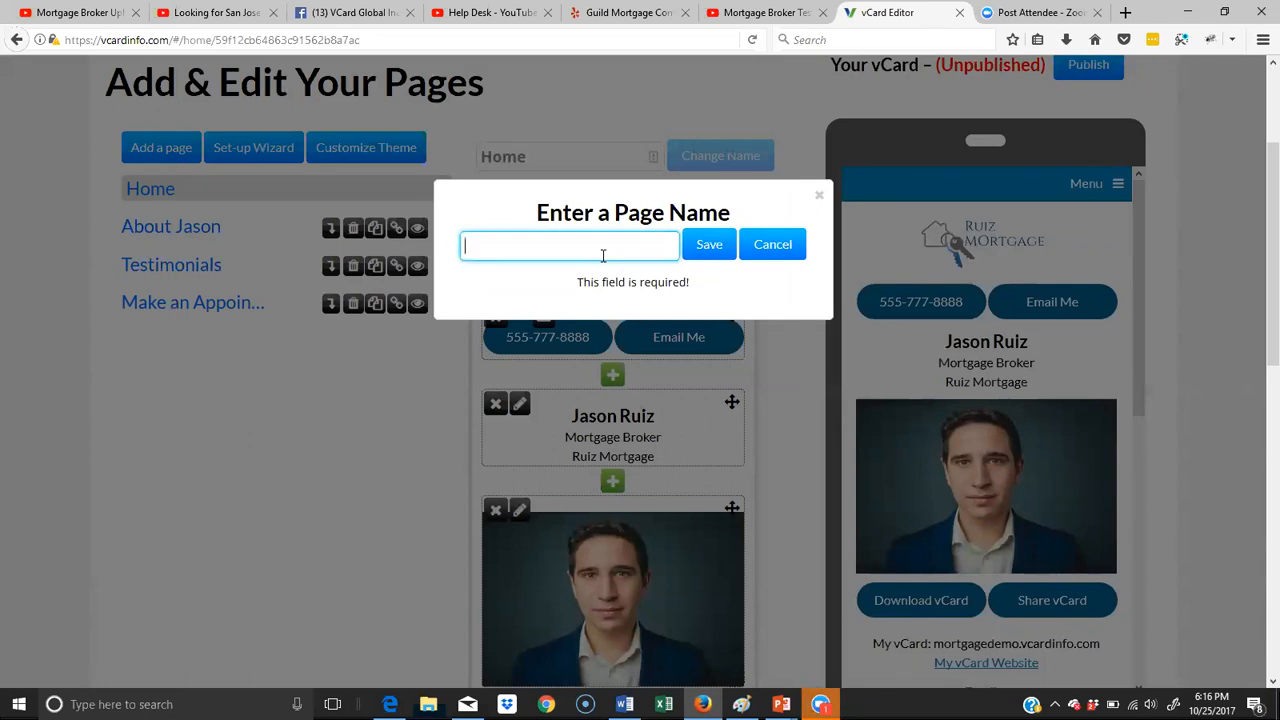
text(Mortgage )
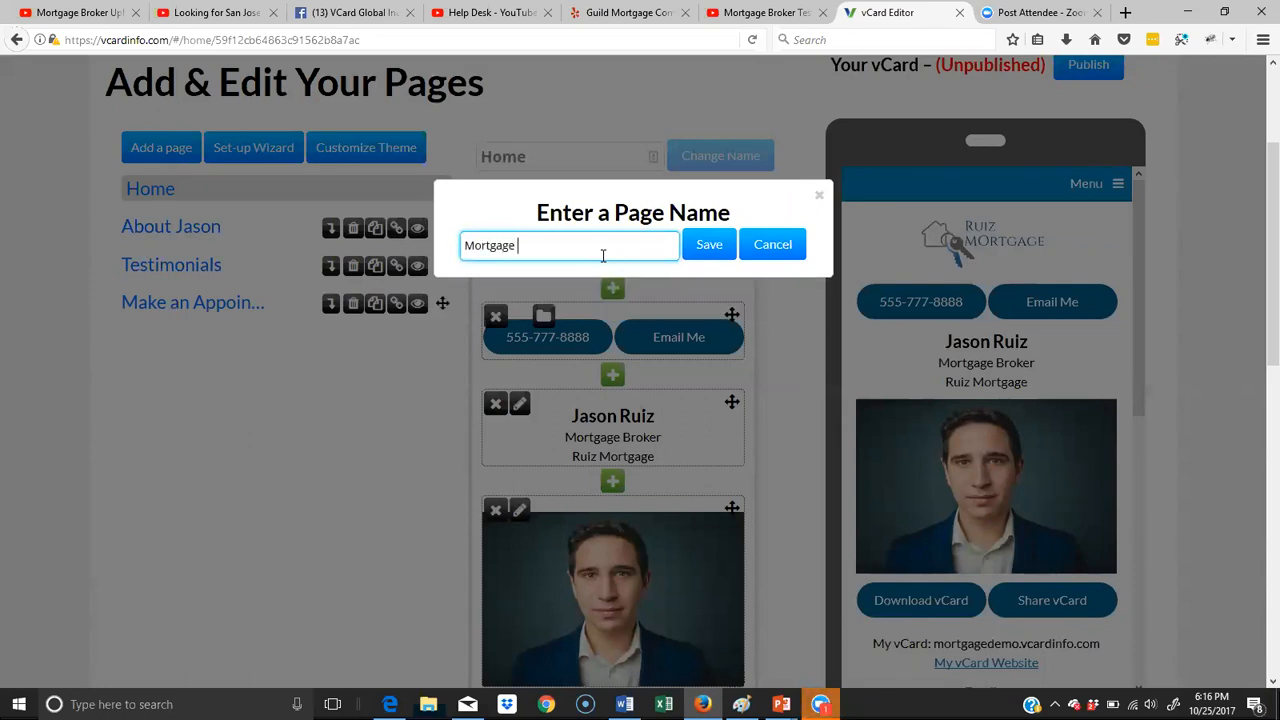
text(Calculator)
click(705, 245)
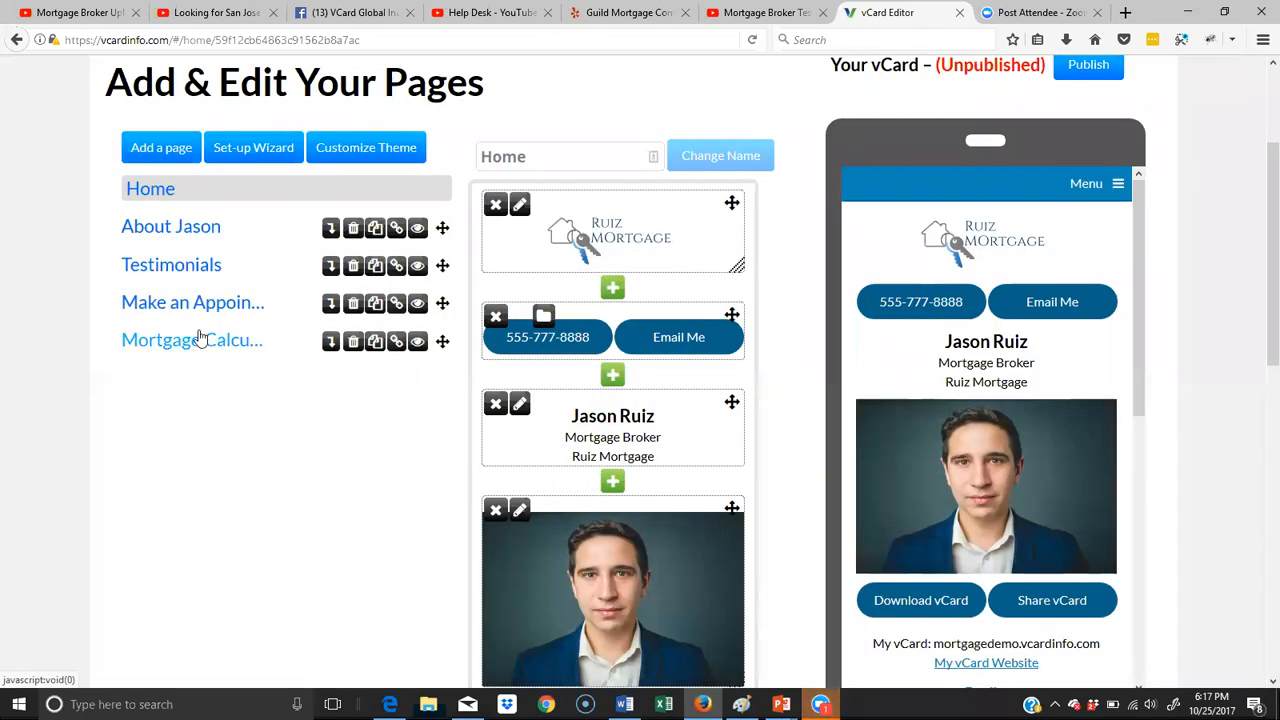
- Add a page named "Services" to the vCard
click(168, 149)
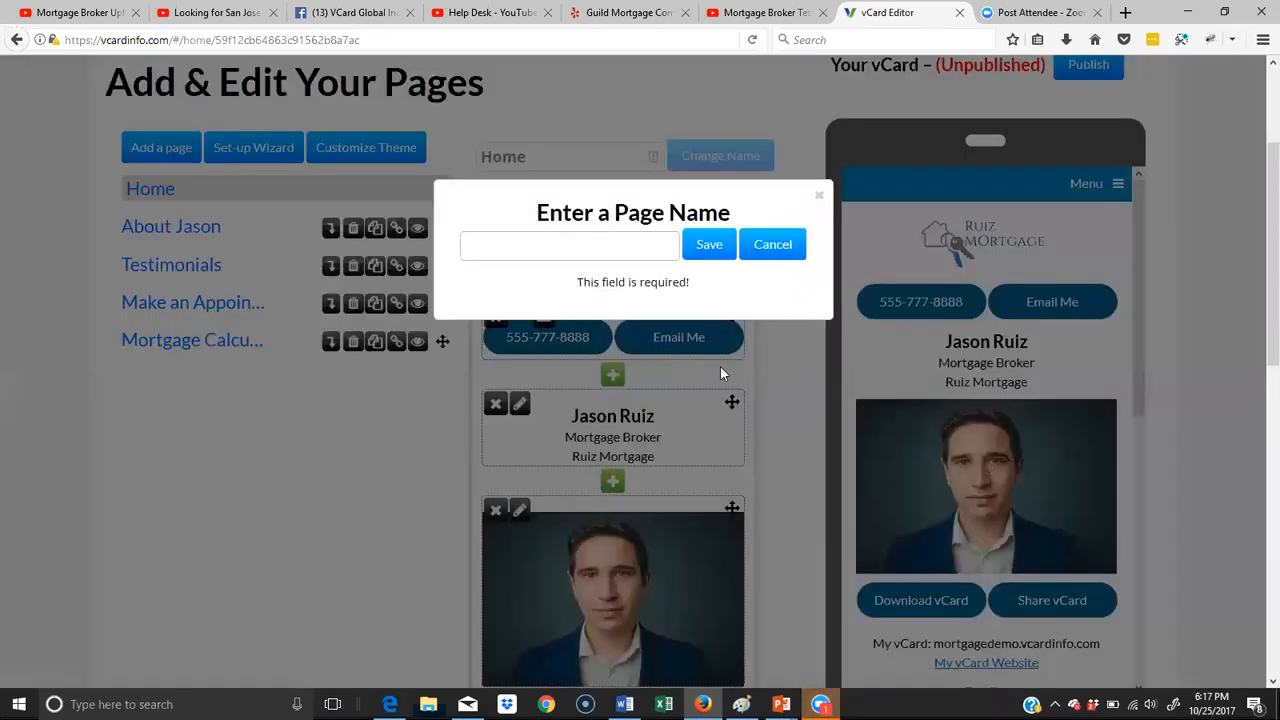
click(528, 250)
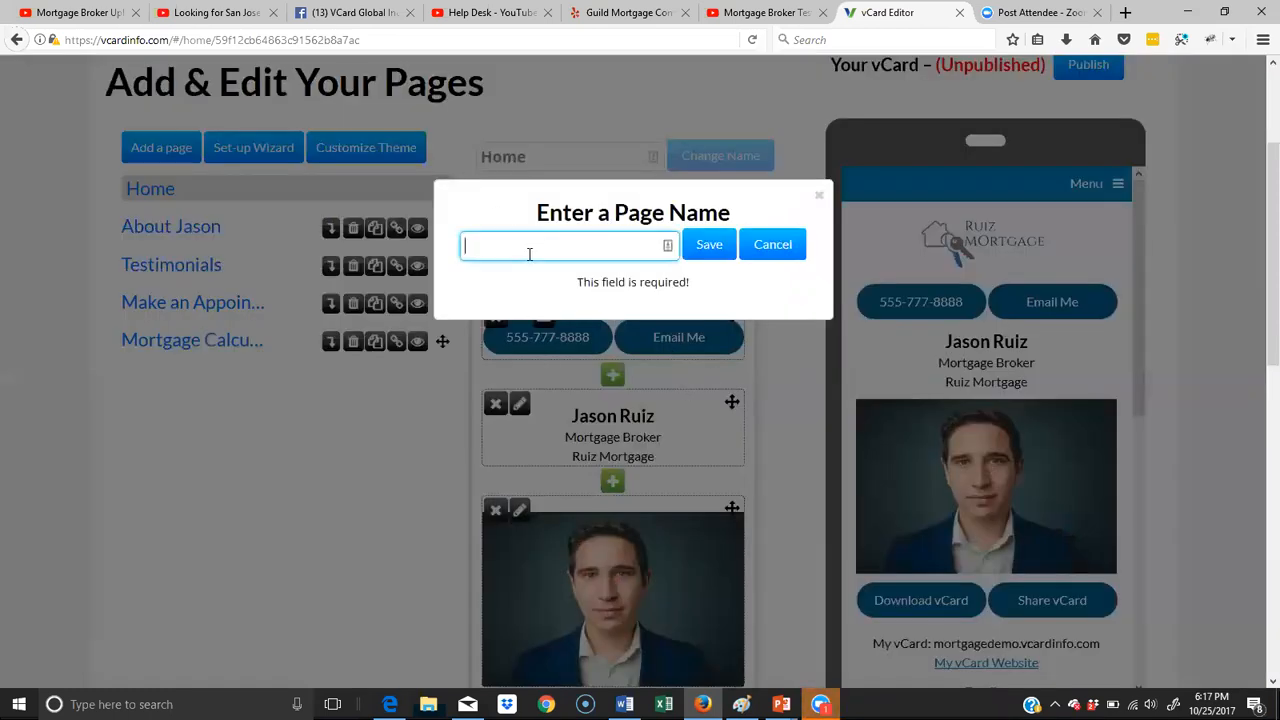
text(Services)
click(708, 244)
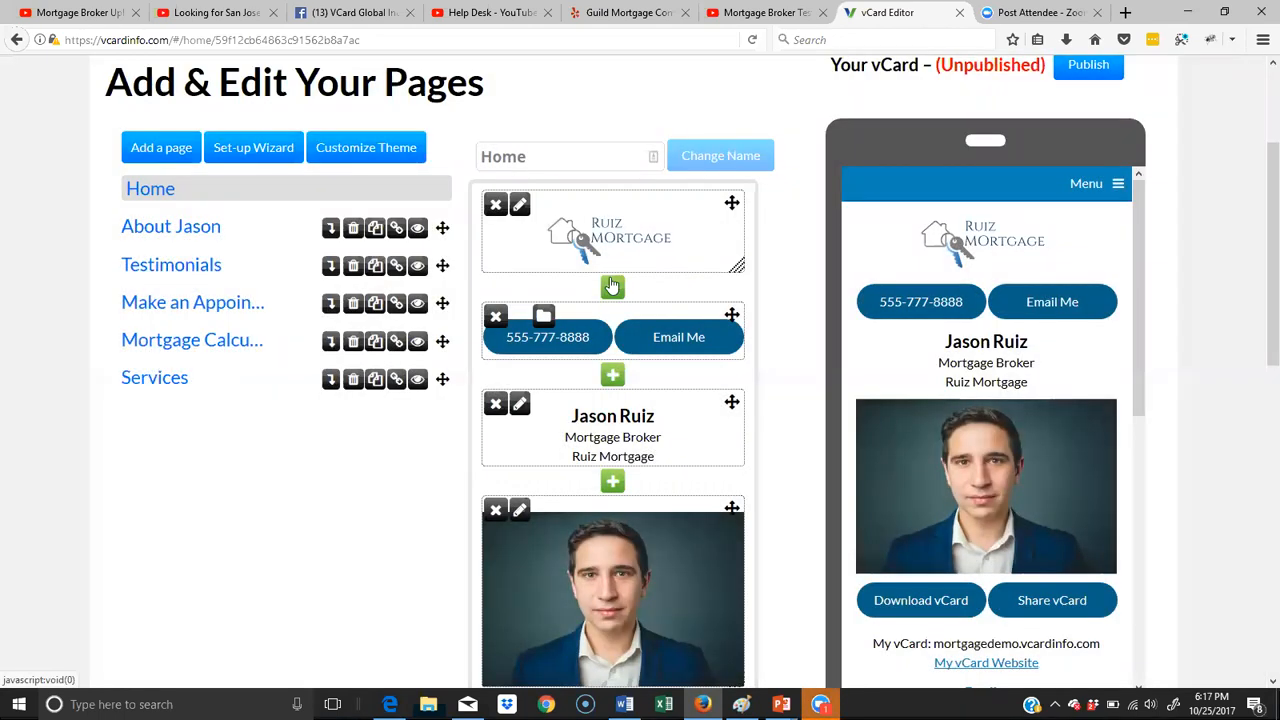
- Check the menu in the phone preview and reorder the pages after About as Services, Mortgage Calculator, Testimonials, Make an Appointment
click(1119, 192)
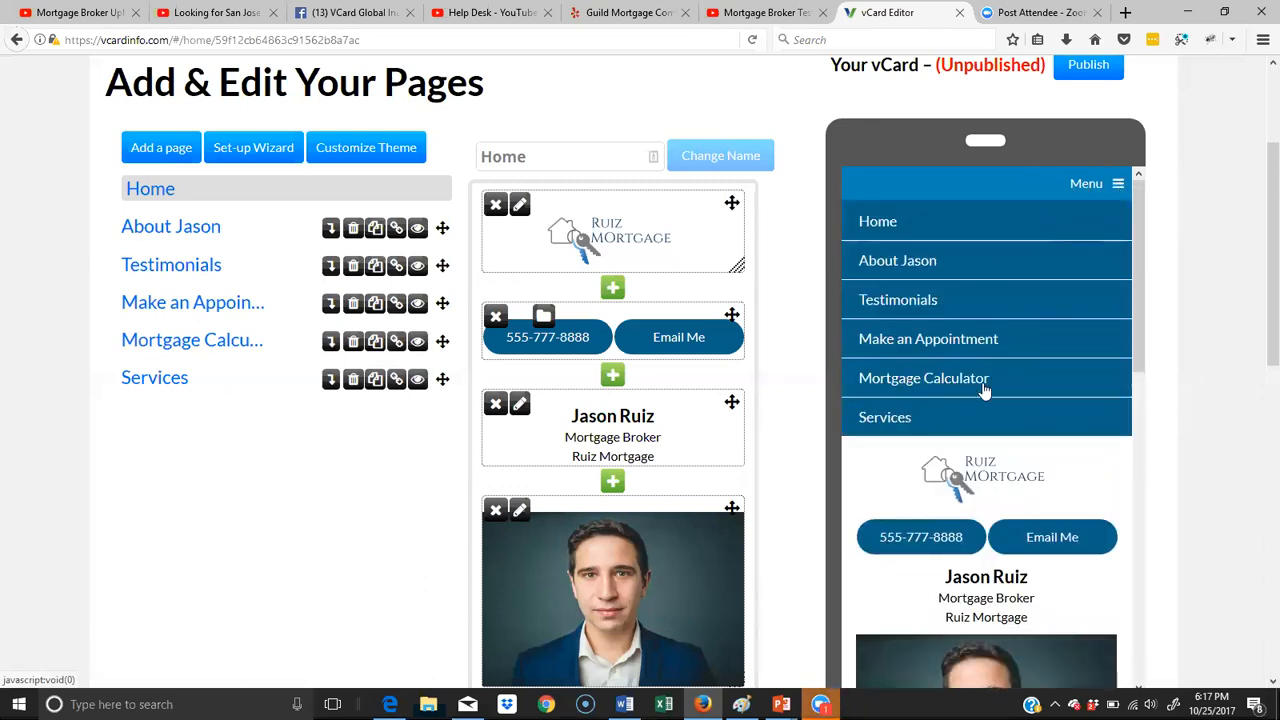
click(1089, 193)
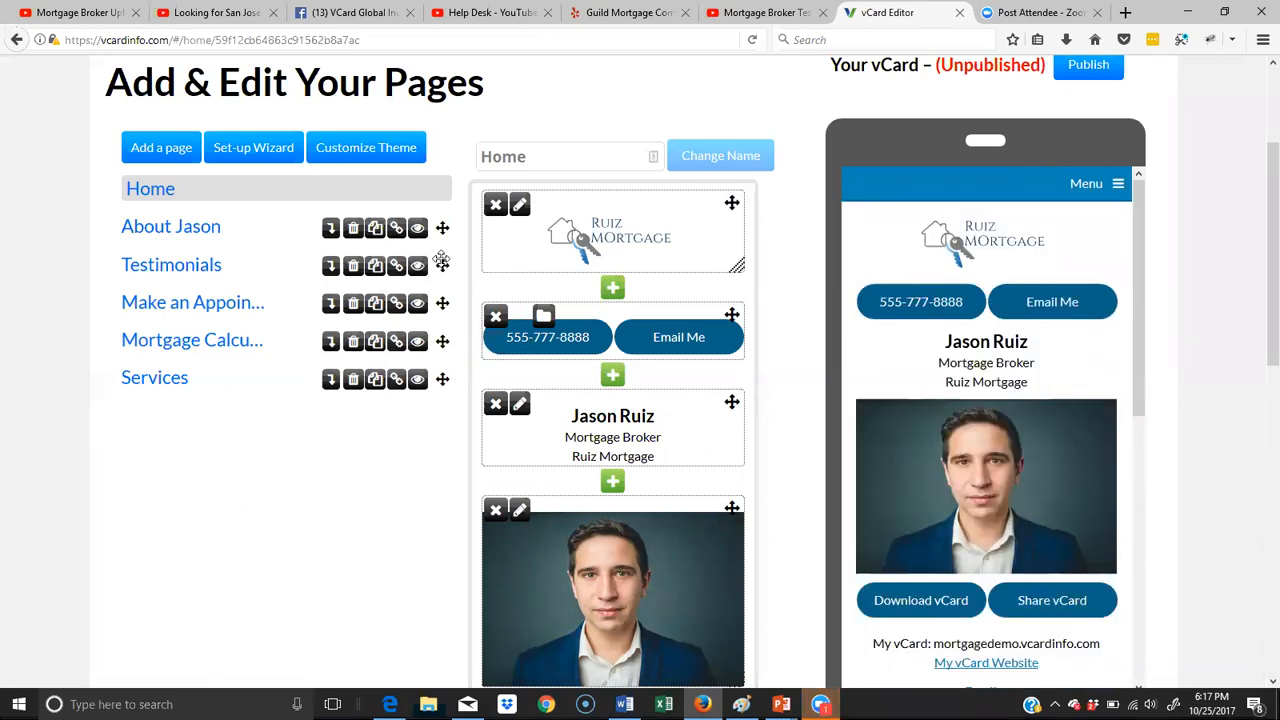
drag(441, 263, 438, 424)
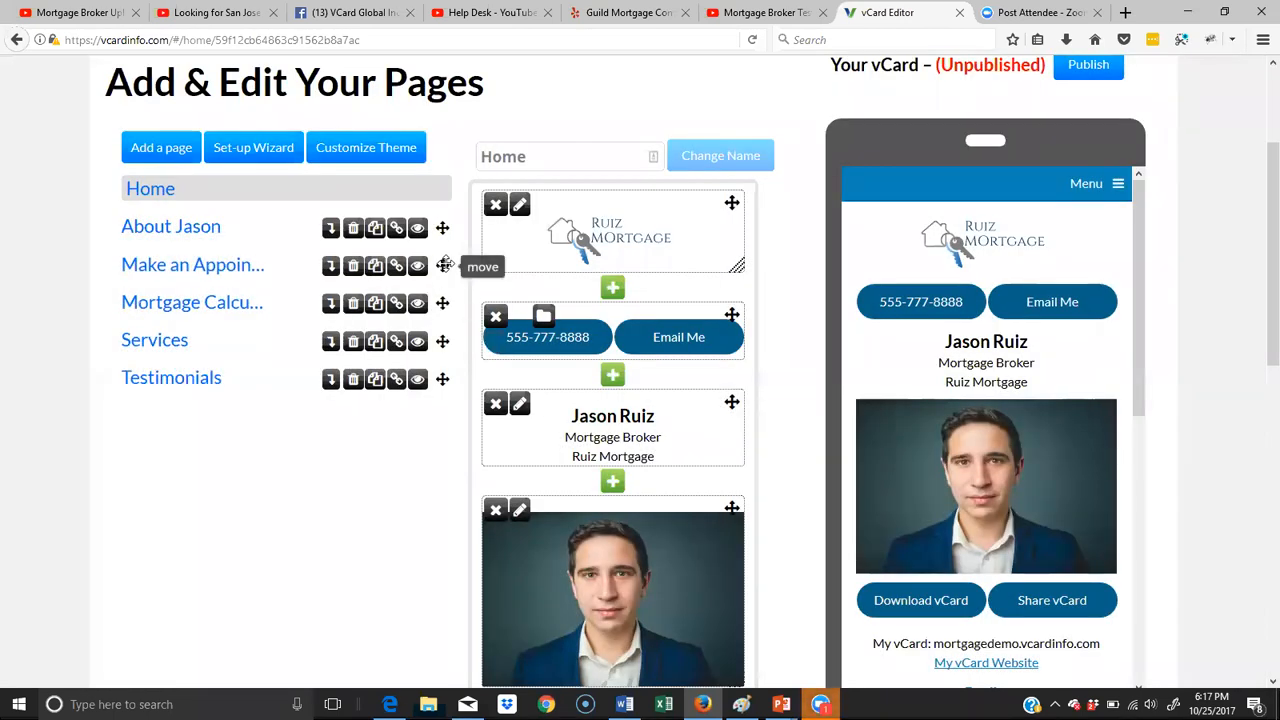
drag(446, 341, 438, 382)
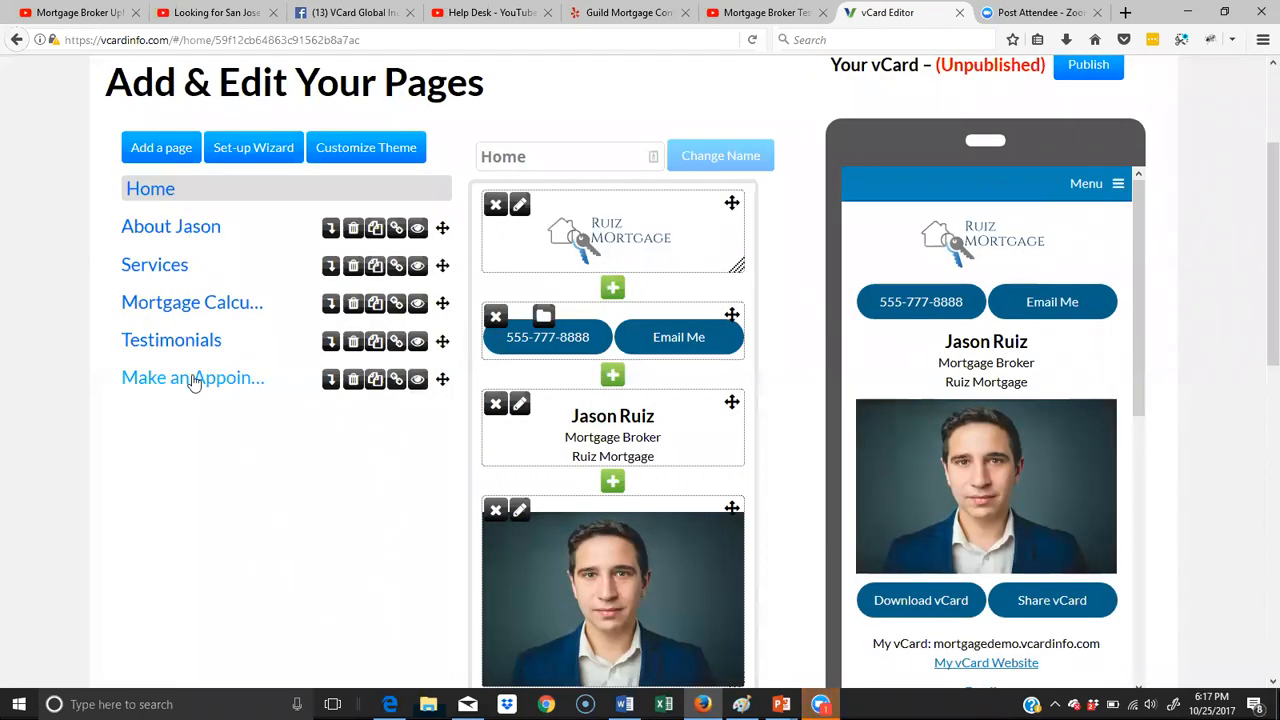
- Rename the "Make an Appointment" page to "Contact"
click(193, 379)
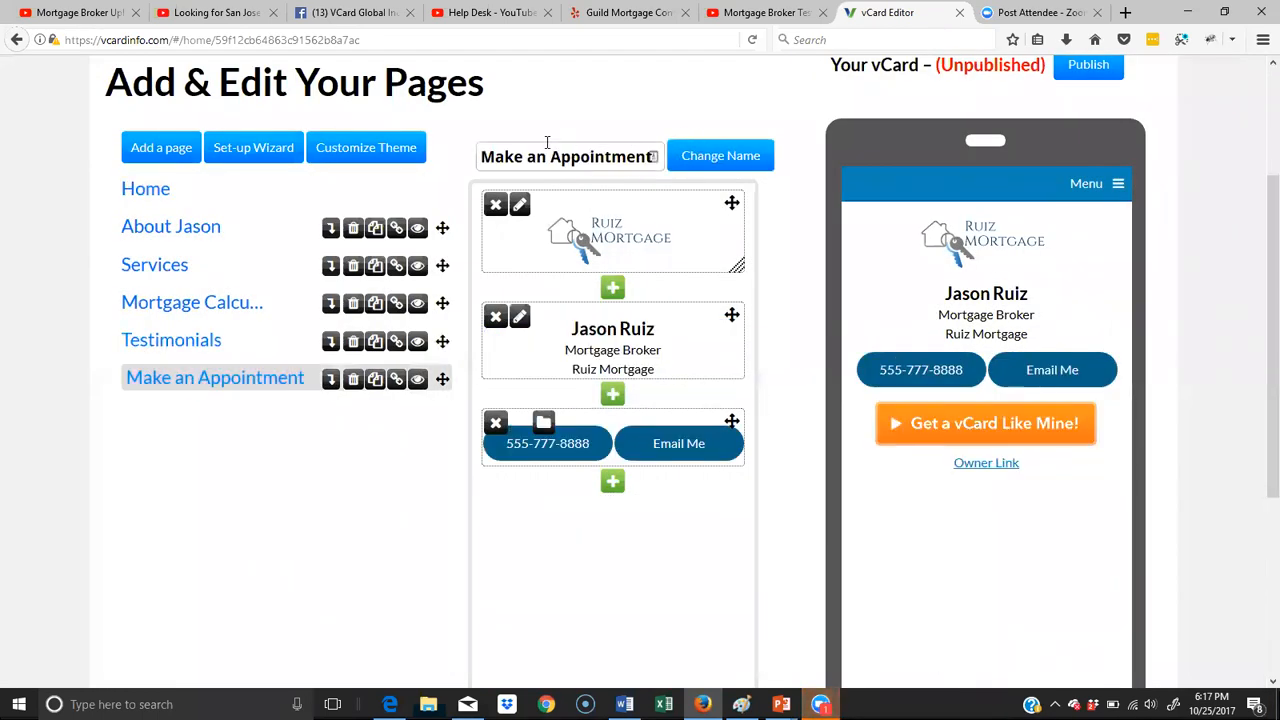
drag(484, 158, 756, 164)
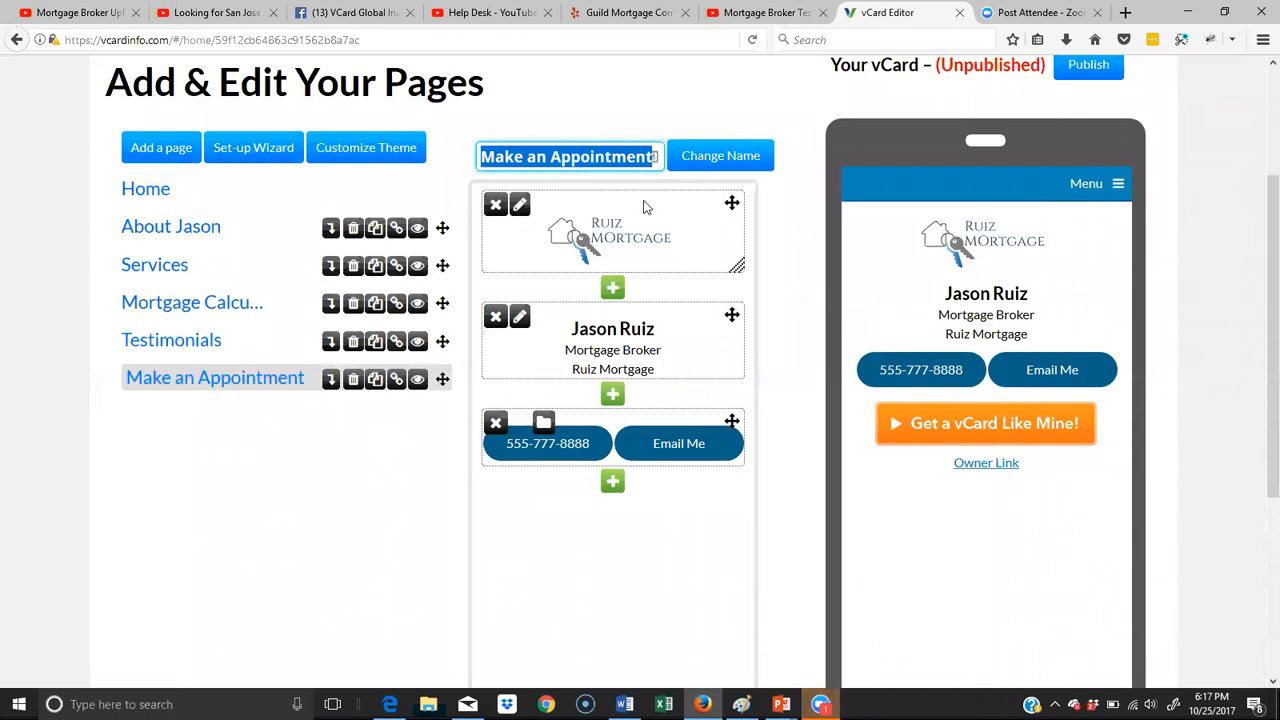
key(BackSpace)
text(Contact)
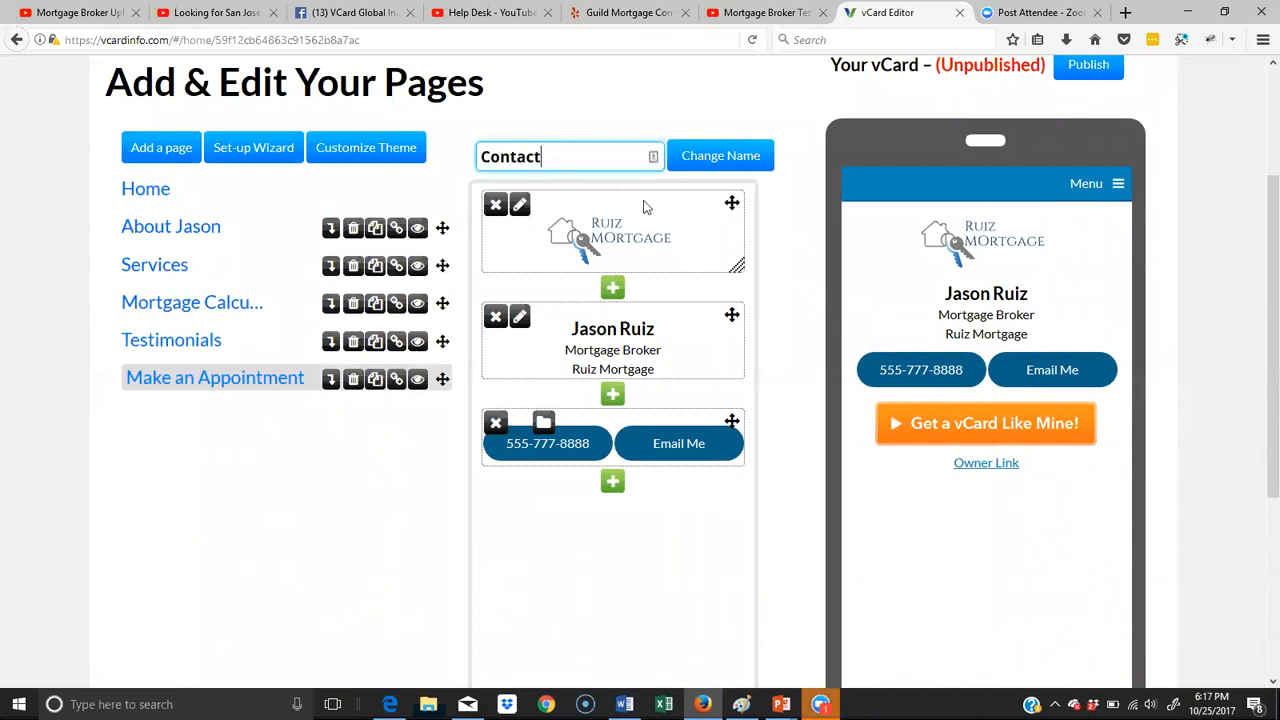
click(720, 162)
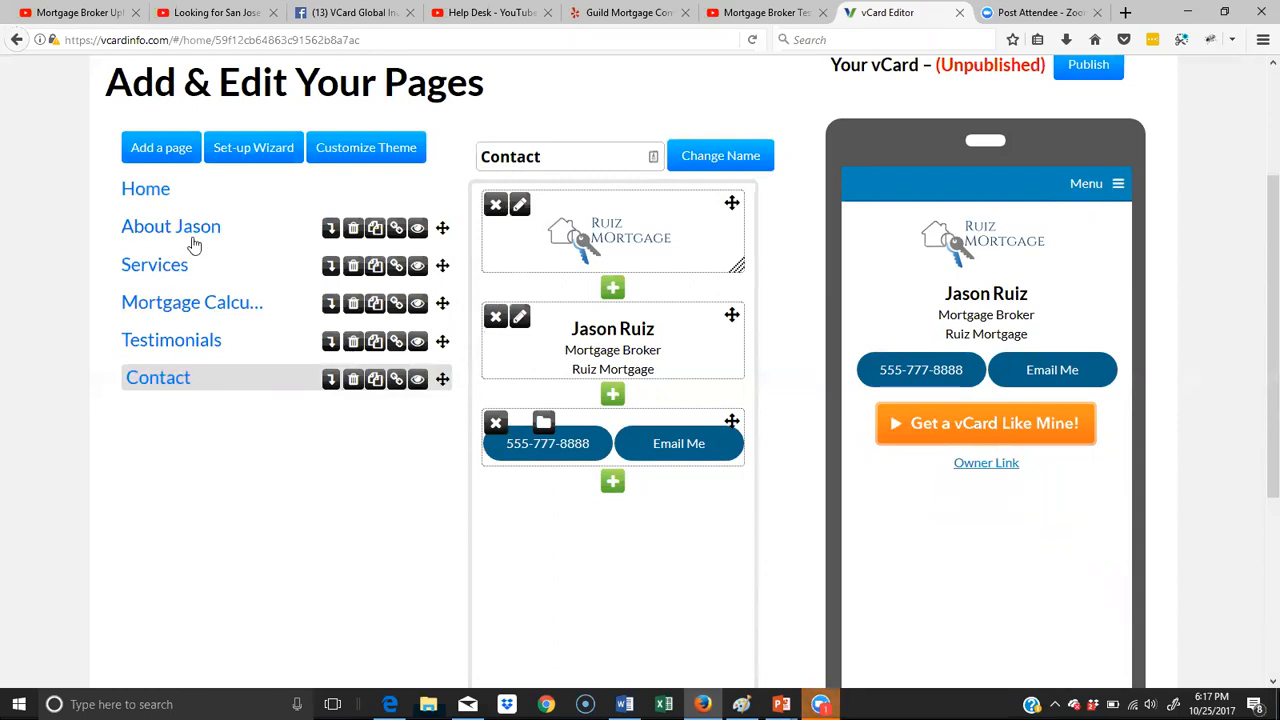
- Open the Home page for editing and go to its contact information block
click(165, 193)
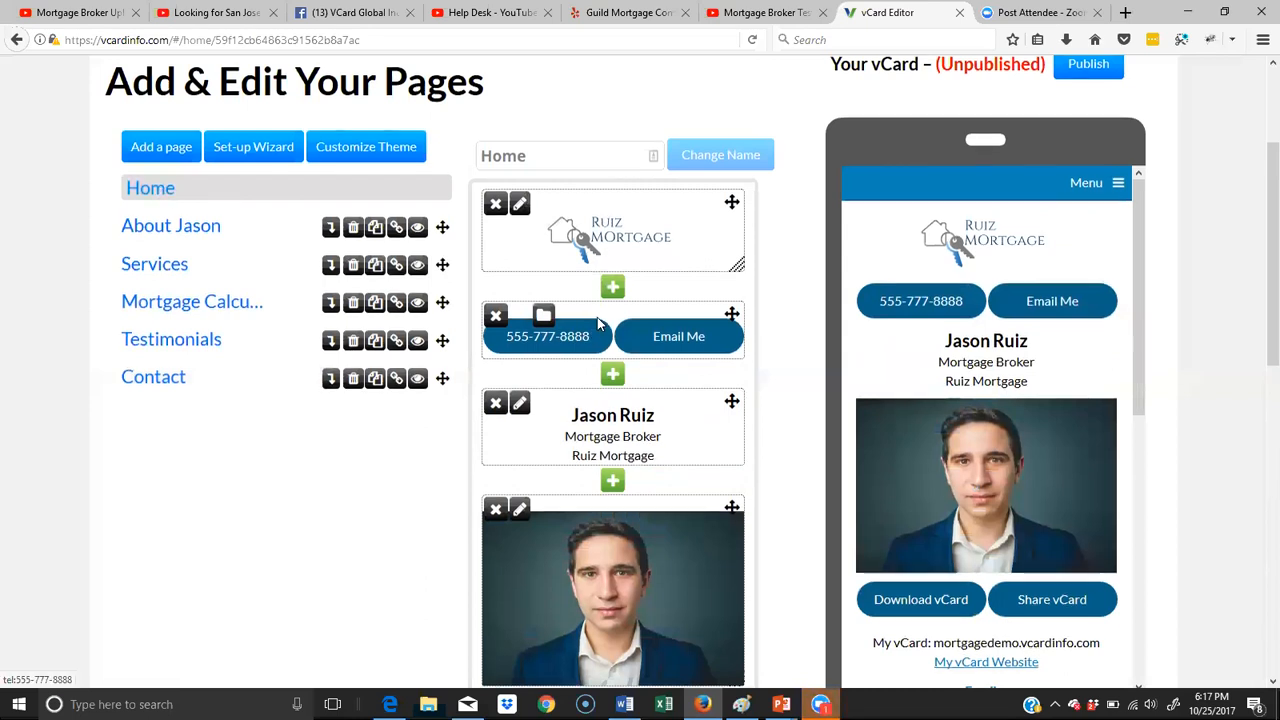
scroll(597, 317, down, 3)
scroll(629, 316, down, 5)
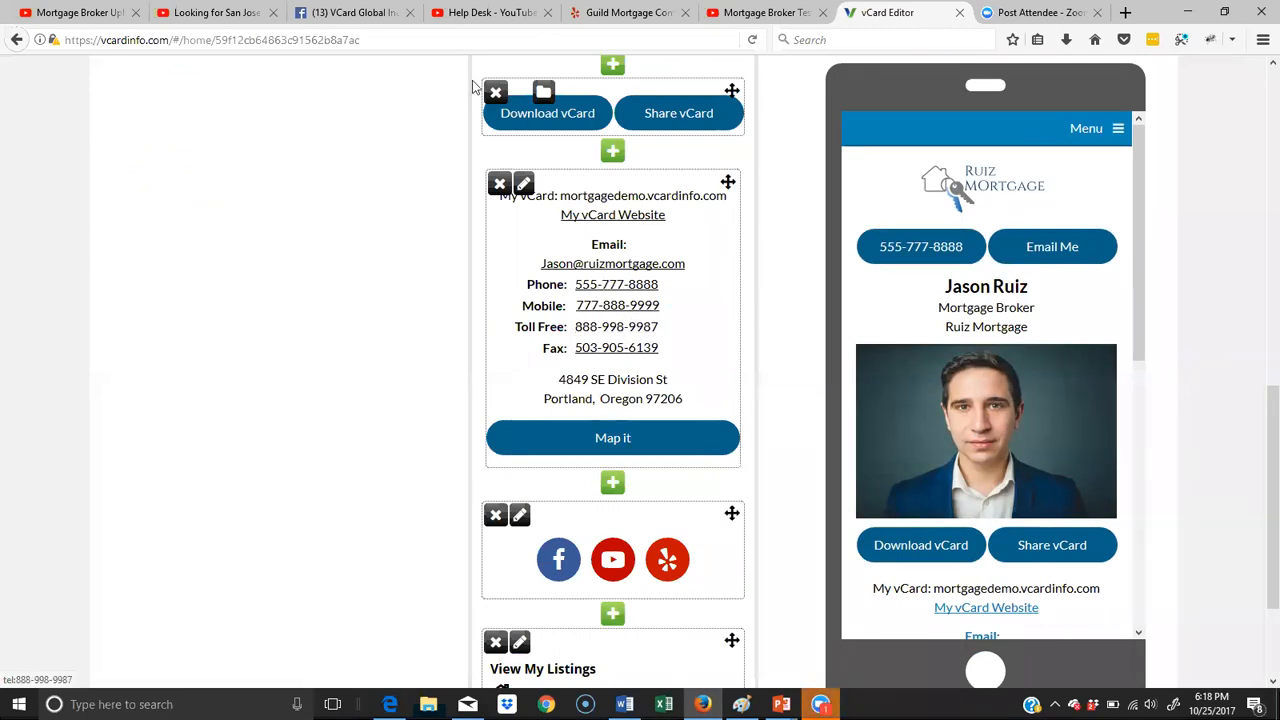
- Switch to the YouTube video "Looking for San Jose Mortgage Lenders & Brokers?" and open its embed options
click(215, 12)
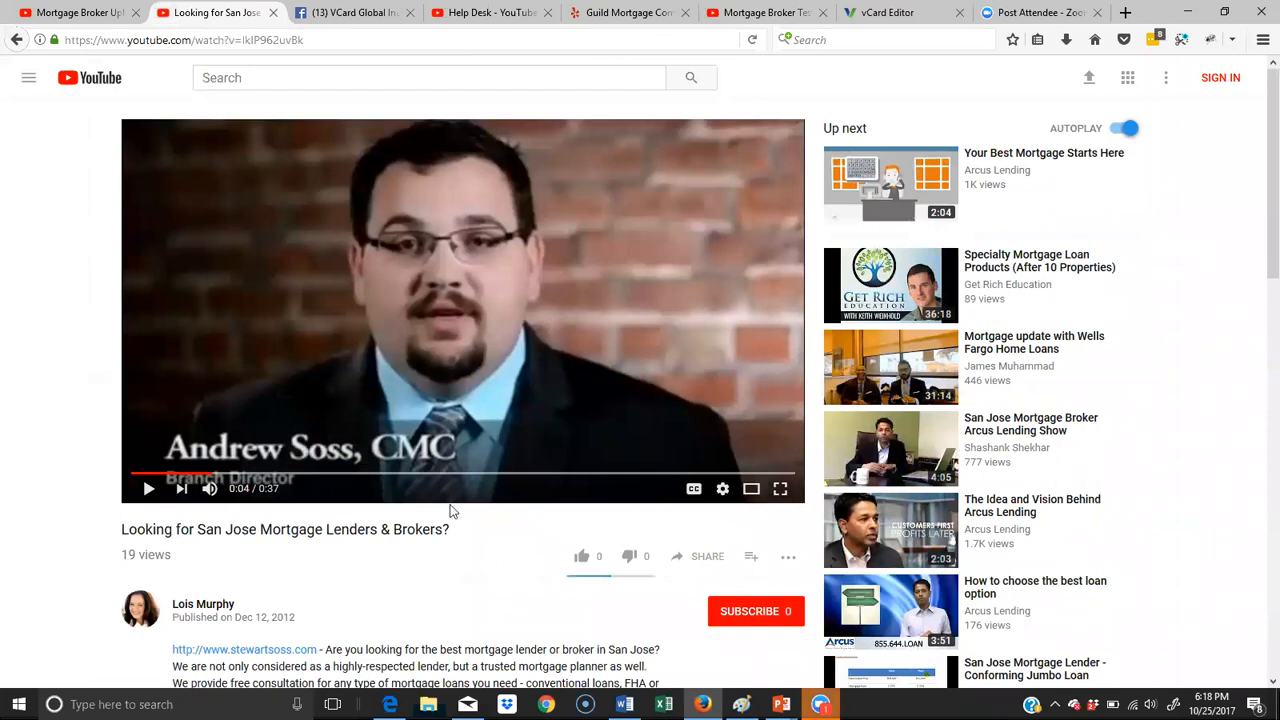
scroll(661, 488, down, 2)
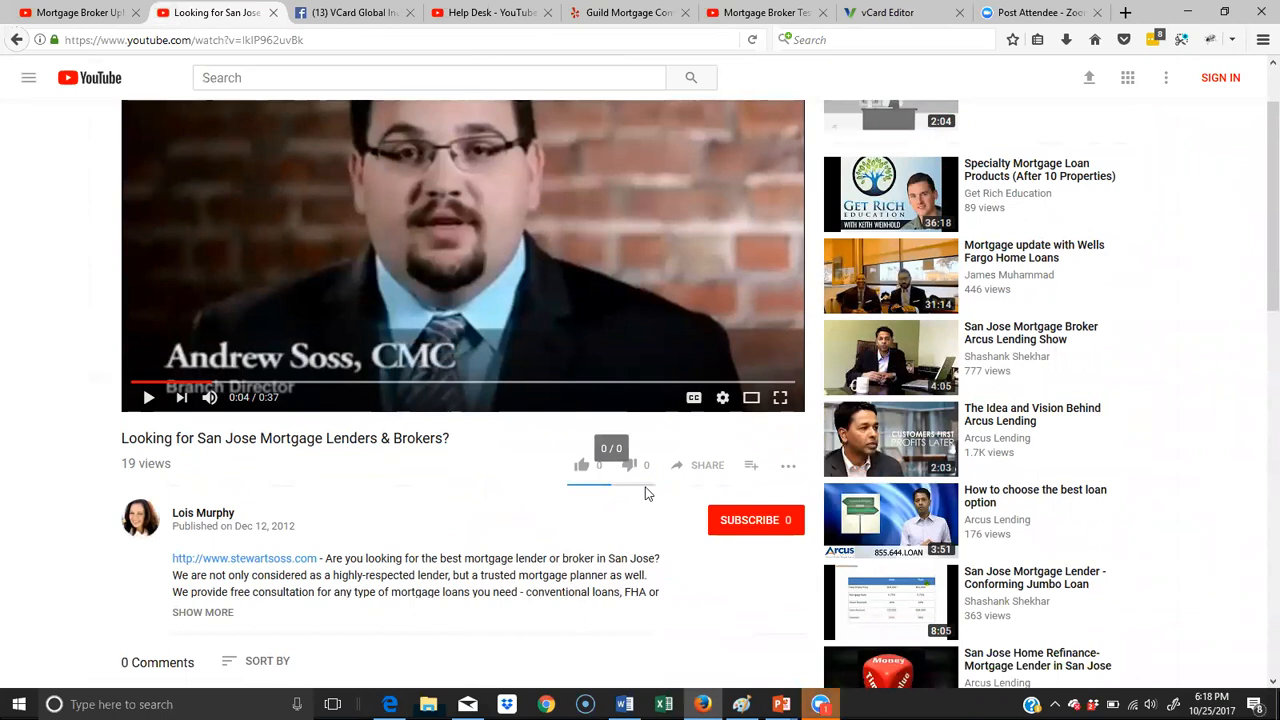
scroll(645, 493, up, 2)
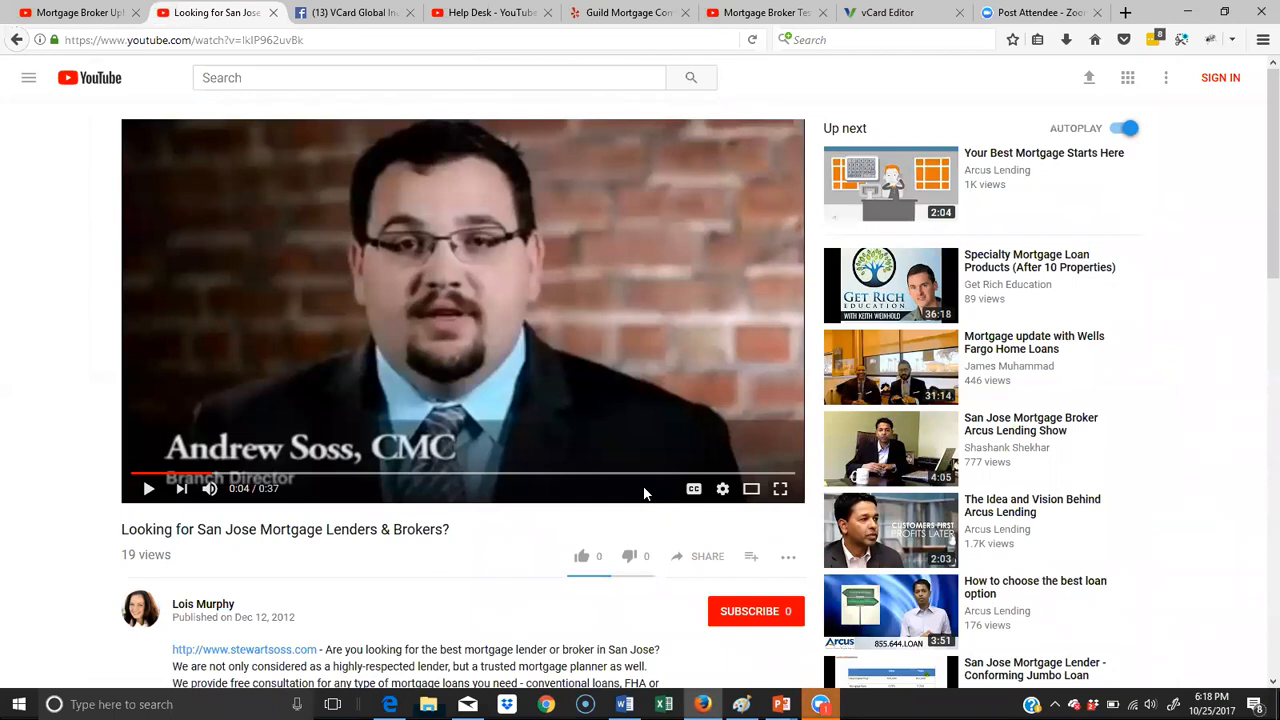
scroll(645, 494, down, 1)
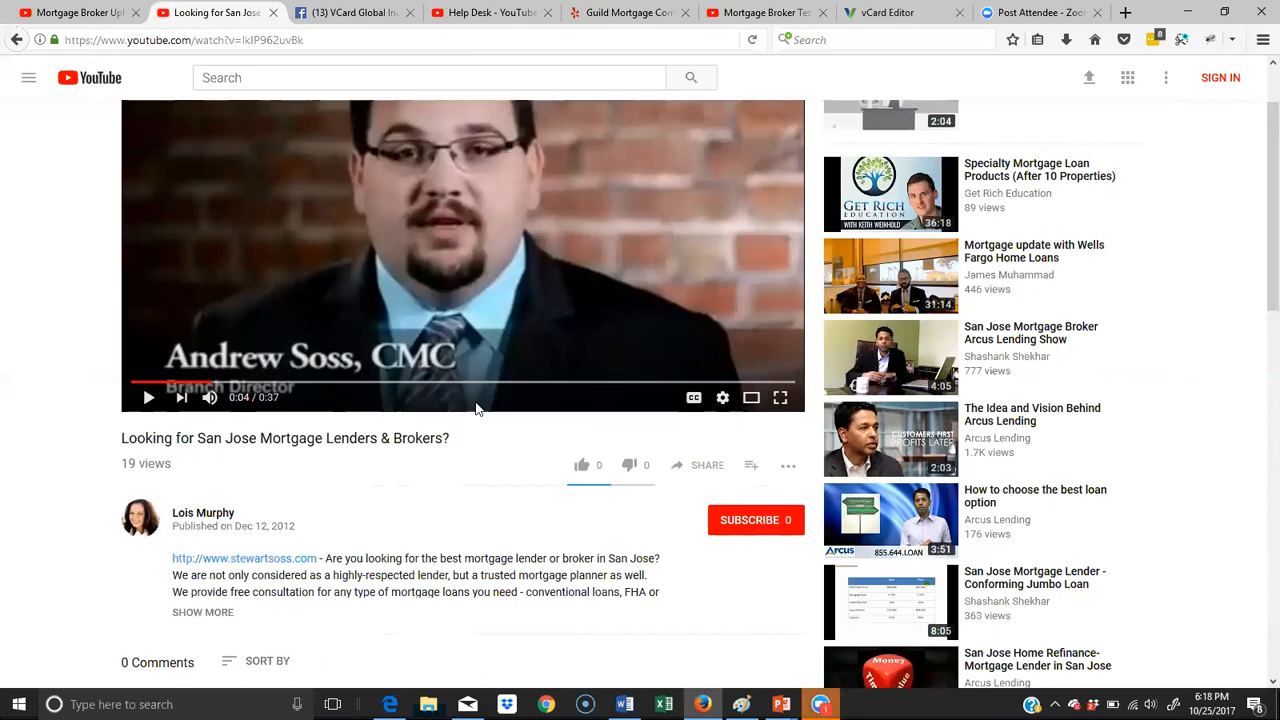
scroll(512, 285, up, 1)
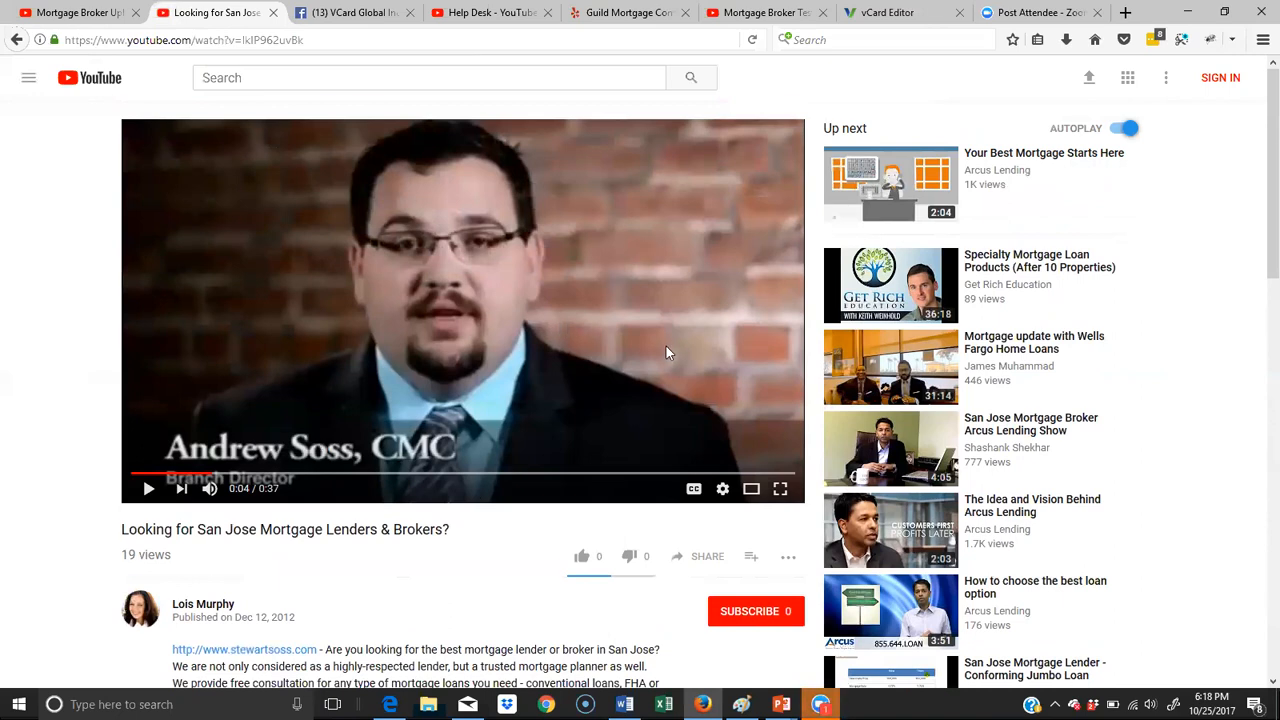
scroll(667, 350, down, 3)
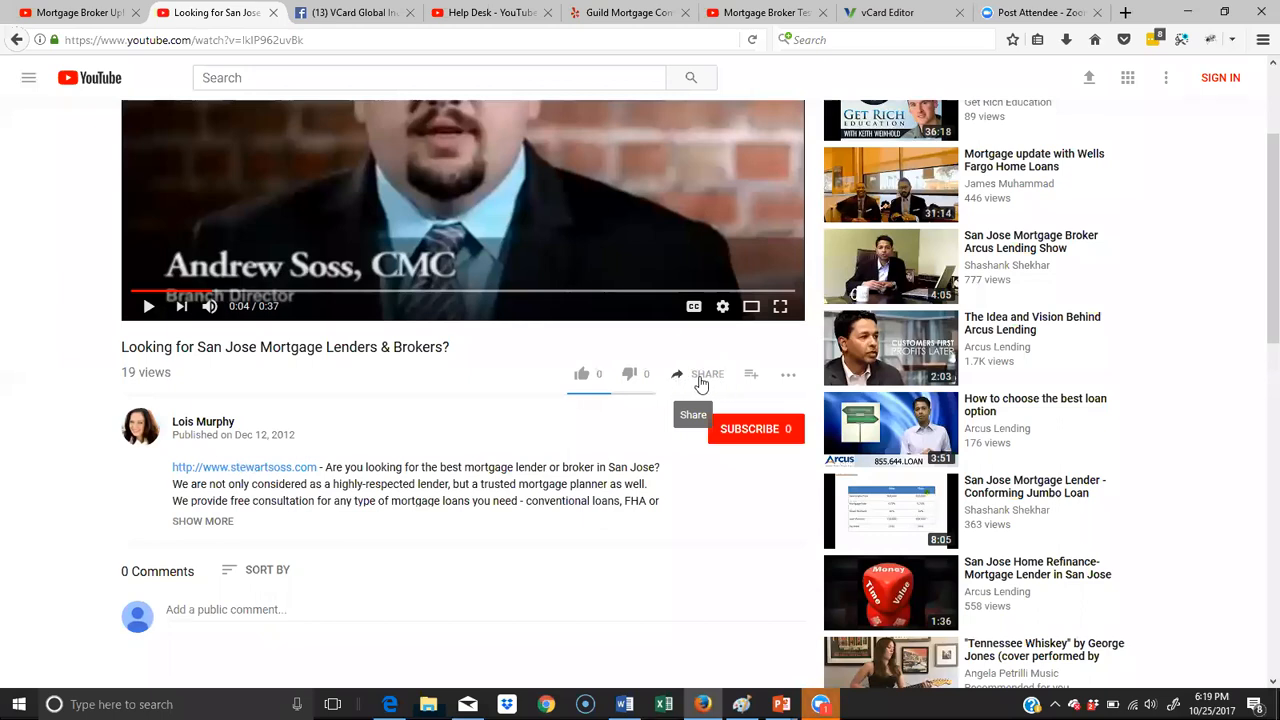
click(700, 380)
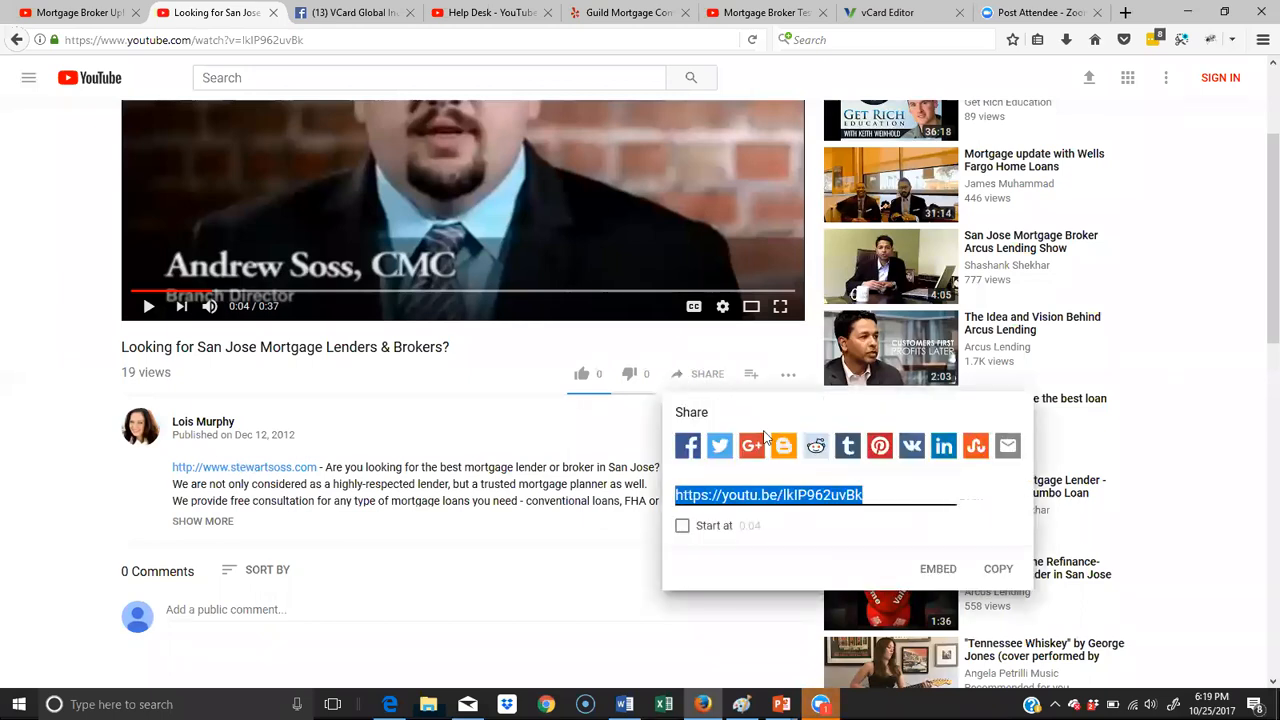
click(936, 572)
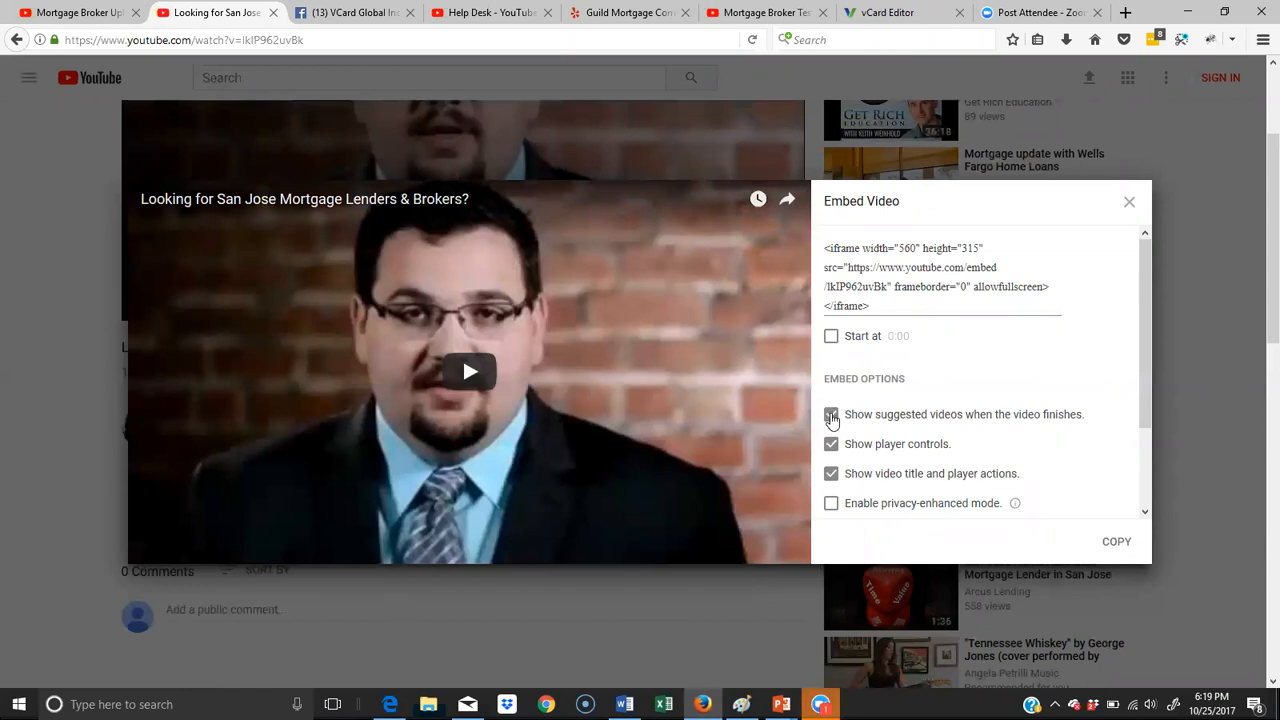
- Turn off suggested videos at the end of the embedded video and copy the complete iframe embed code
click(831, 416)
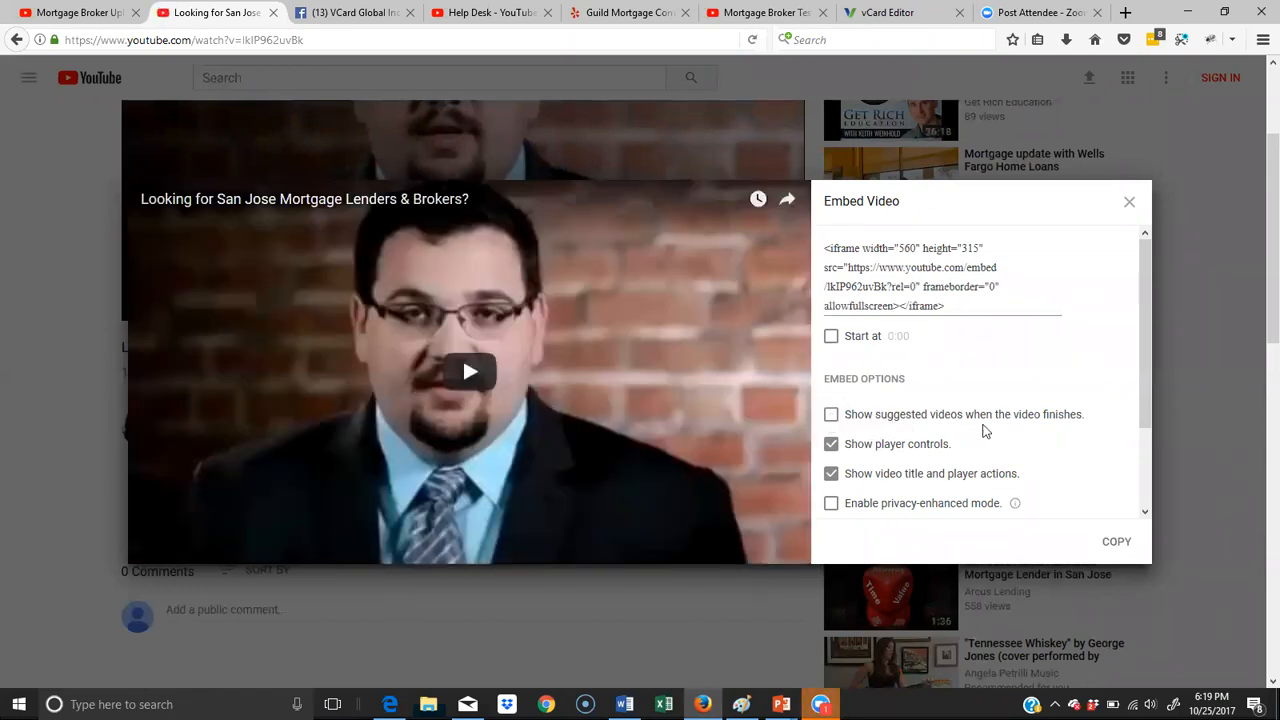
drag(1100, 424, 842, 413)
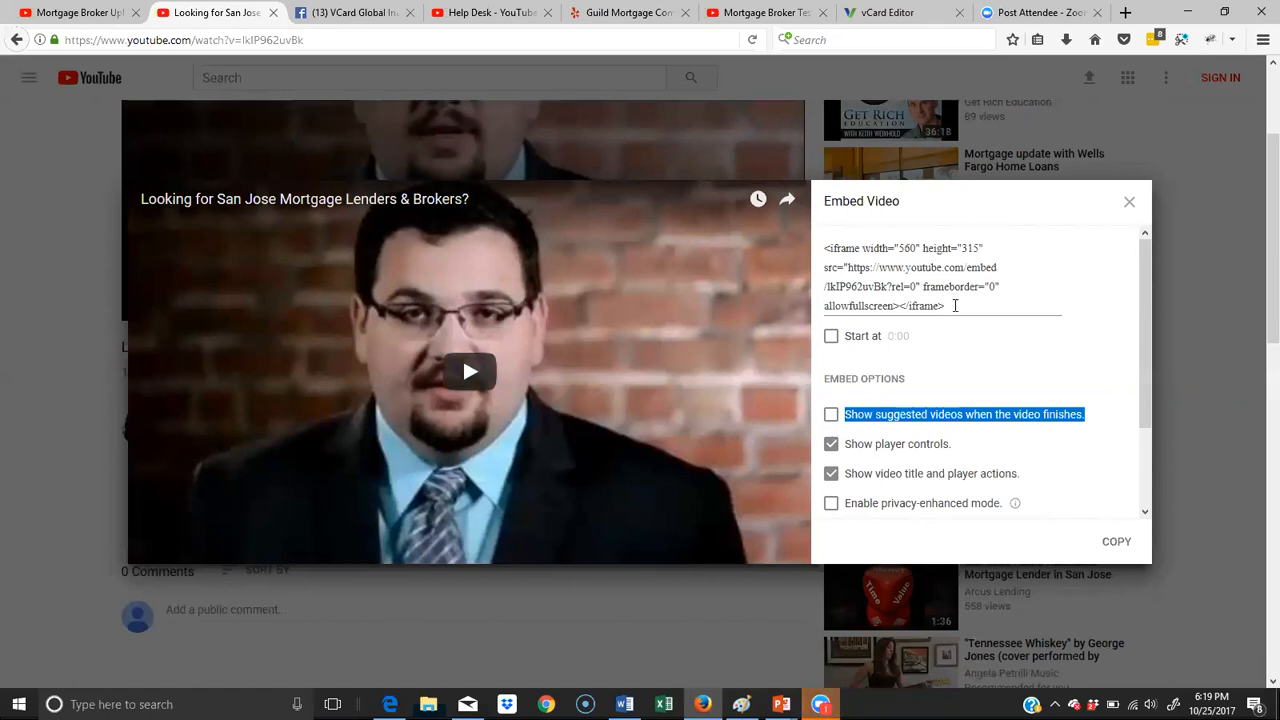
drag(966, 304, 815, 242)
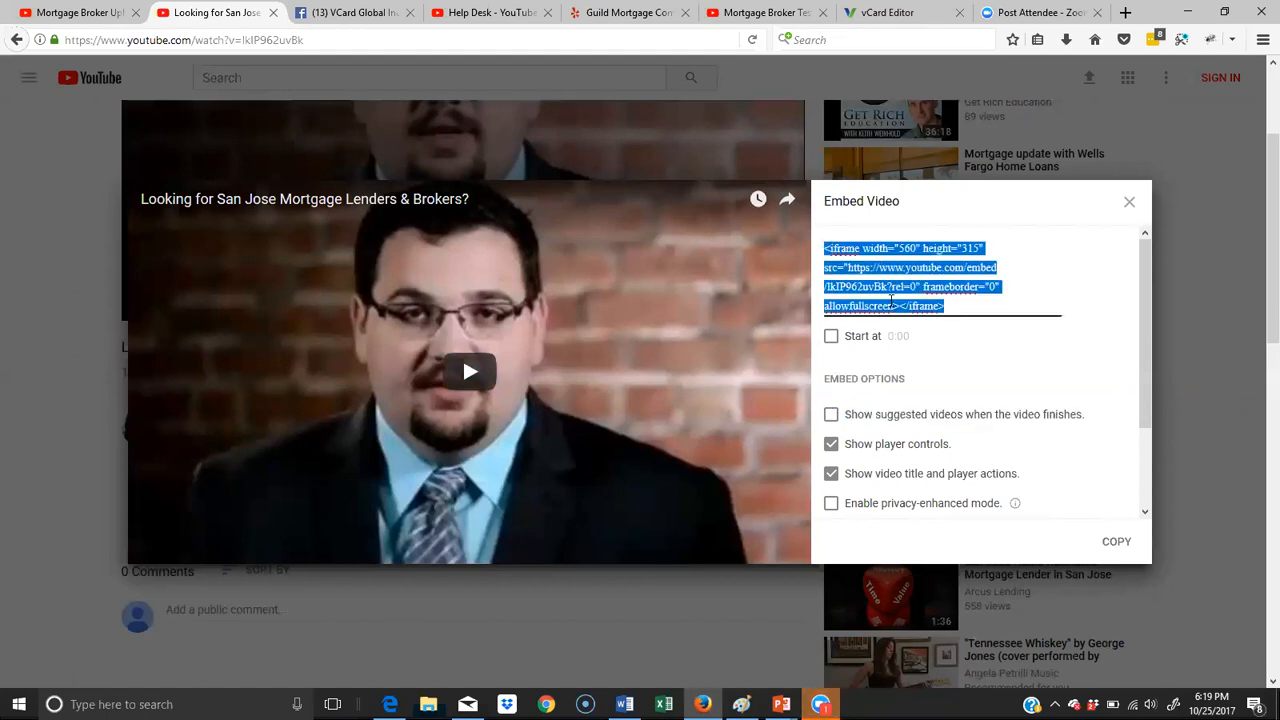
right_click(881, 275)
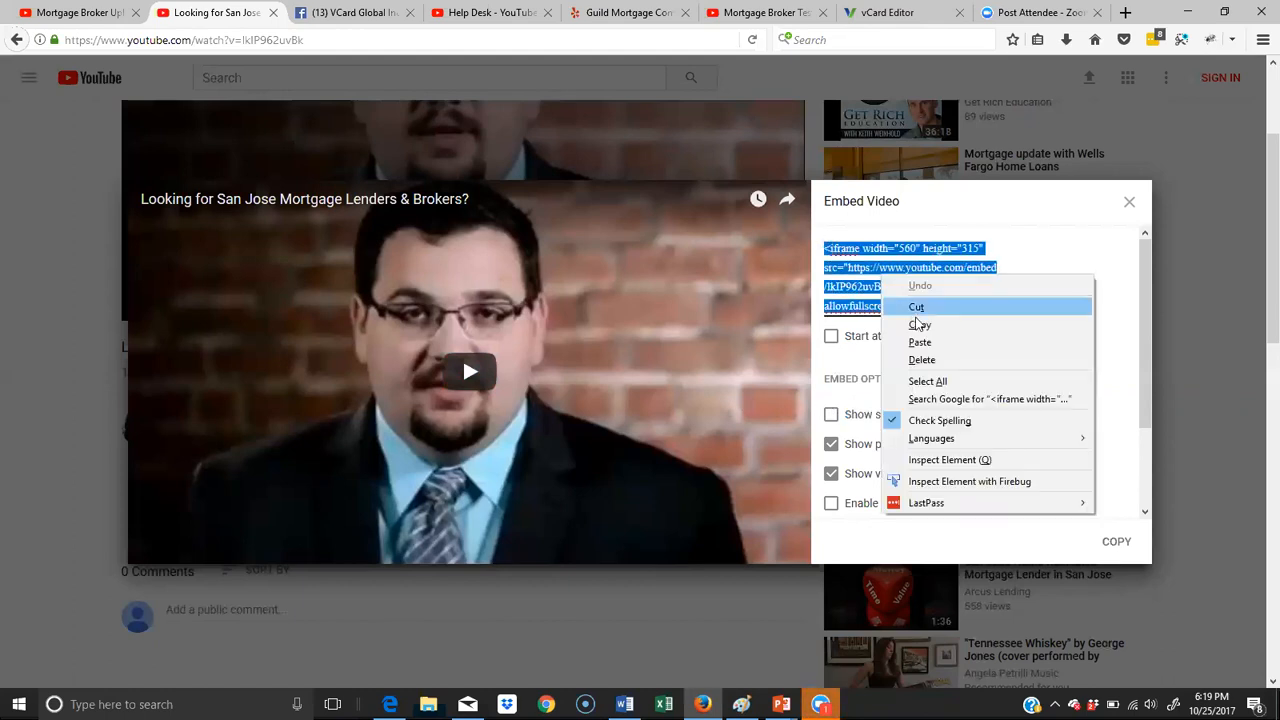
click(918, 326)
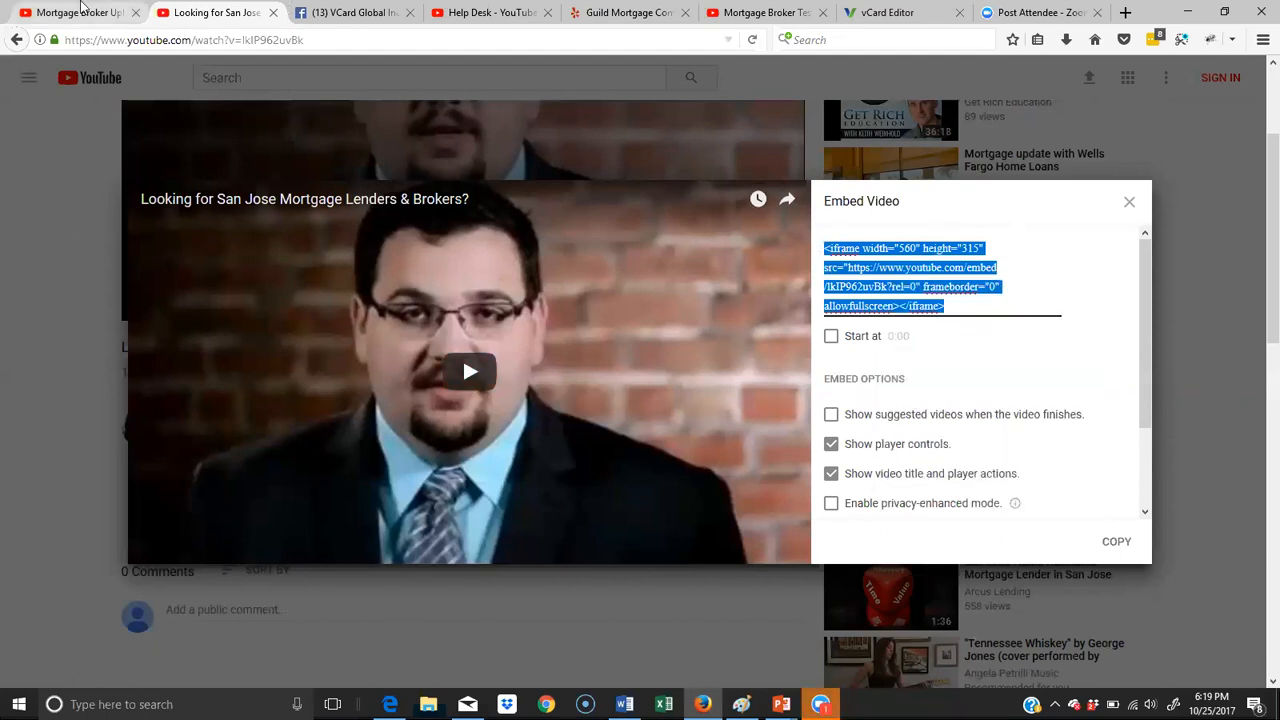
- Return to the vCard Editor and add a video block with the copied embed code below the Home page's contact information
click(872, 13)
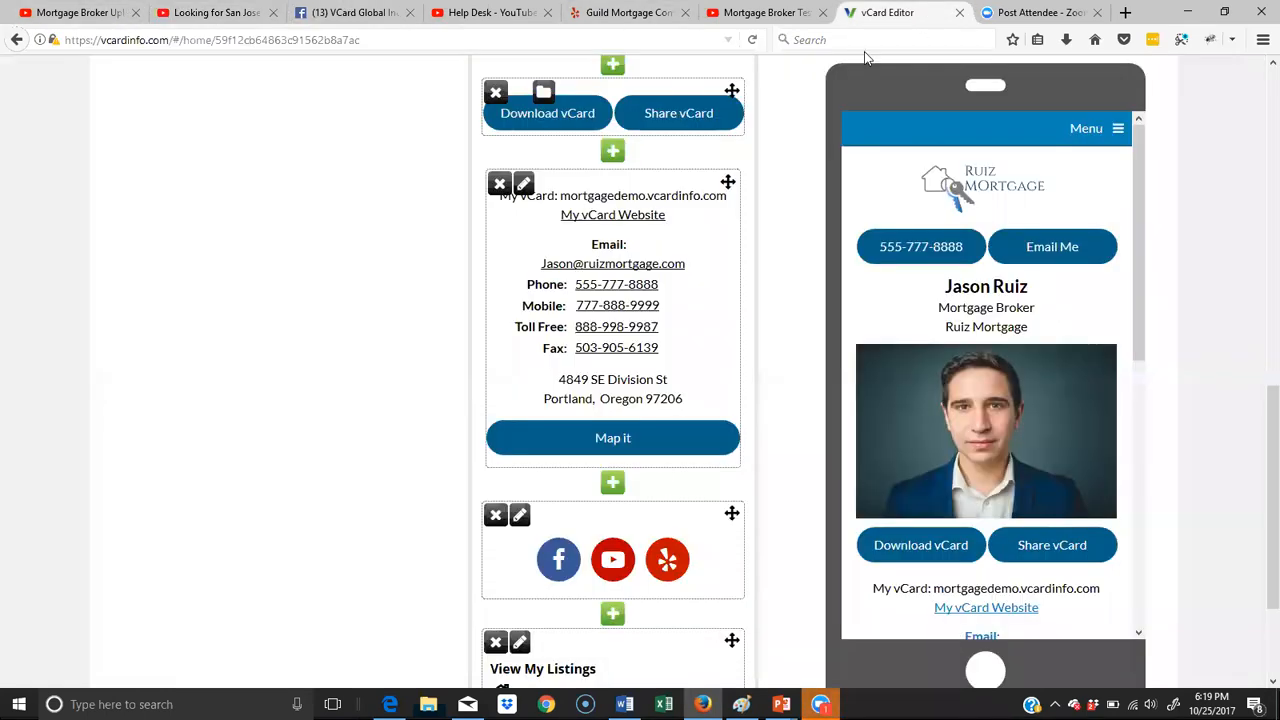
scroll(709, 343, down, 2)
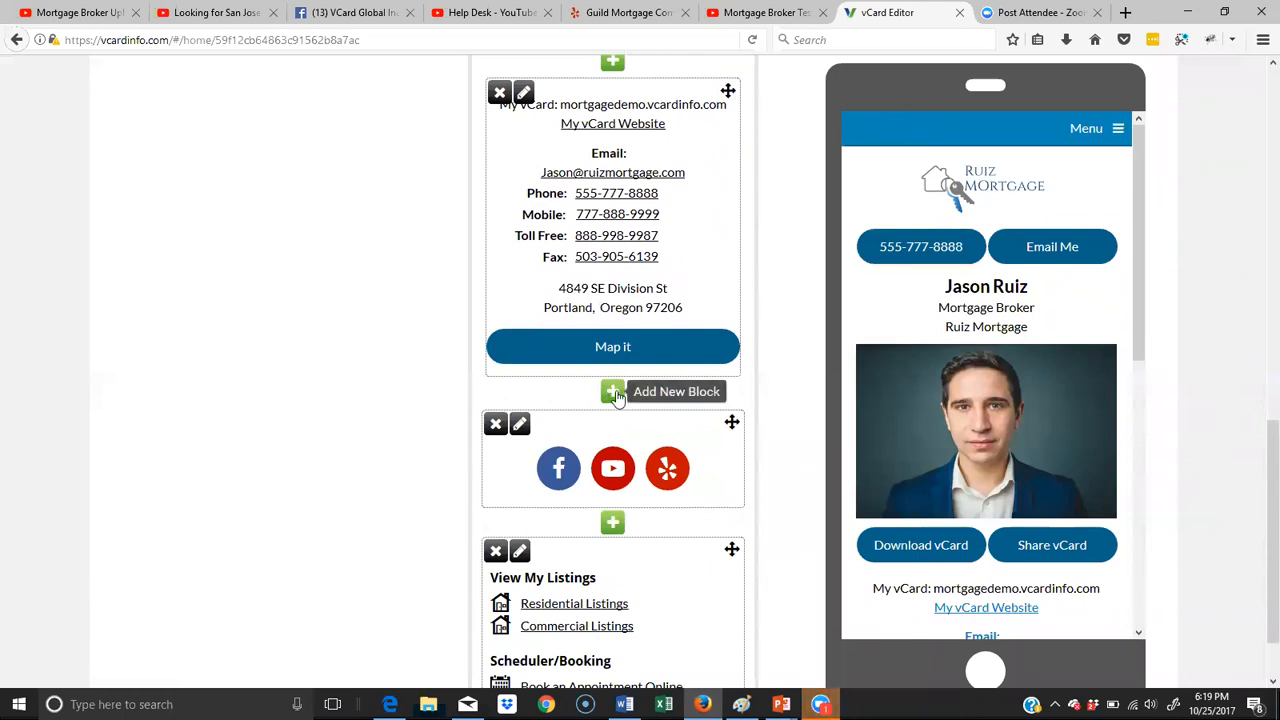
click(614, 393)
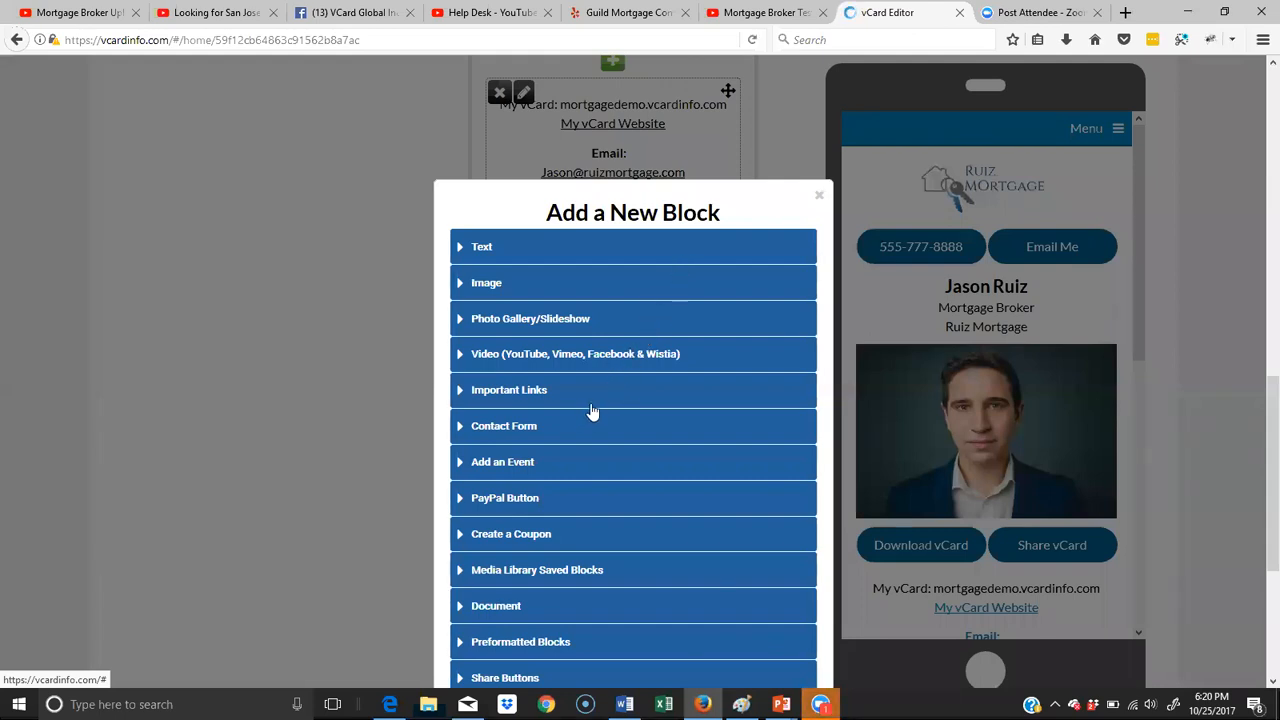
scroll(591, 411, down, 2)
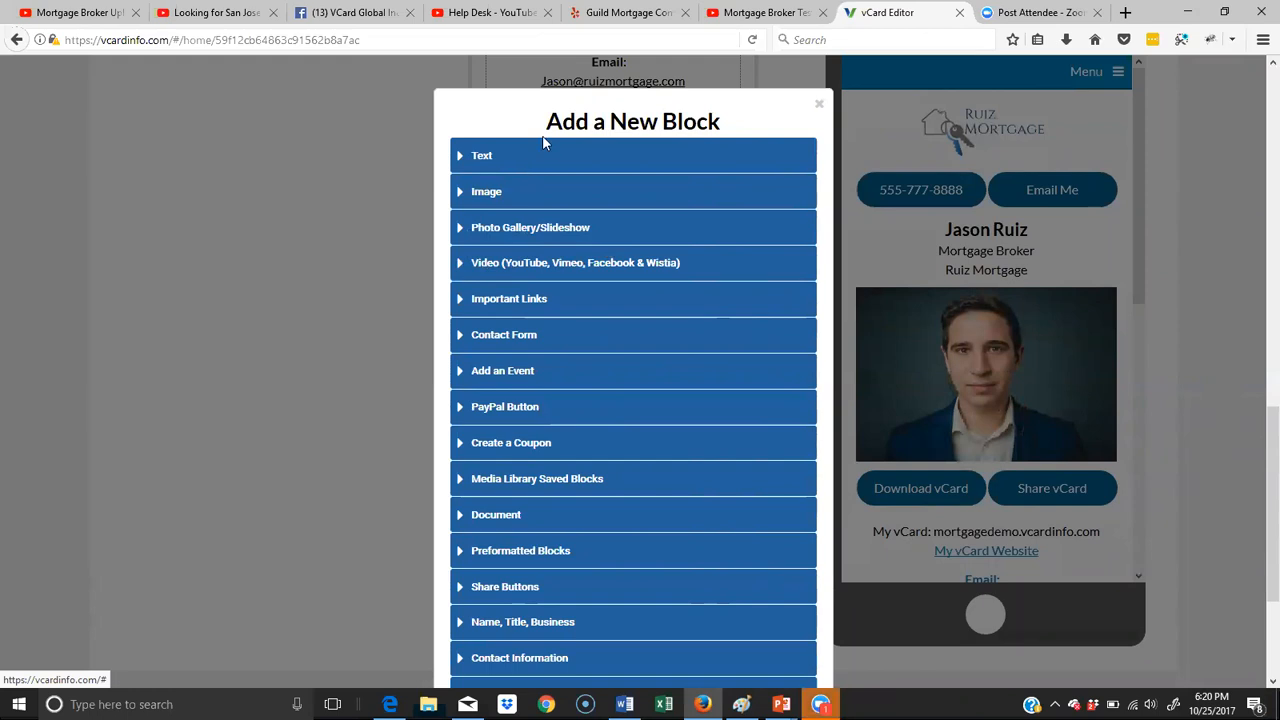
click(478, 264)
click(585, 358)
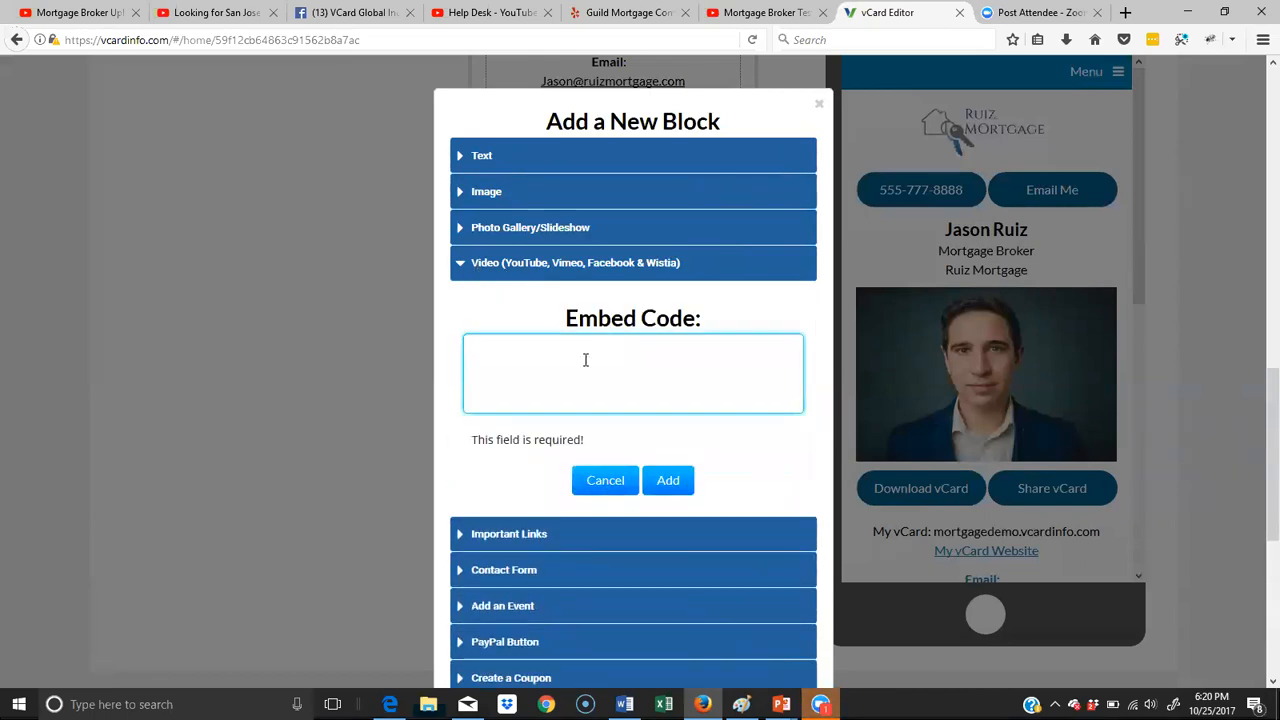
right_click(585, 360)
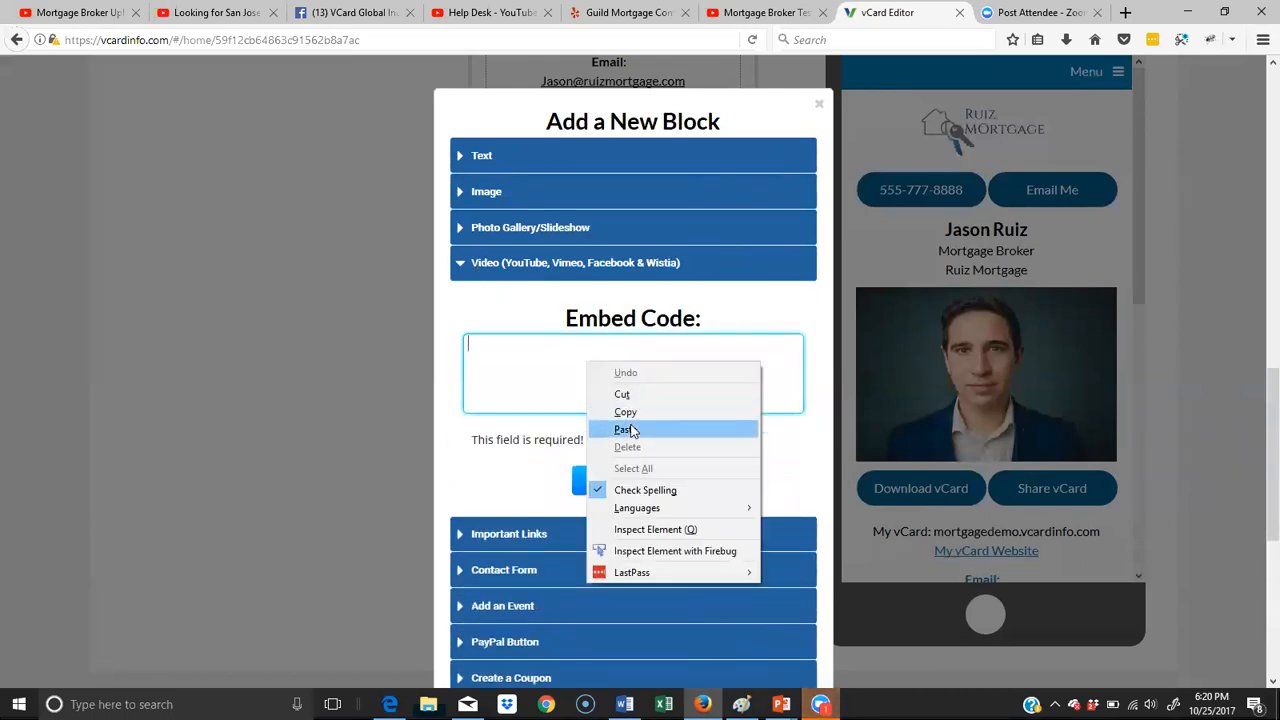
click(632, 427)
click(668, 463)
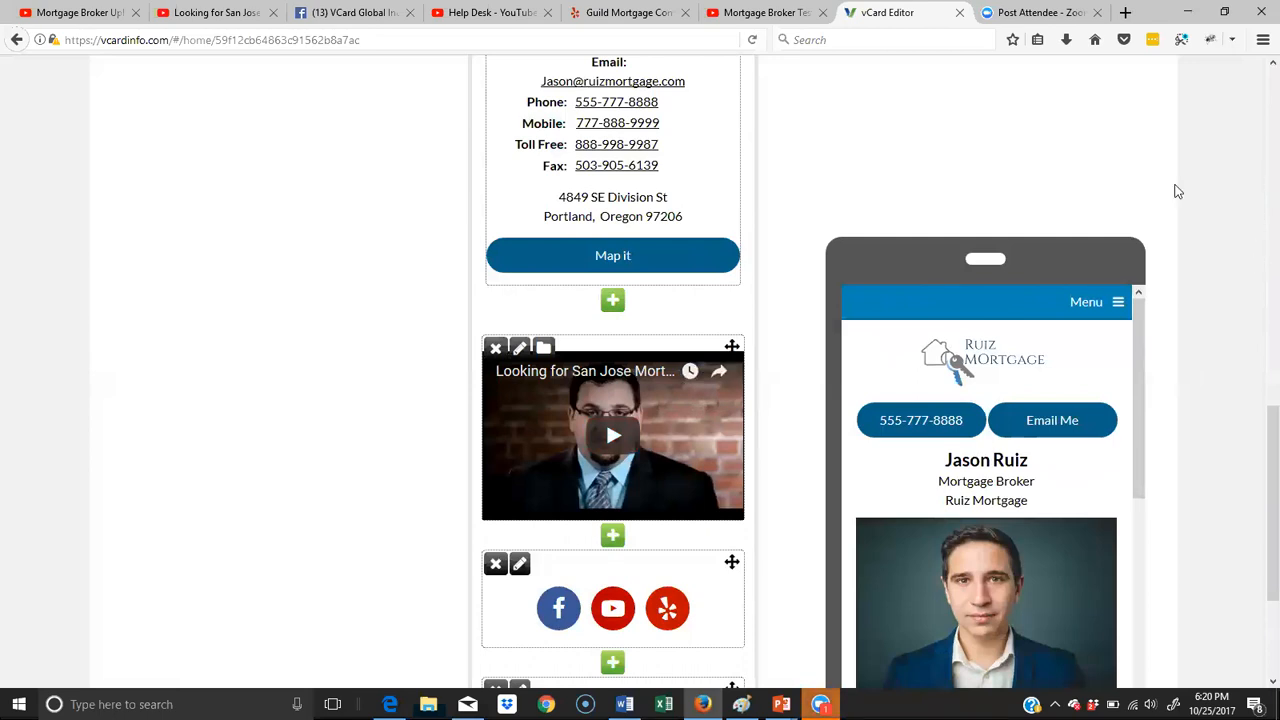
- Review the embedded video and the blocks below it in the phone preview of the Home page
scroll(1168, 229, down, 3)
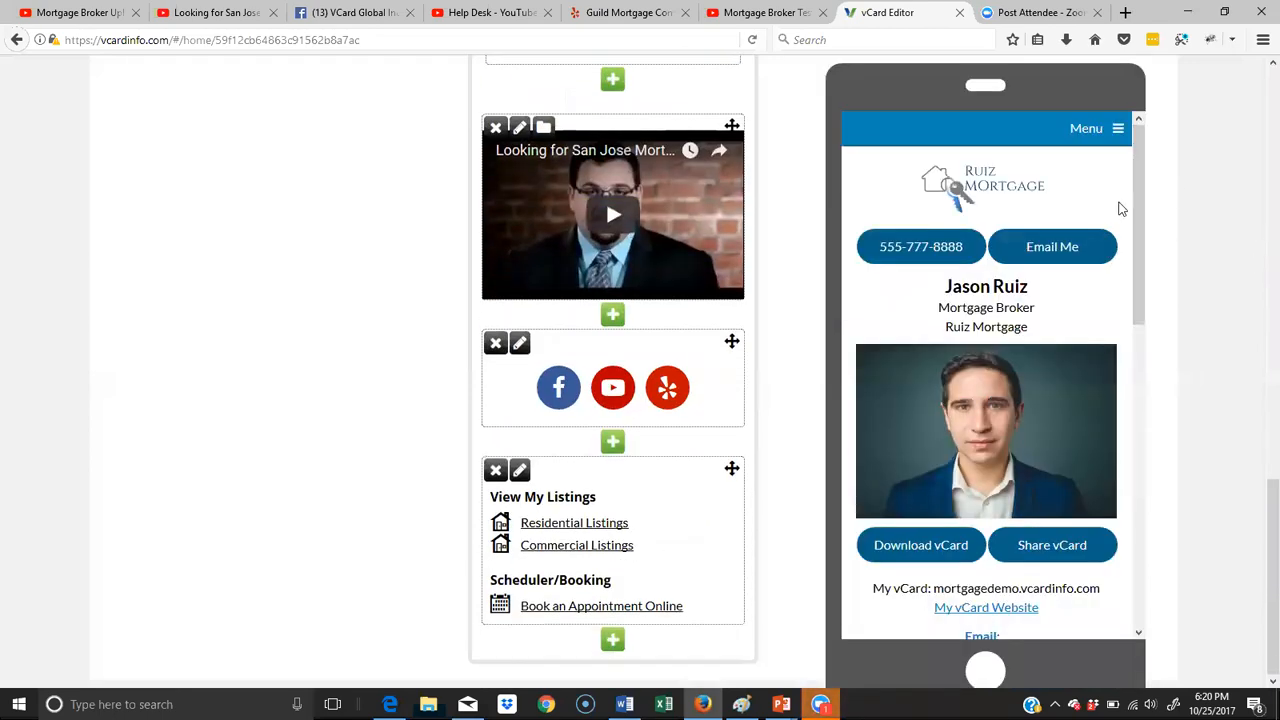
drag(1133, 190, 1135, 447)
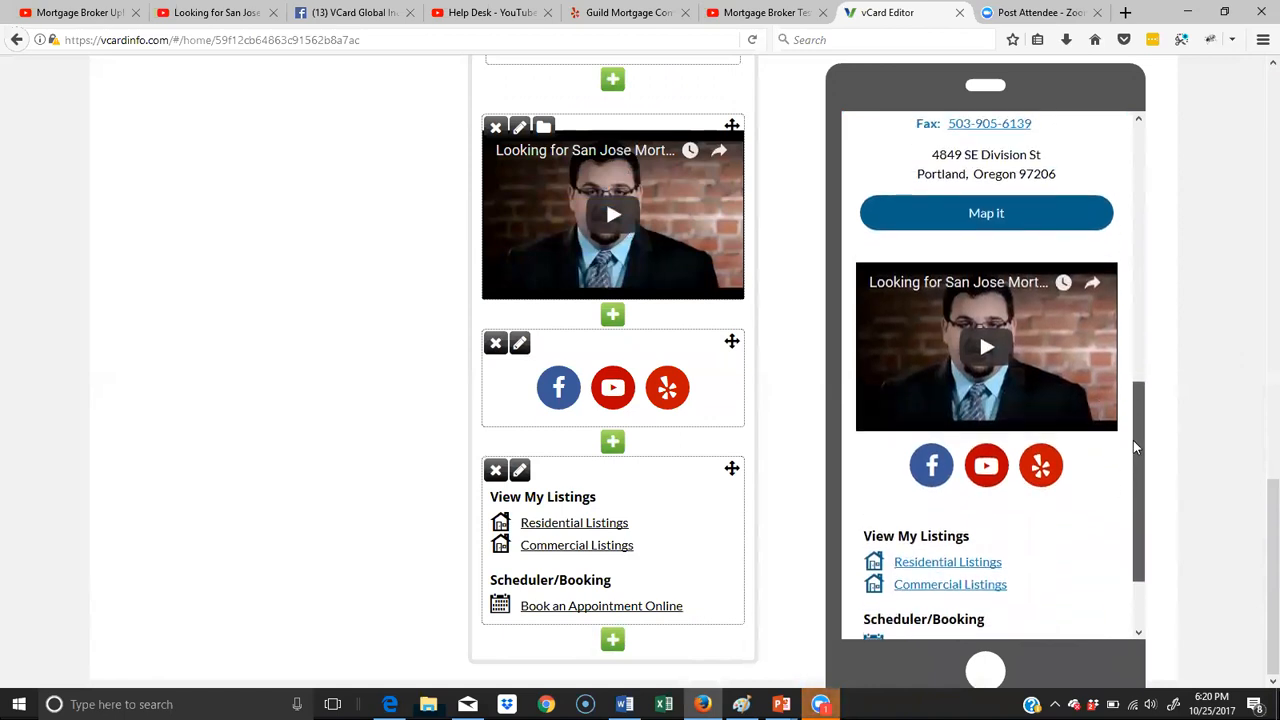
drag(1135, 447, 1139, 407)
- Open the About page and start a new text block below its phone and email buttons
scroll(578, 222, up, 10)
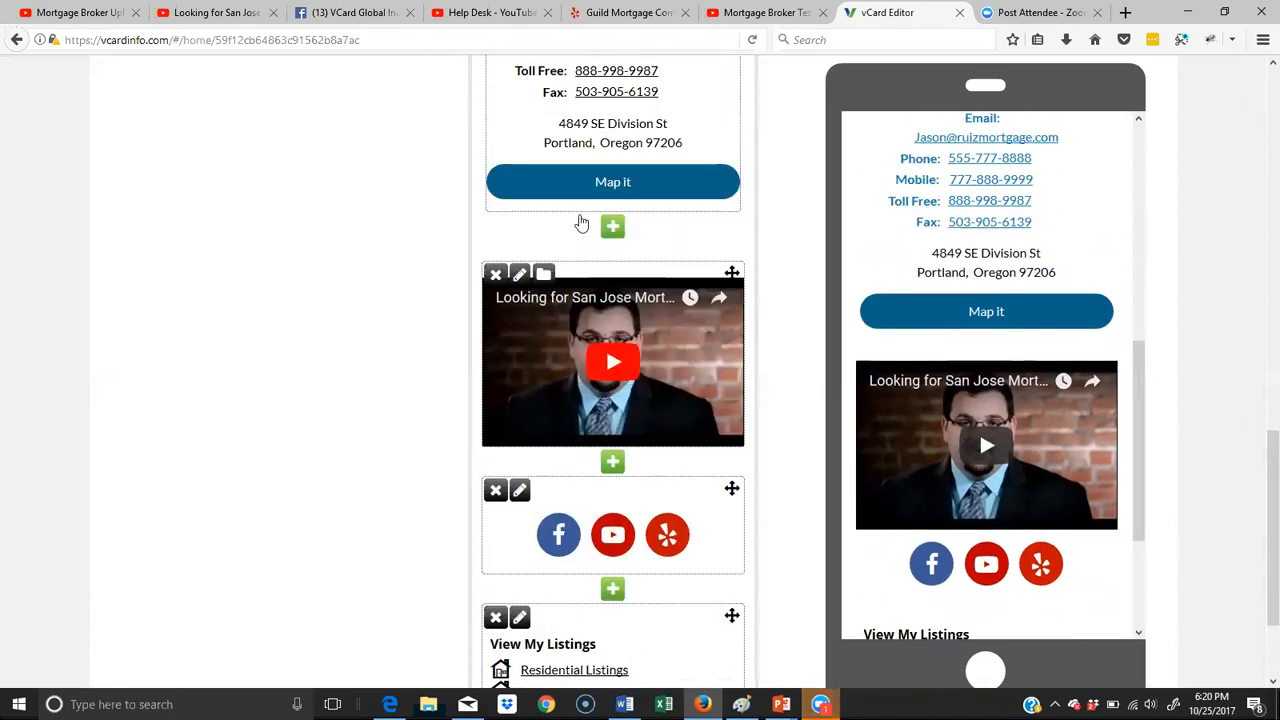
scroll(581, 215, up, 2)
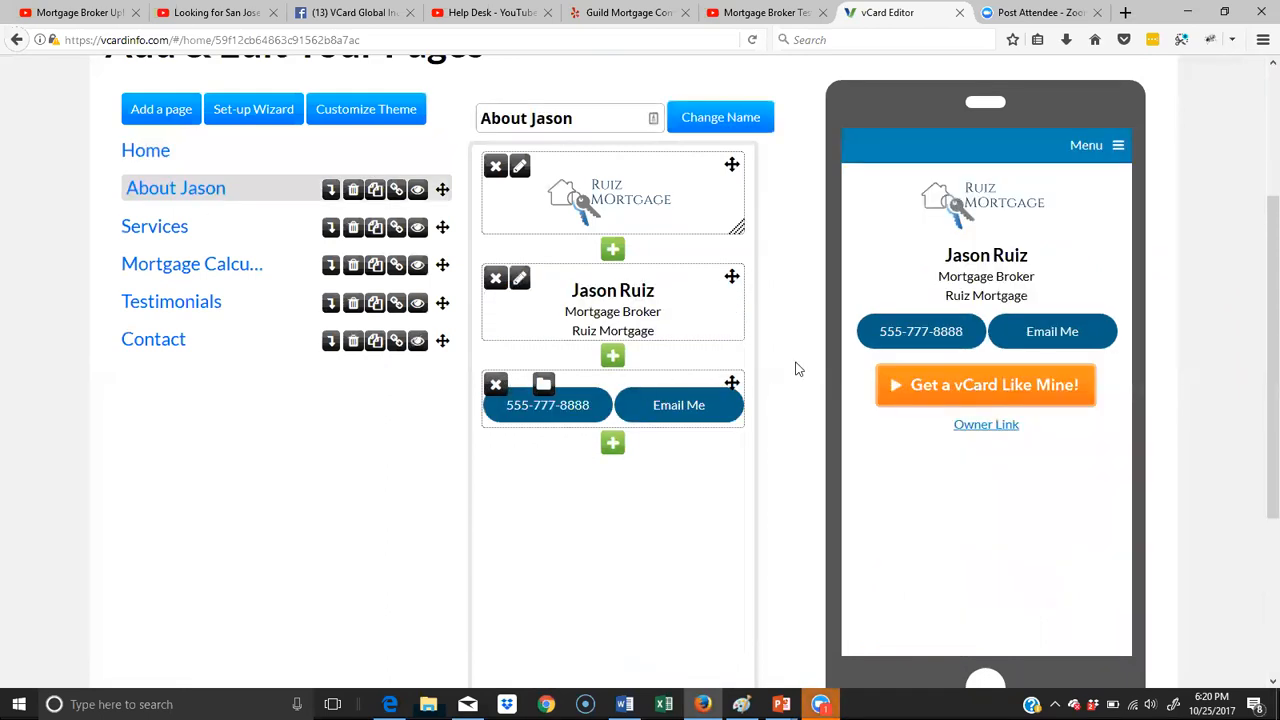
click(612, 444)
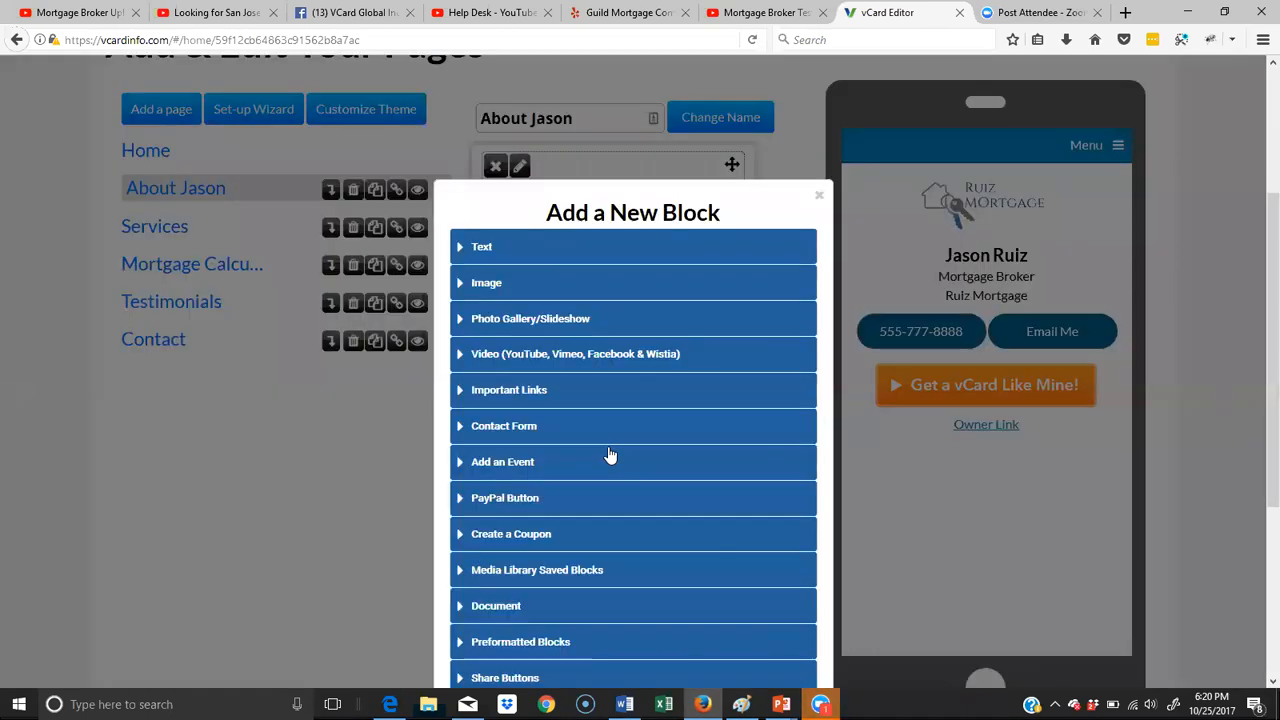
click(457, 251)
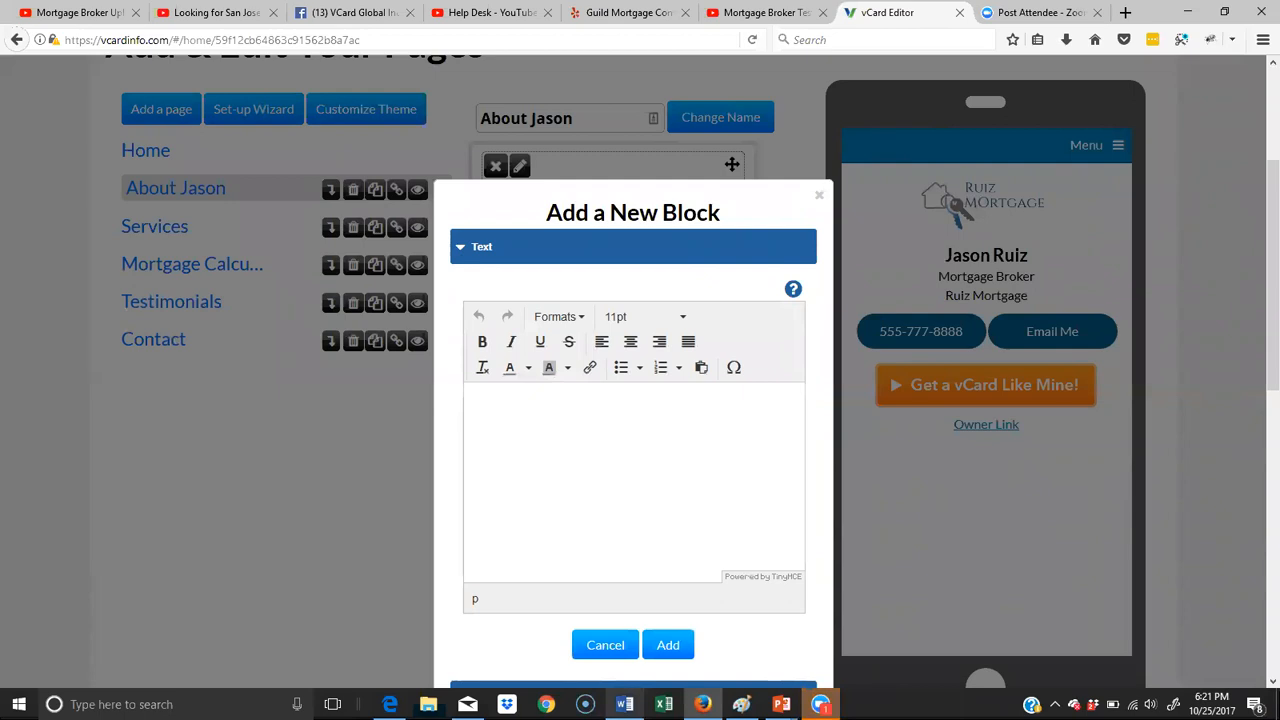
- Switch to the Word document and copy the whole About section, from its heading through "smile and as a friend."
click(612, 702)
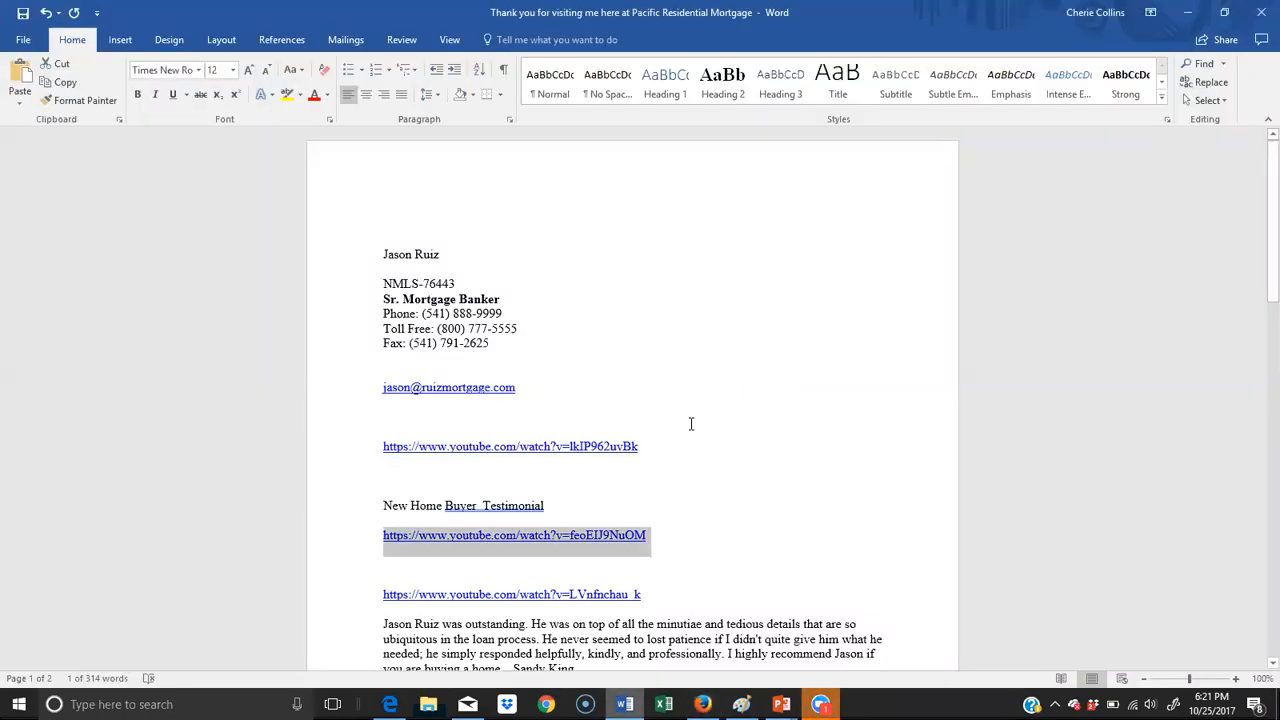
scroll(695, 420, down, 7)
scroll(699, 415, down, 5)
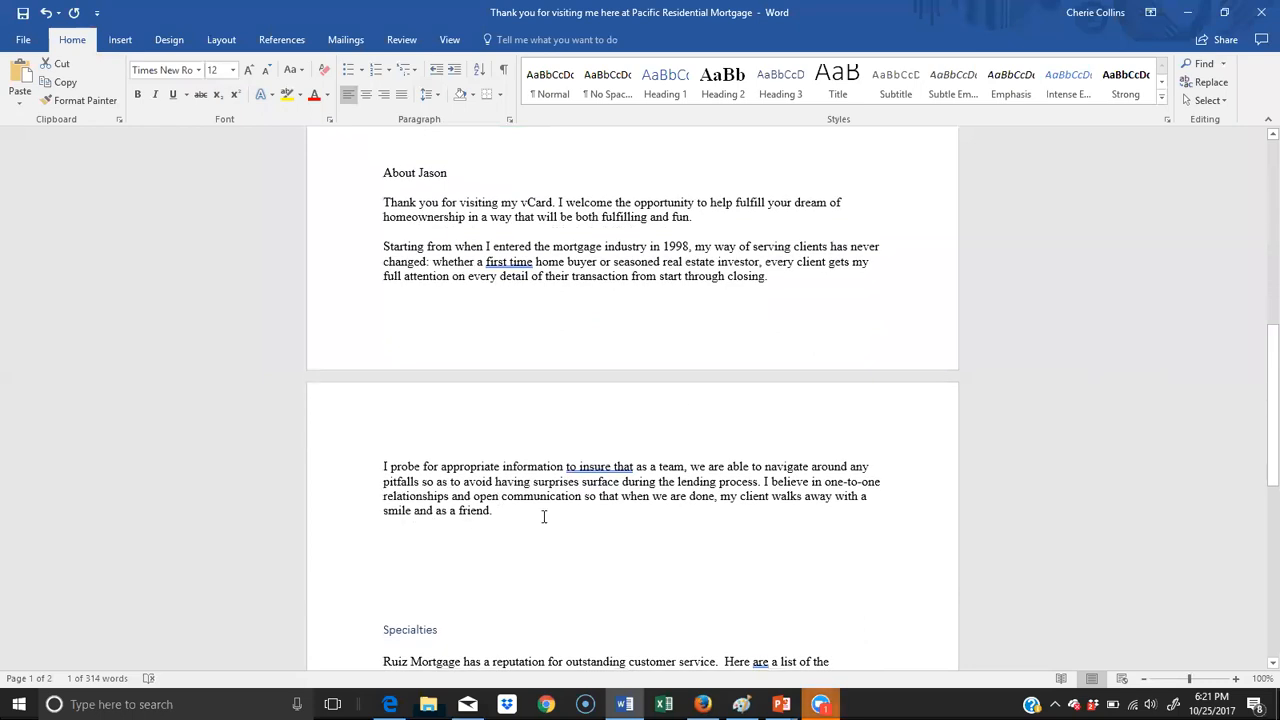
drag(544, 516, 372, 150)
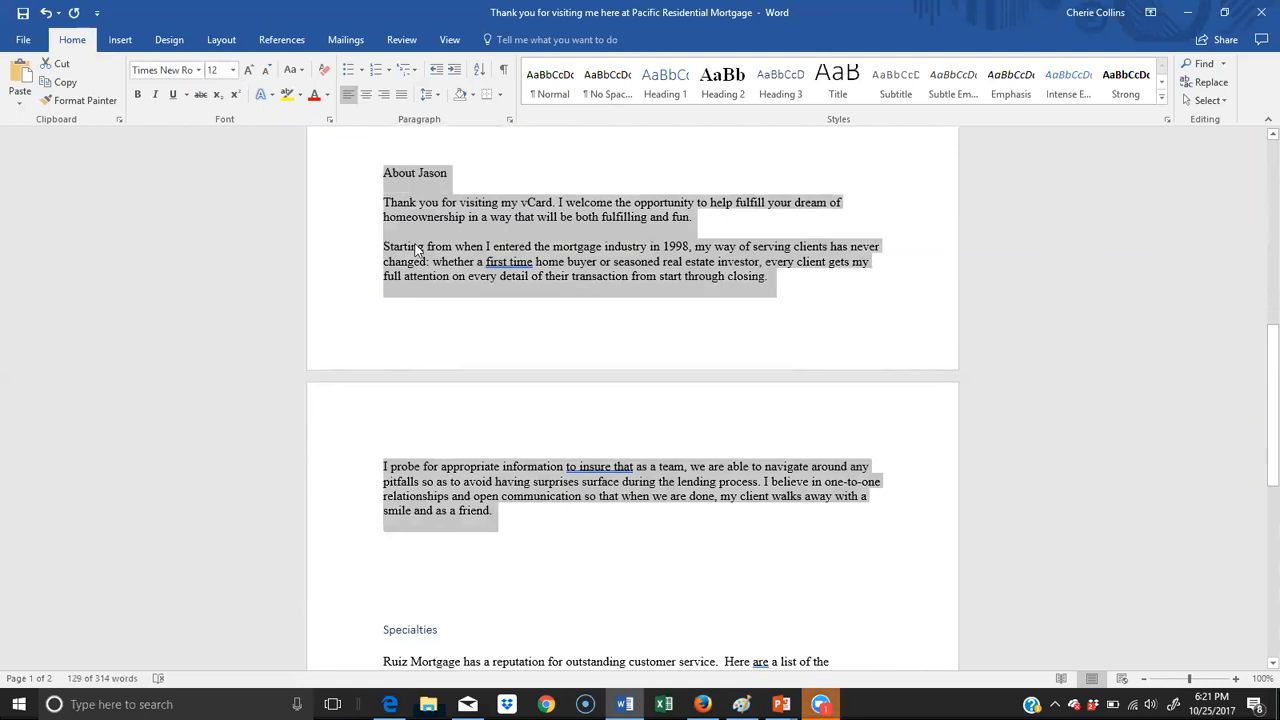
right_click(416, 248)
click(453, 274)
- Return to the vCard Editor, paste the copied About text into the new text block and look it over
key(alt+Tab)
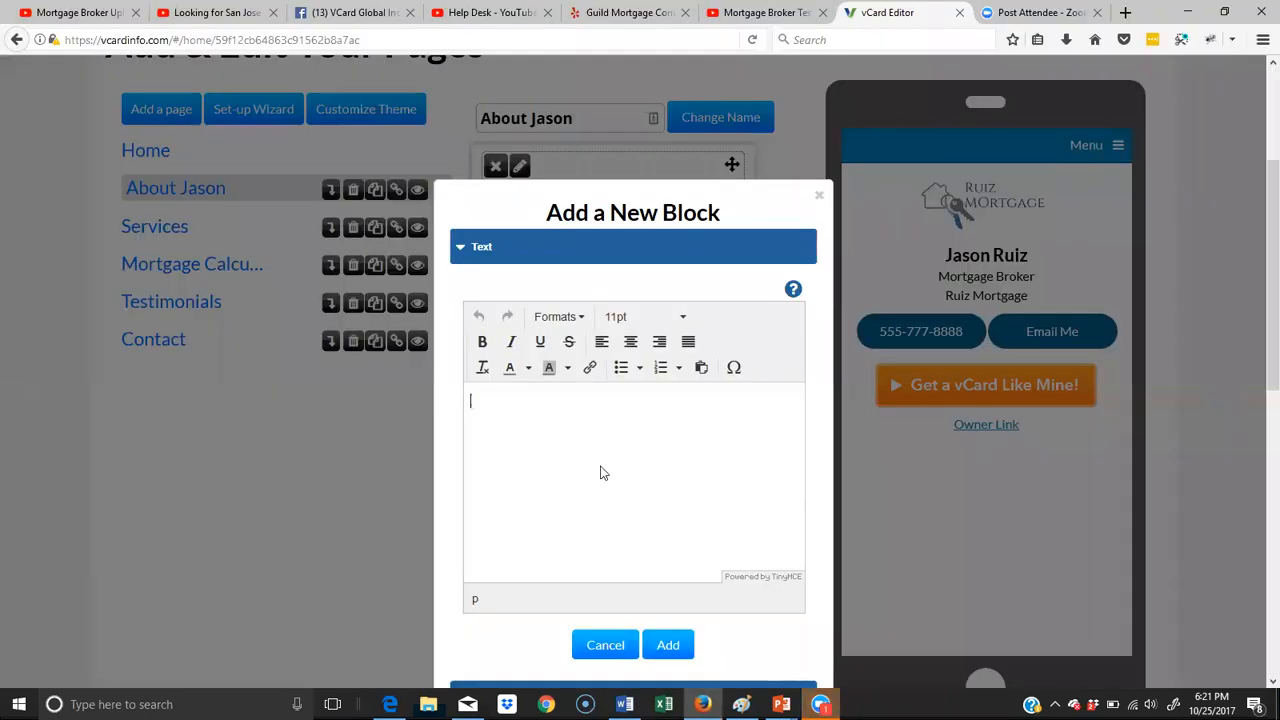
right_click(475, 395)
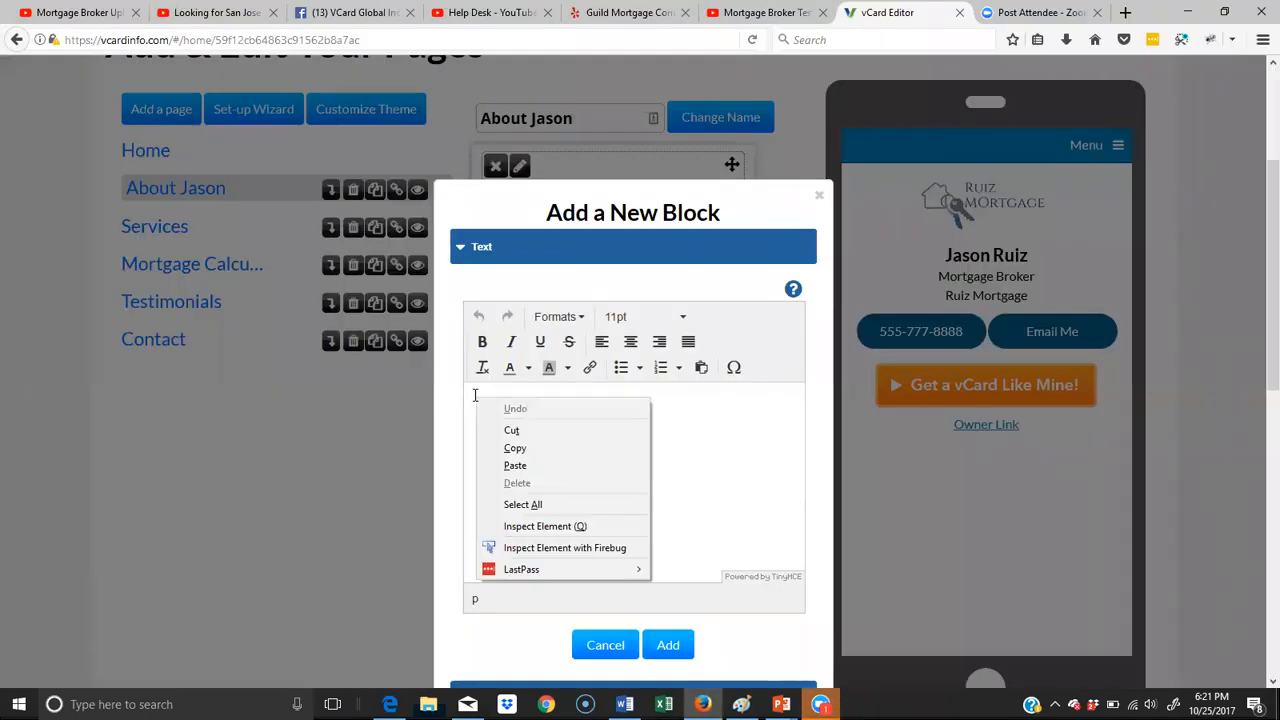
click(508, 461)
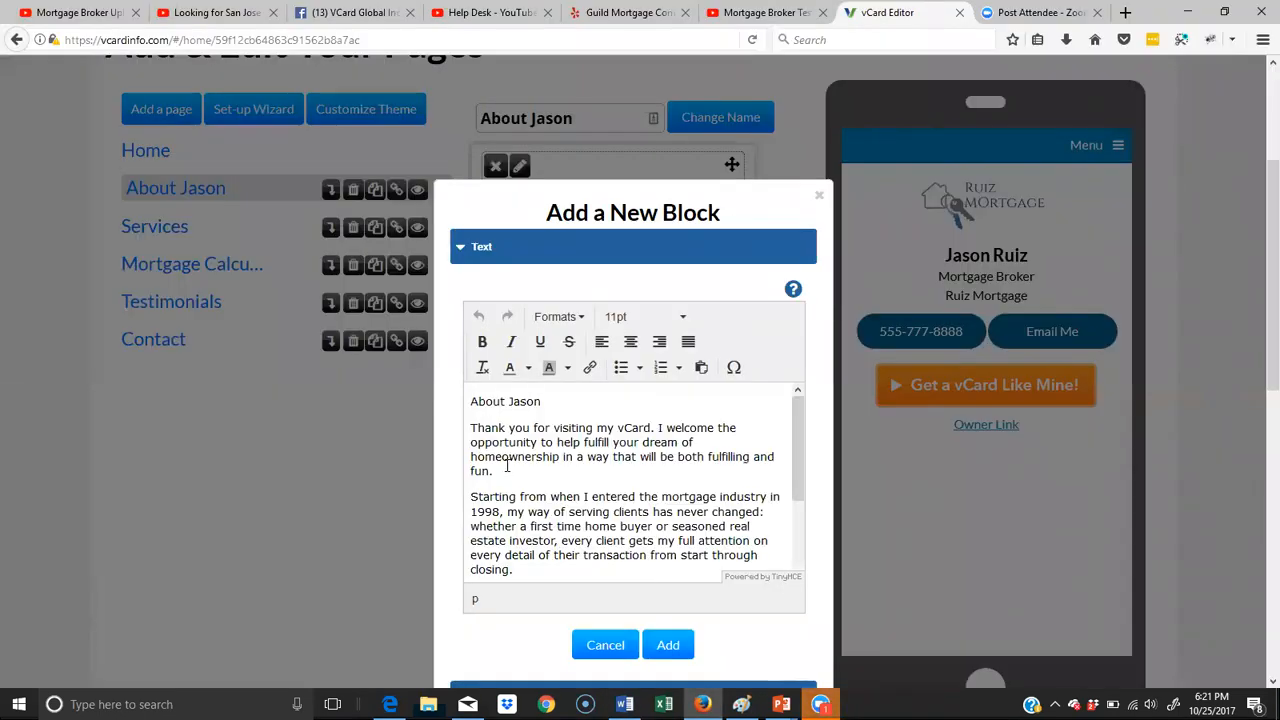
scroll(582, 480, down, 3)
scroll(584, 480, up, 3)
- Try to apply the Header 2 format to the About heading in the text block
drag(575, 401, 455, 402)
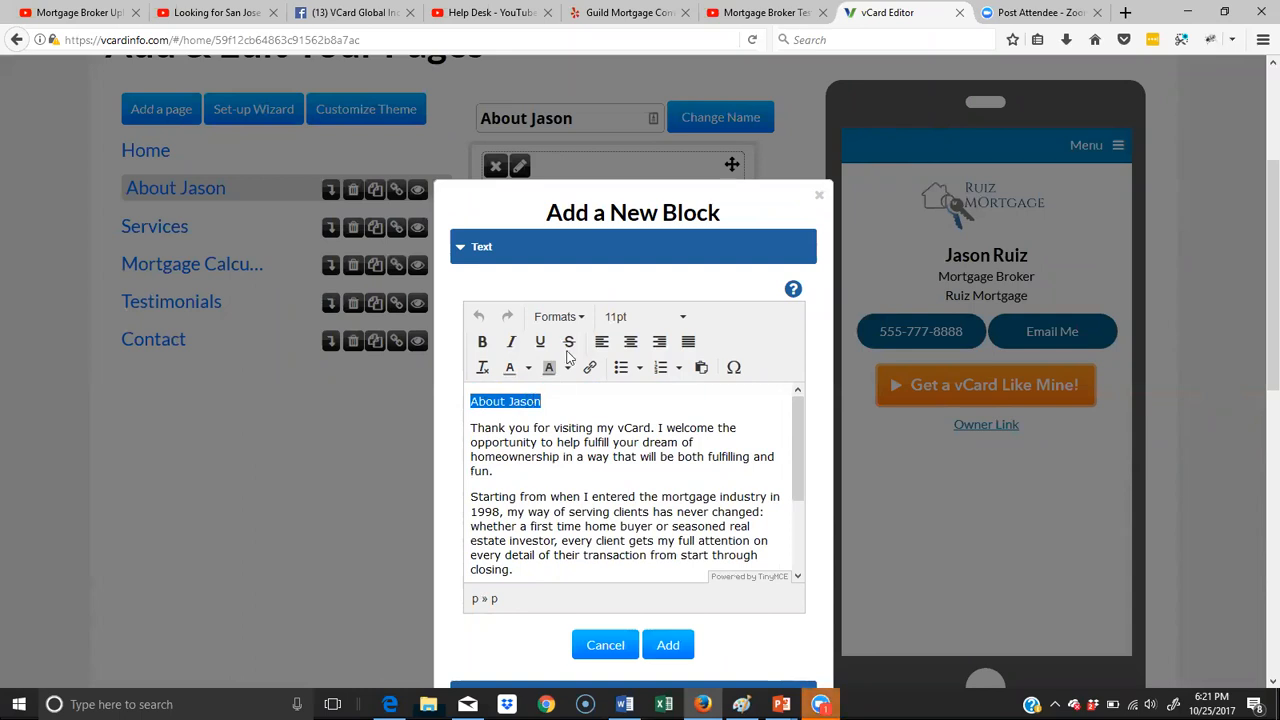
click(585, 320)
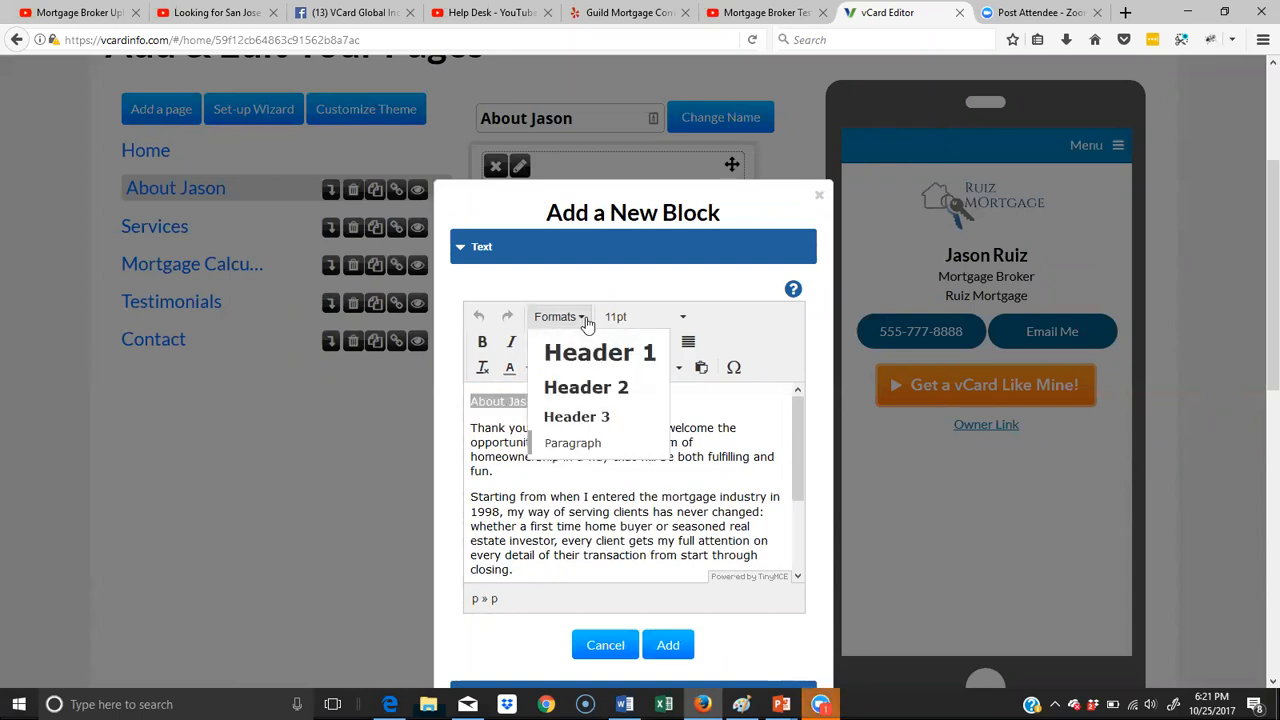
click(591, 388)
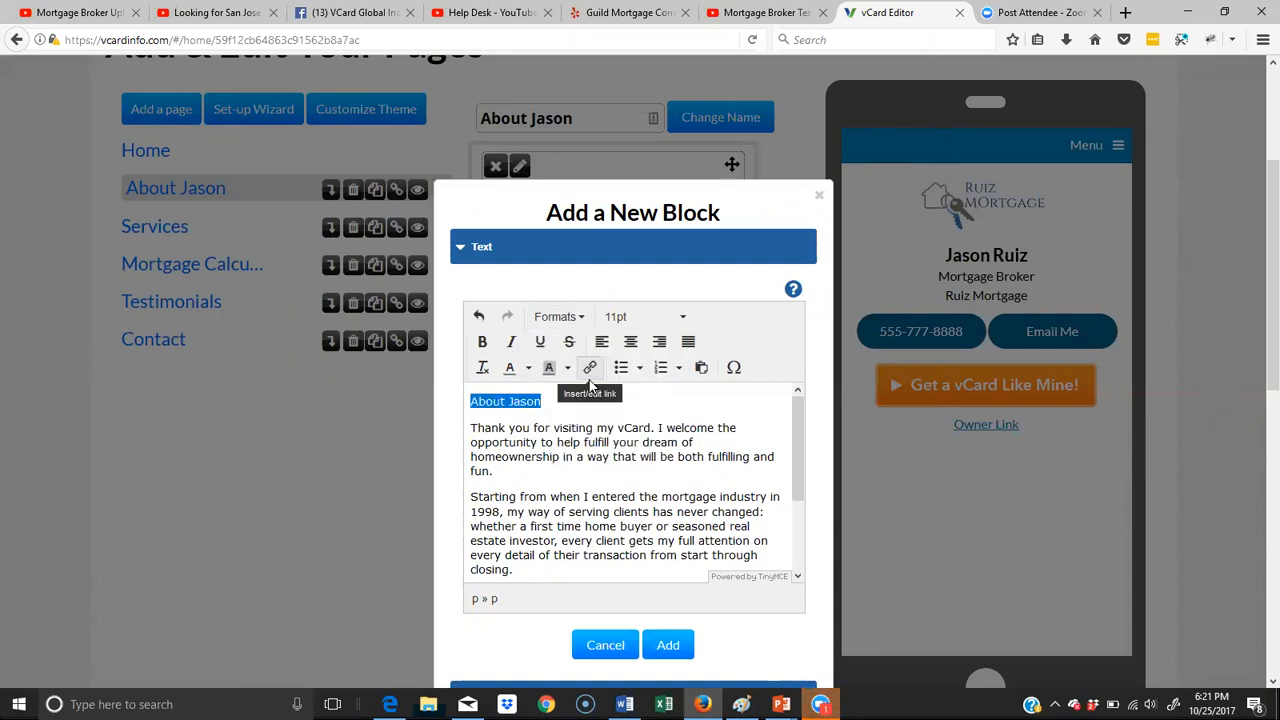
click(557, 316)
click(575, 395)
click(544, 402)
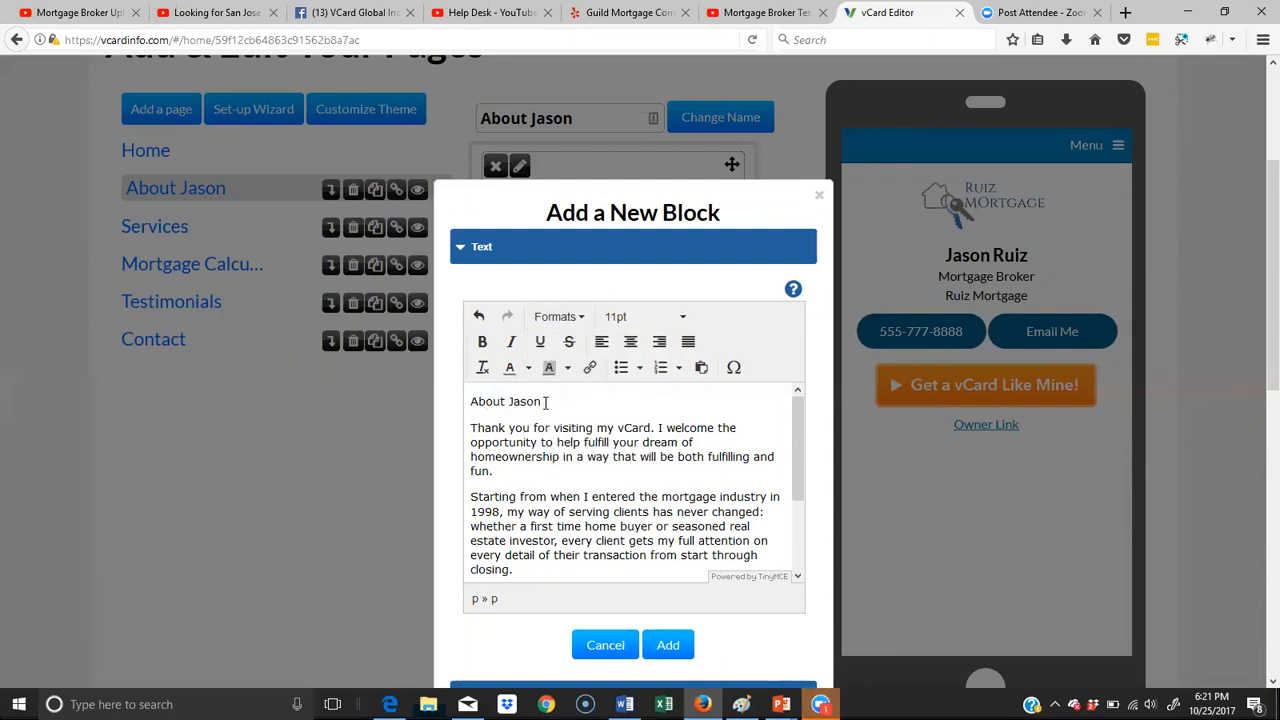
- Clear the formatting of the entire pasted About text and go back to its heading
drag(471, 401, 757, 640)
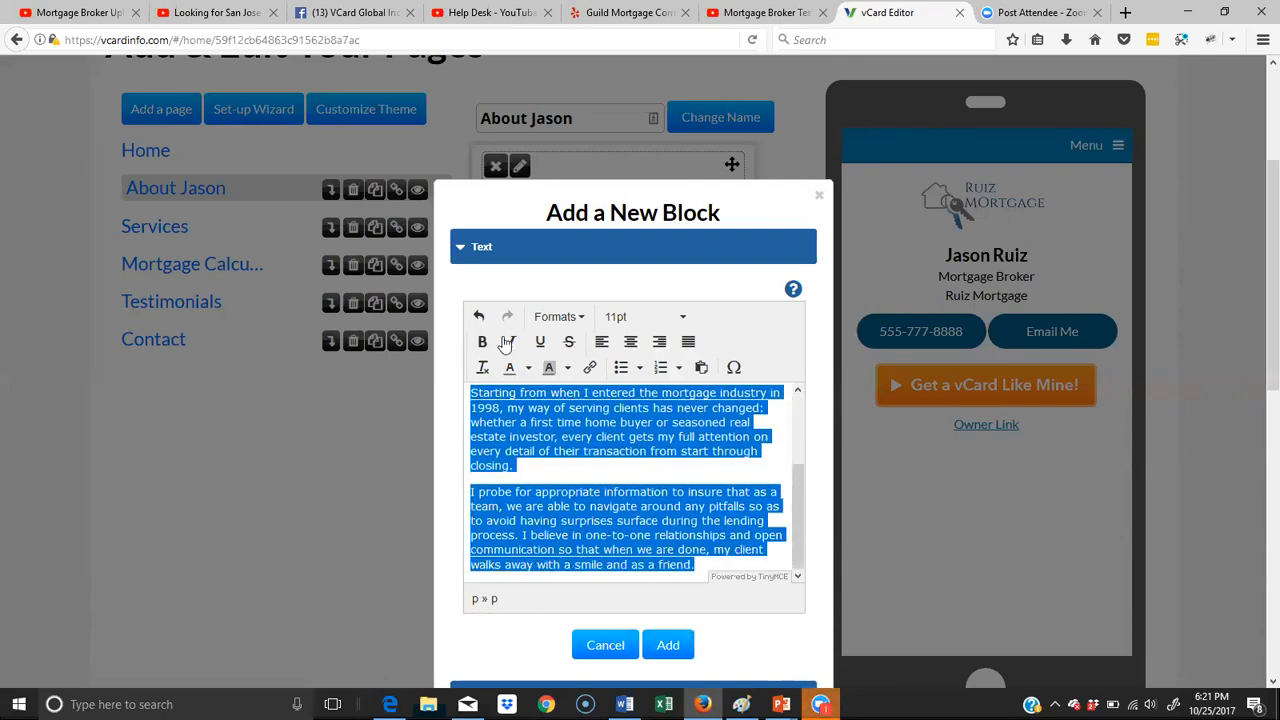
click(484, 377)
click(575, 490)
scroll(578, 460, up, 2)
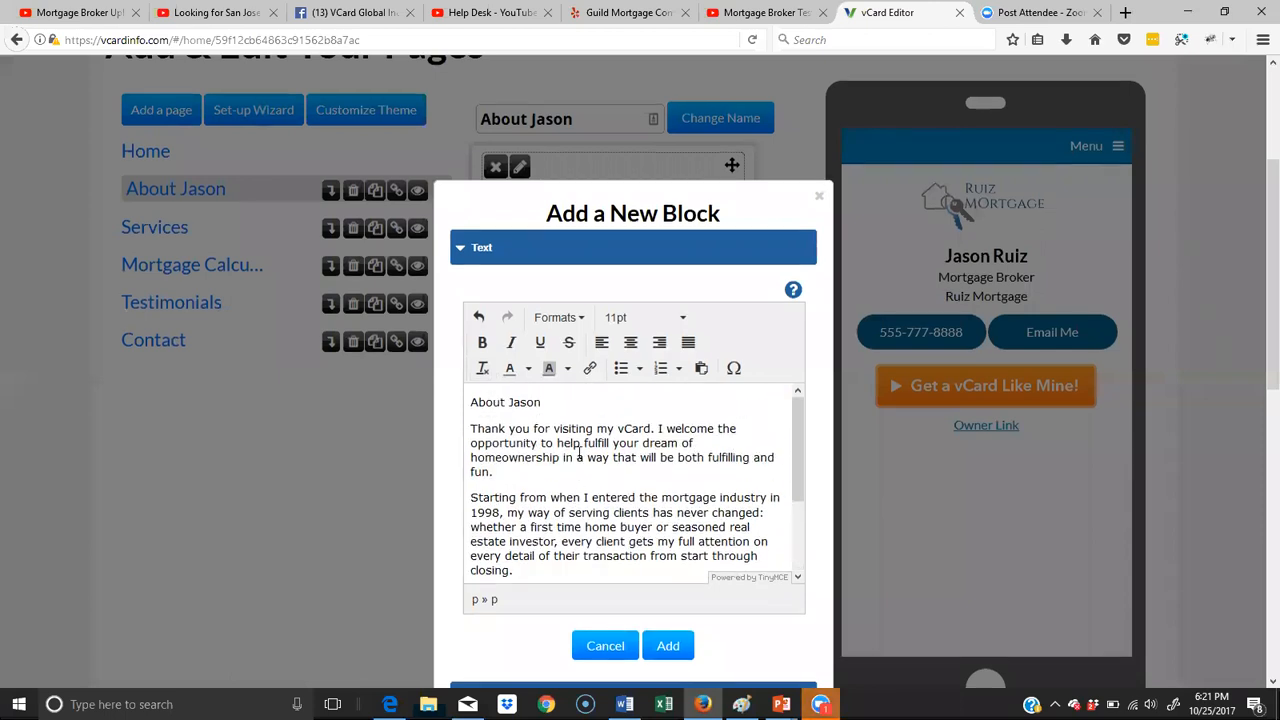
scroll(578, 455, up, 2)
scroll(560, 500, down, 1)
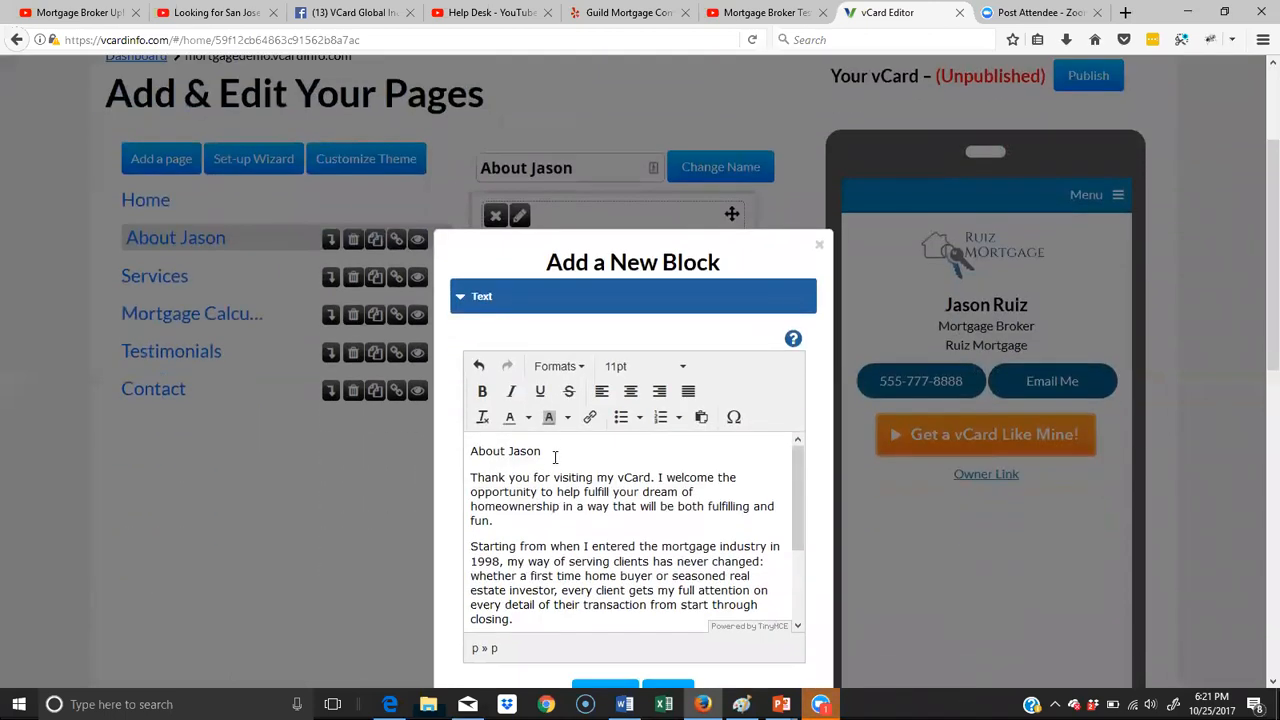
- Select the About heading and try the Header 2 format on it once more
shift+click(471, 451)
click(559, 366)
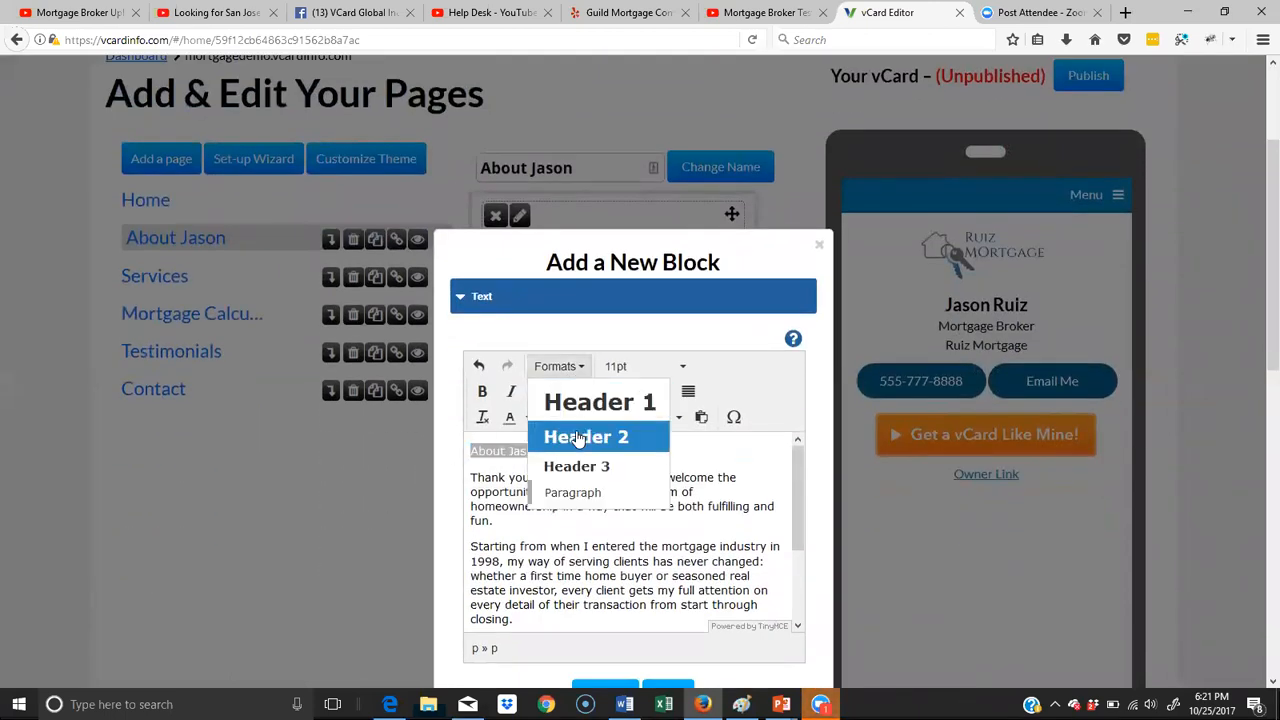
click(578, 438)
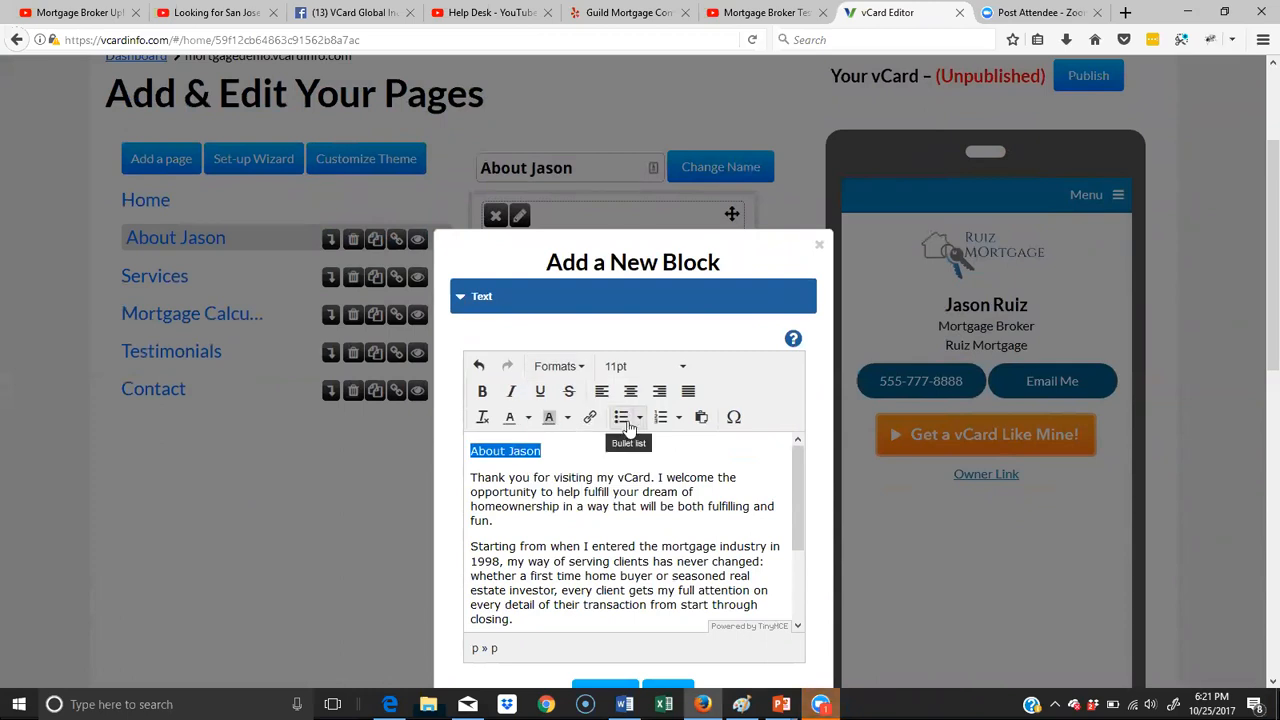
- Enlarge the selected About heading to 17 pt and further to 20 pt
click(675, 373)
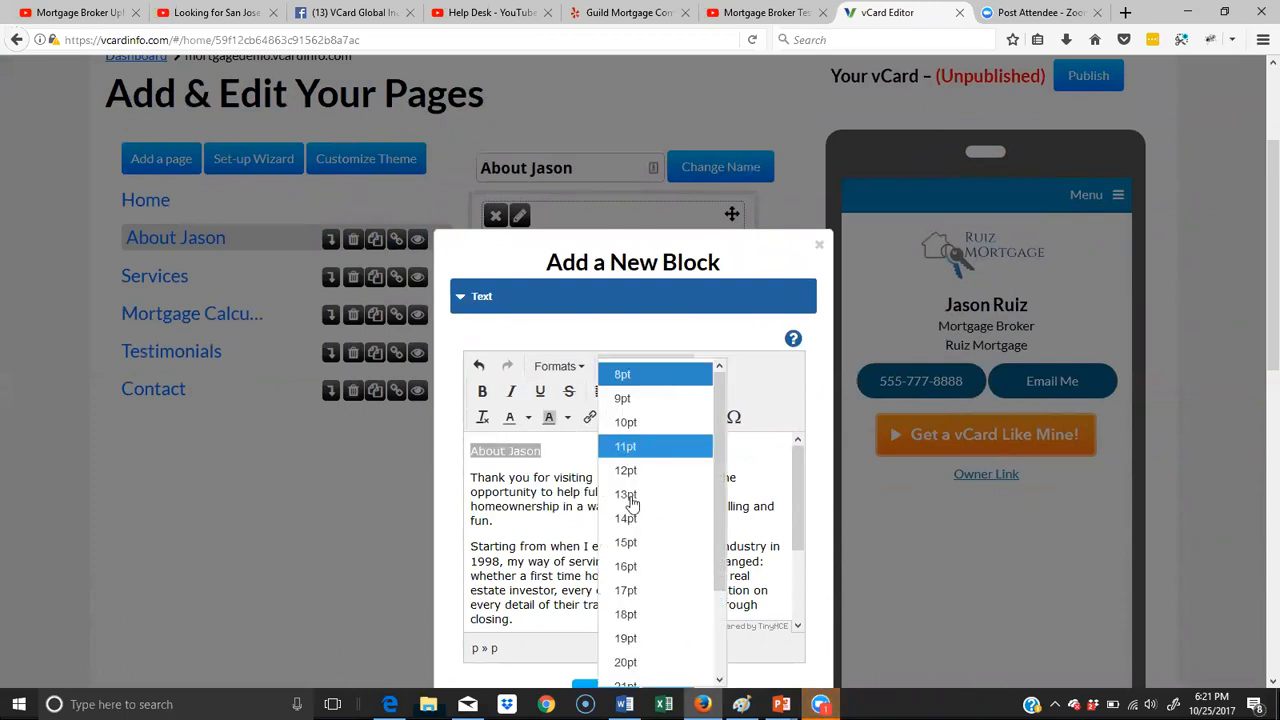
click(640, 592)
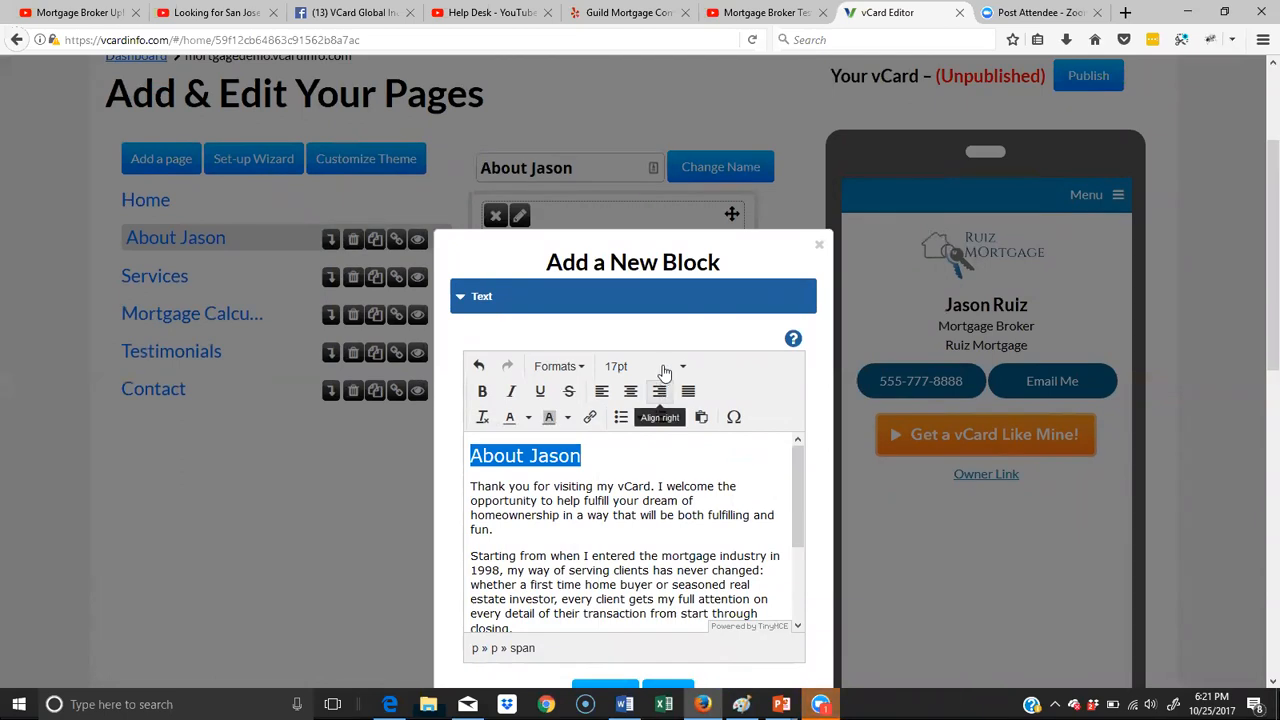
scroll(690, 178, down, 2)
click(681, 183)
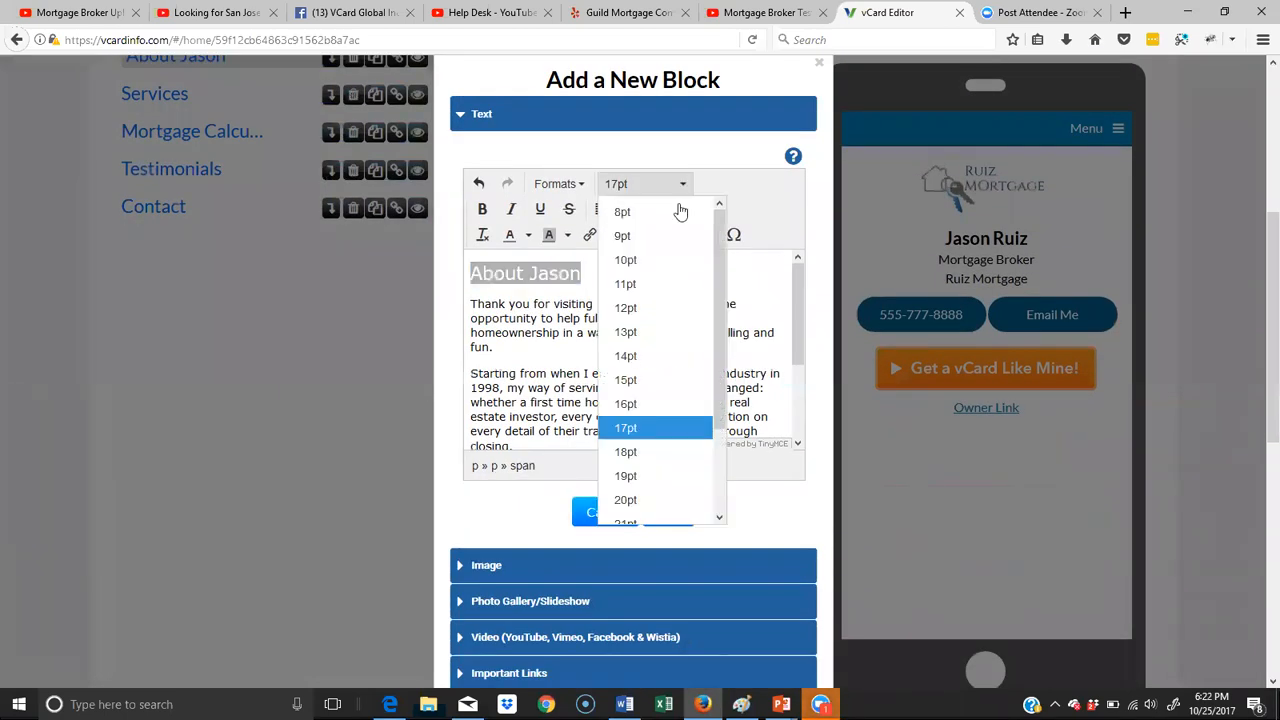
click(630, 392)
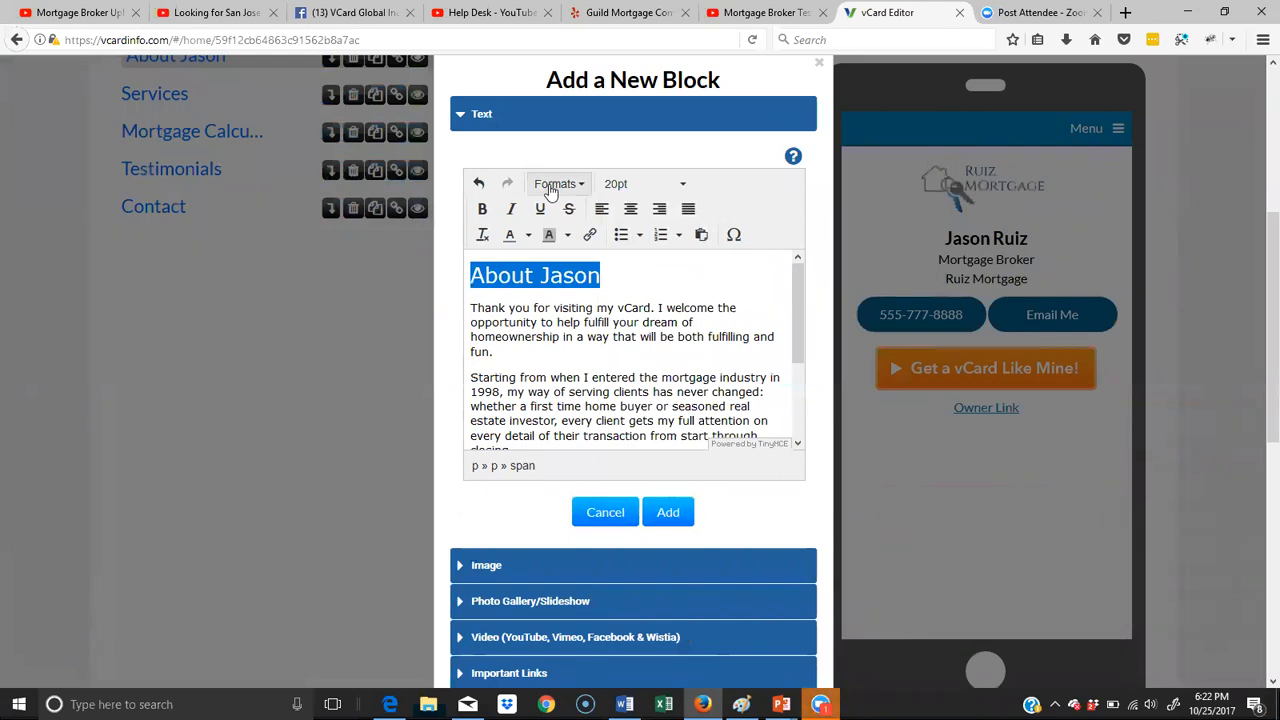
- Make the About heading bold and set its font size to 23 pt
click(481, 210)
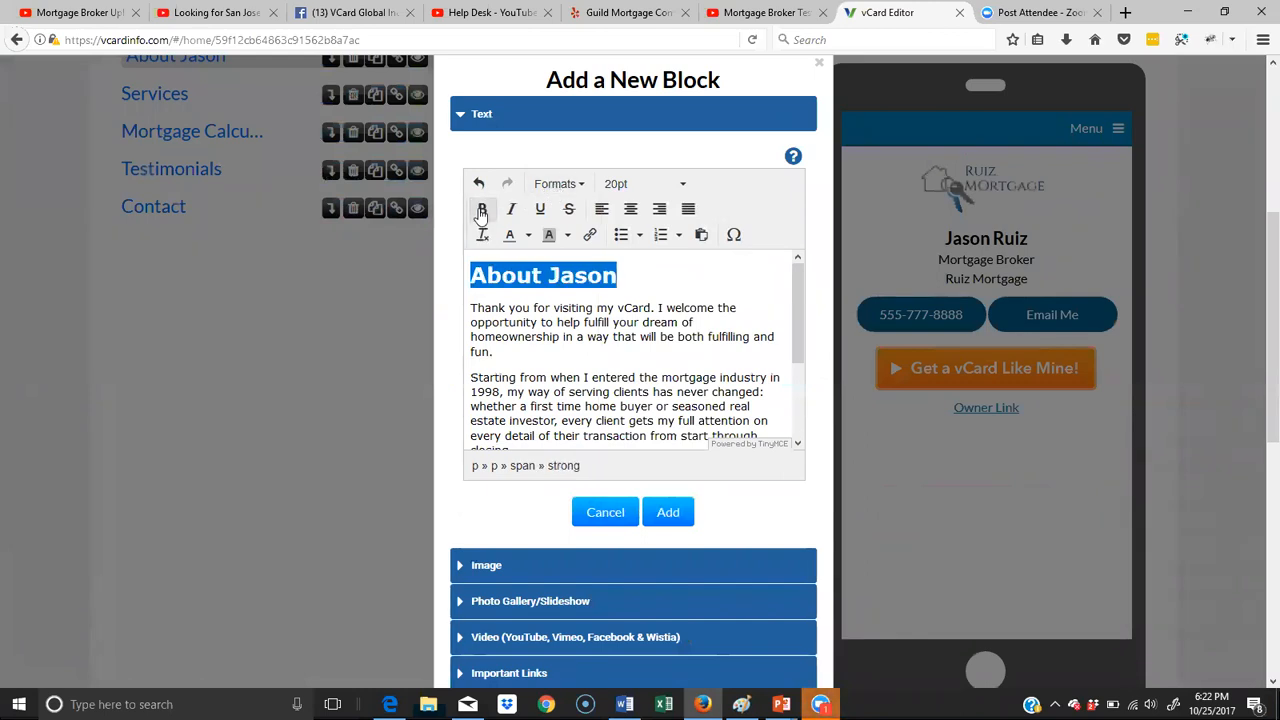
click(651, 188)
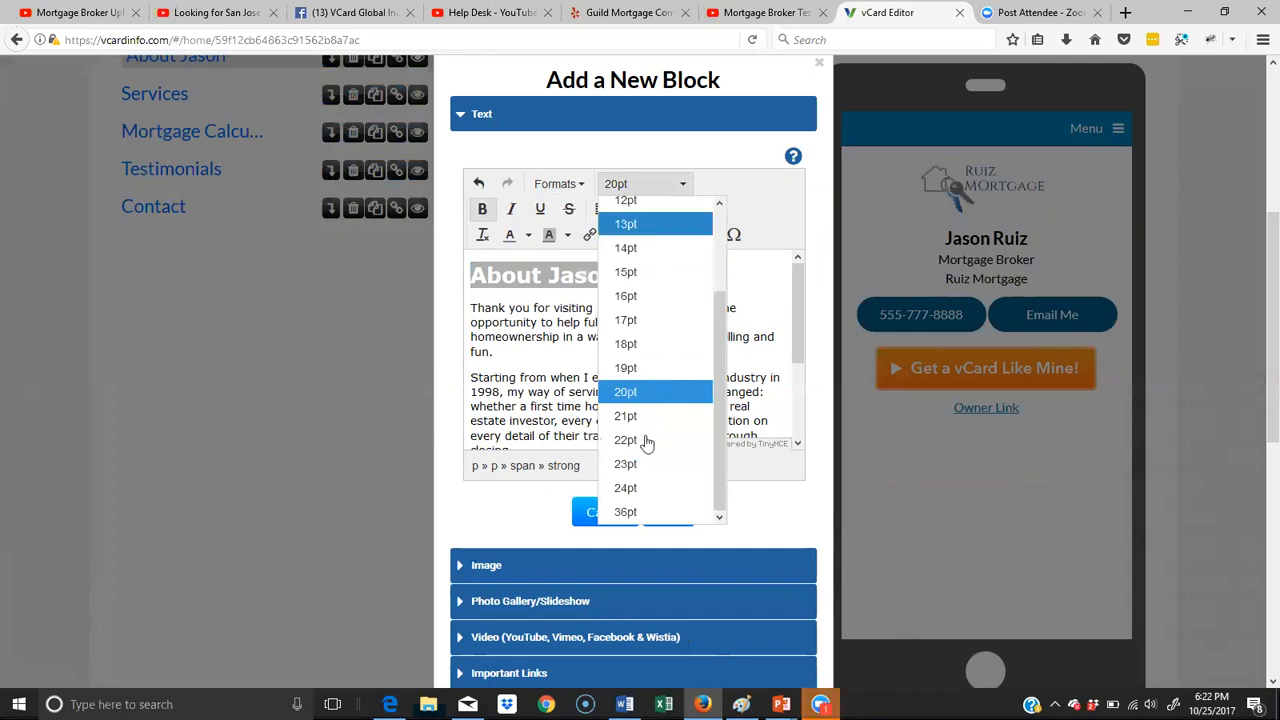
click(637, 464)
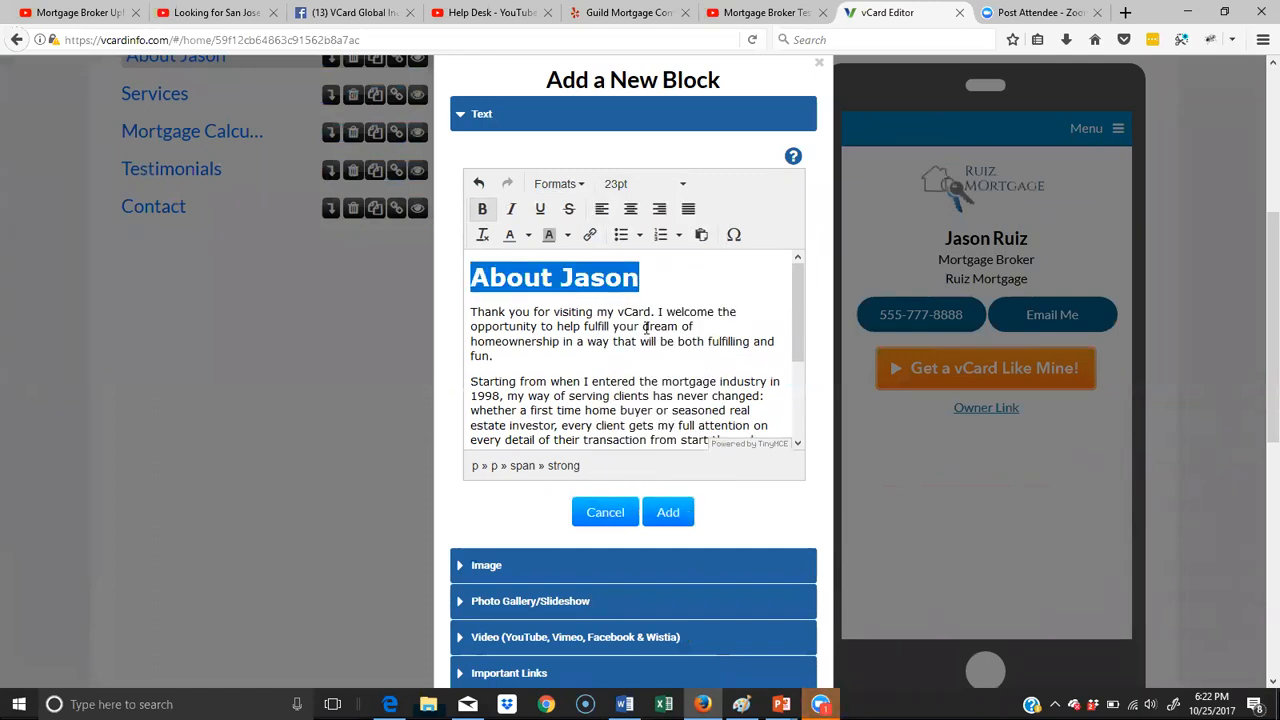
- Check the formatted About text through to its end and add it to the page as a text block
scroll(644, 326, down, 2)
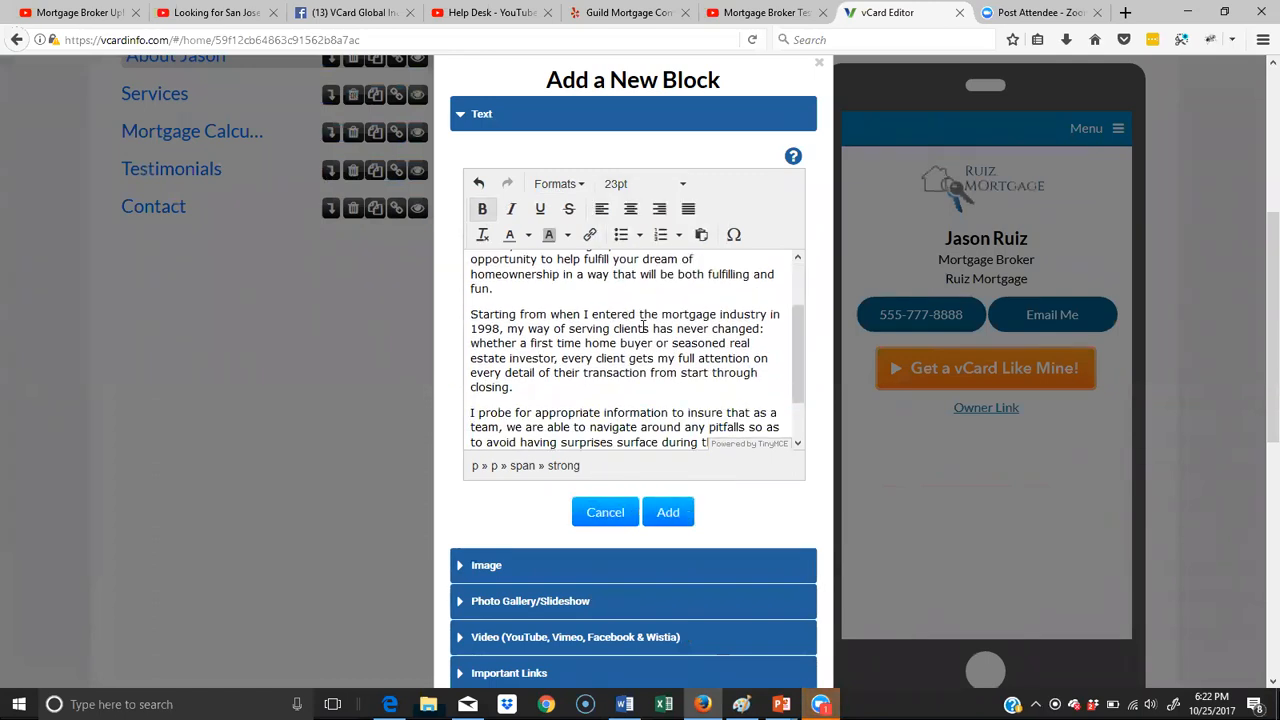
scroll(565, 309, up, 2)
scroll(563, 313, down, 3)
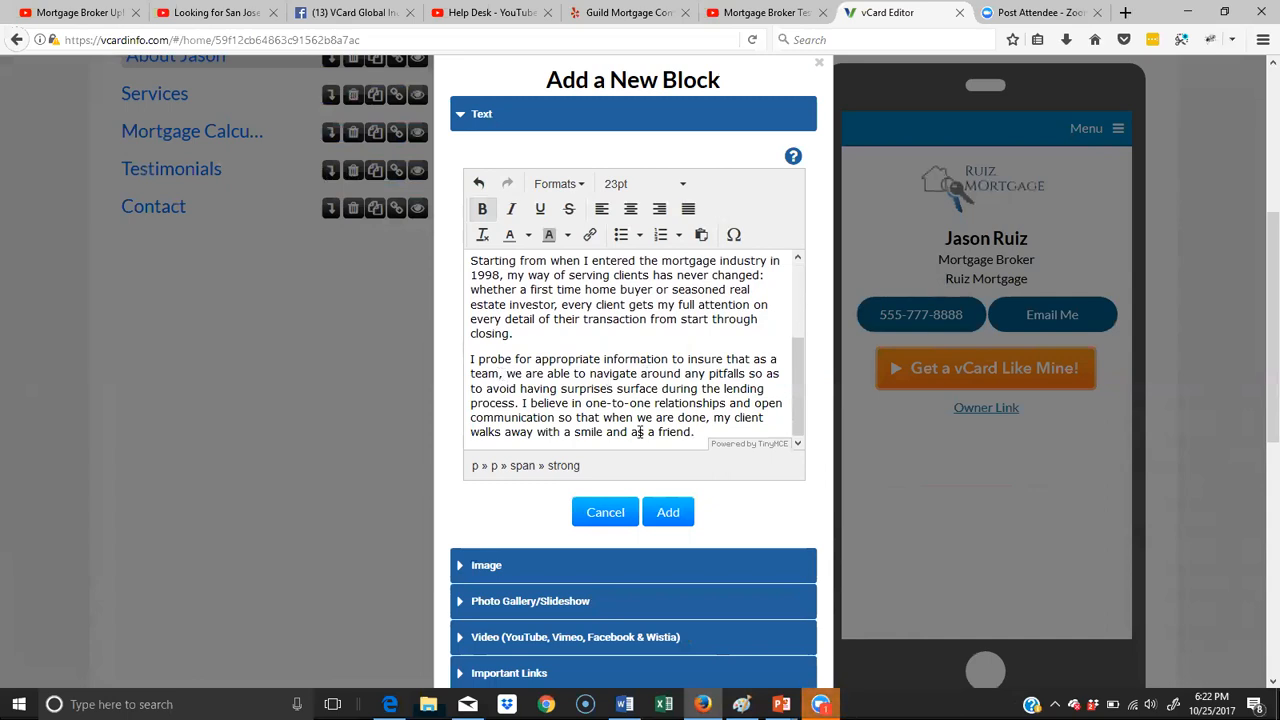
scroll(624, 435, up, 3)
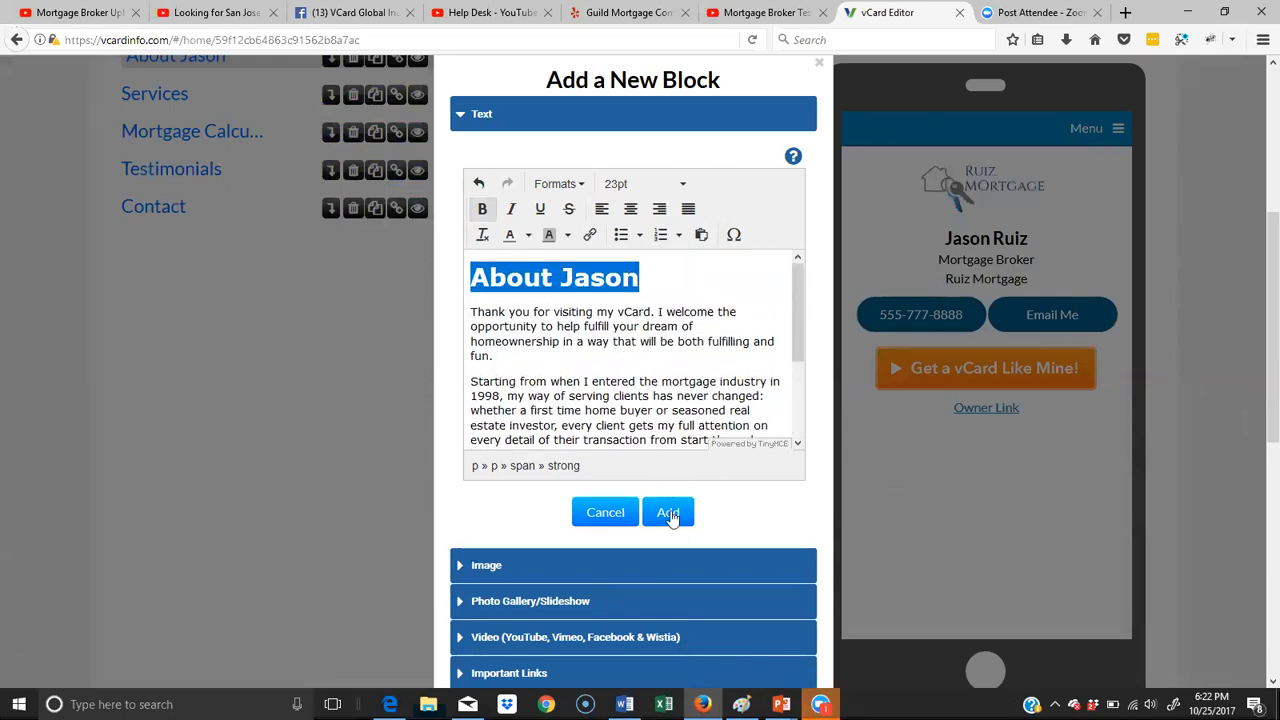
click(668, 513)
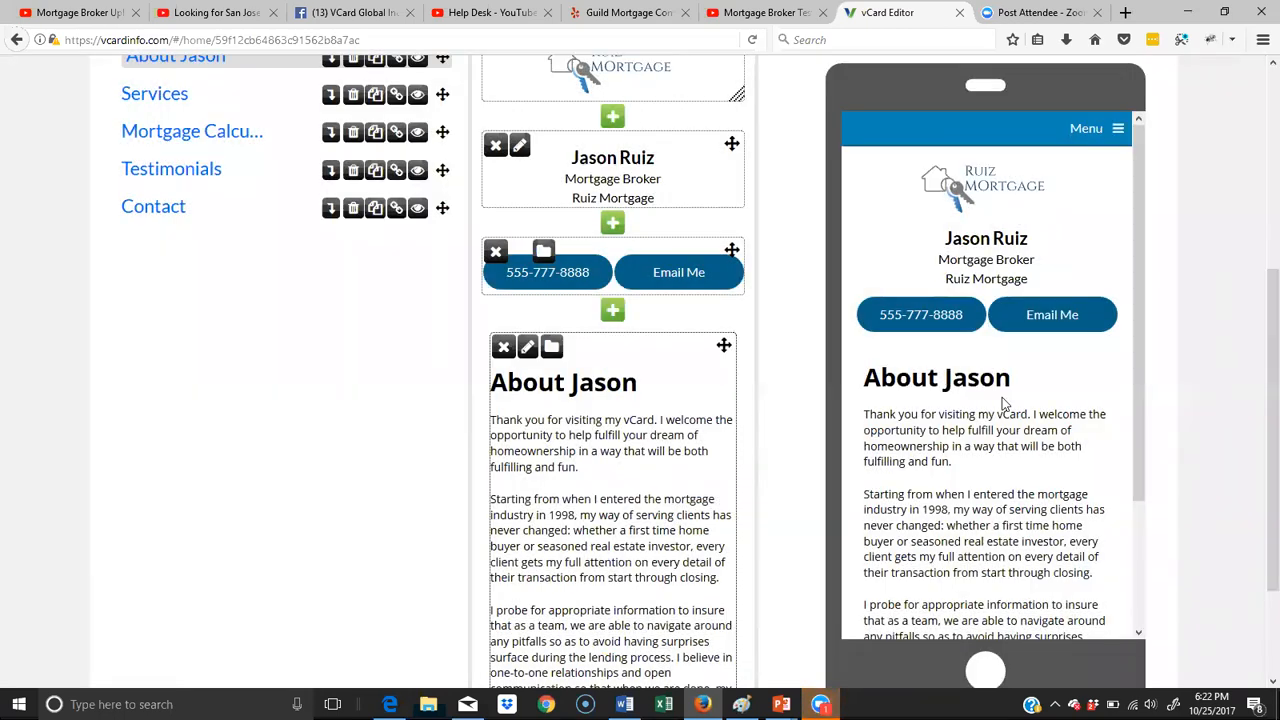
scroll(1003, 403, down, 3)
scroll(1008, 398, up, 3)
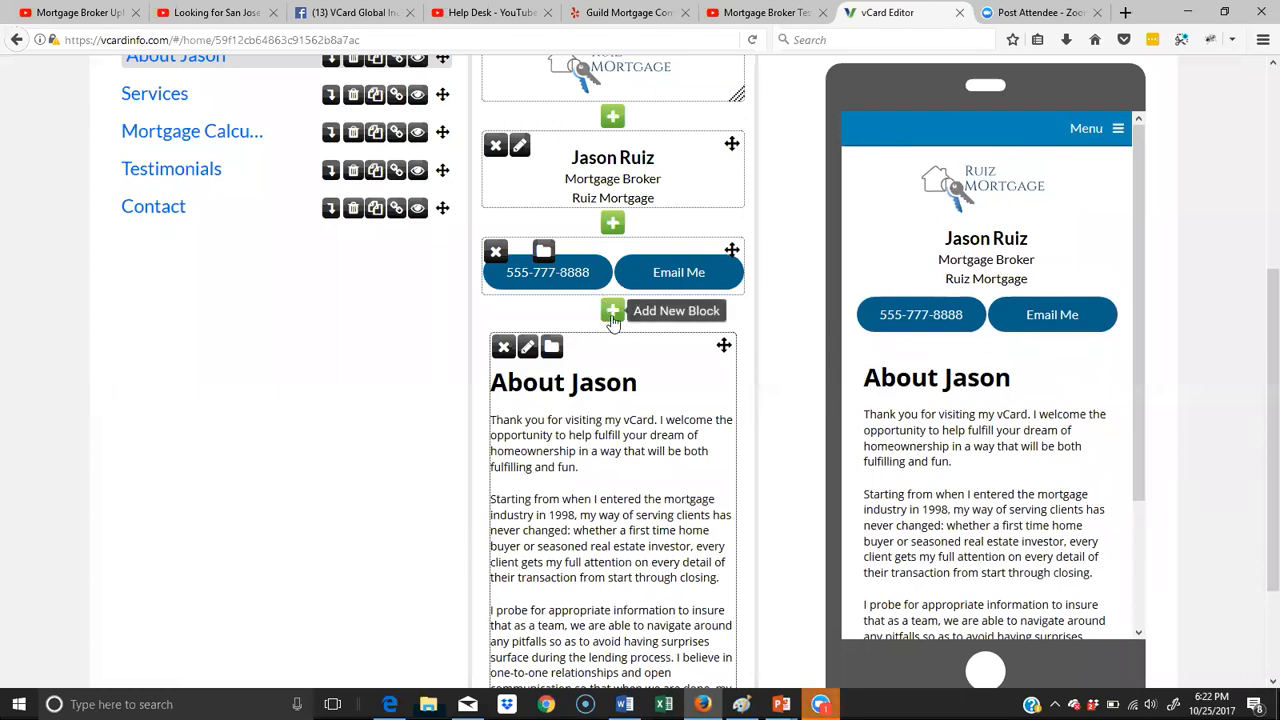
- Start a new image block between the contact buttons and the About text, uploading pexels-photo-428331 from the mortgage folder
click(613, 314)
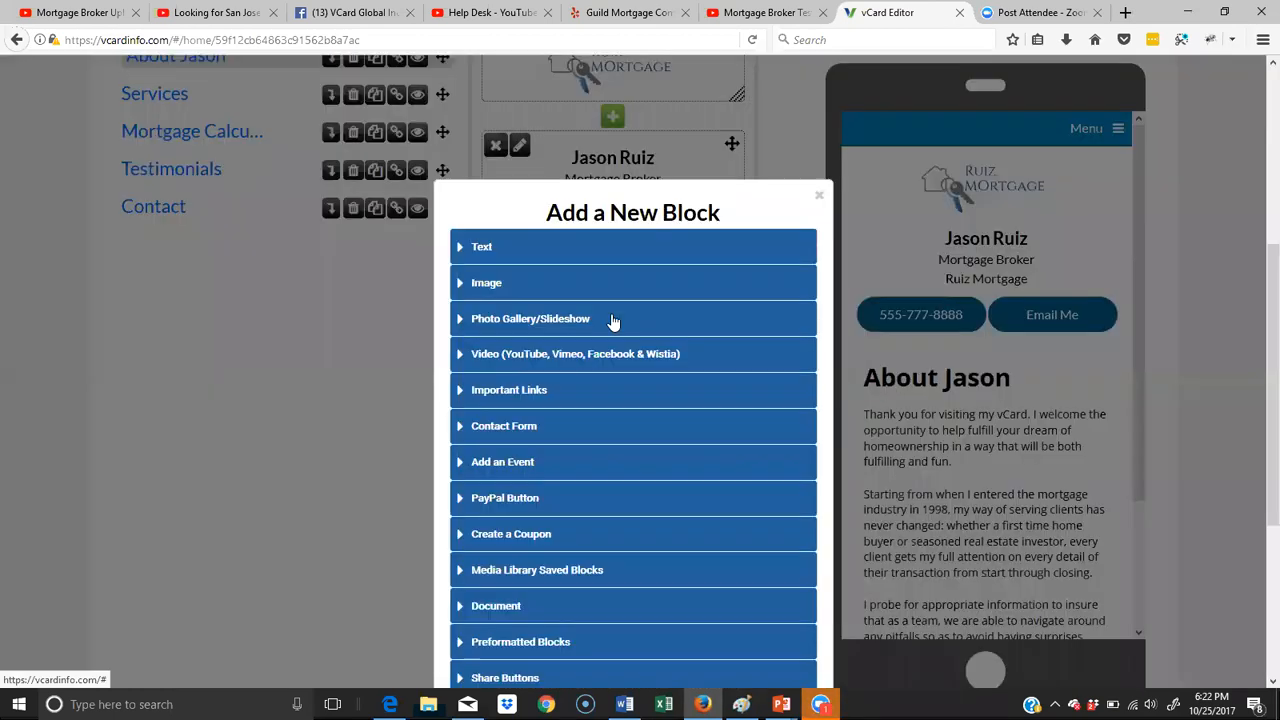
click(481, 286)
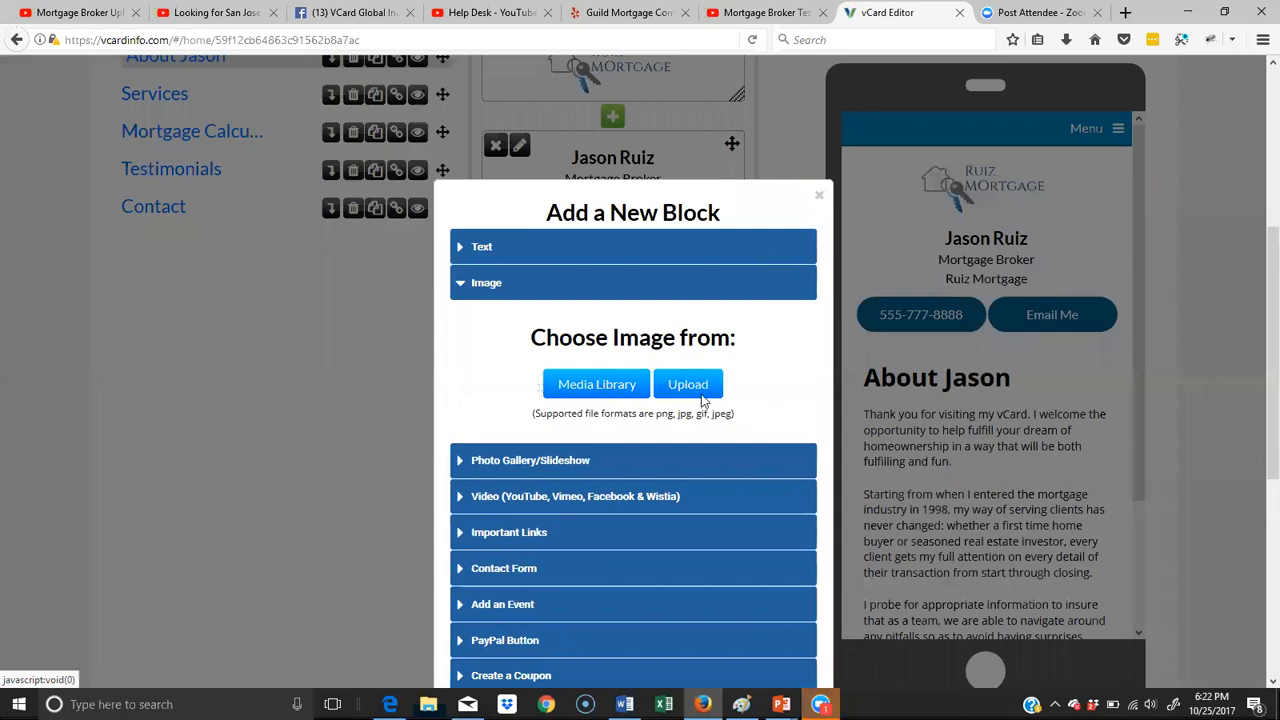
click(700, 392)
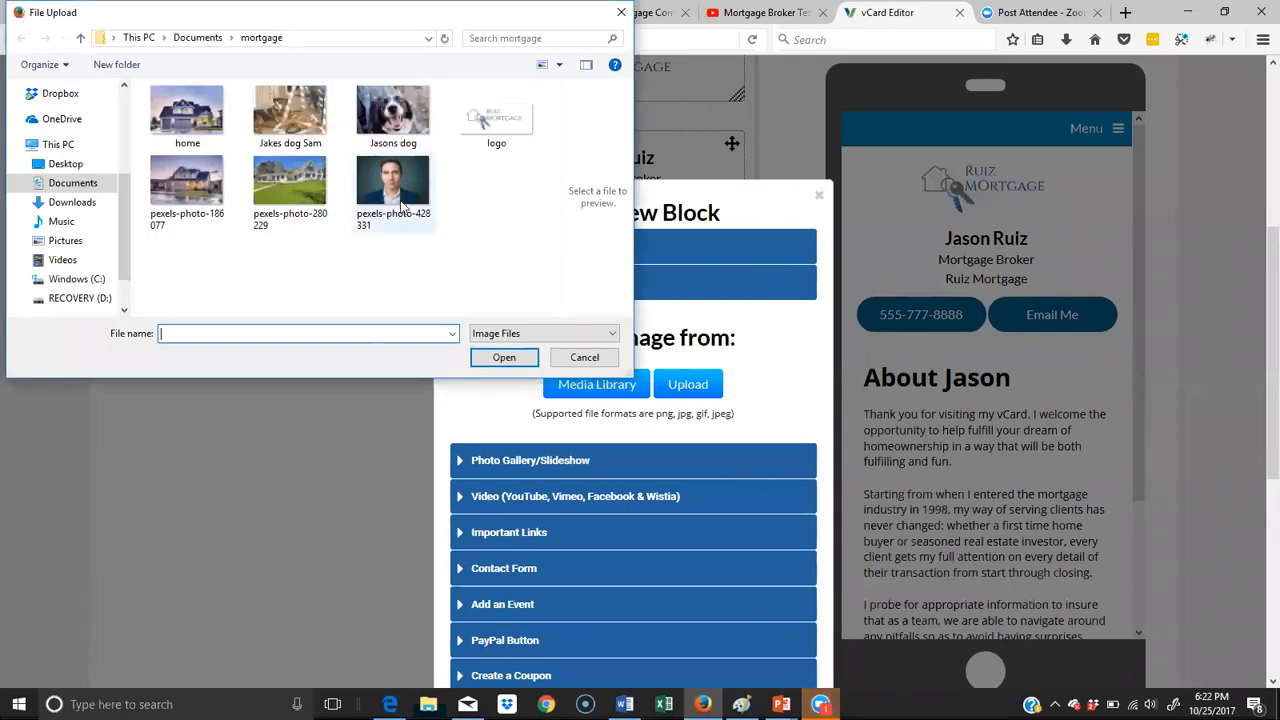
click(402, 205)
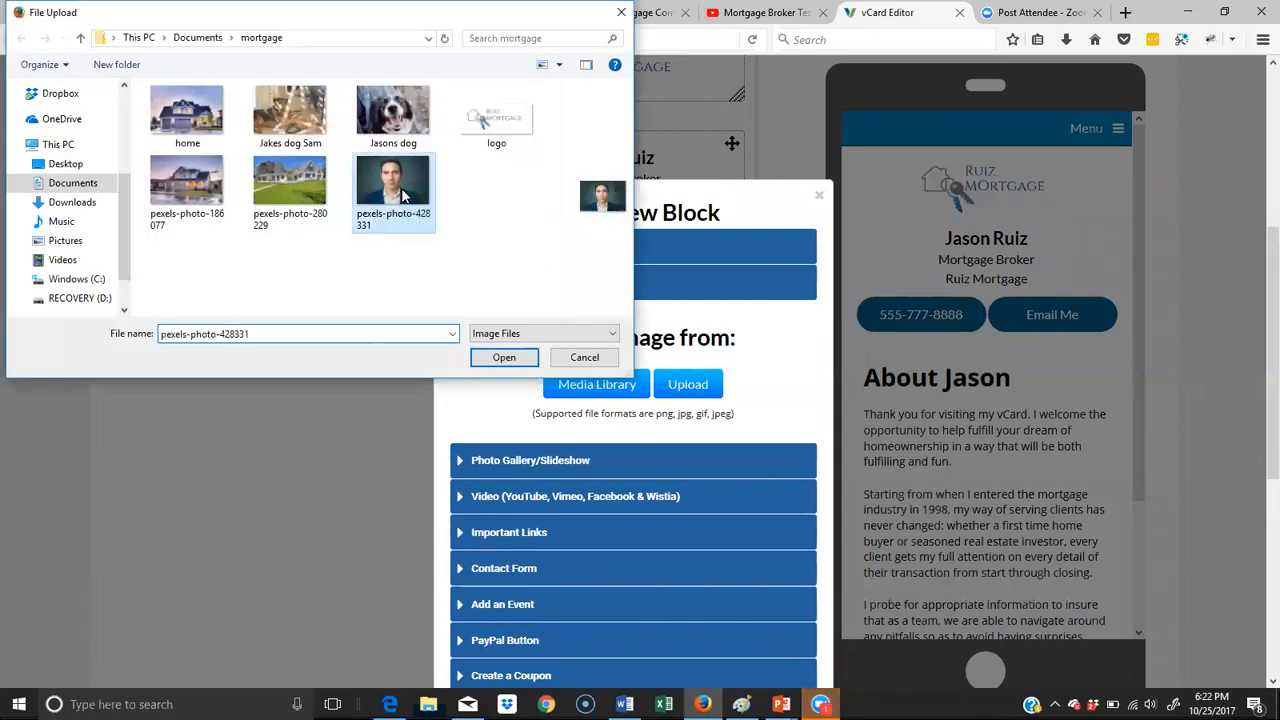
click(504, 358)
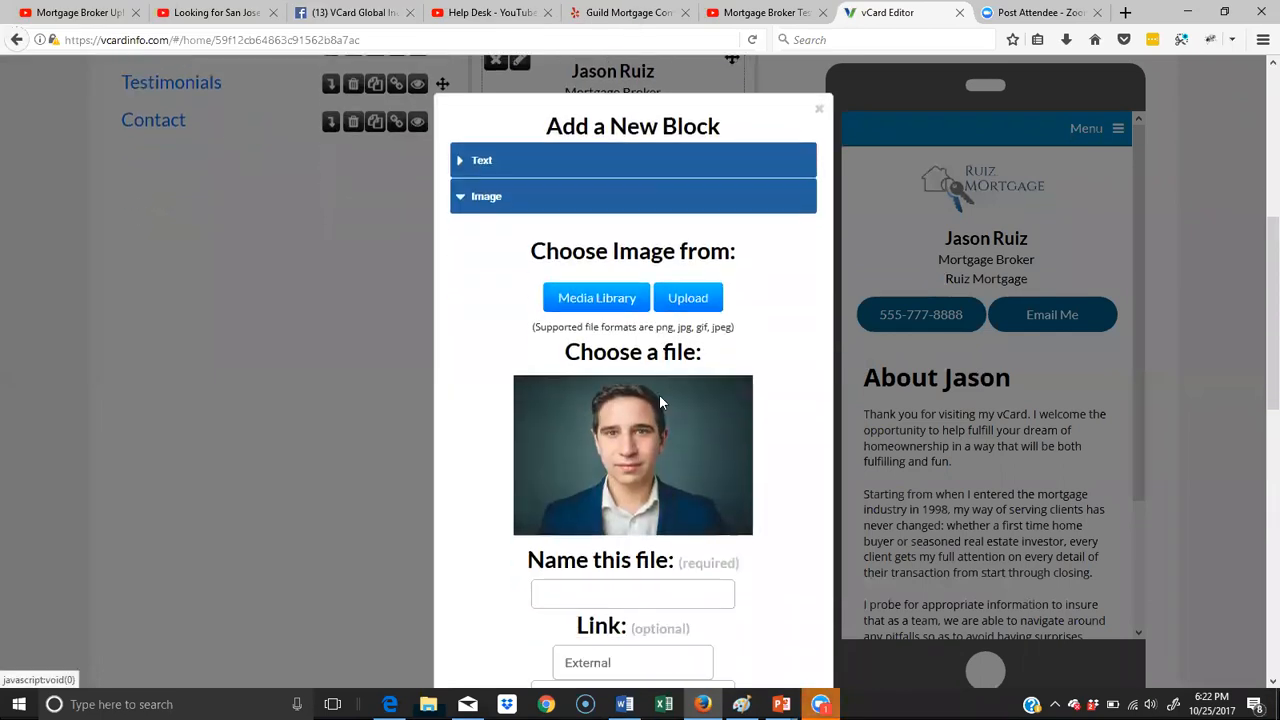
- Name the uploaded portrait file with the broker's first name in lowercase
scroll(640, 370, down, 5)
click(620, 325)
text(jason)
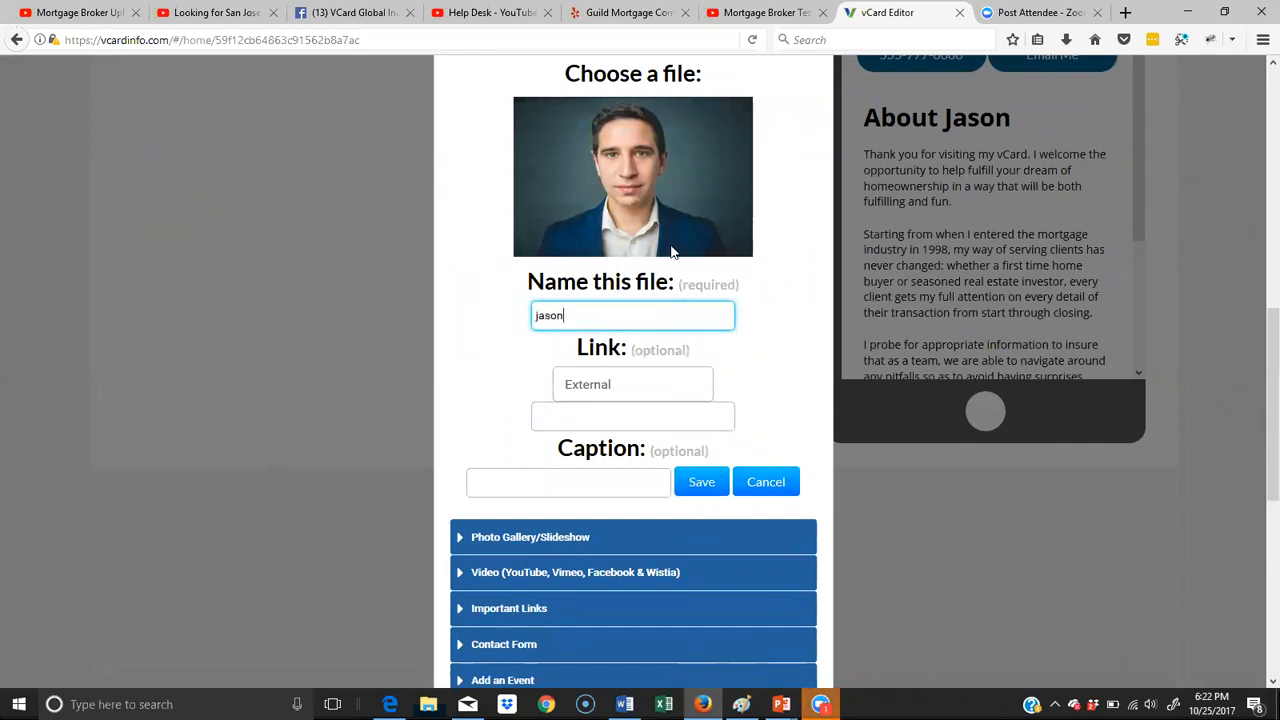
- Keep the portrait's link type as External, leave the link address and caption empty, and save the image block
scroll(672, 250, down, 3)
click(584, 237)
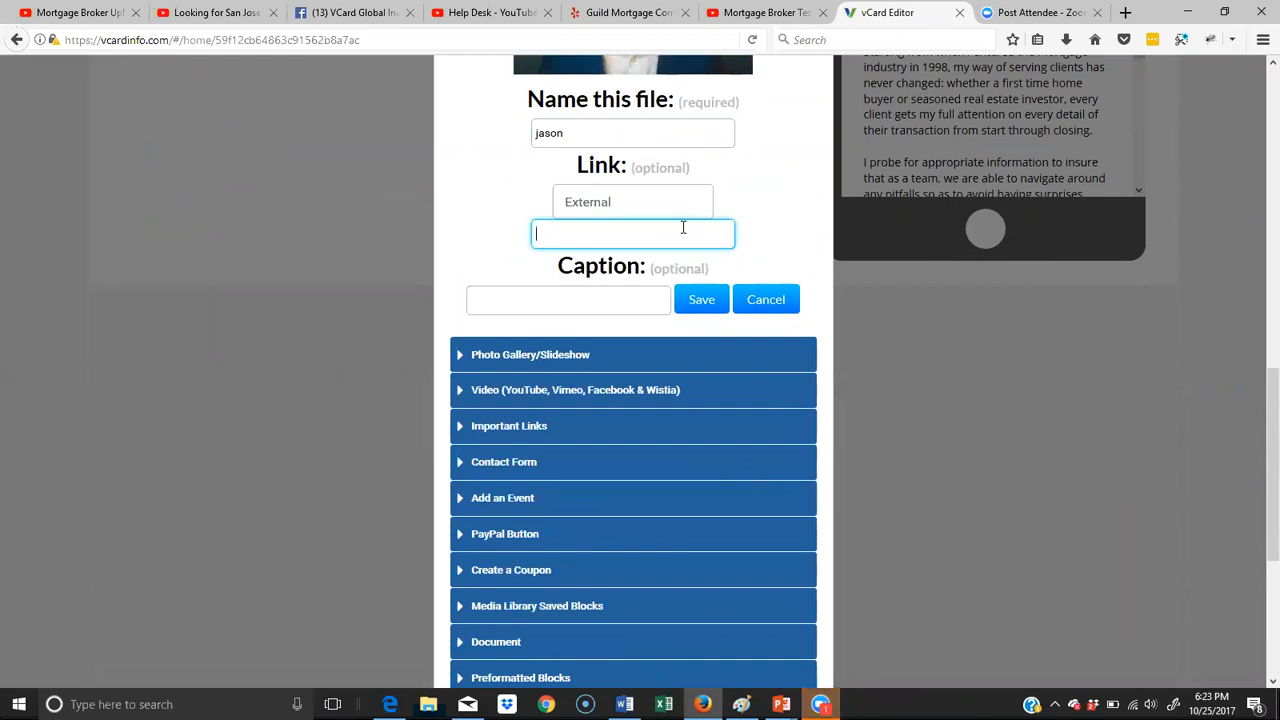
click(620, 206)
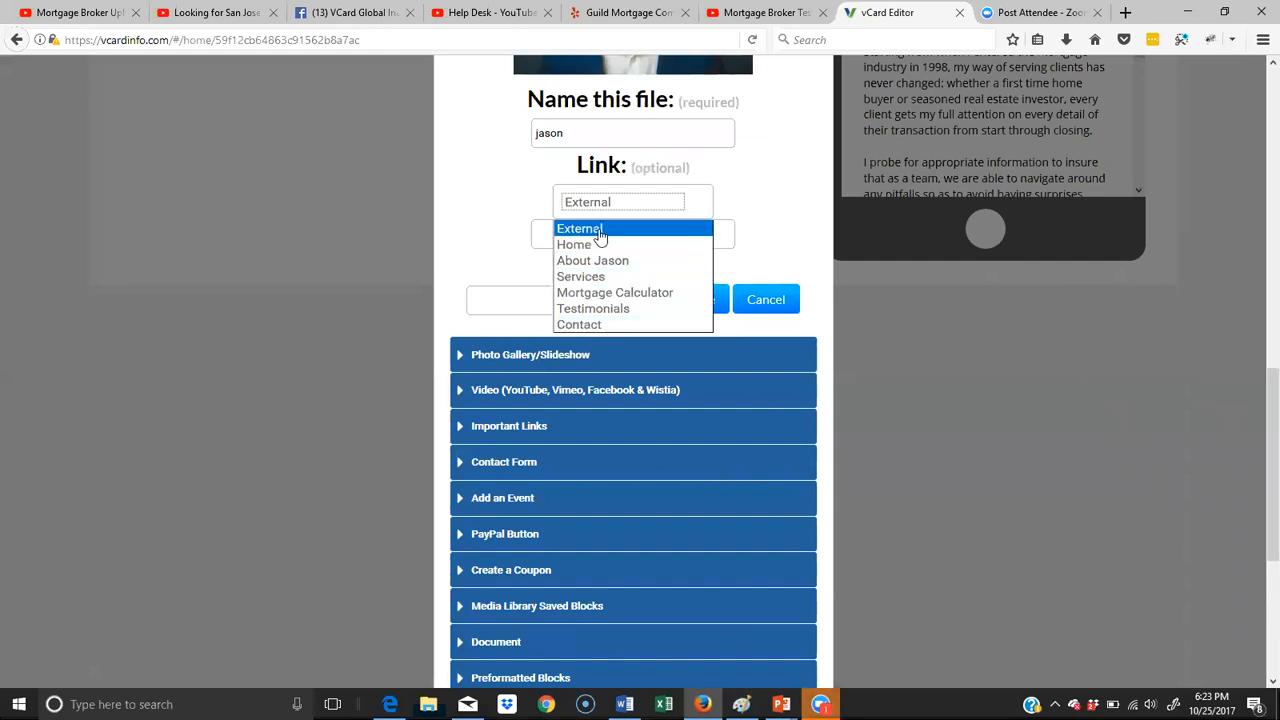
click(600, 230)
click(537, 302)
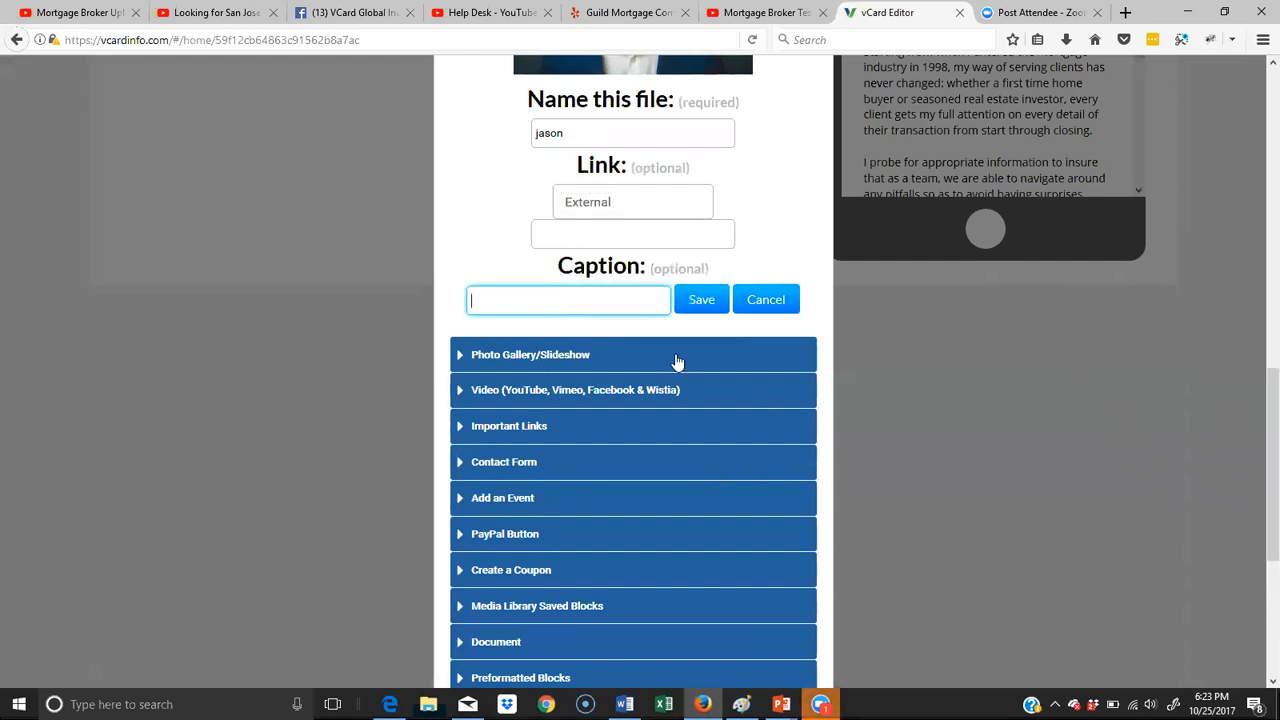
click(699, 302)
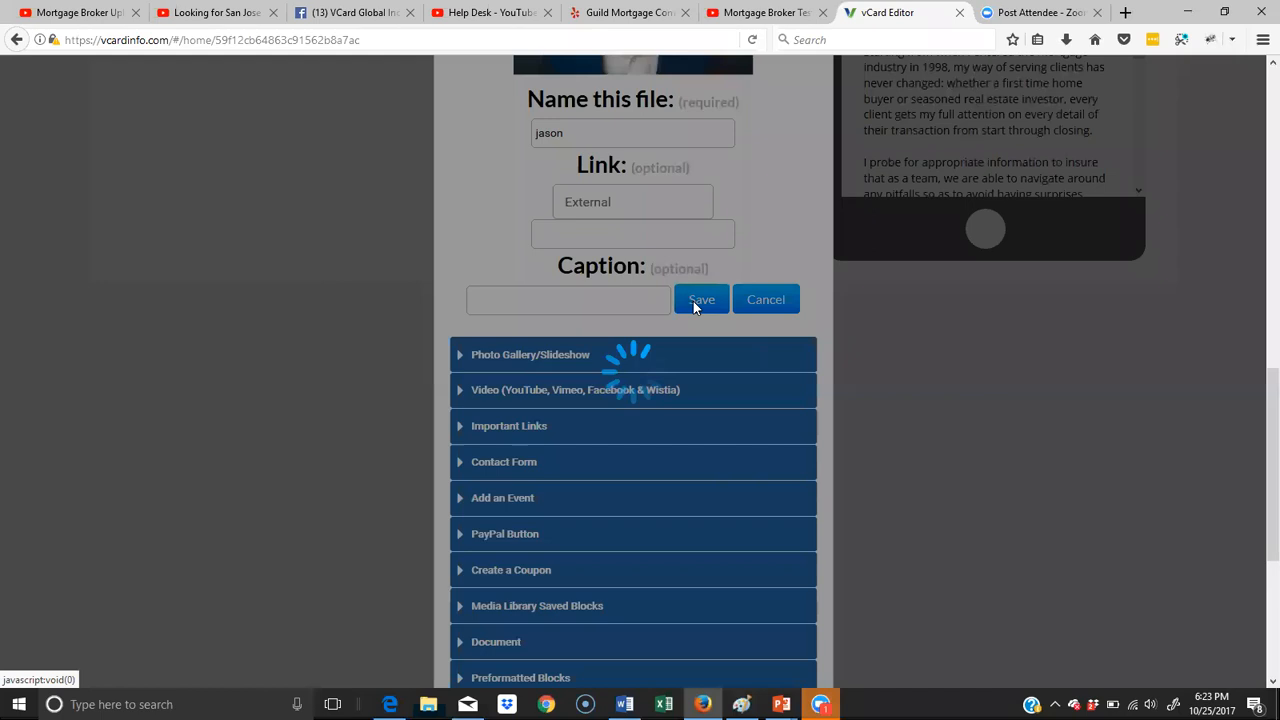
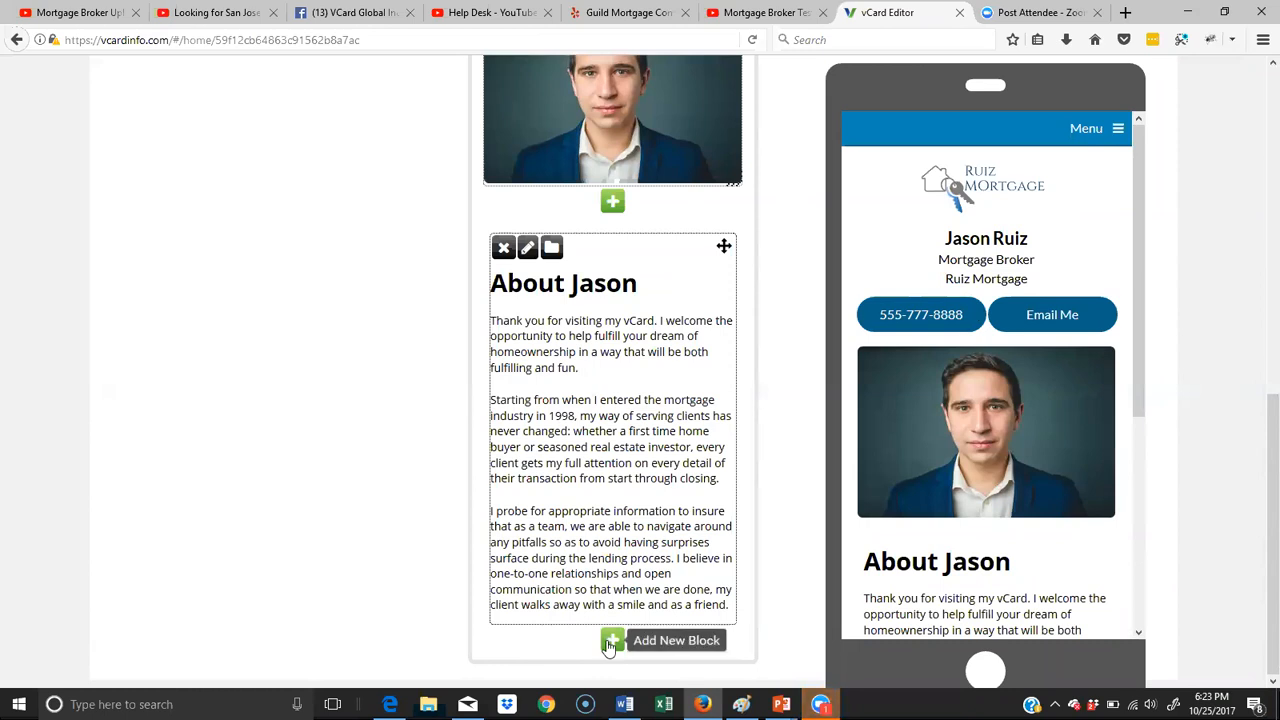
- Start a new image block below the About text, uploading Jakes dog Sam from the mortgage folder
scroll(1037, 517, down, 3)
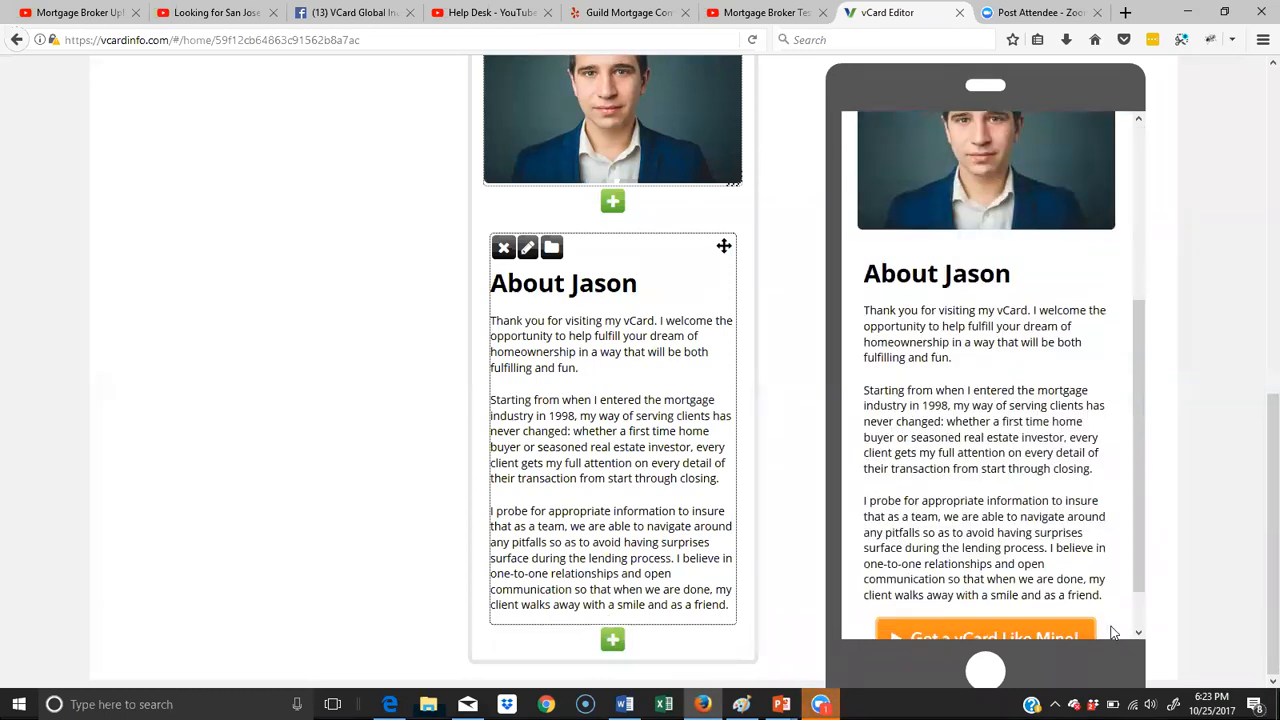
click(612, 639)
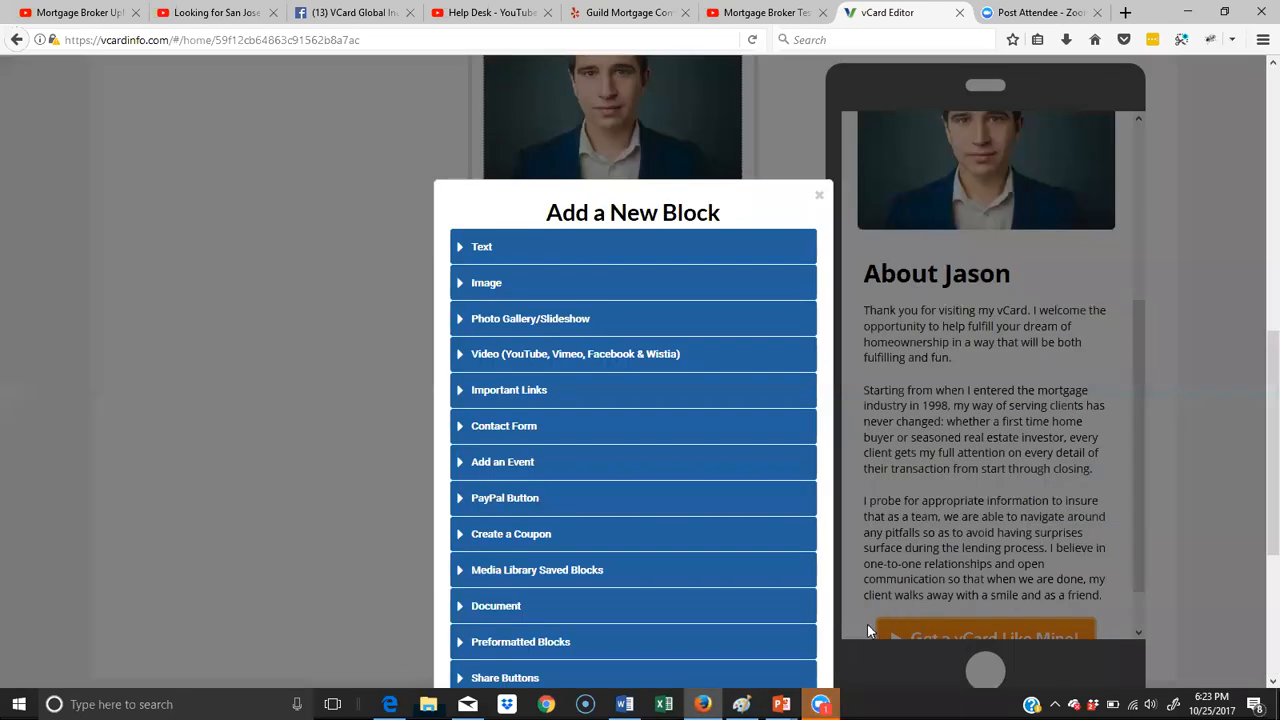
click(486, 284)
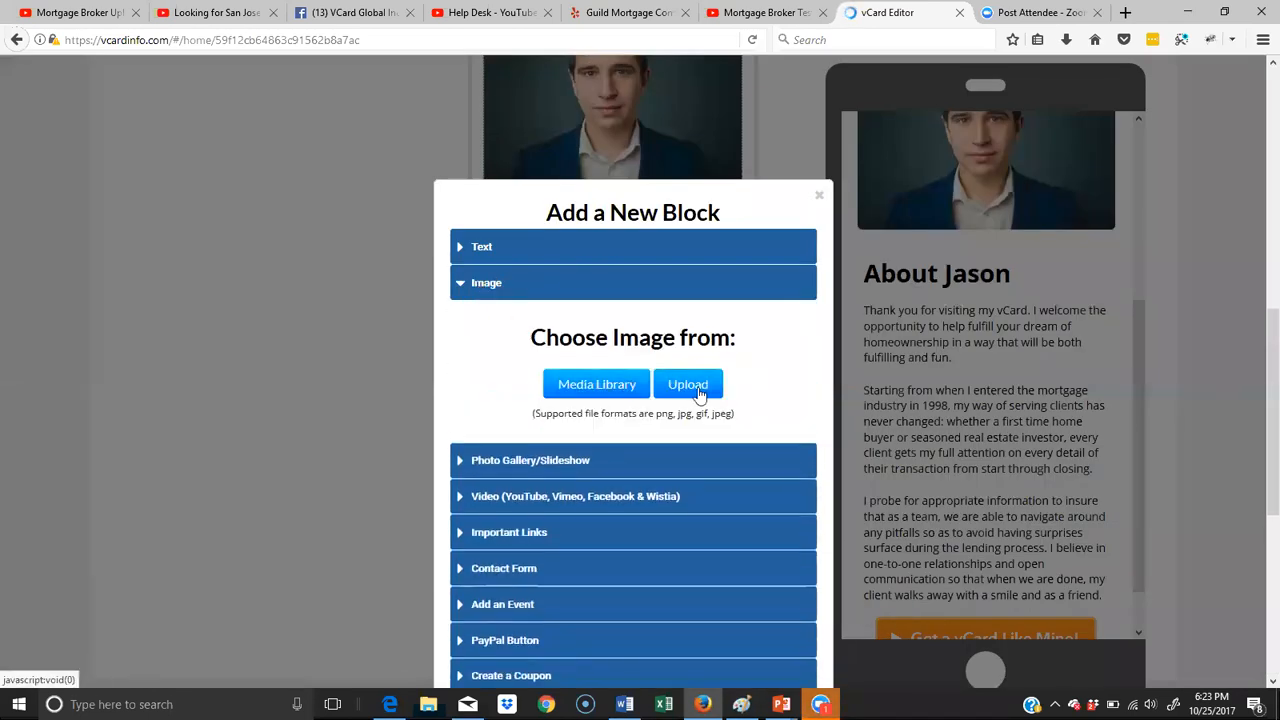
click(700, 393)
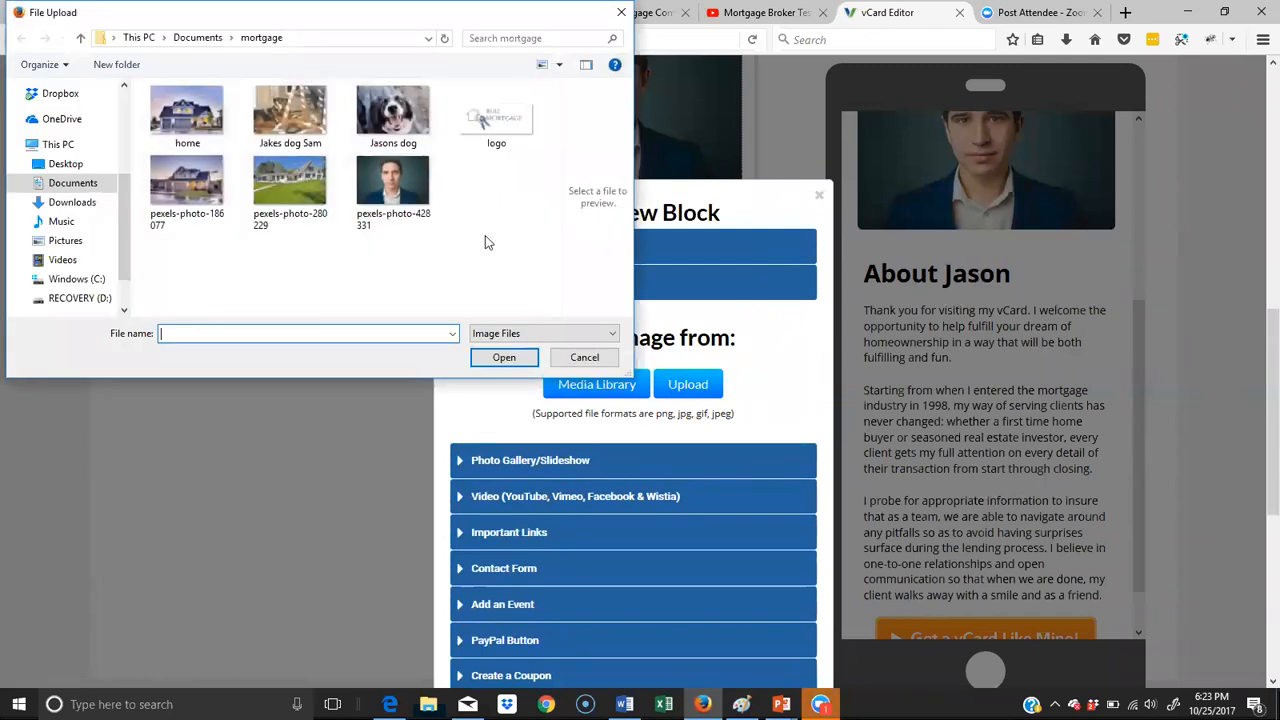
click(308, 103)
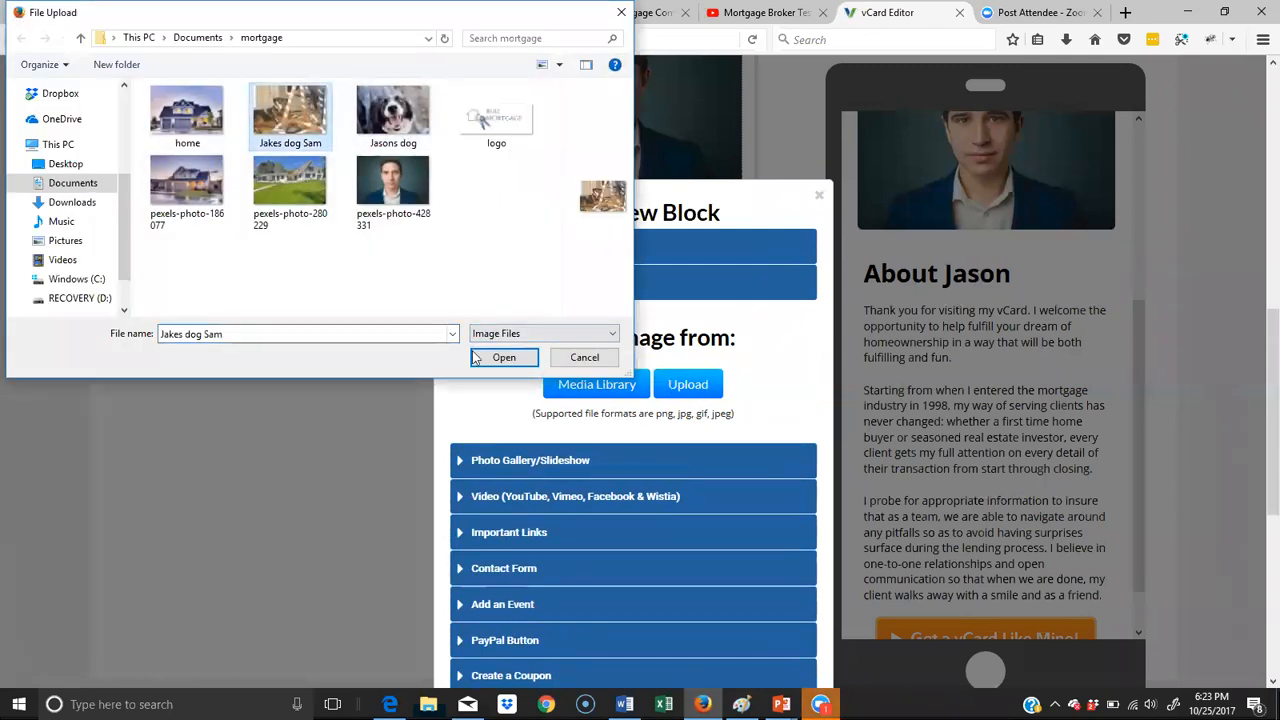
click(504, 357)
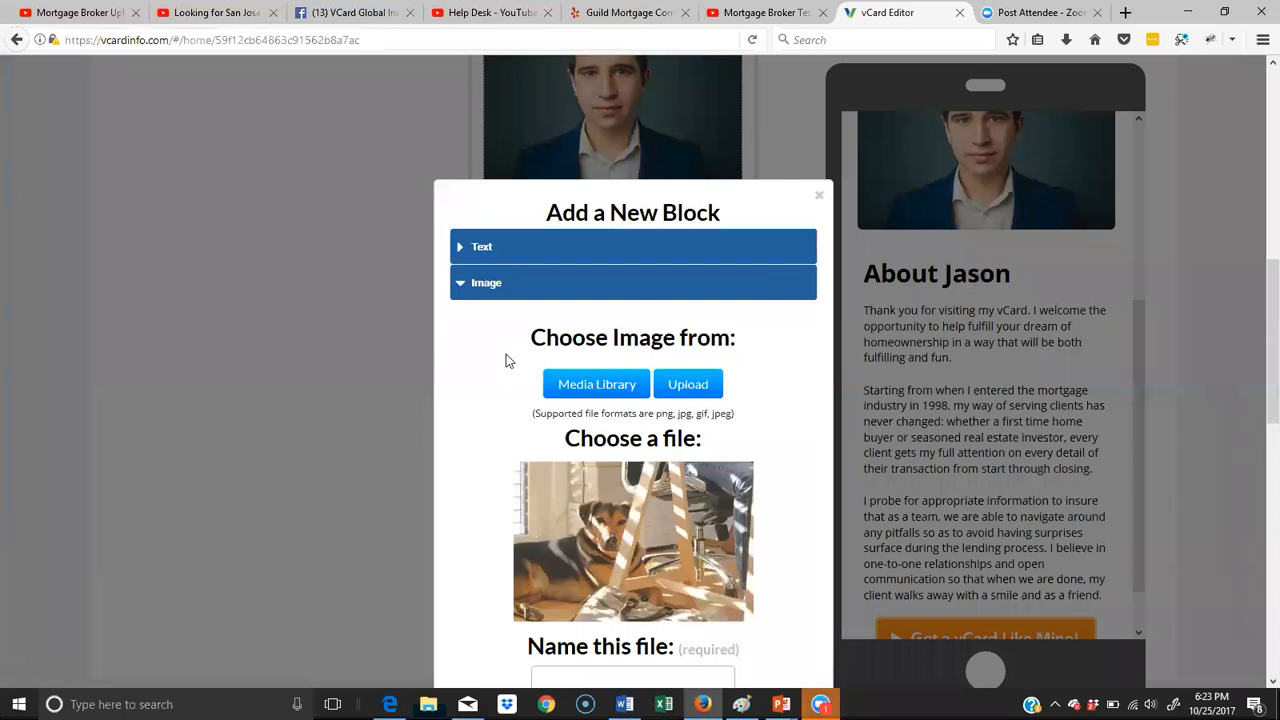
- Name the uploaded dog picture file jake
scroll(770, 430, down, 5)
click(662, 407)
text(jake)
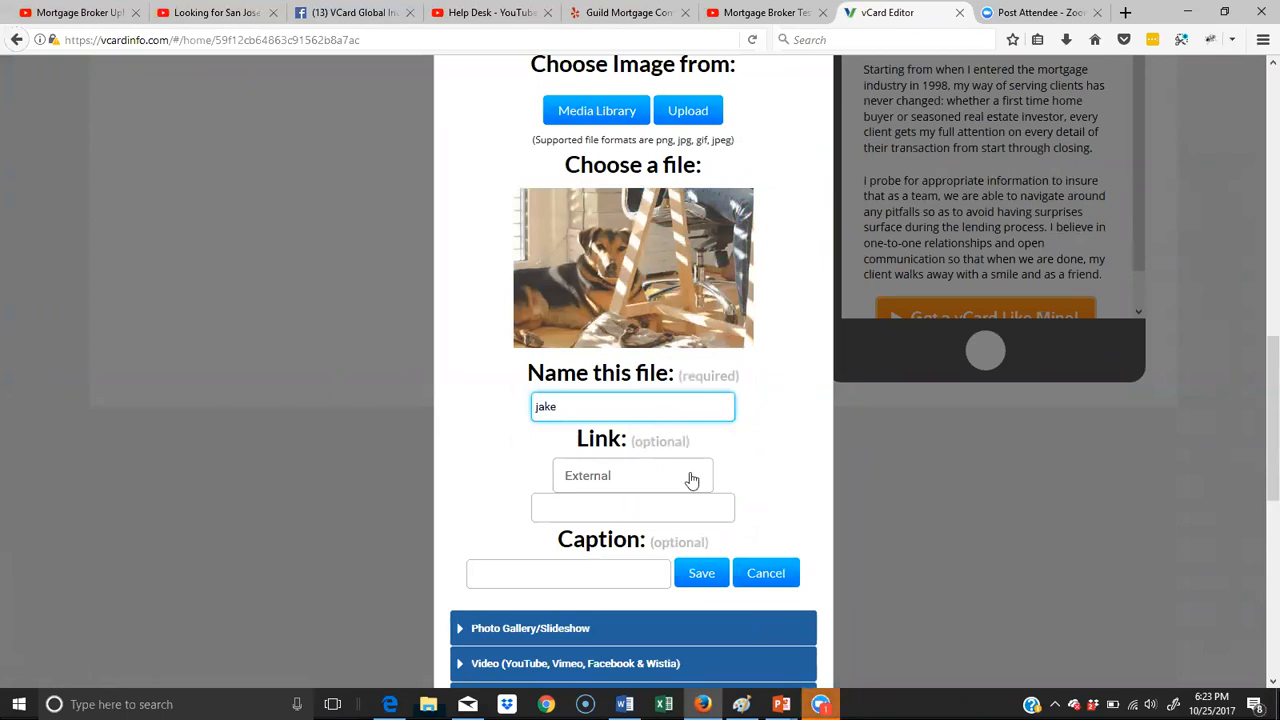
scroll(600, 450, down, 3)
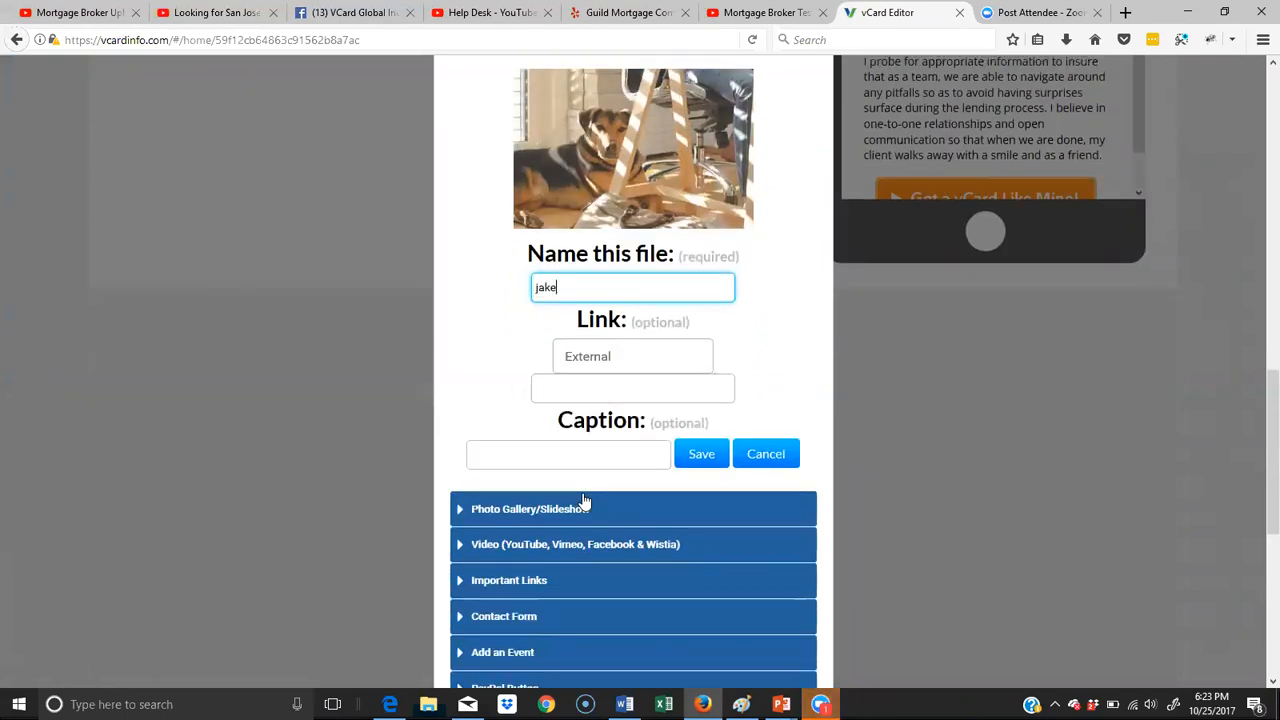
- Caption the dog picture "This is my dog Jake who you can often see in the office." and save the image block
click(589, 389)
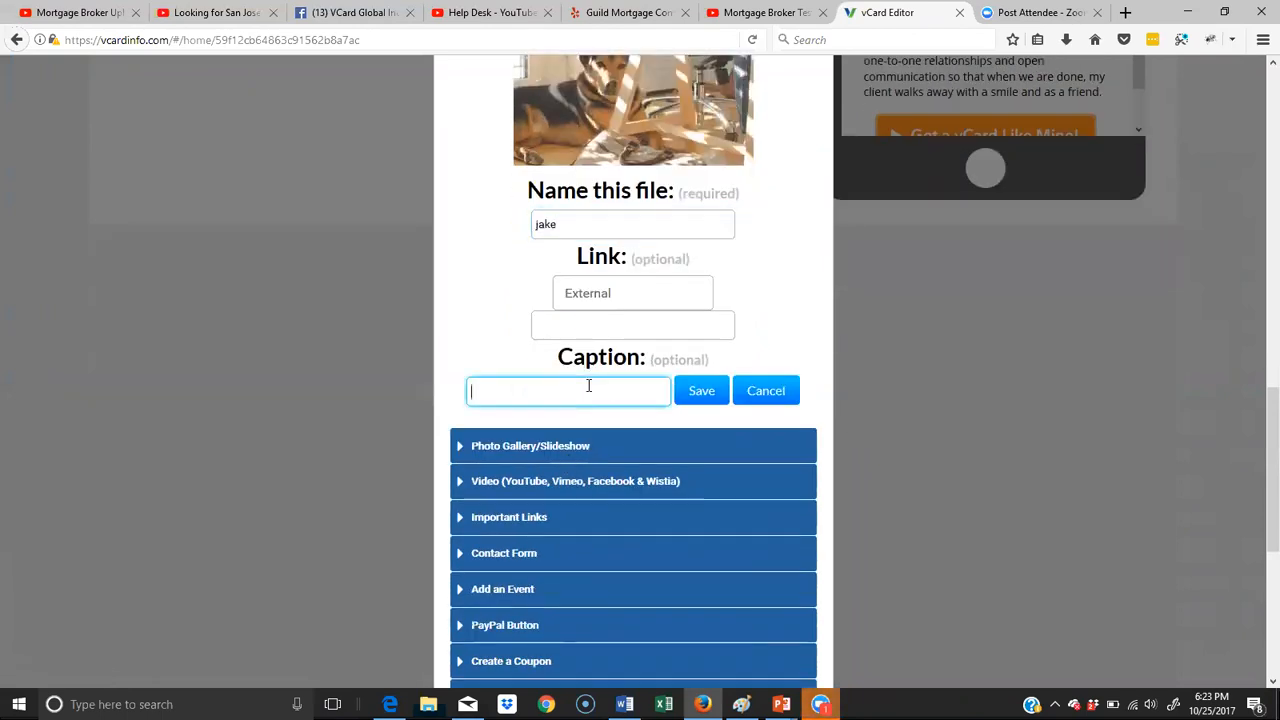
text(This is my dou)
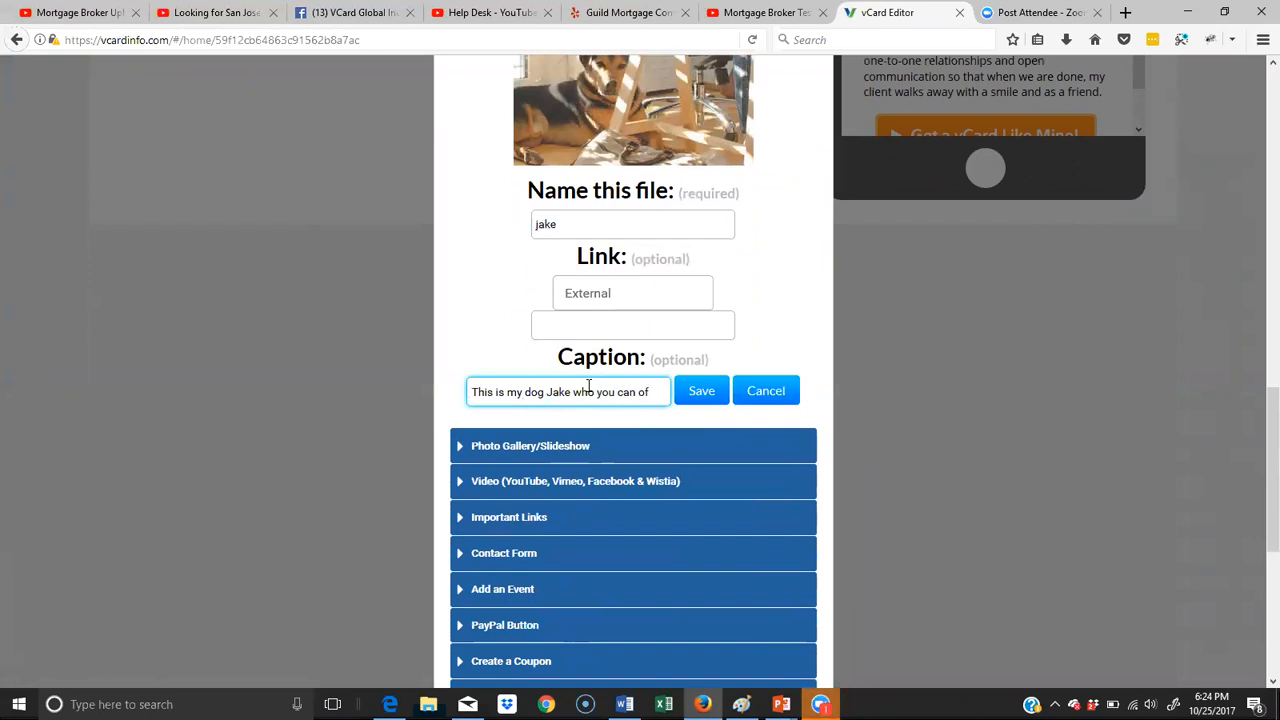
text( see in)
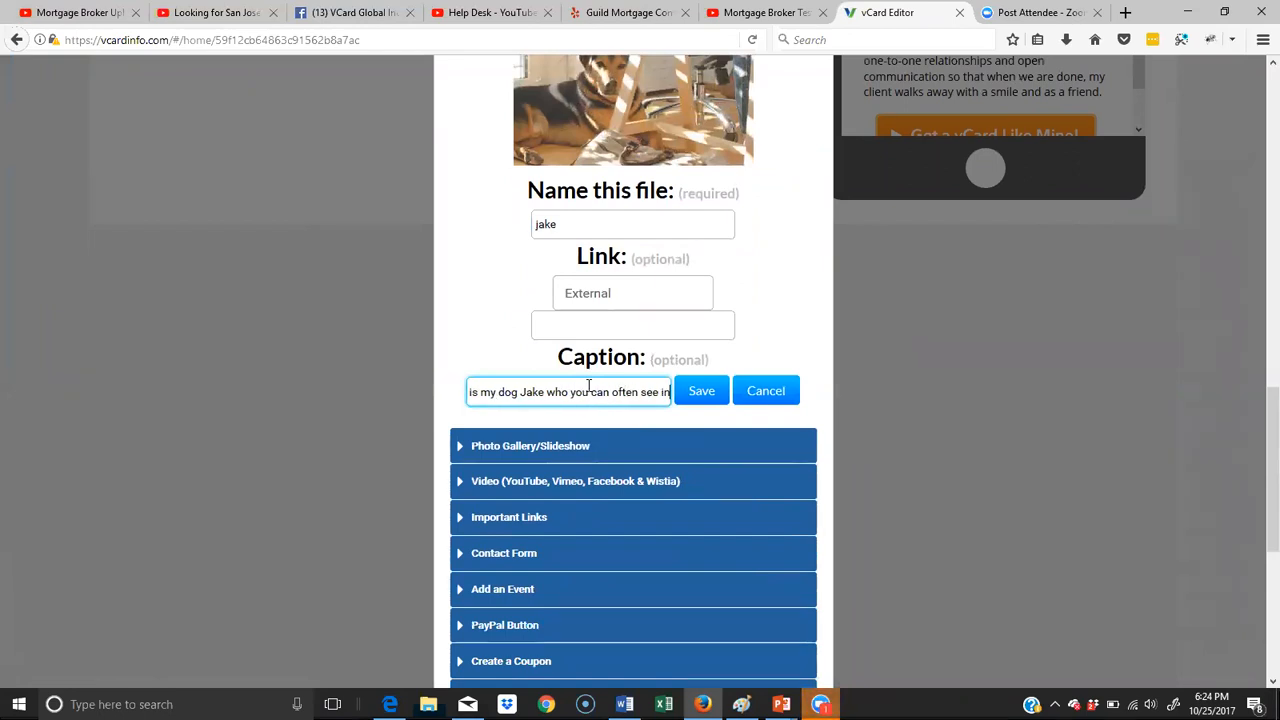
text( the office.)
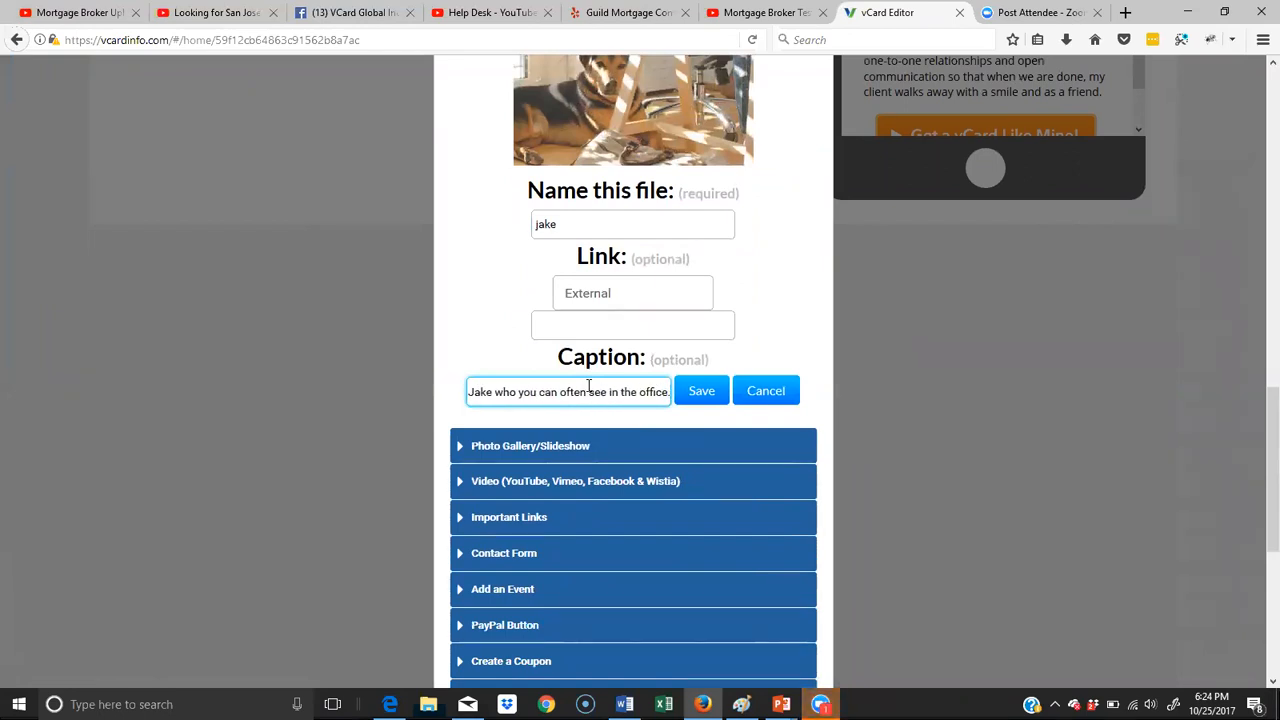
scroll(712, 143, up, 5)
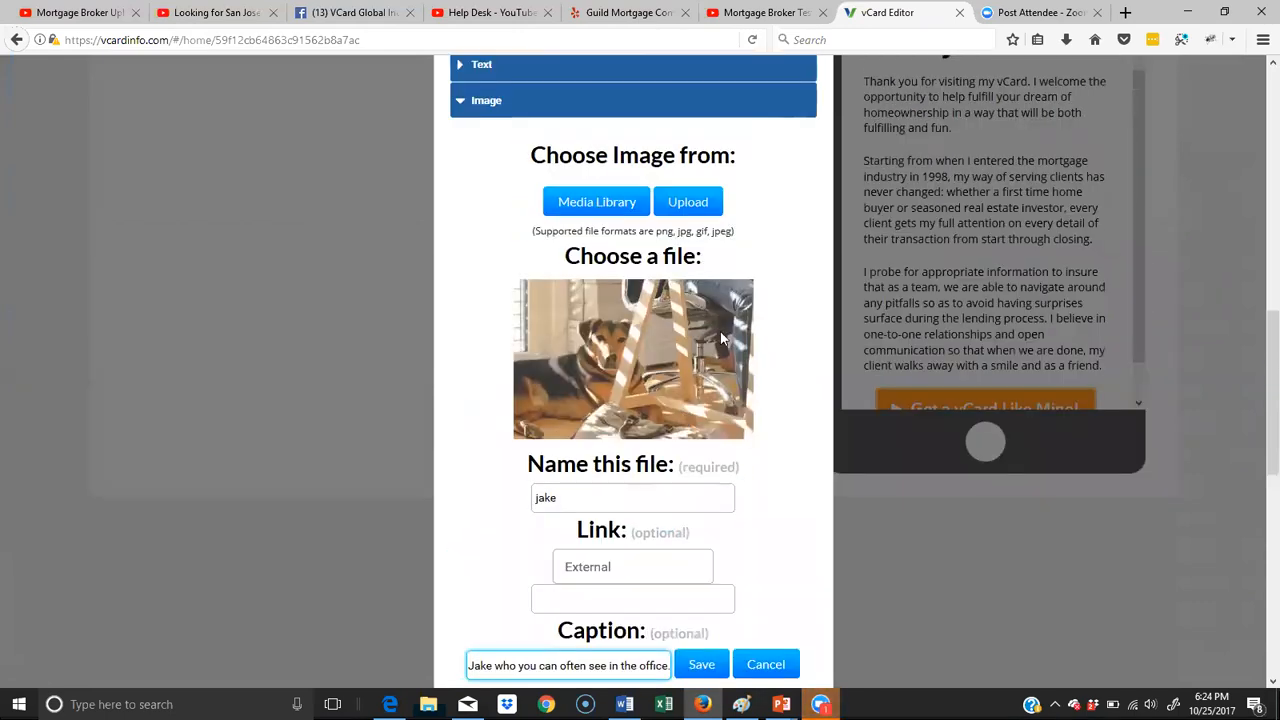
scroll(722, 376, down, 5)
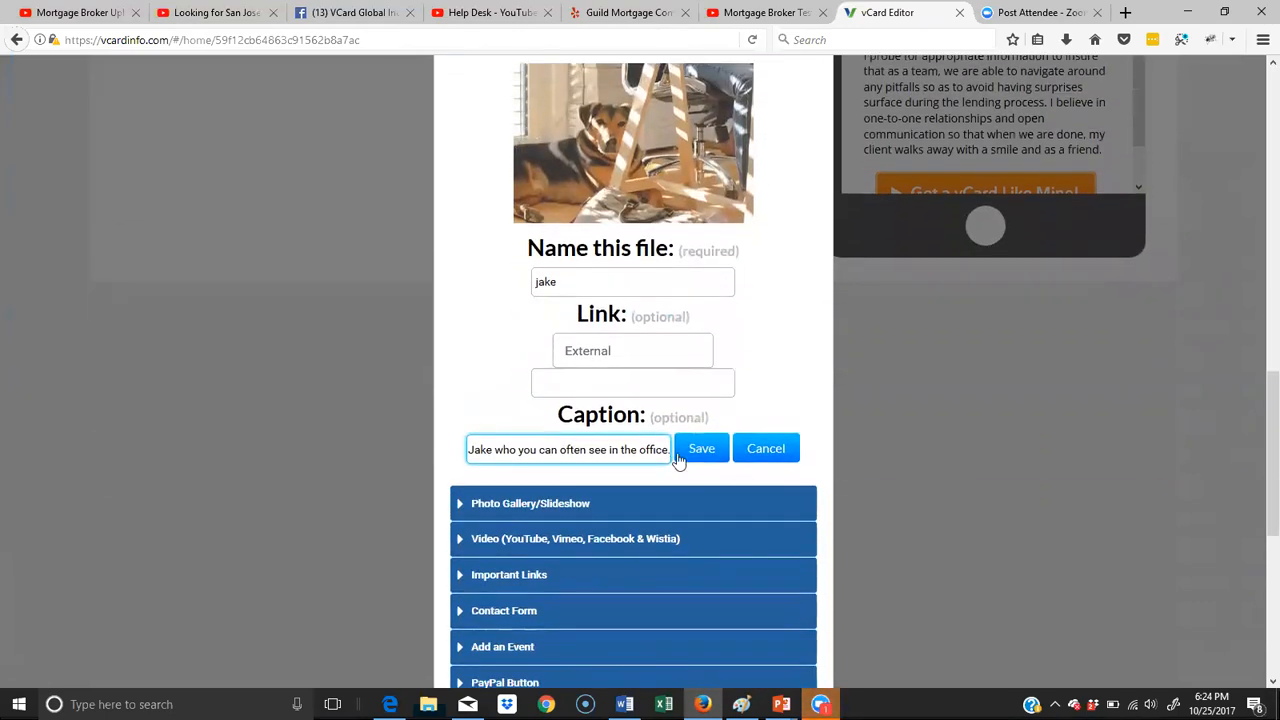
click(706, 396)
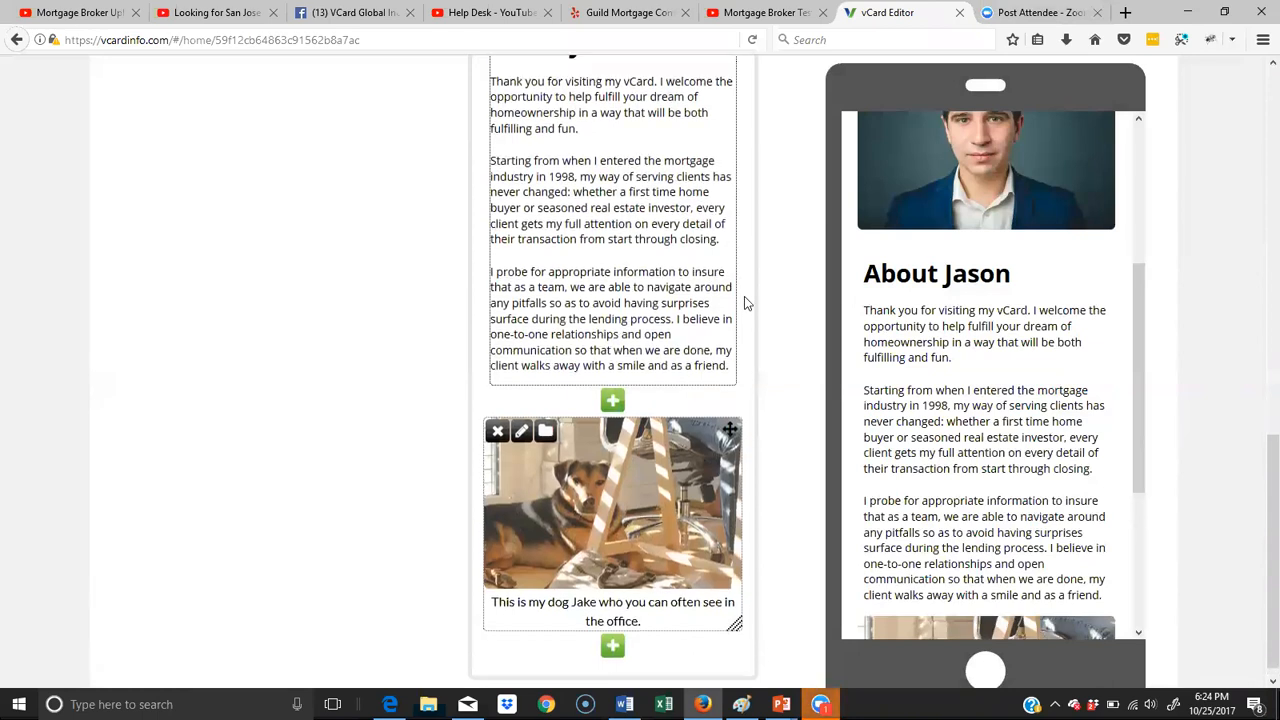
- Review the About page and its phone preview, and make the dog picture slightly smaller in its block
scroll(760, 293, up, 4)
scroll(1178, 205, up, 1)
scroll(1178, 205, up, 3)
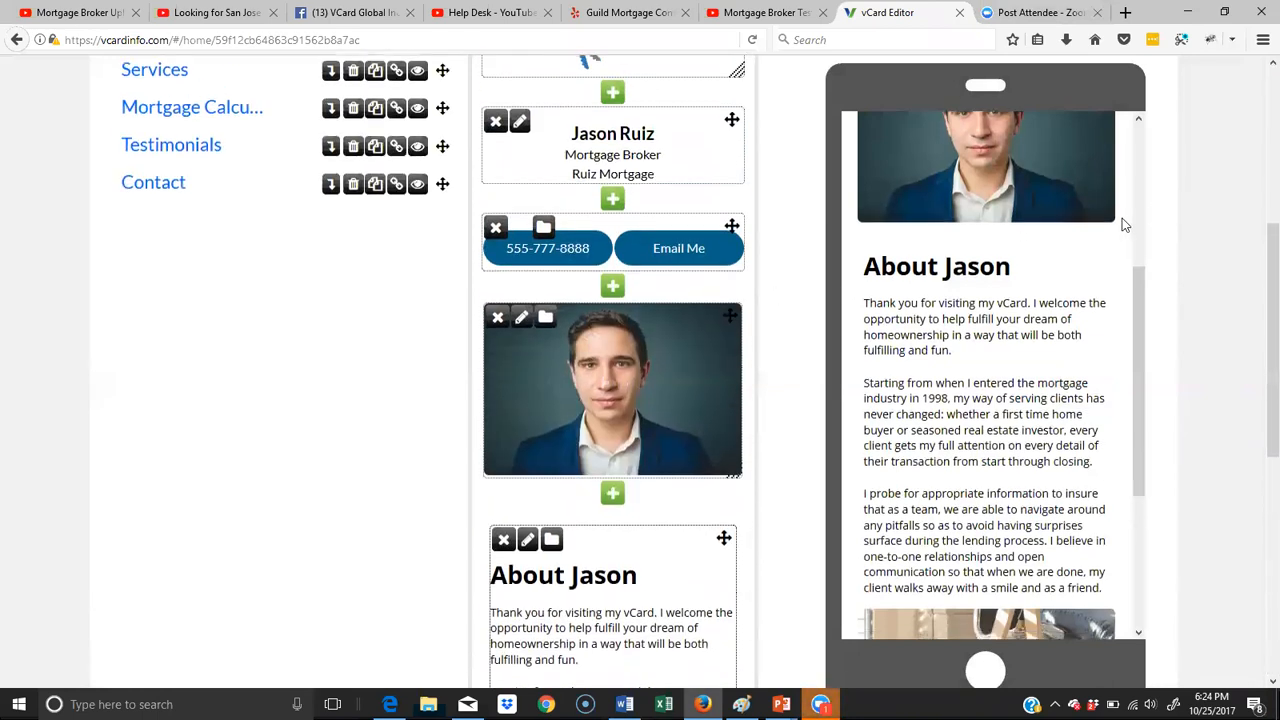
scroll(1122, 218, down, 3)
scroll(1054, 272, up, 5)
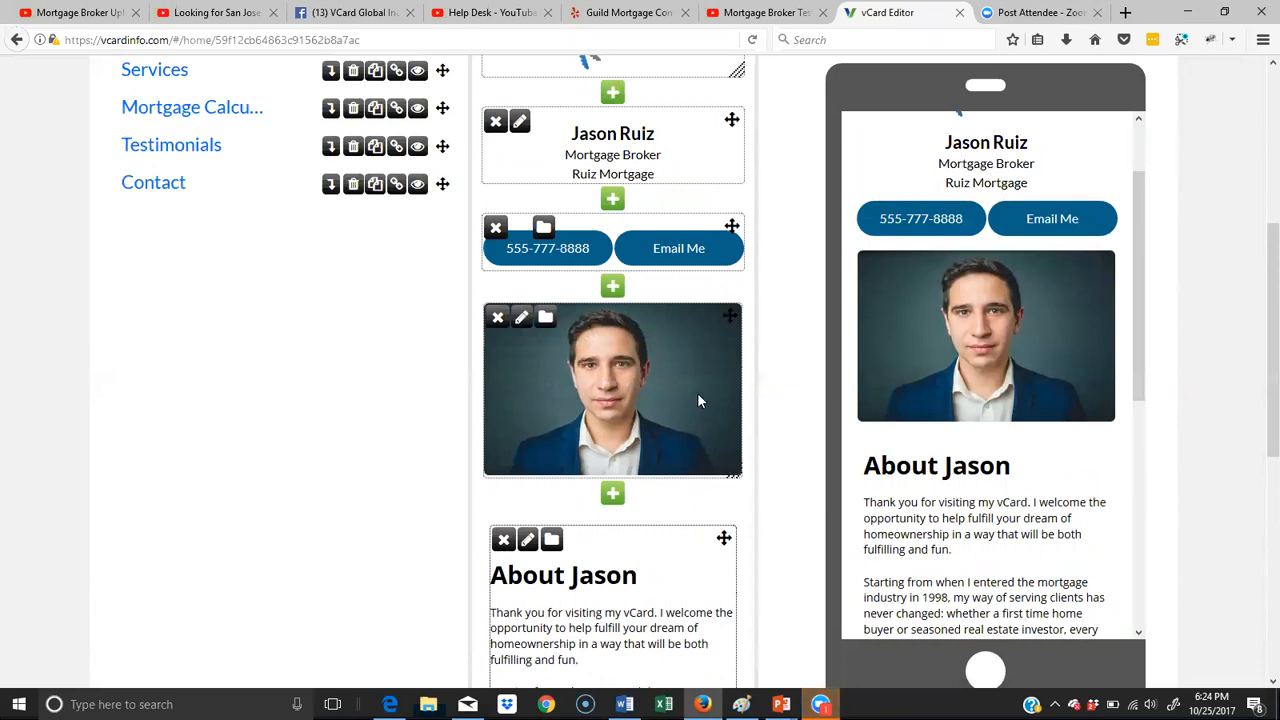
scroll(700, 400, down, 5)
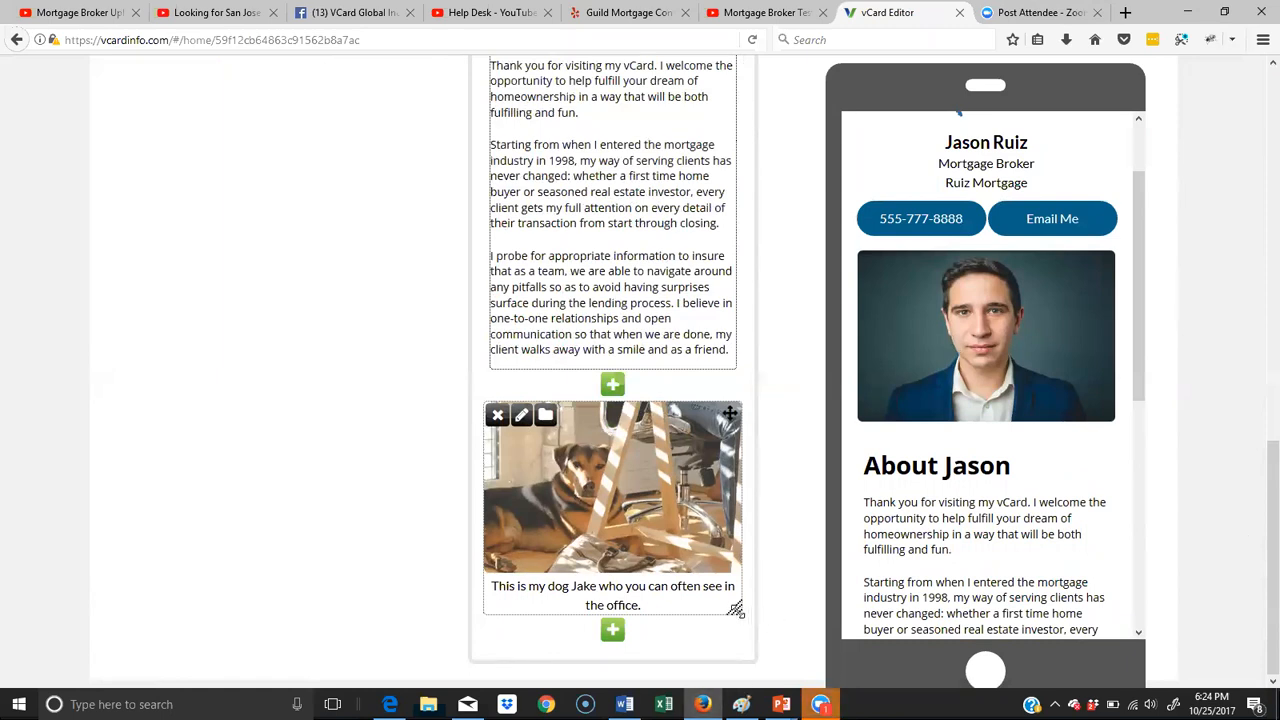
drag(737, 610, 766, 588)
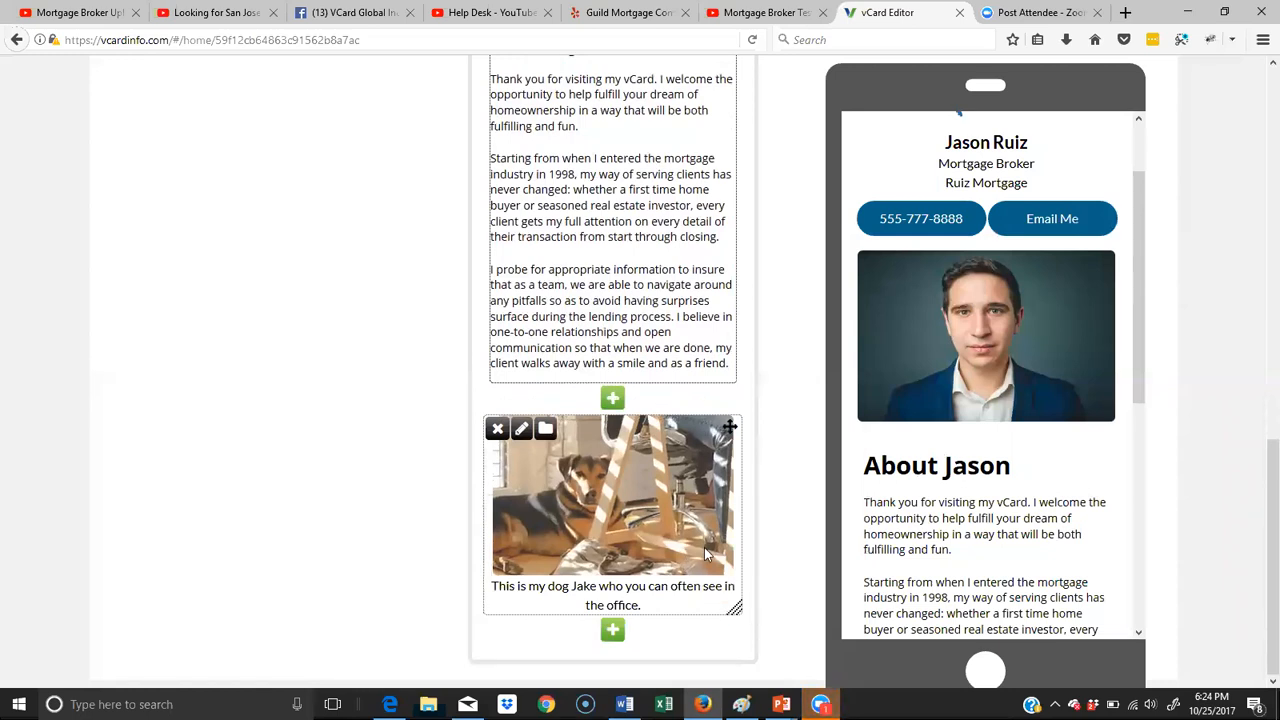
- Open the Services page for editing and go to the end of its existing blocks
scroll(704, 547, up, 10)
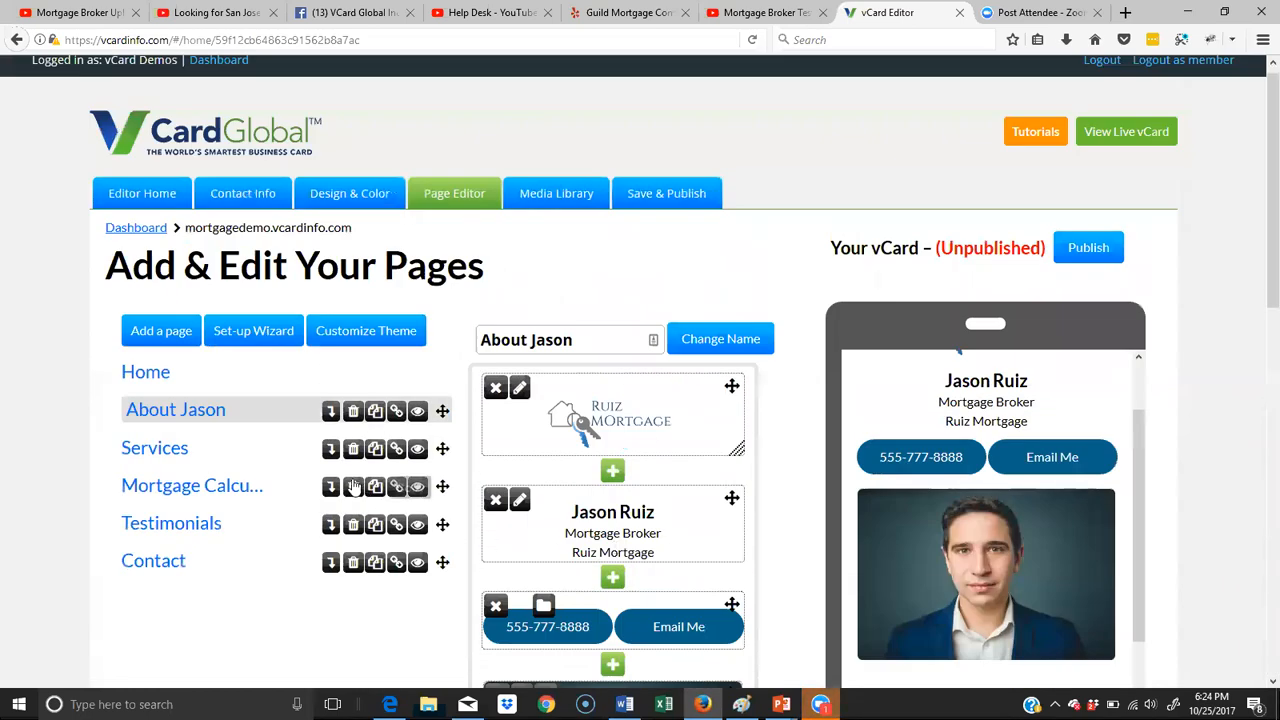
click(160, 460)
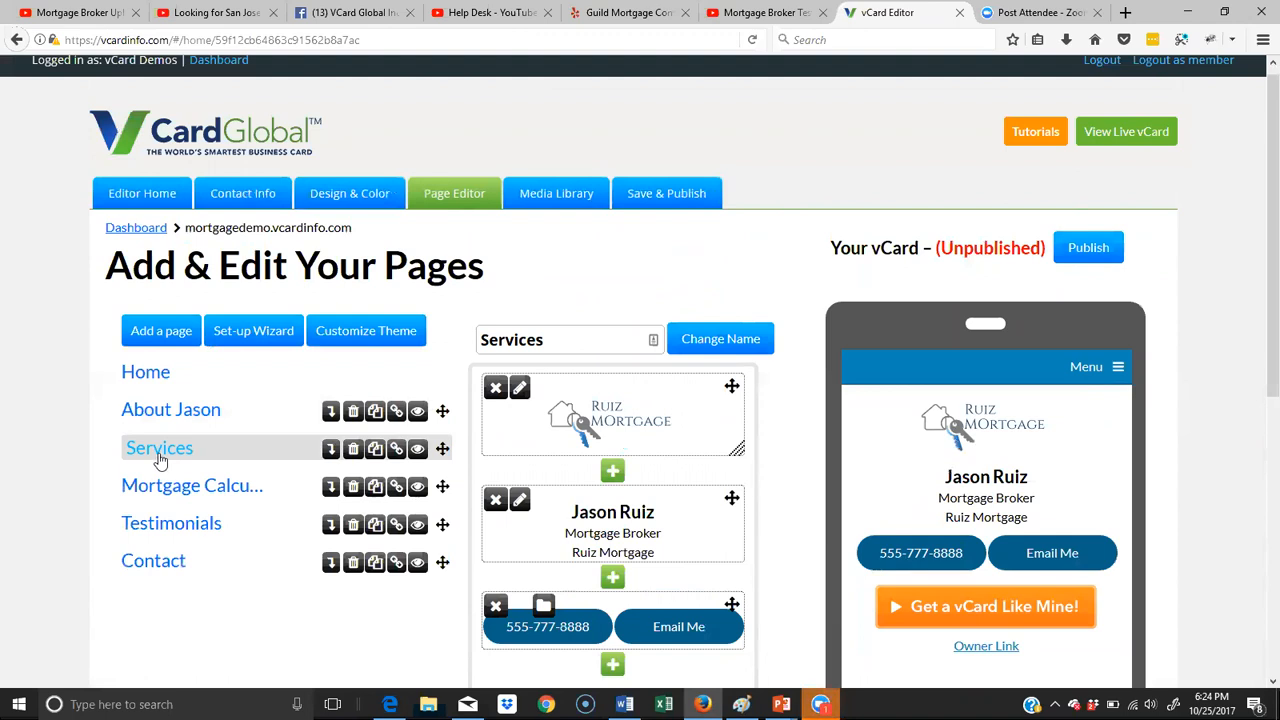
scroll(653, 417, down, 1)
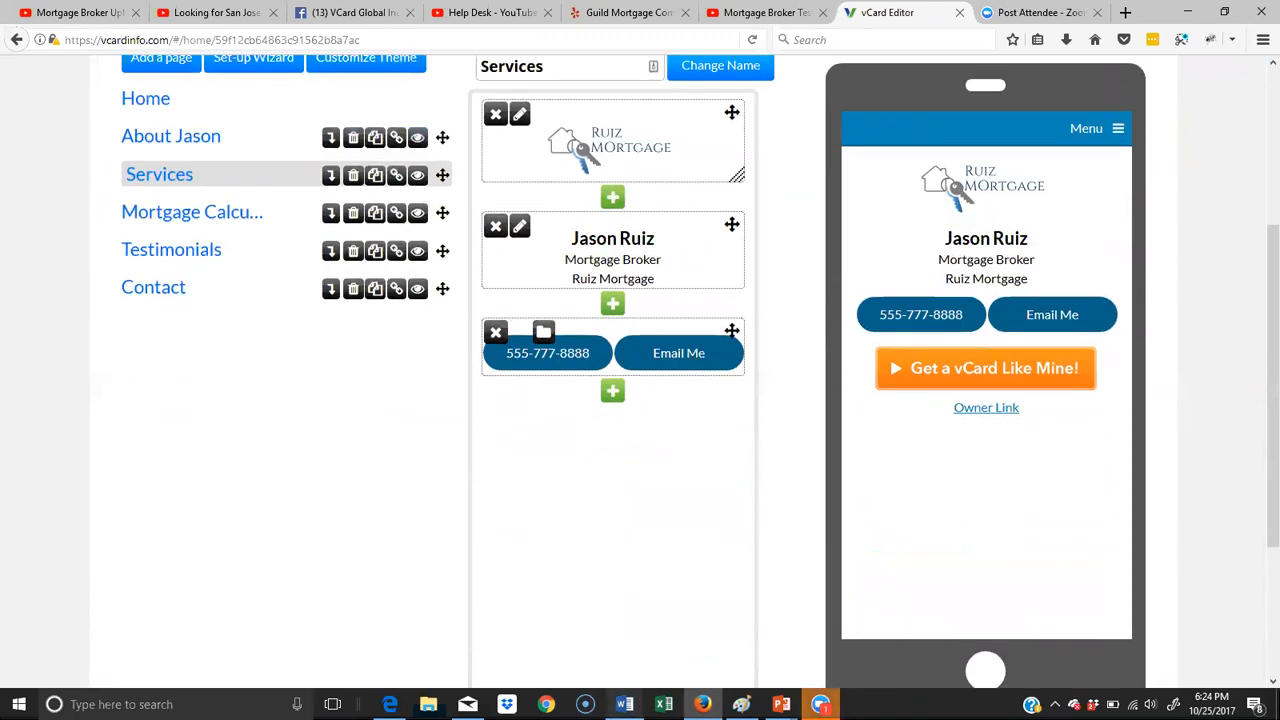
- Switch to Word, copy the Specialties section from its heading through the credit disclaimer, and return to the vCard editor
click(624, 704)
scroll(614, 468, down, 8)
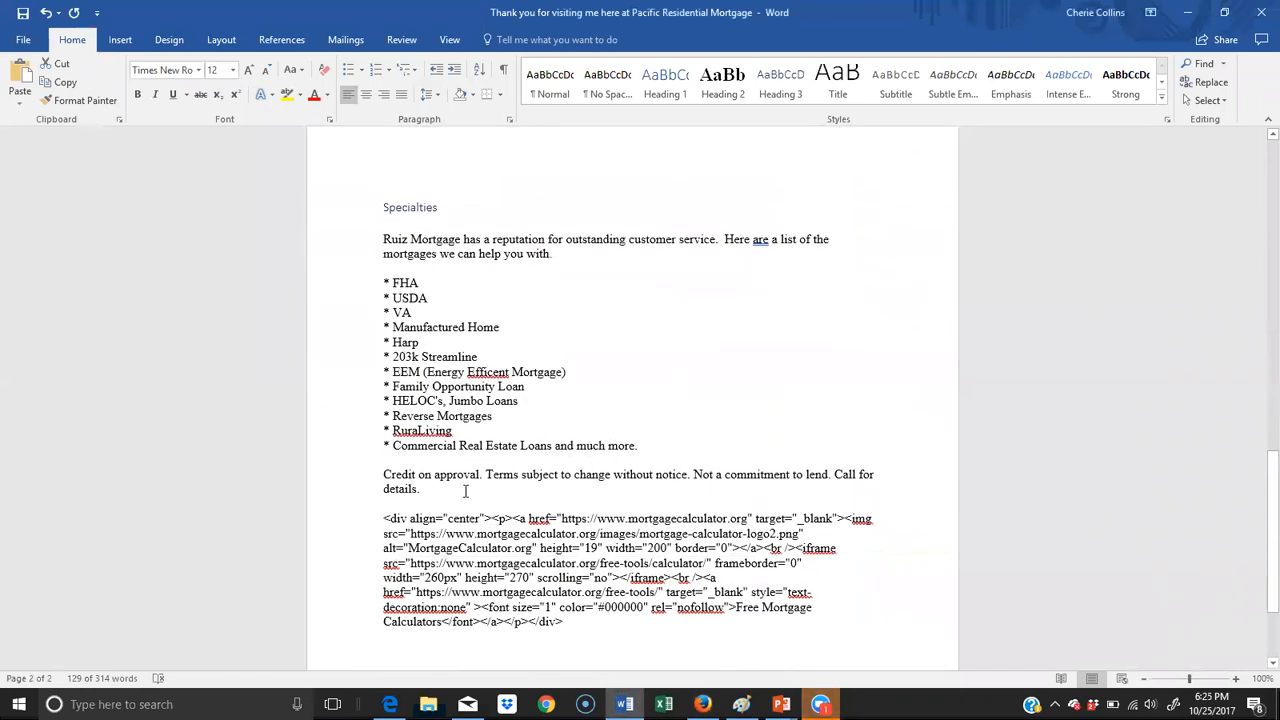
drag(433, 474, 375, 210)
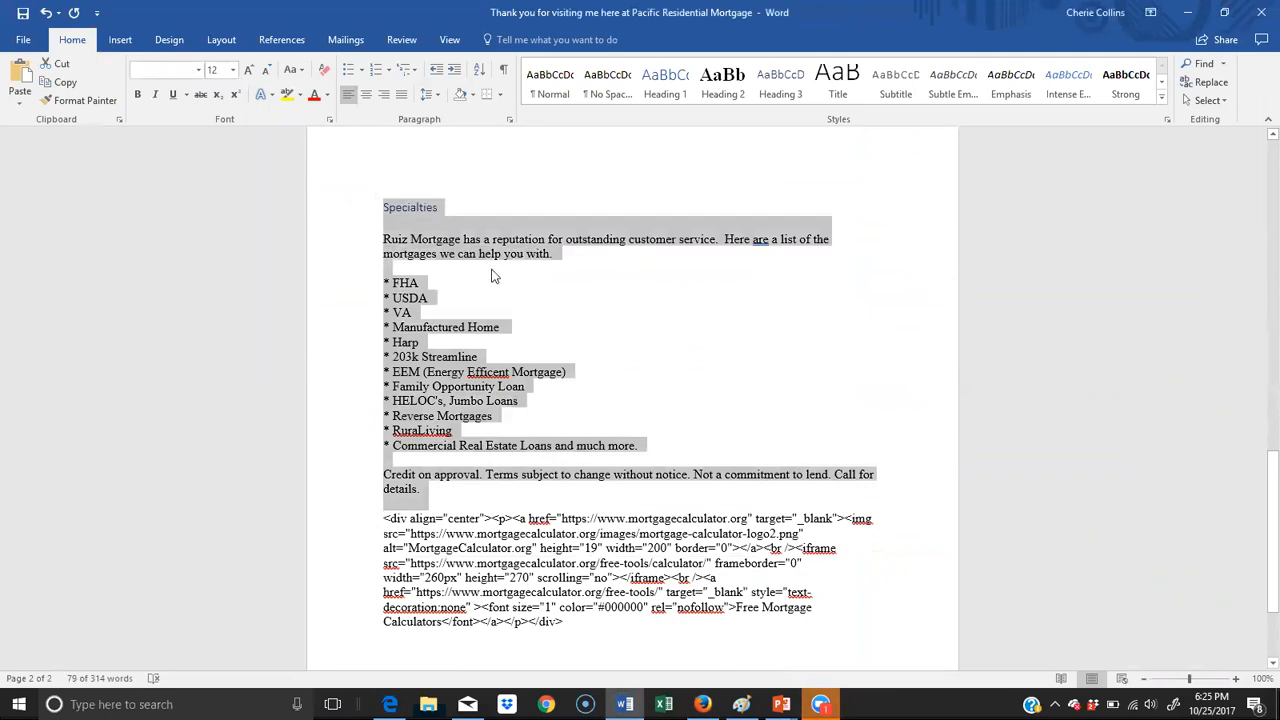
key(alt+Tab)
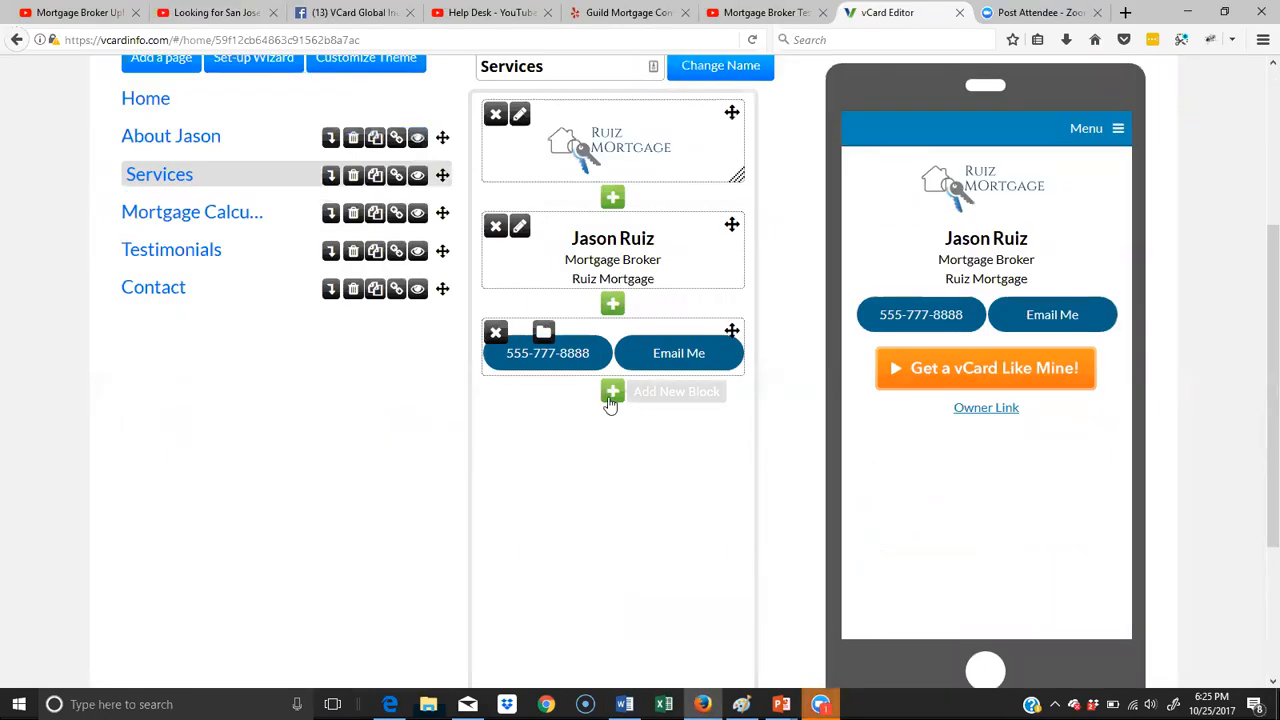
- Start a new text block below the contact buttons on Services, paste the copied Specialties section, and check it through
click(612, 392)
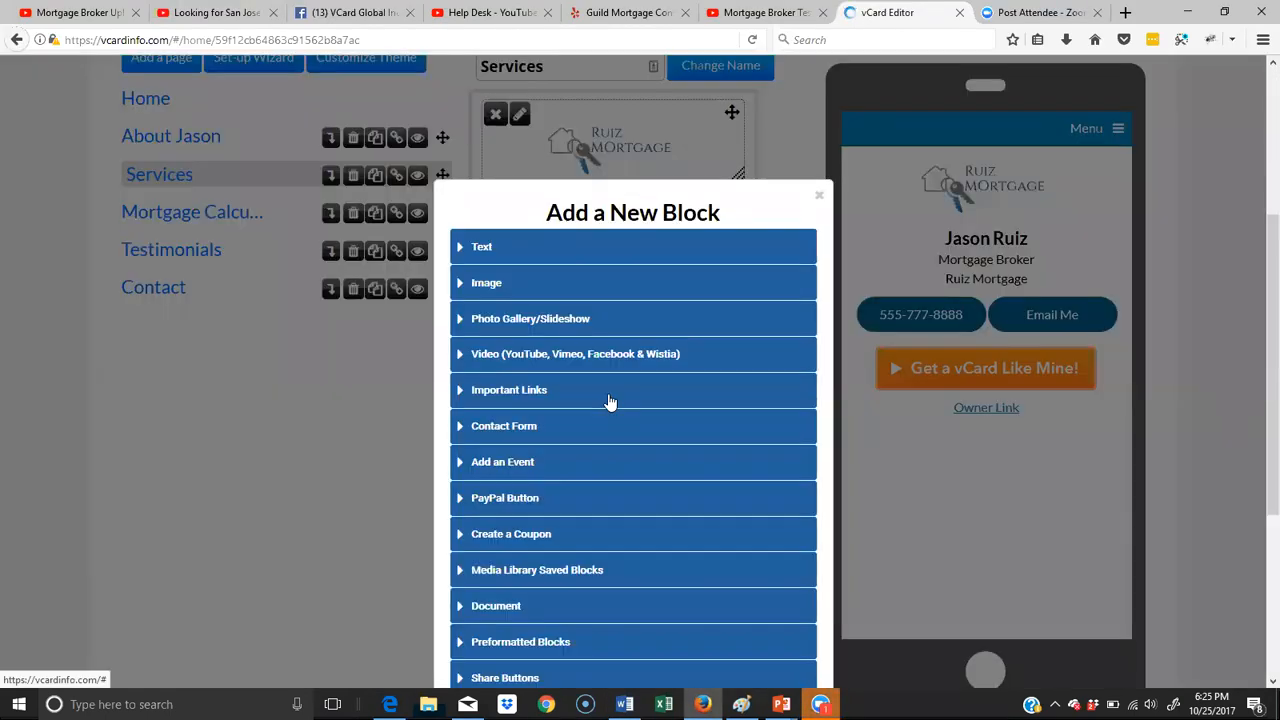
click(490, 258)
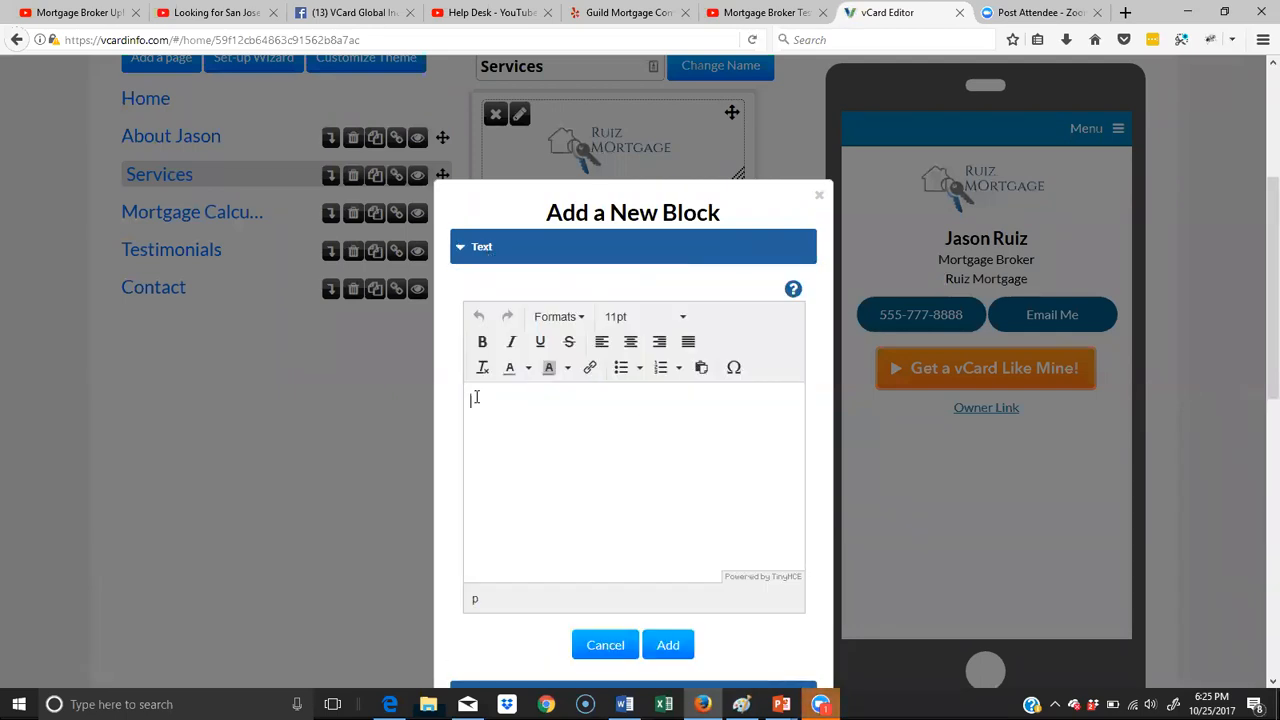
right_click(476, 398)
click(517, 464)
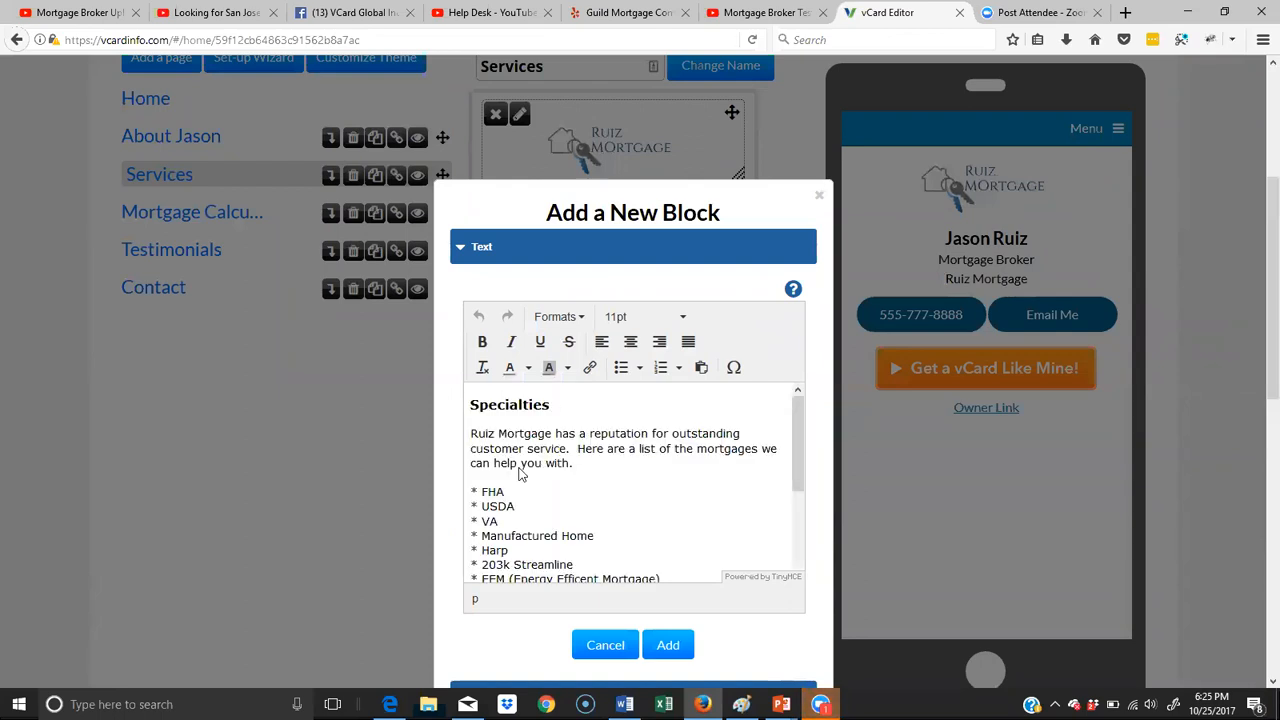
scroll(660, 492, down, 3)
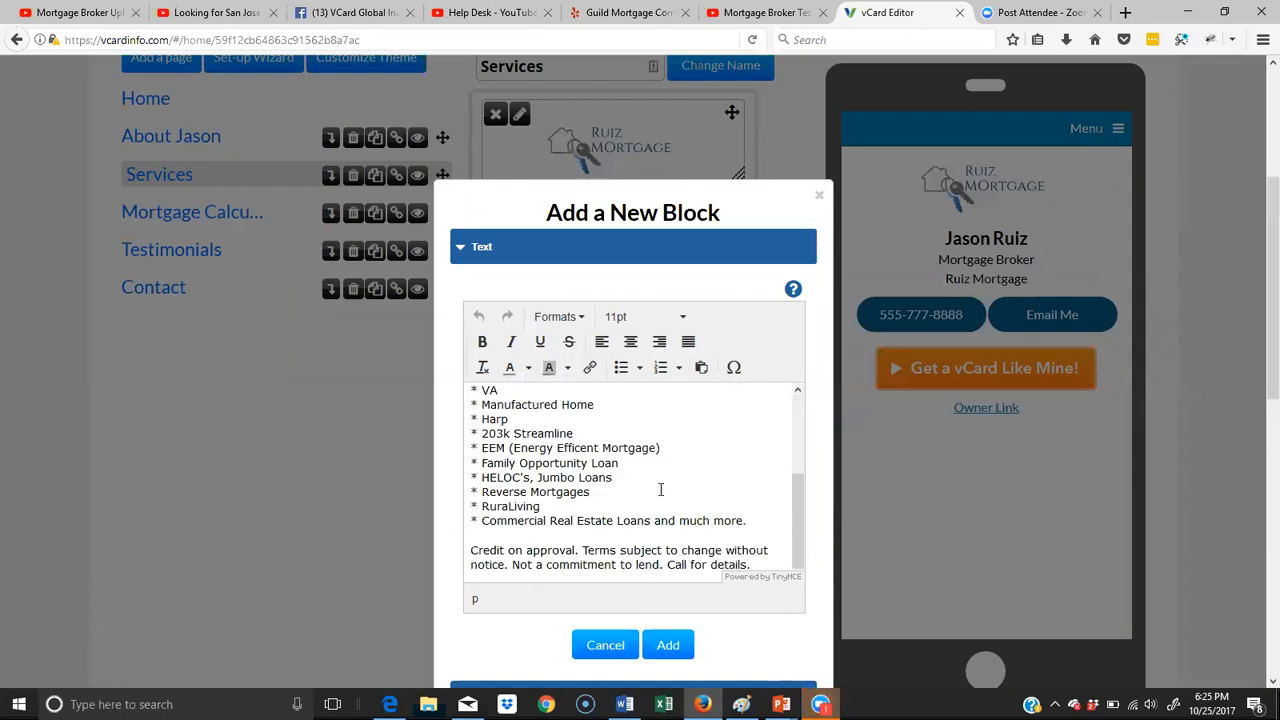
scroll(659, 529, up, 3)
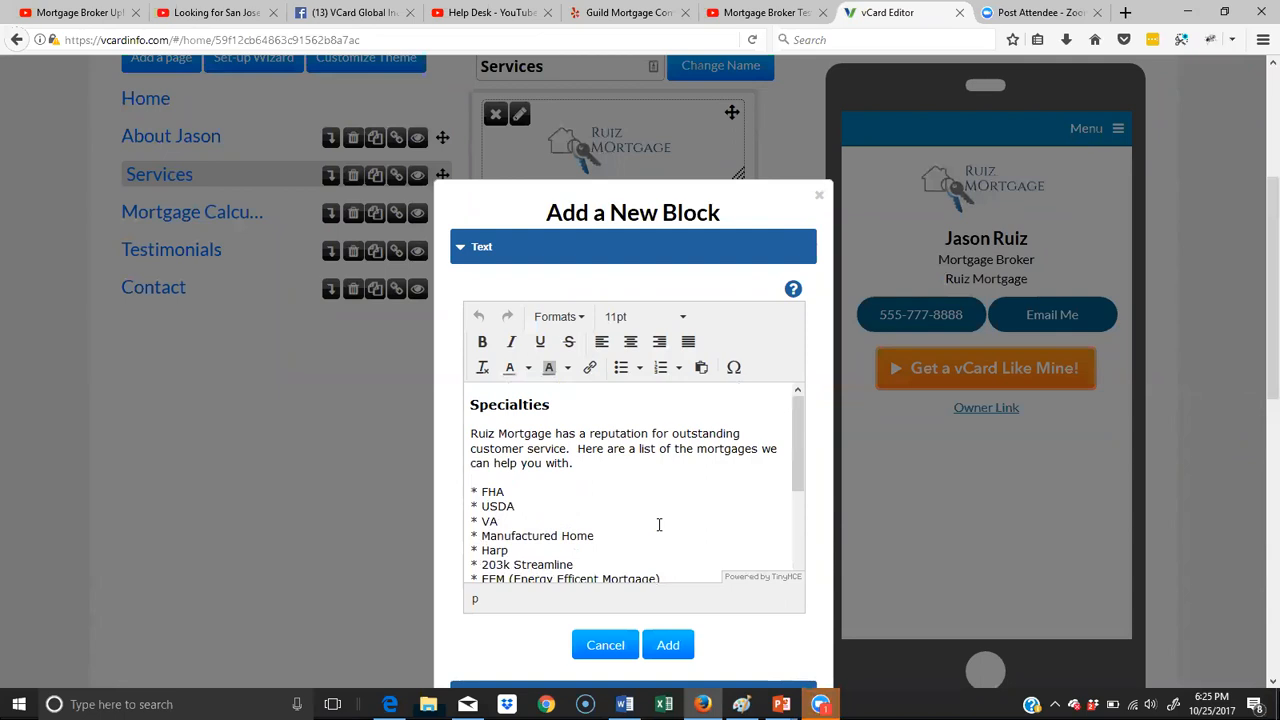
- Enlarge the Specialties heading to a font size of 21pt
drag(566, 406, 469, 405)
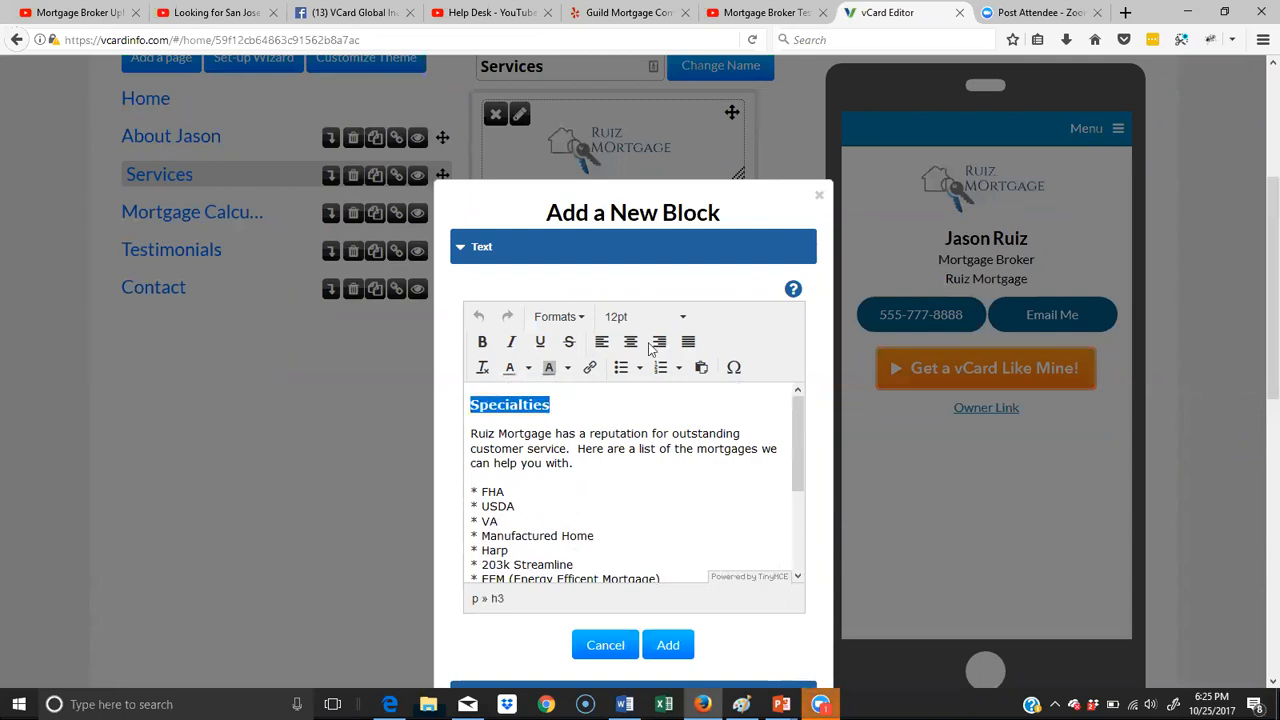
click(680, 318)
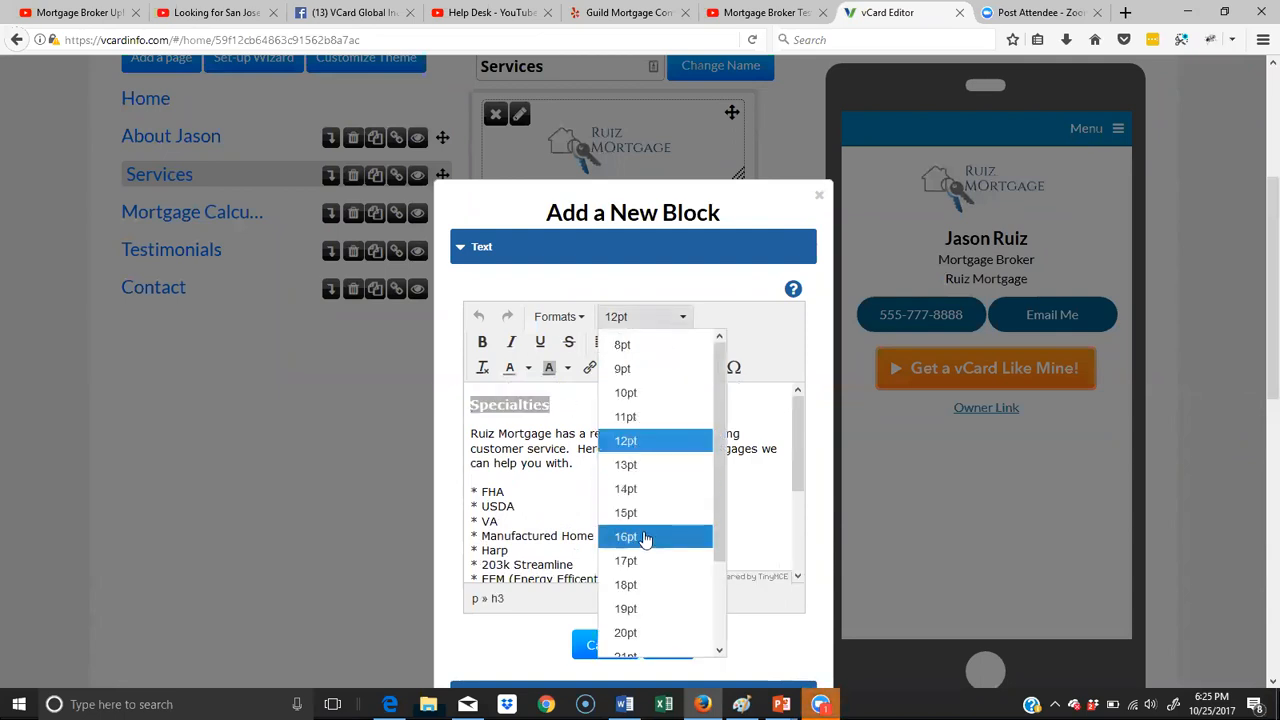
click(645, 536)
click(684, 318)
scroll(664, 520, down, 2)
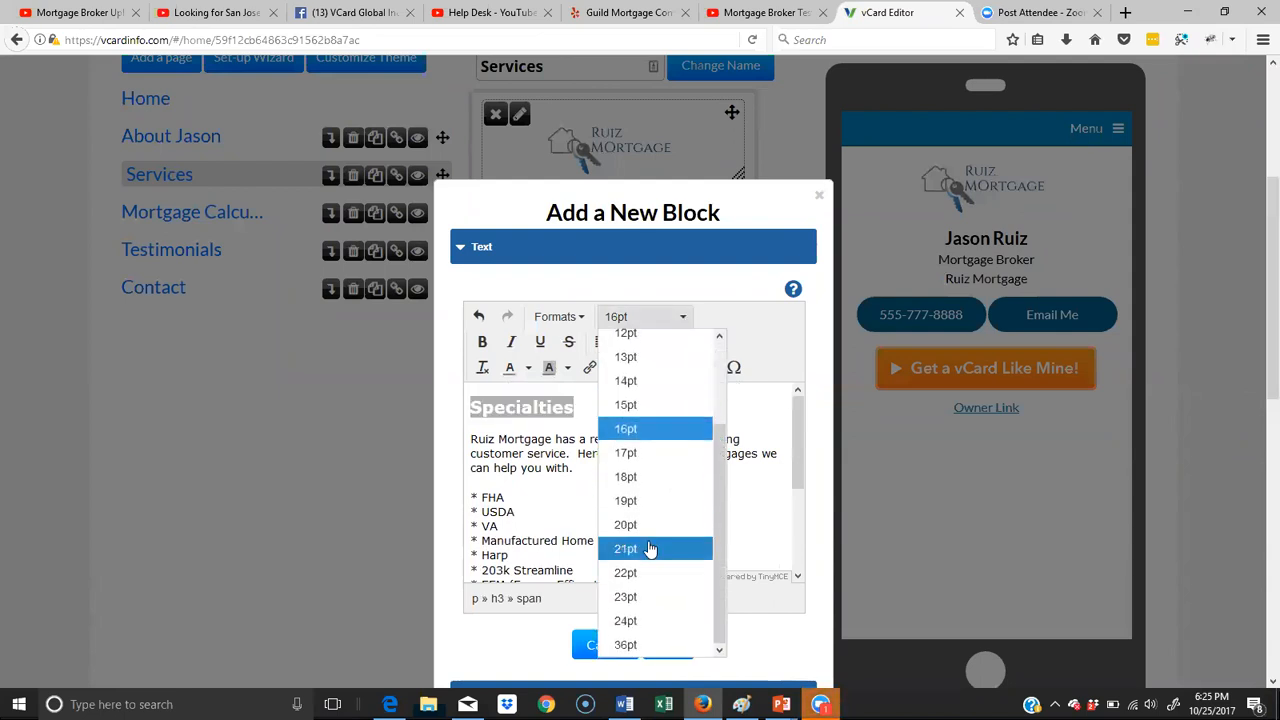
click(651, 549)
click(704, 474)
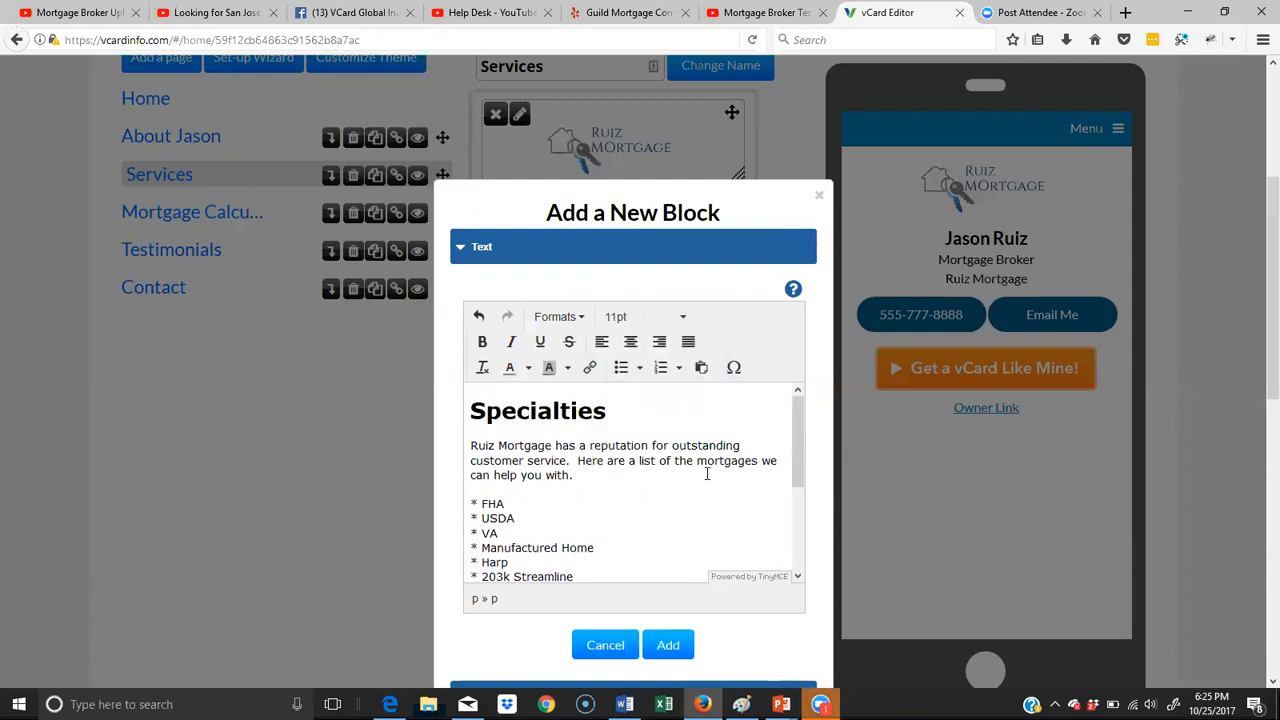
- Check the remaining Specialties text through the credit disclaimer and add the text block to the Services page
scroll(686, 471, down, 3)
scroll(527, 664, down, 1)
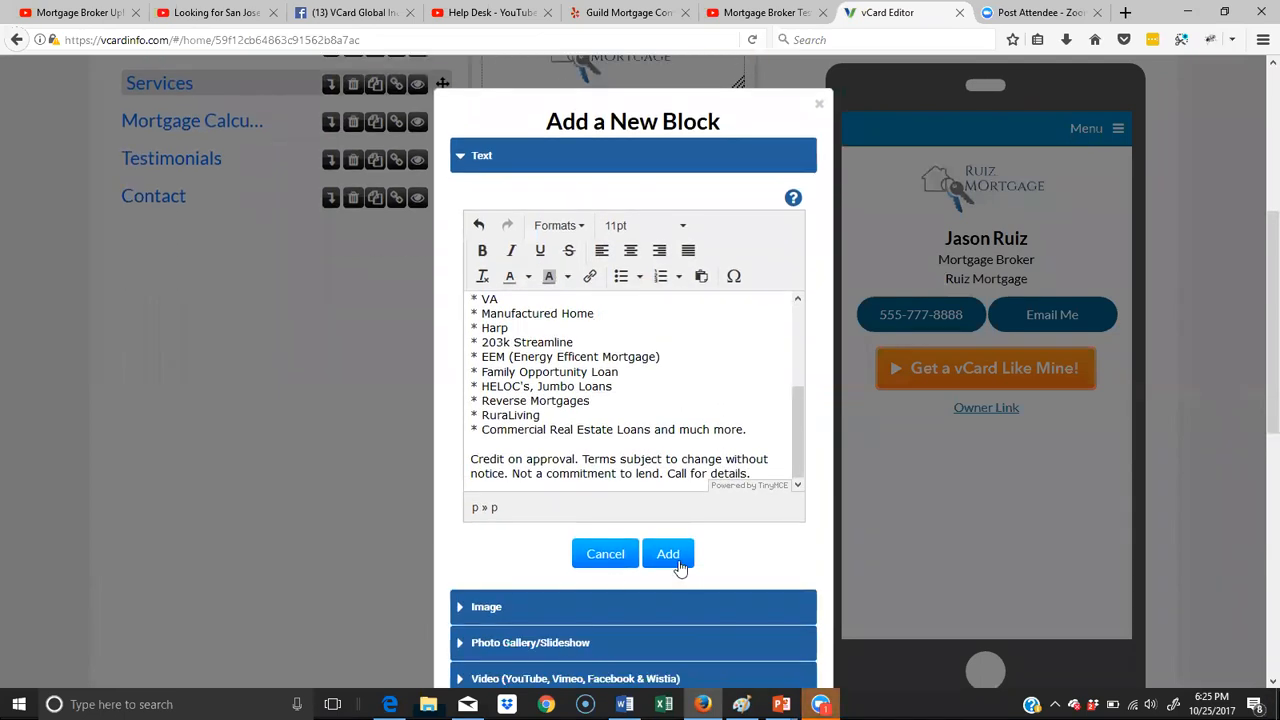
click(677, 563)
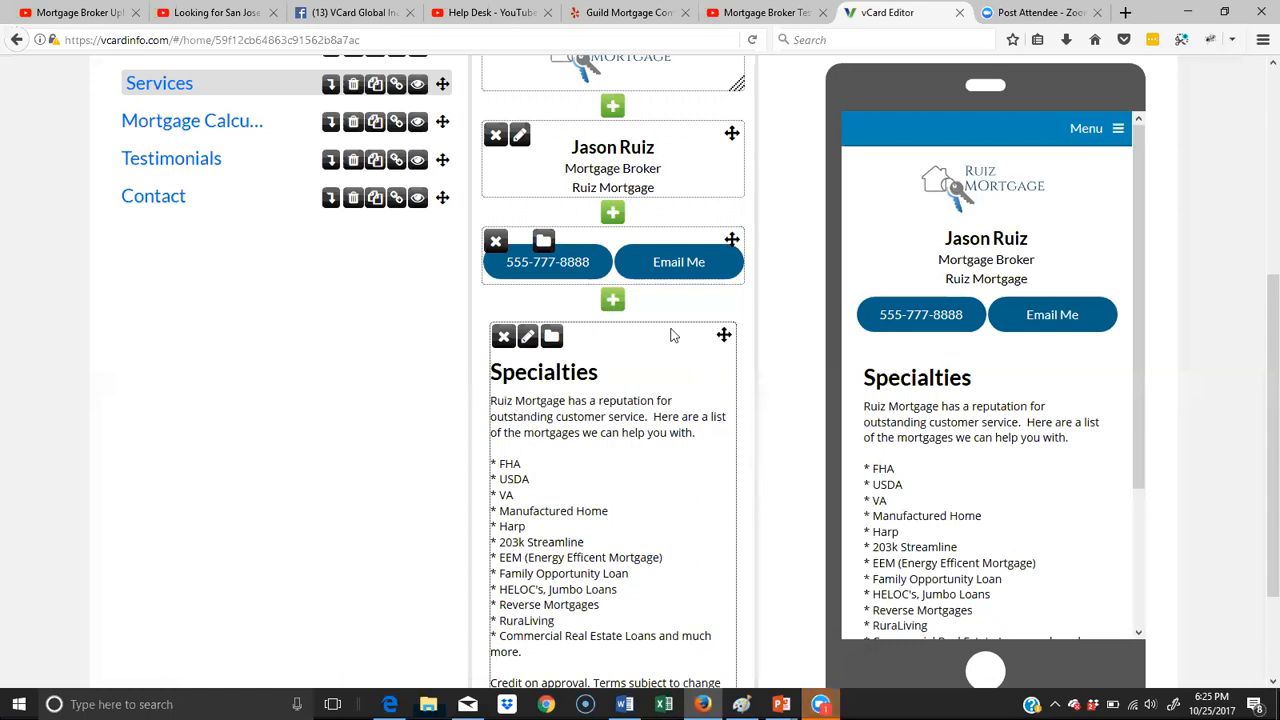
- Add an image block between the contact buttons and the Specialties text, using the Grande Exotica picture from the media library
click(613, 300)
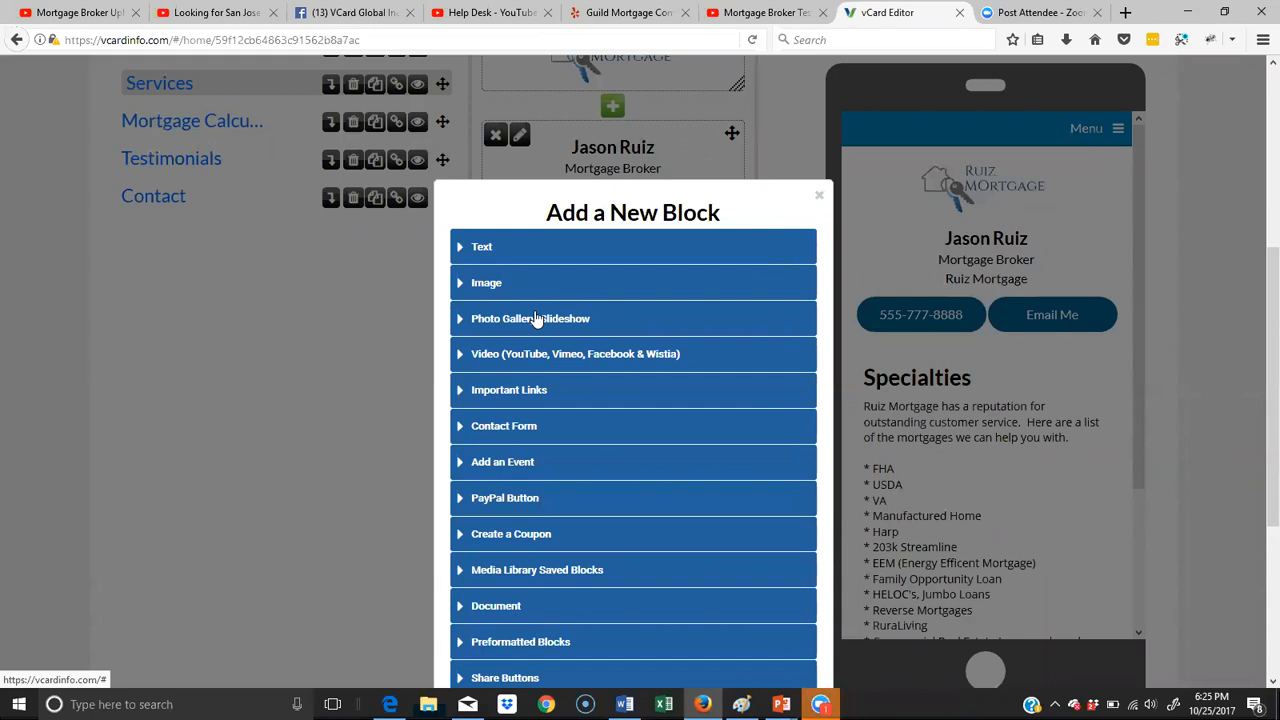
click(492, 286)
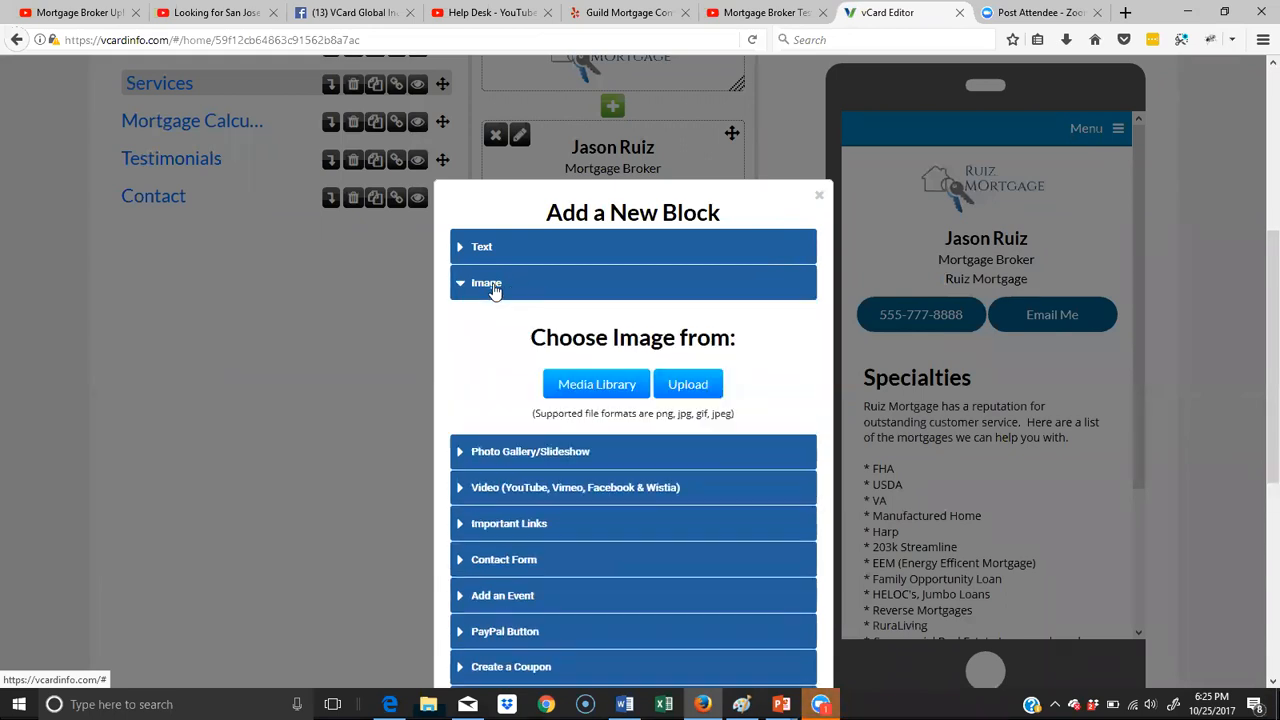
click(613, 387)
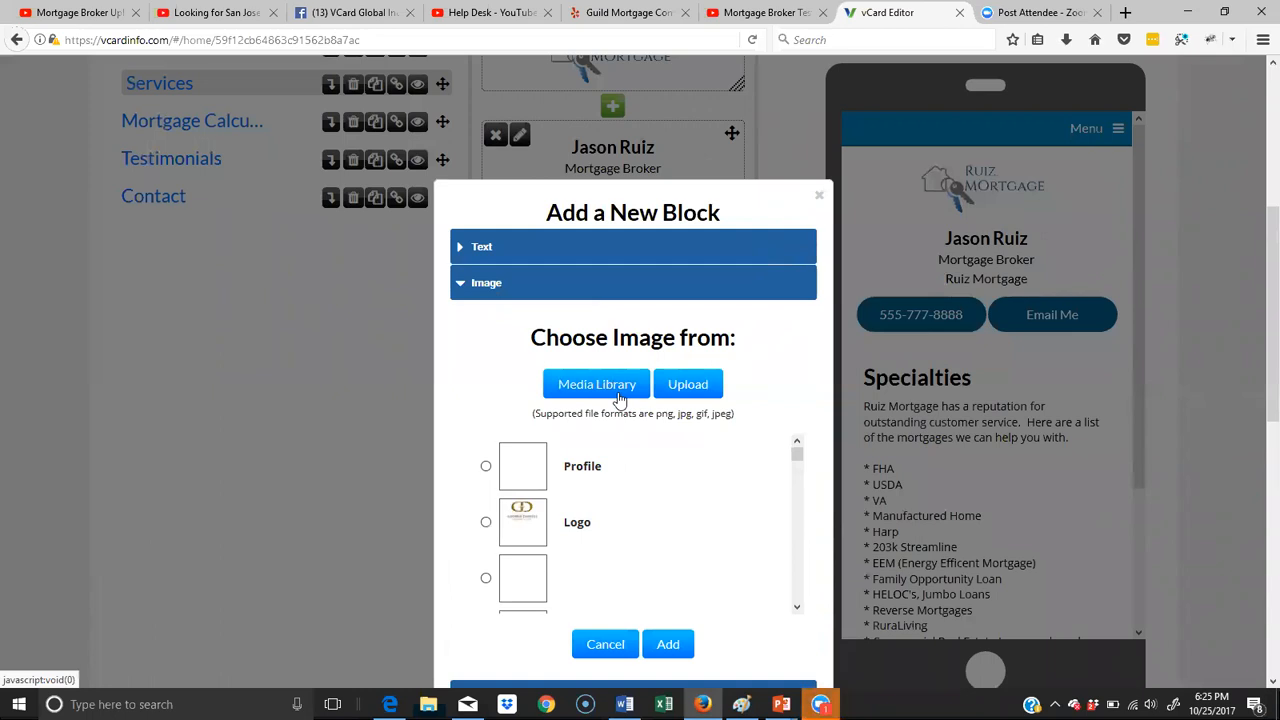
scroll(617, 397, down, 2)
scroll(618, 398, down, 2)
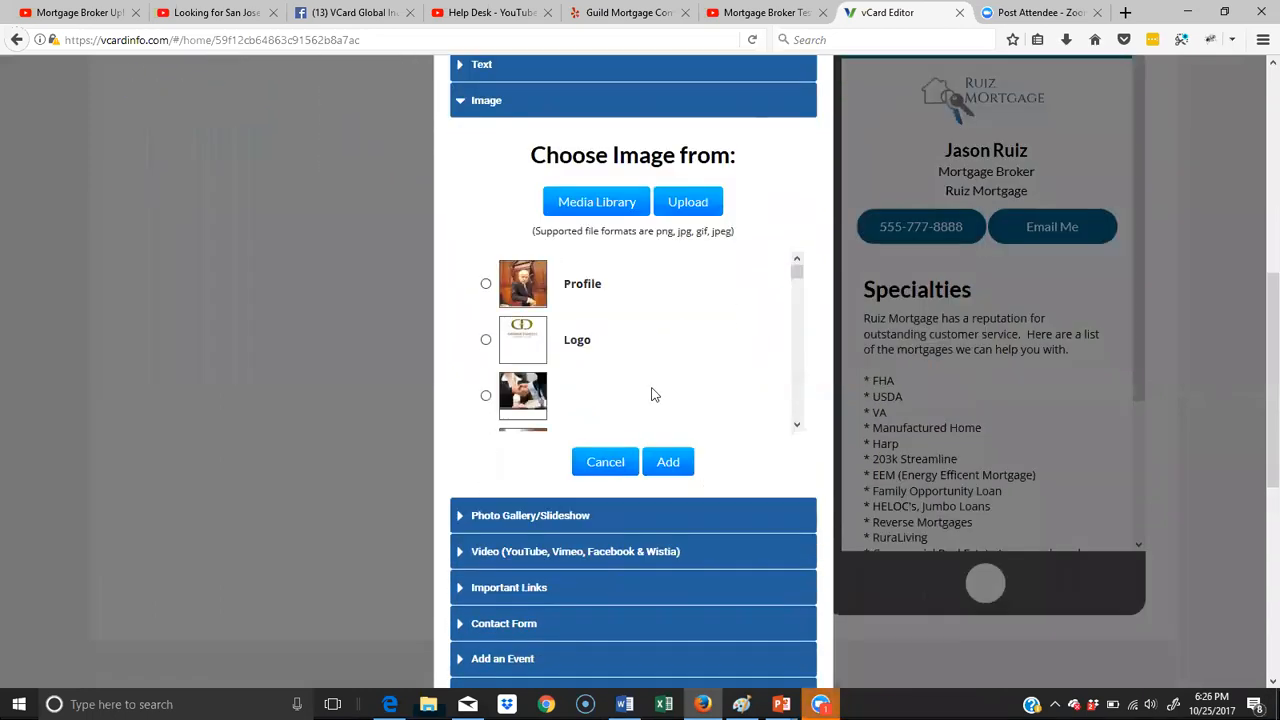
drag(797, 277, 797, 298)
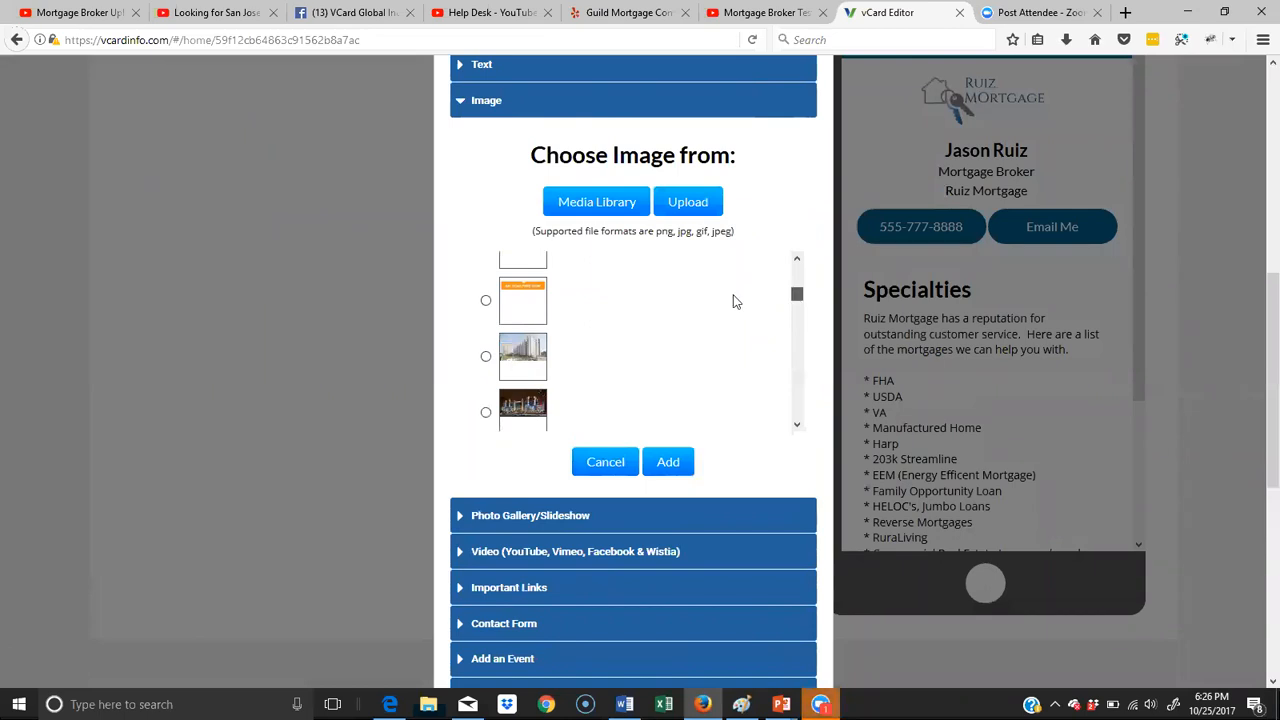
scroll(716, 305, up, 3)
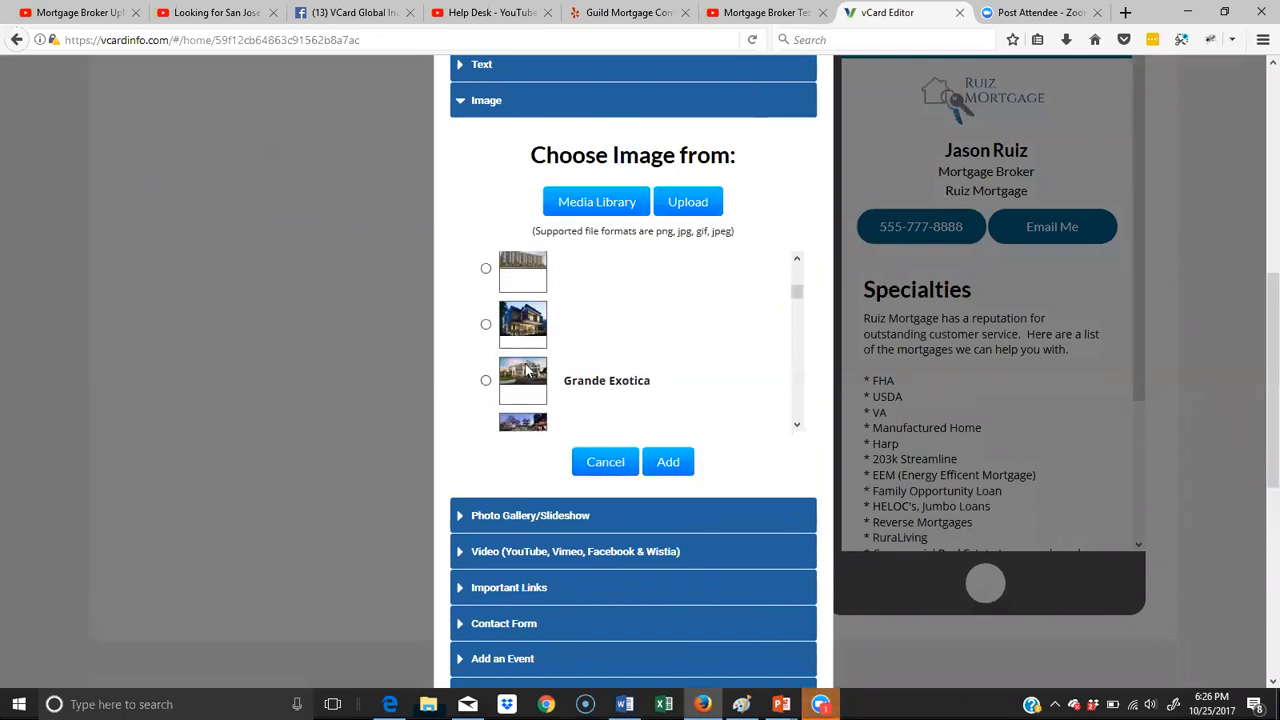
click(486, 381)
click(669, 464)
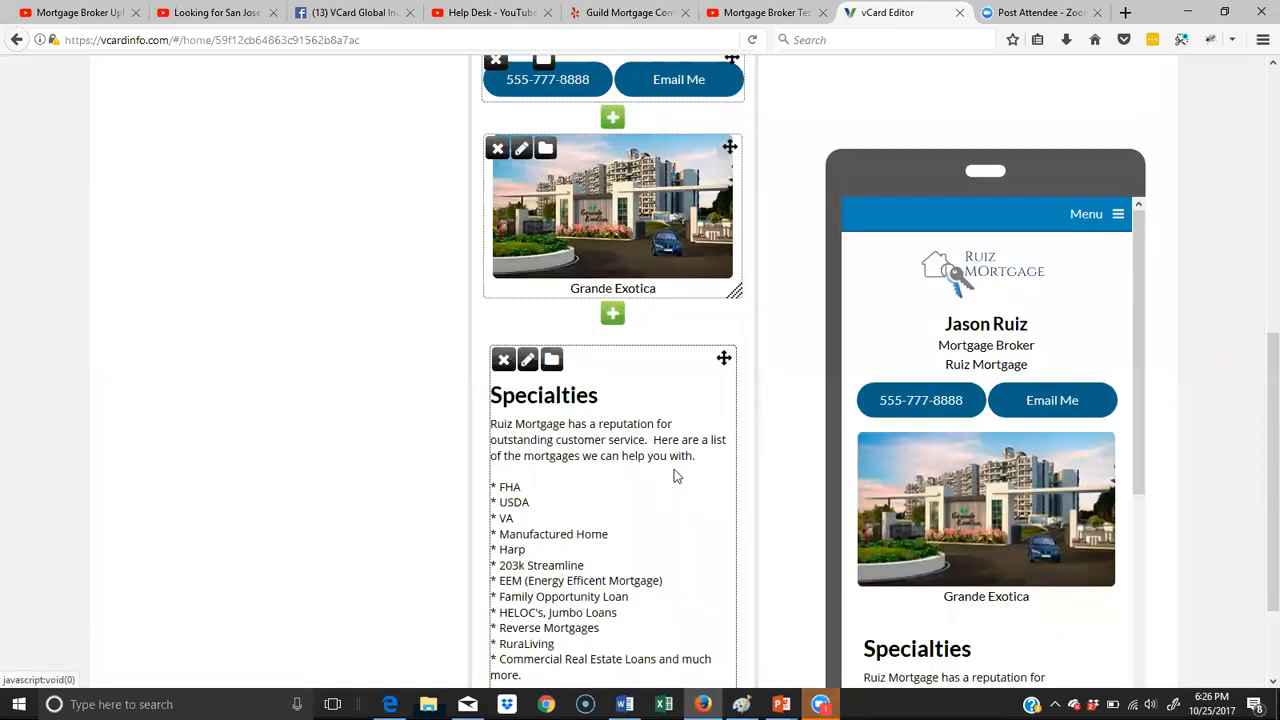
- Replace the Grande Exotica picture in the image block with the 4 x 2 Classic house from the media library
click(521, 152)
scroll(652, 220, down, 1)
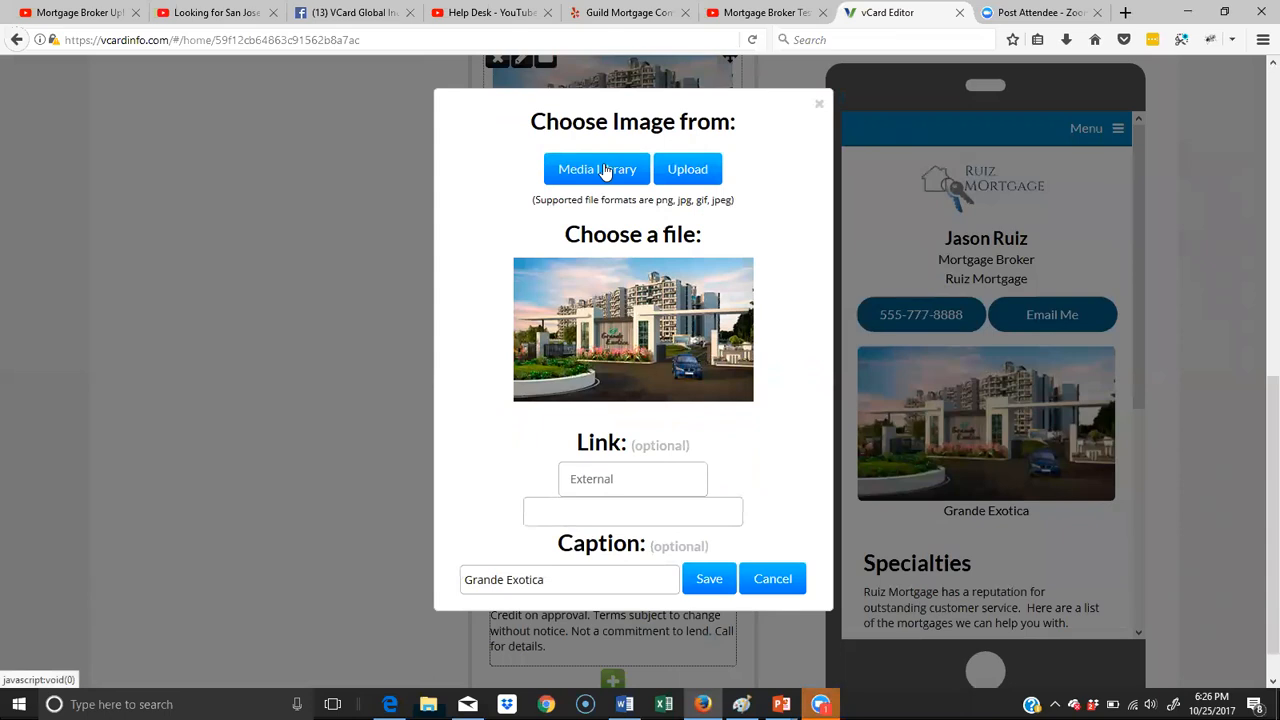
click(604, 171)
drag(812, 252, 813, 331)
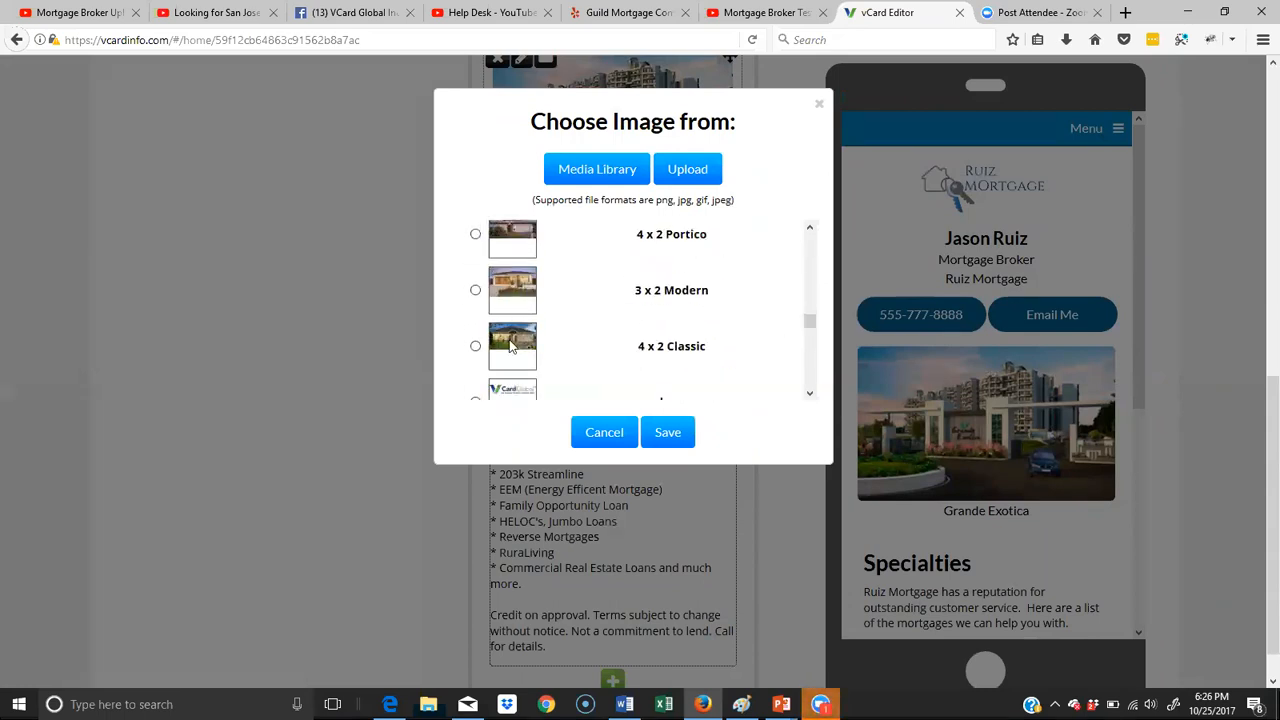
click(476, 348)
click(666, 433)
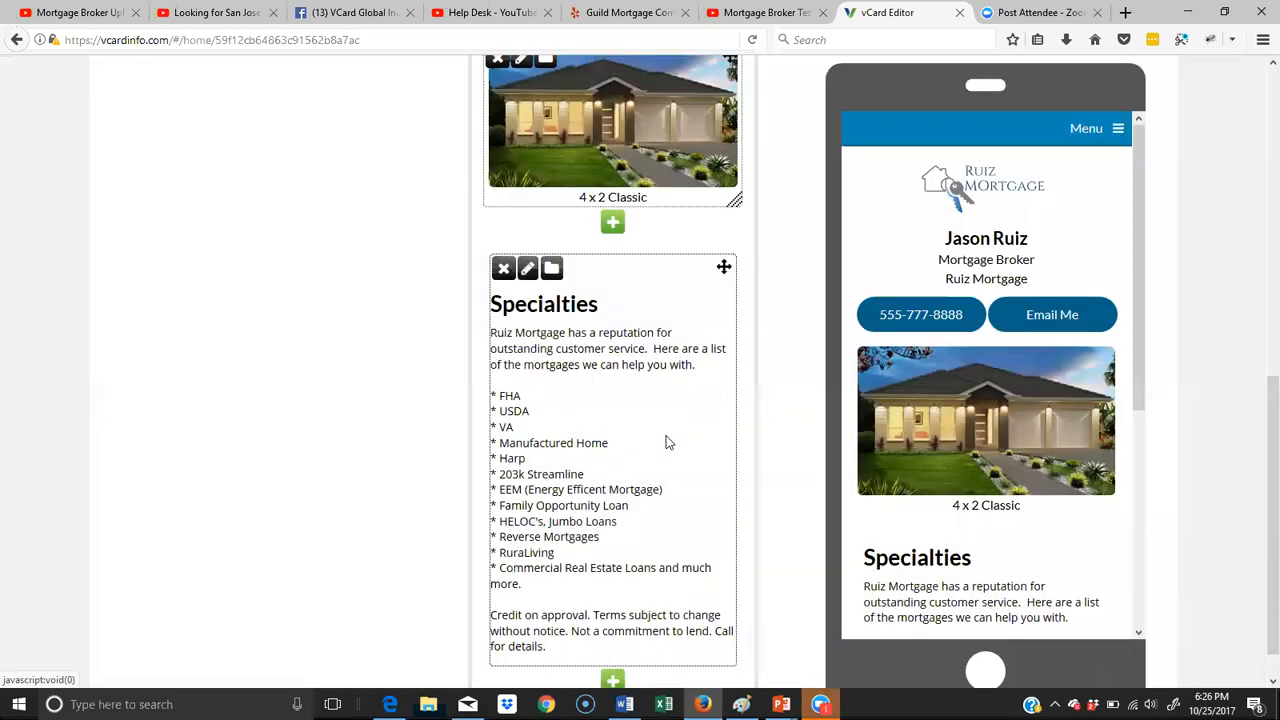
scroll(680, 373, up, 2)
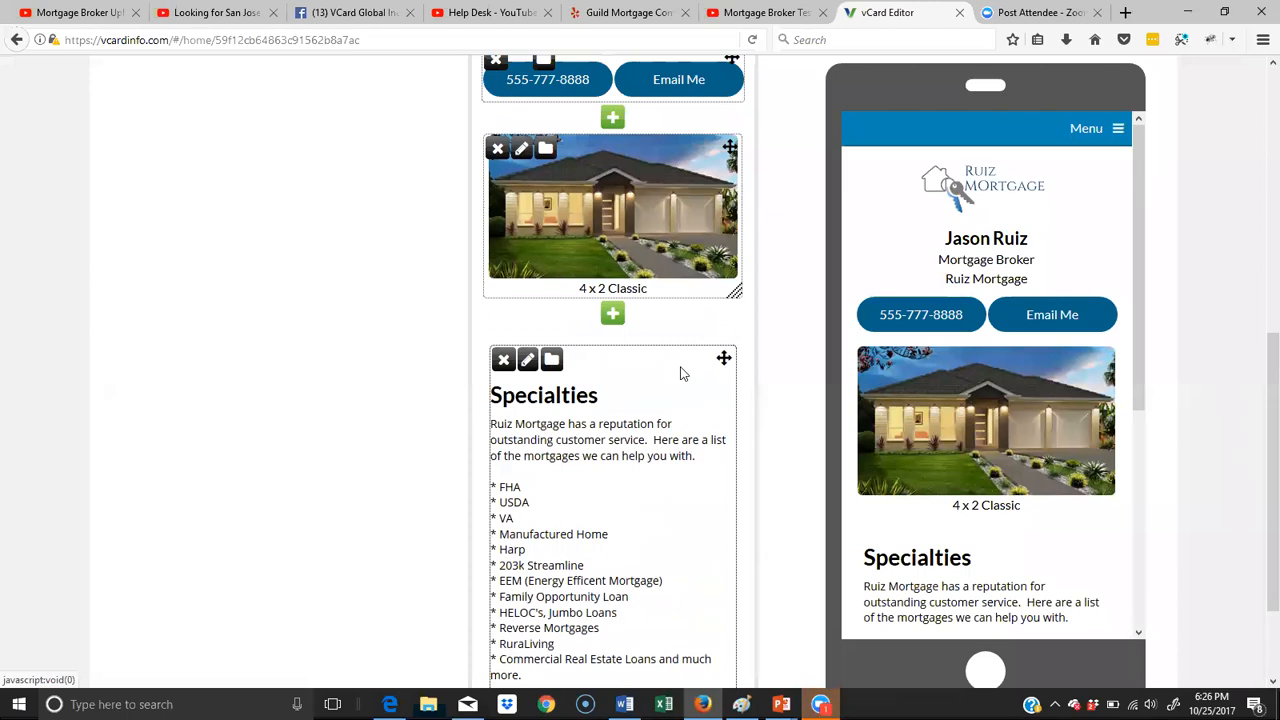
- Delete the caption of the house image above the Specialties text and save the block
click(521, 151)
scroll(628, 478, down, 2)
drag(535, 546, 420, 545)
key(BackSpace)
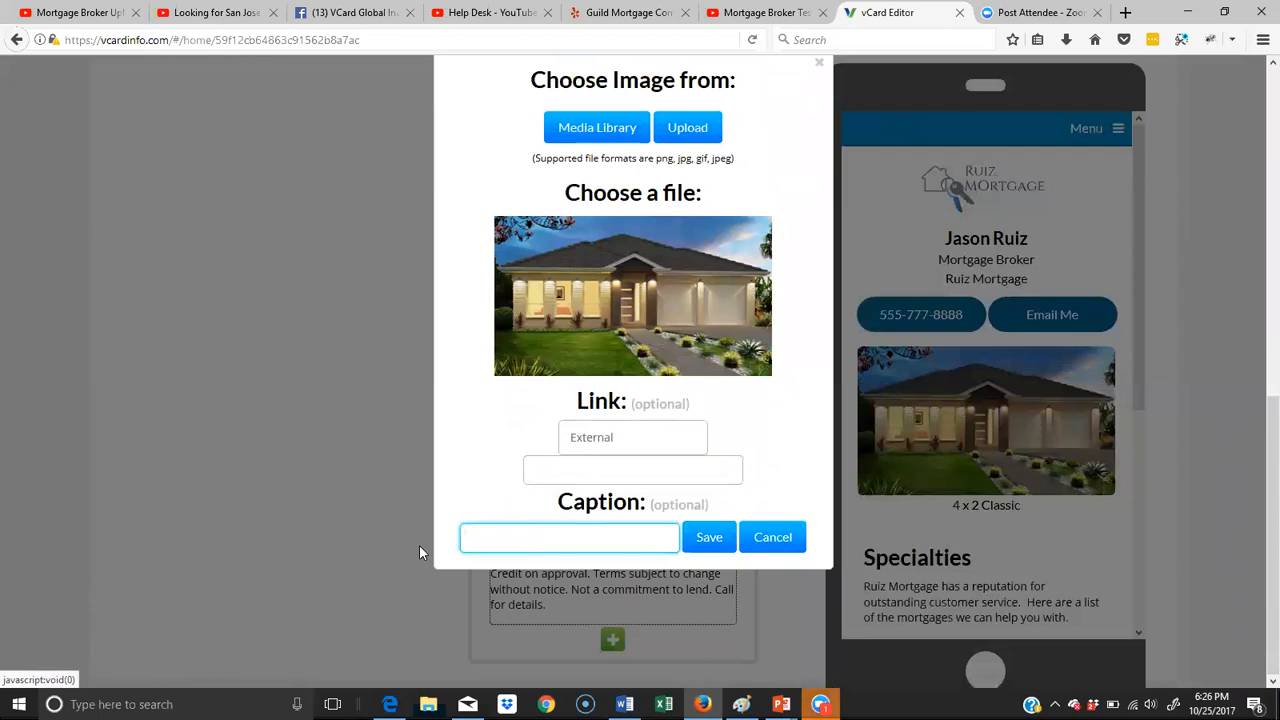
click(728, 550)
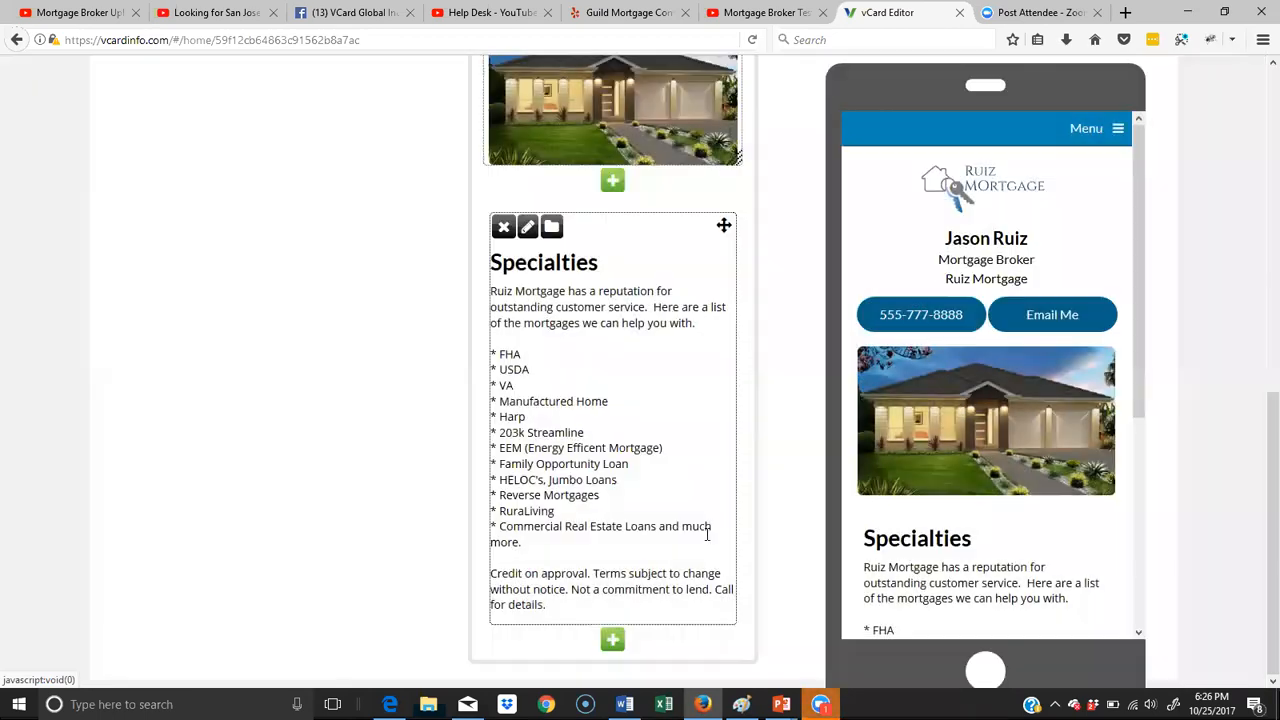
scroll(698, 406, up, 3)
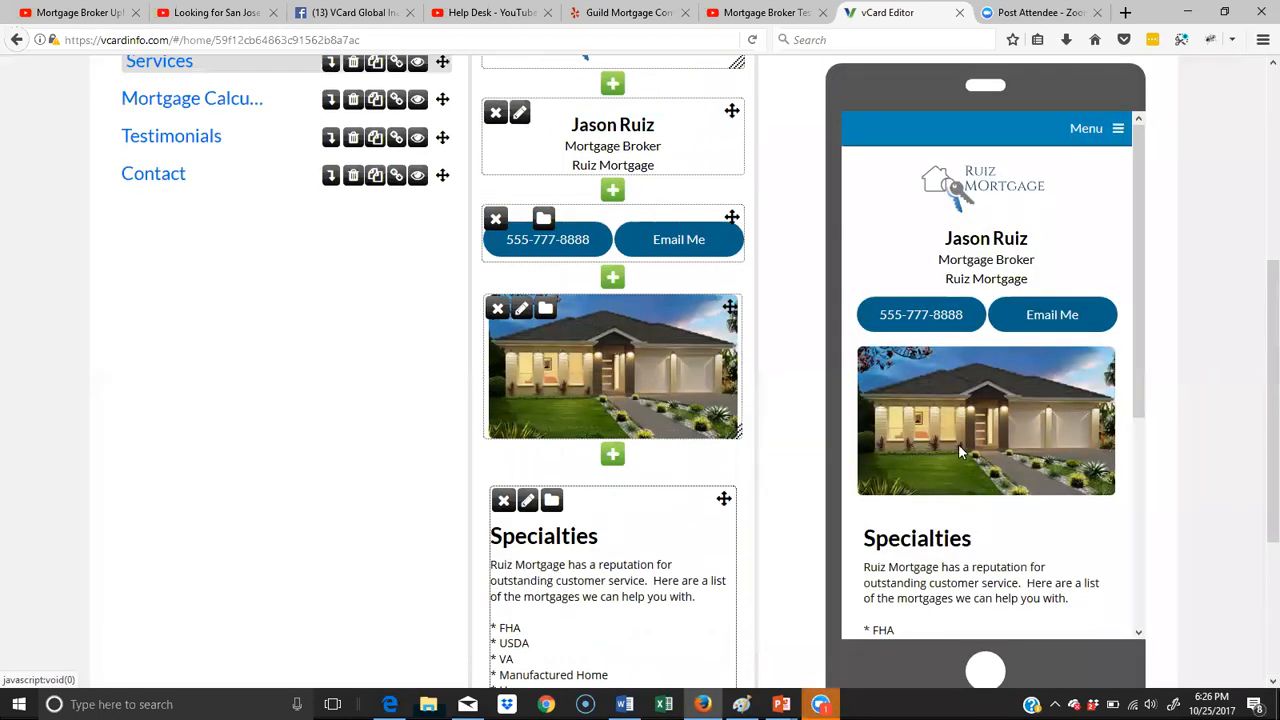
- Look over the finished Services page and open the Mortgage Calculator page for editing
scroll(505, 432, down, 3)
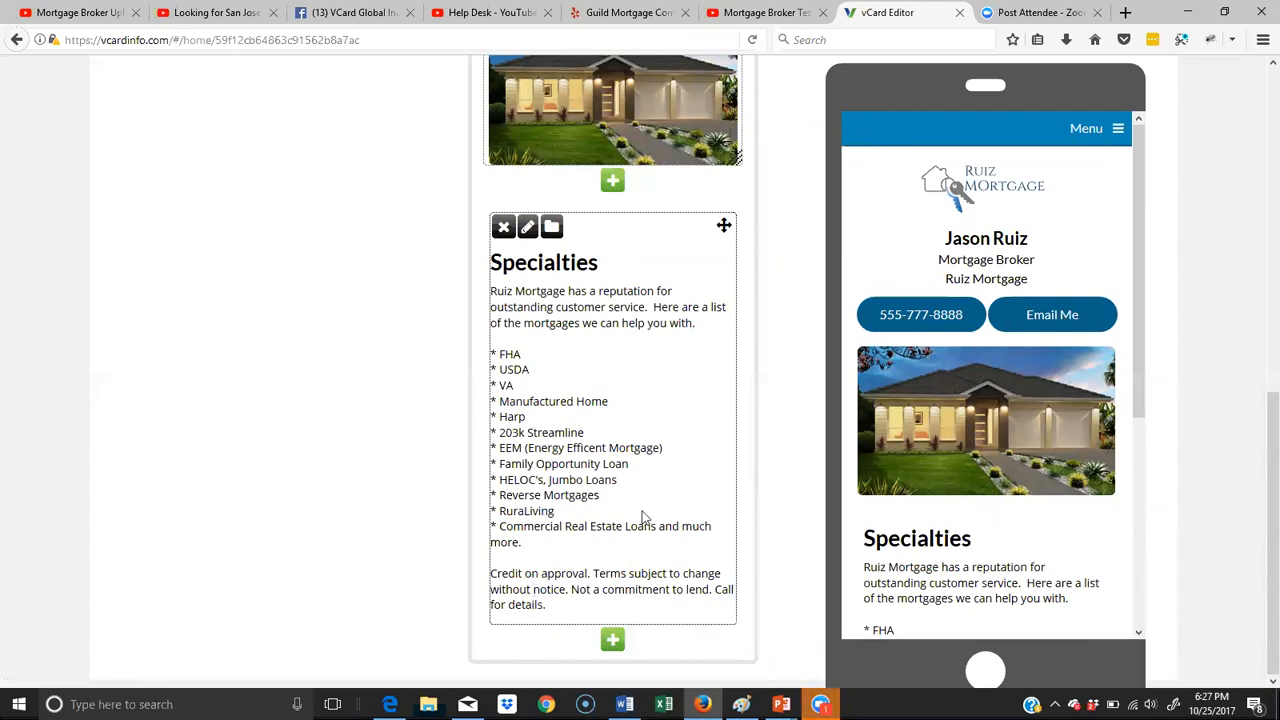
scroll(620, 484, up, 3)
scroll(620, 484, up, 2)
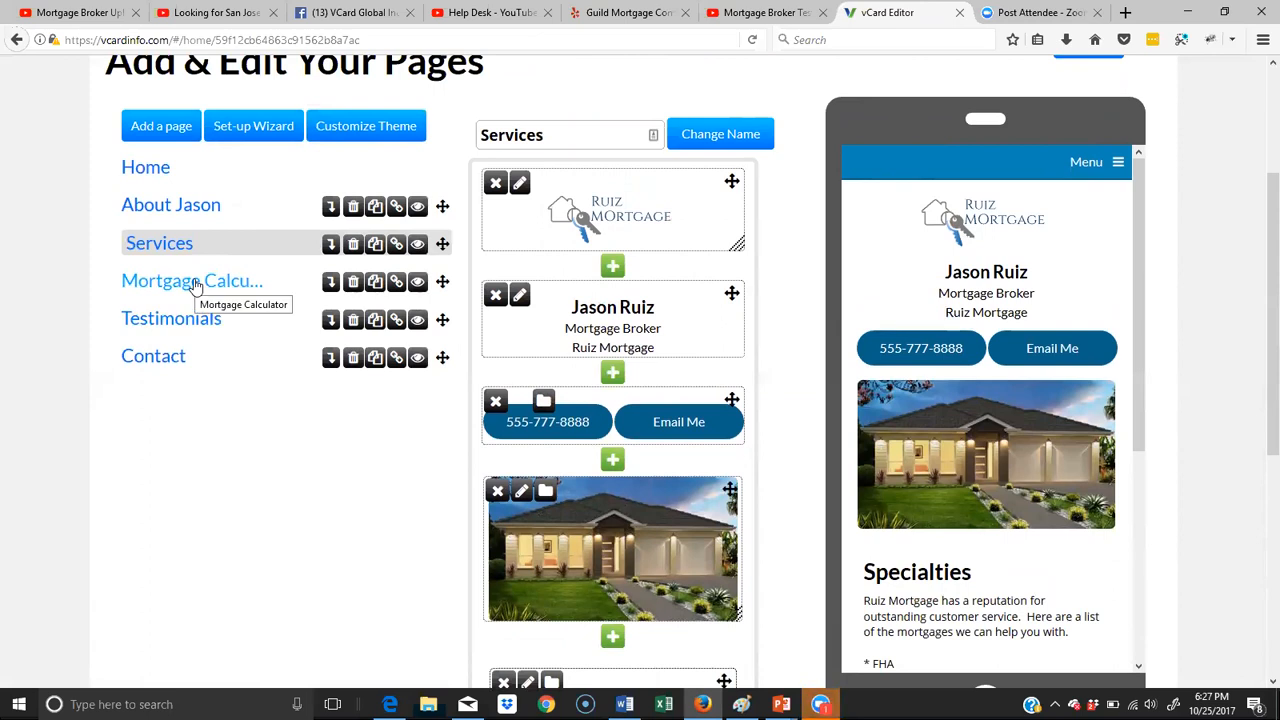
click(196, 285)
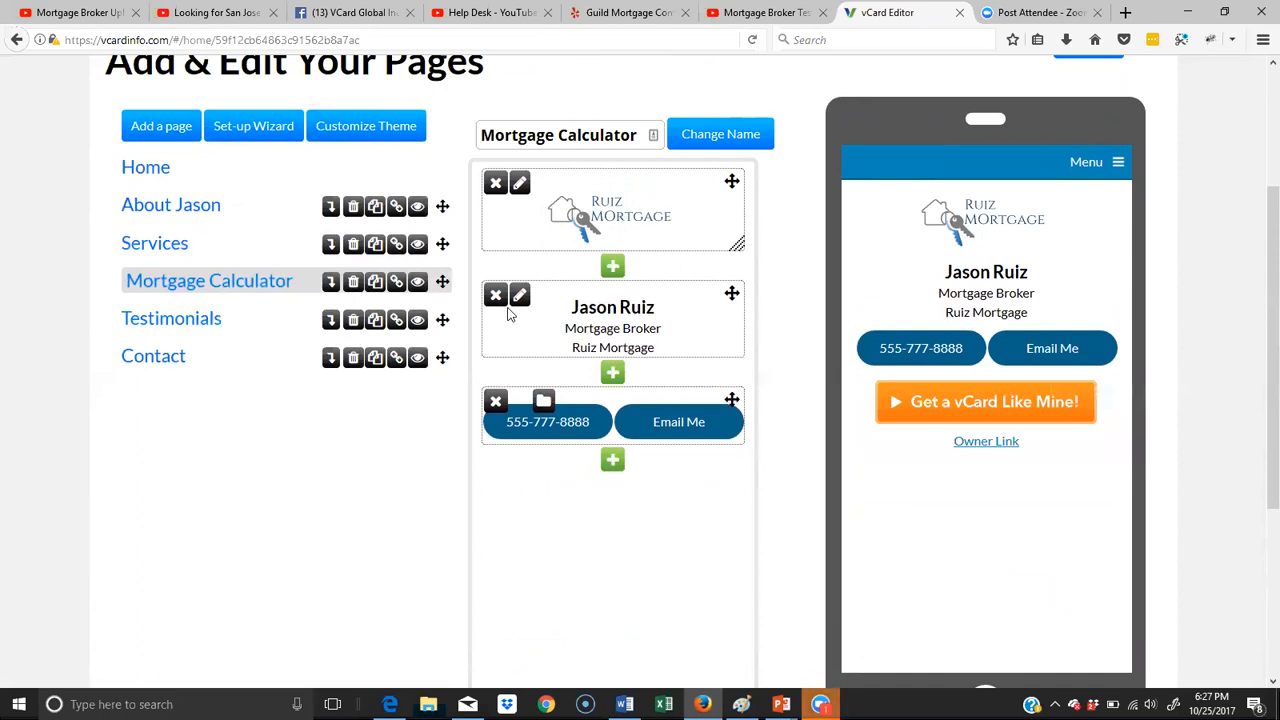
- Open Google in a new browser tab and search for "mortgage calculator for my website"
click(1125, 12)
text(google.com)
key(Return)
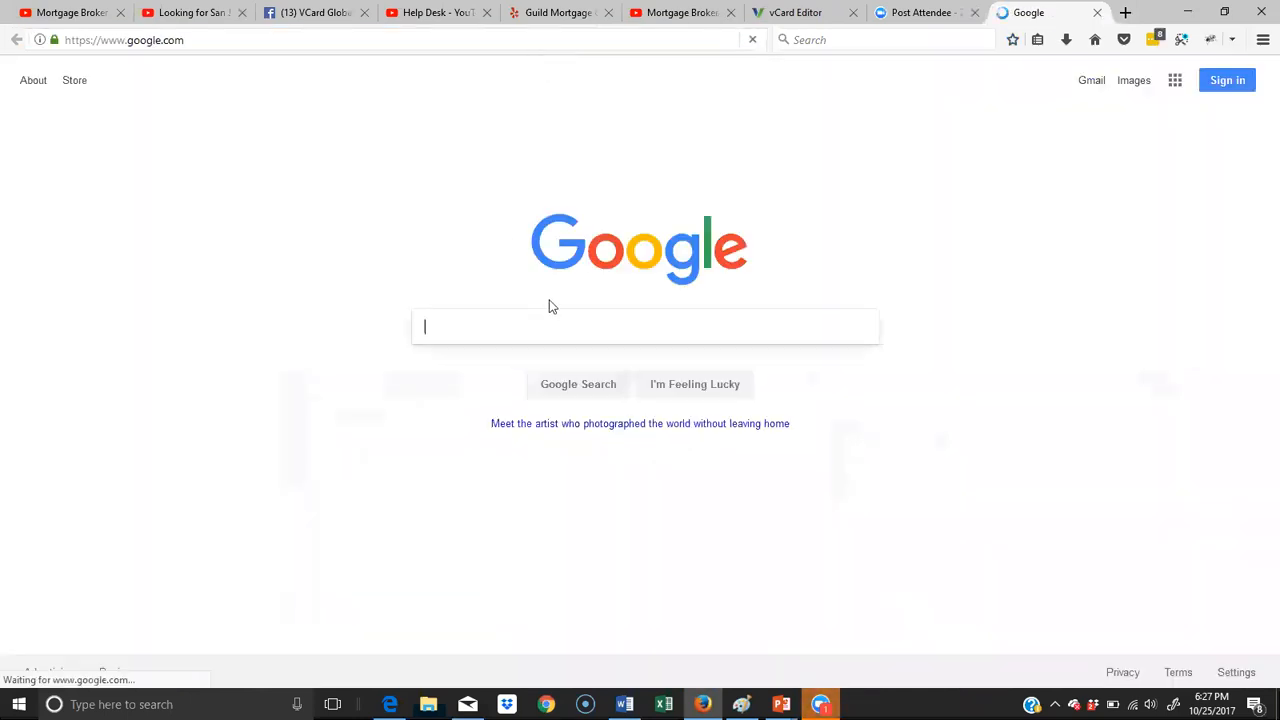
text(mort)
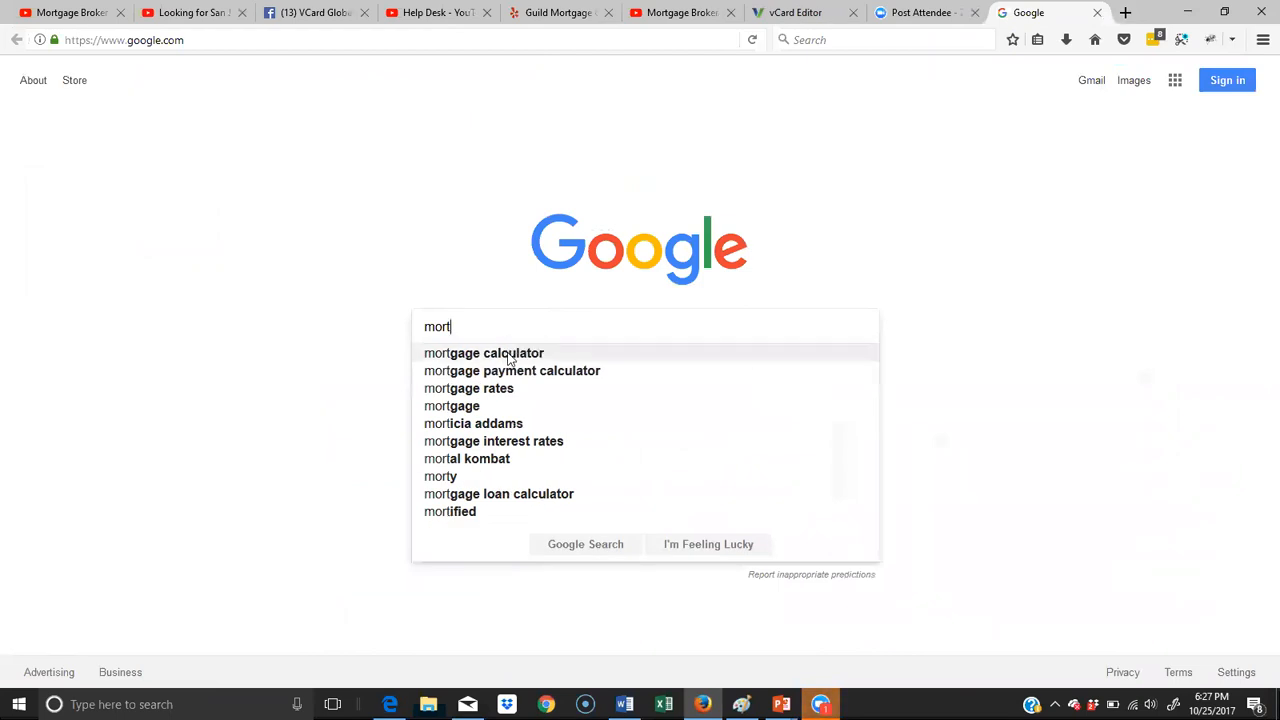
click(510, 355)
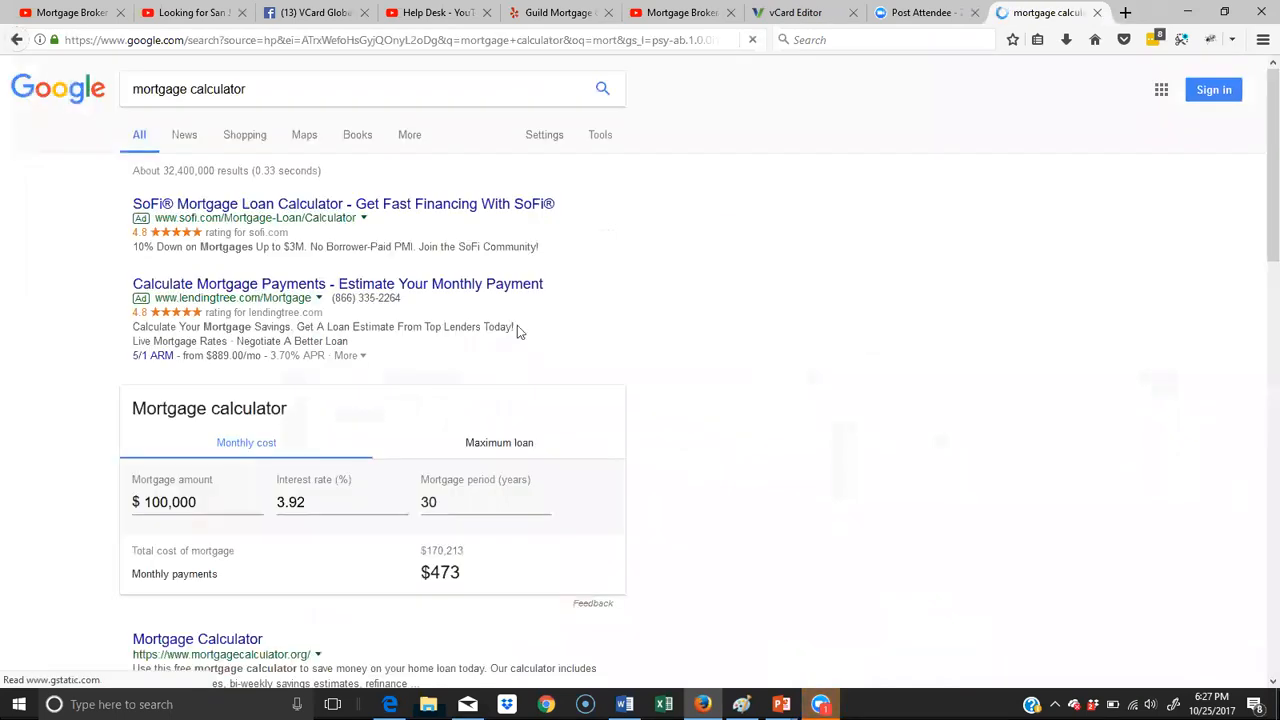
click(271, 90)
text(for)
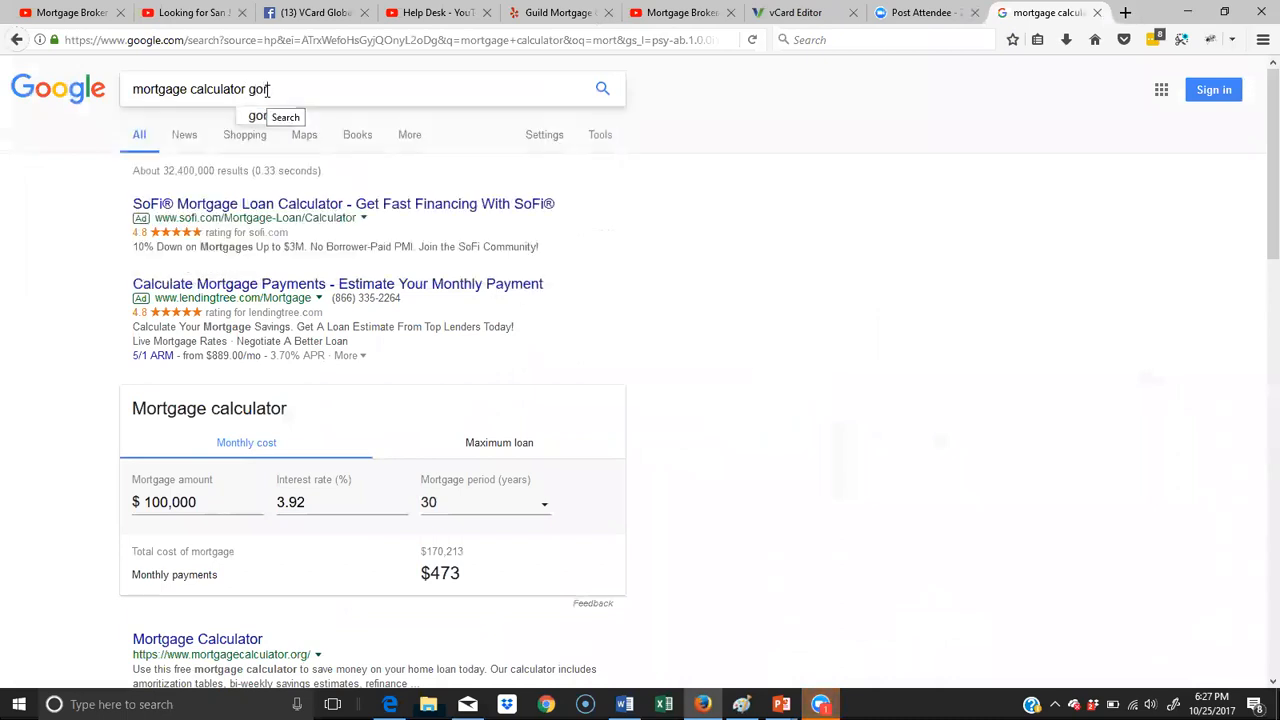
text( my website)
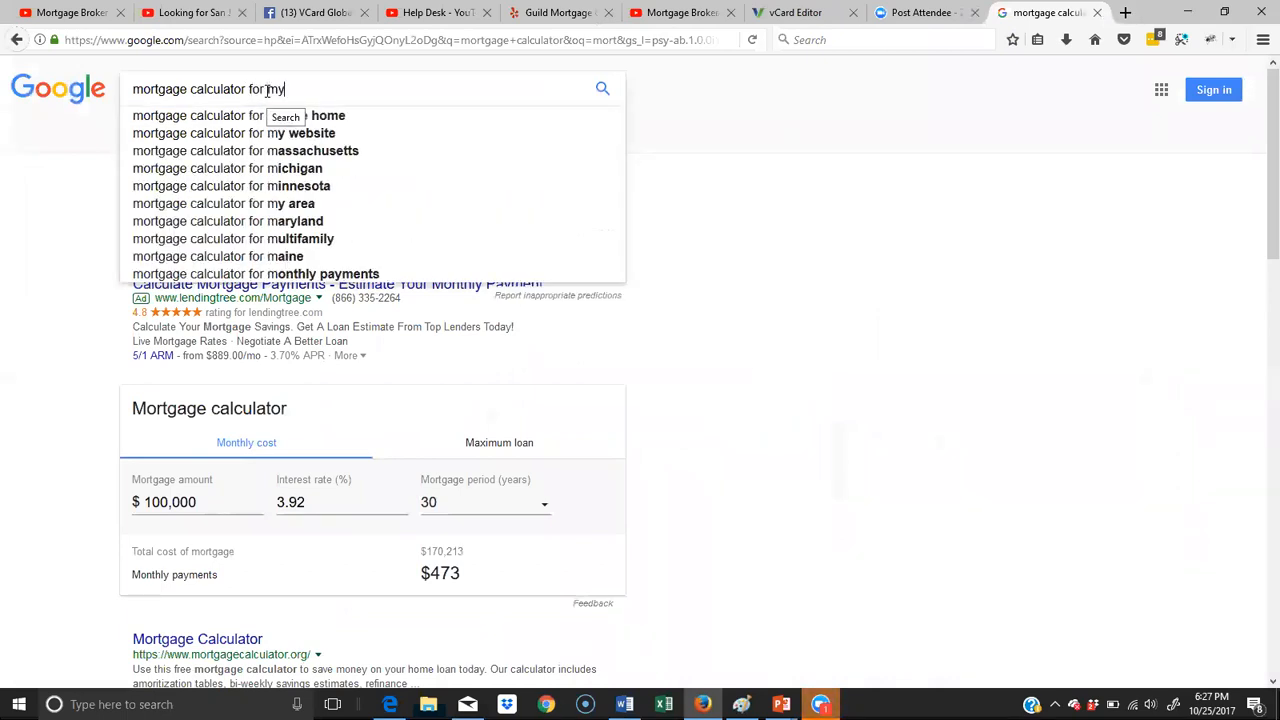
key(Return)
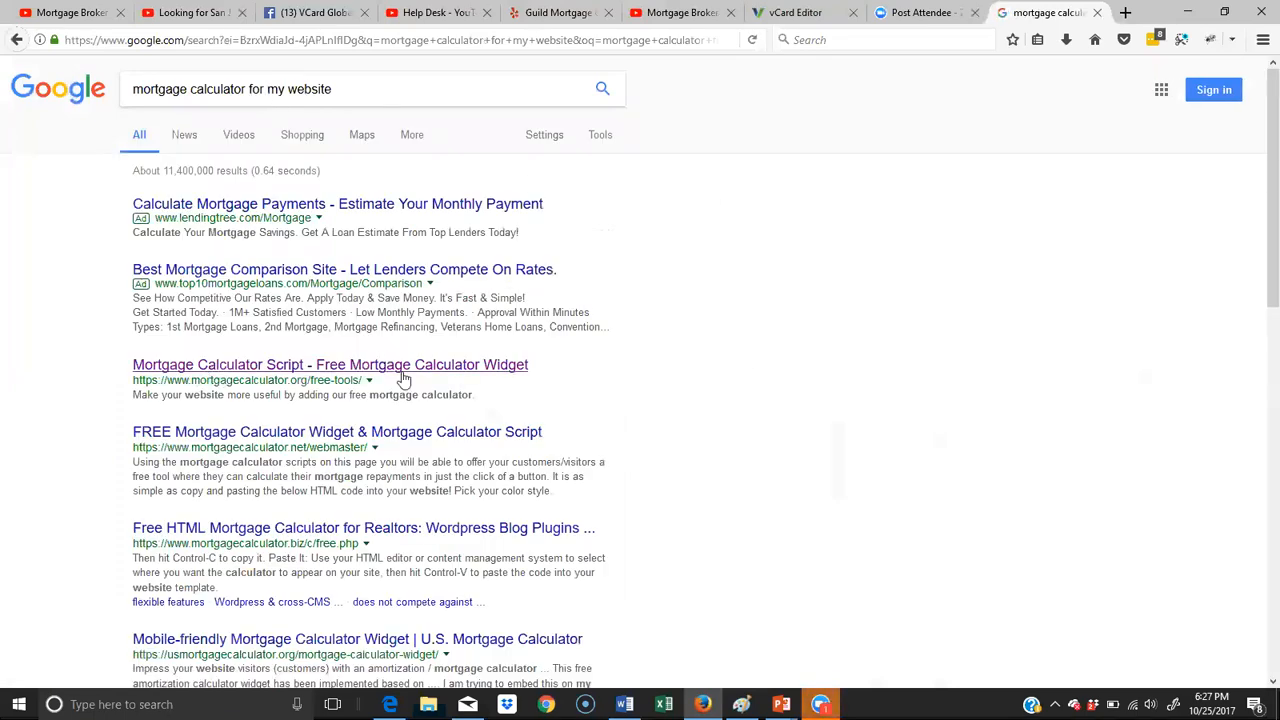
- Open the mortgagecalculator.org free widget result and copy the entire embed code of the Fully Functional Mortgage Calculator
click(474, 368)
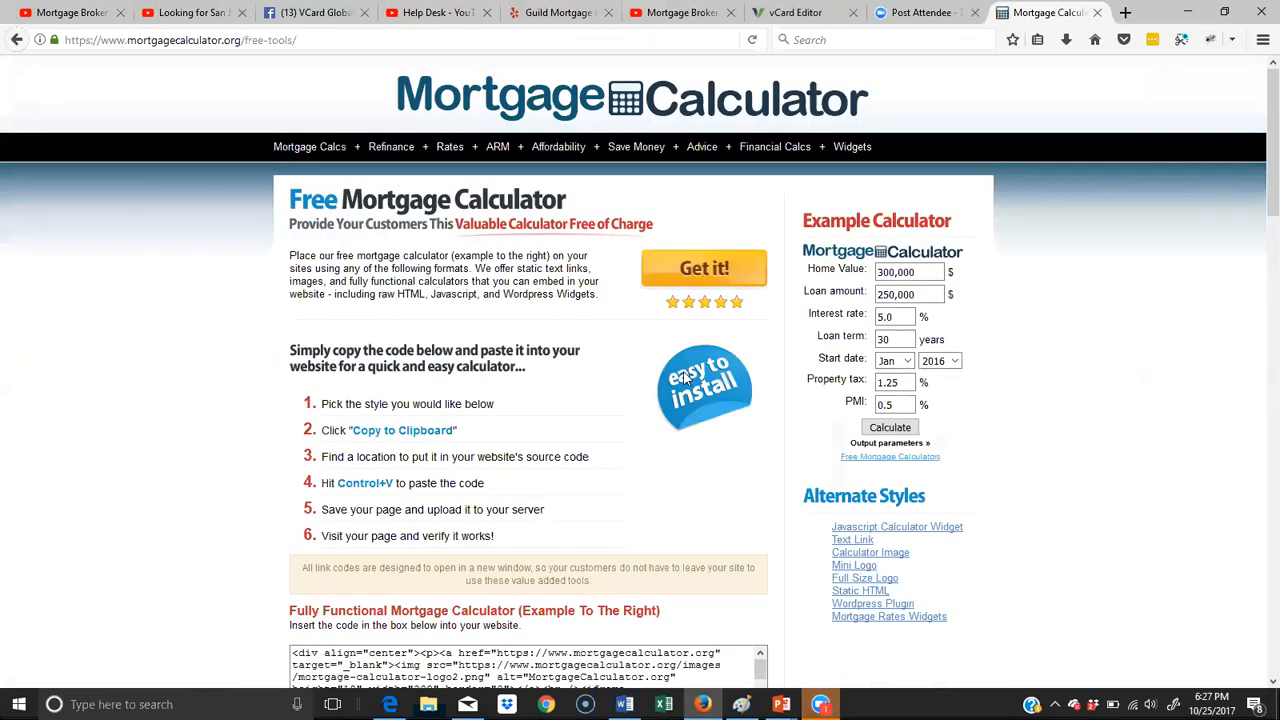
scroll(684, 380, down, 3)
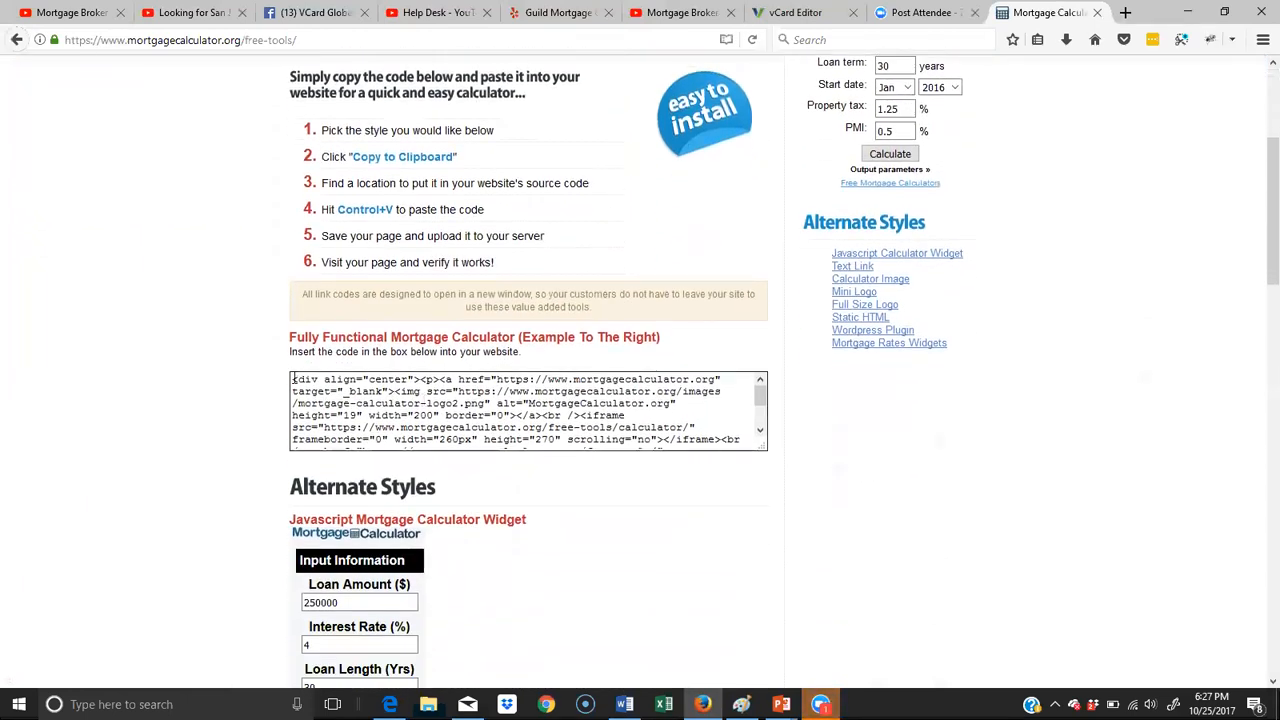
drag(291, 380, 558, 436)
scroll(566, 437, up, 2)
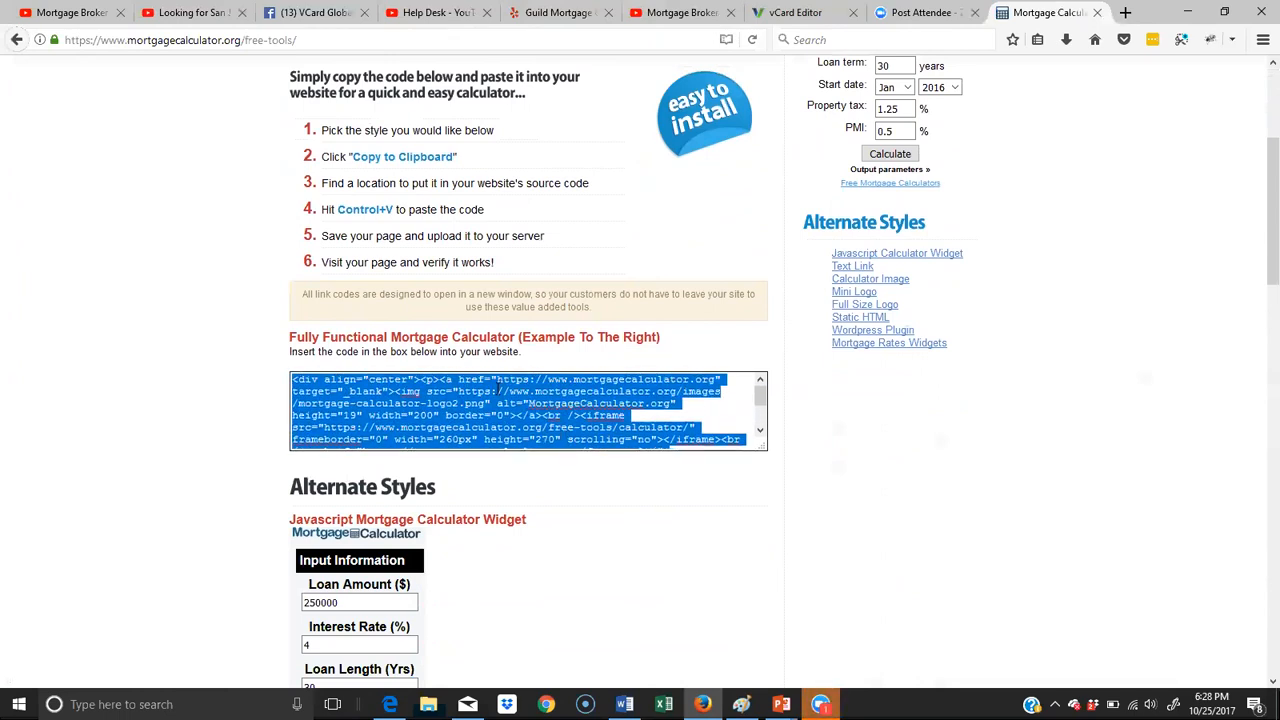
right_click(498, 389)
click(554, 440)
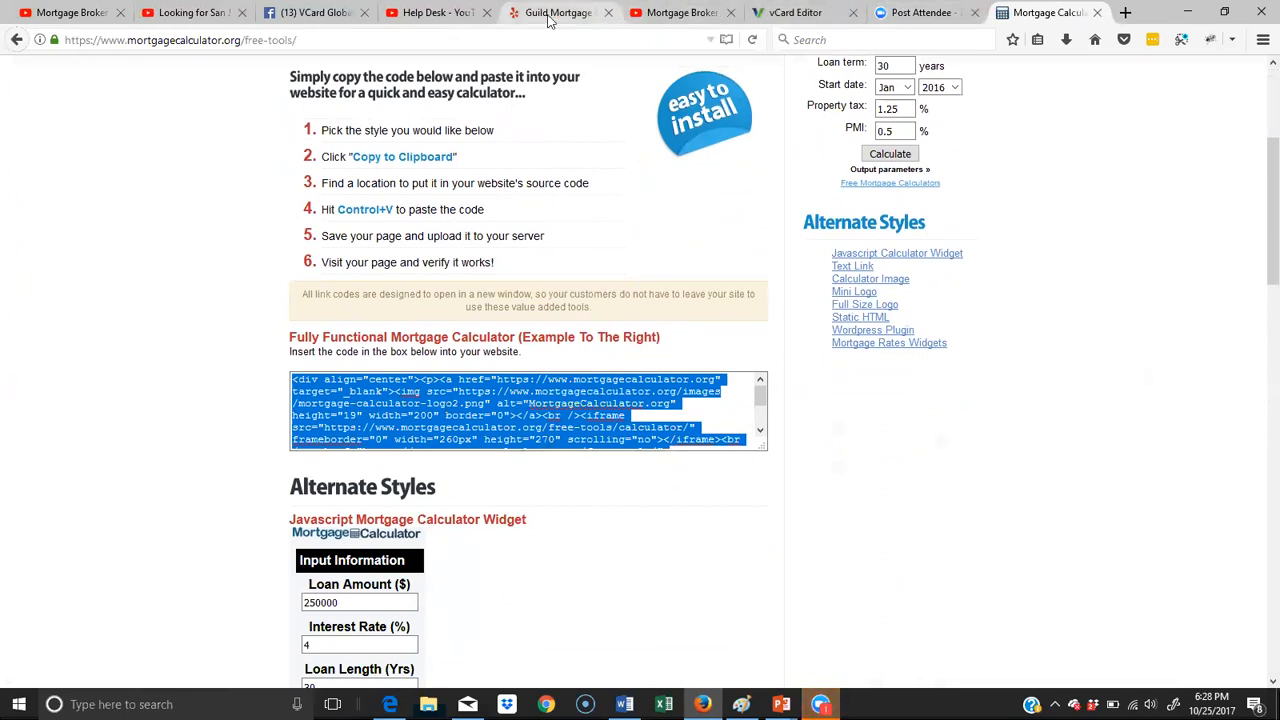
- Return to the vCard editor and add an HTML block with the copied calculator code below the contact buttons on the Mortgage Calculator page
click(800, 13)
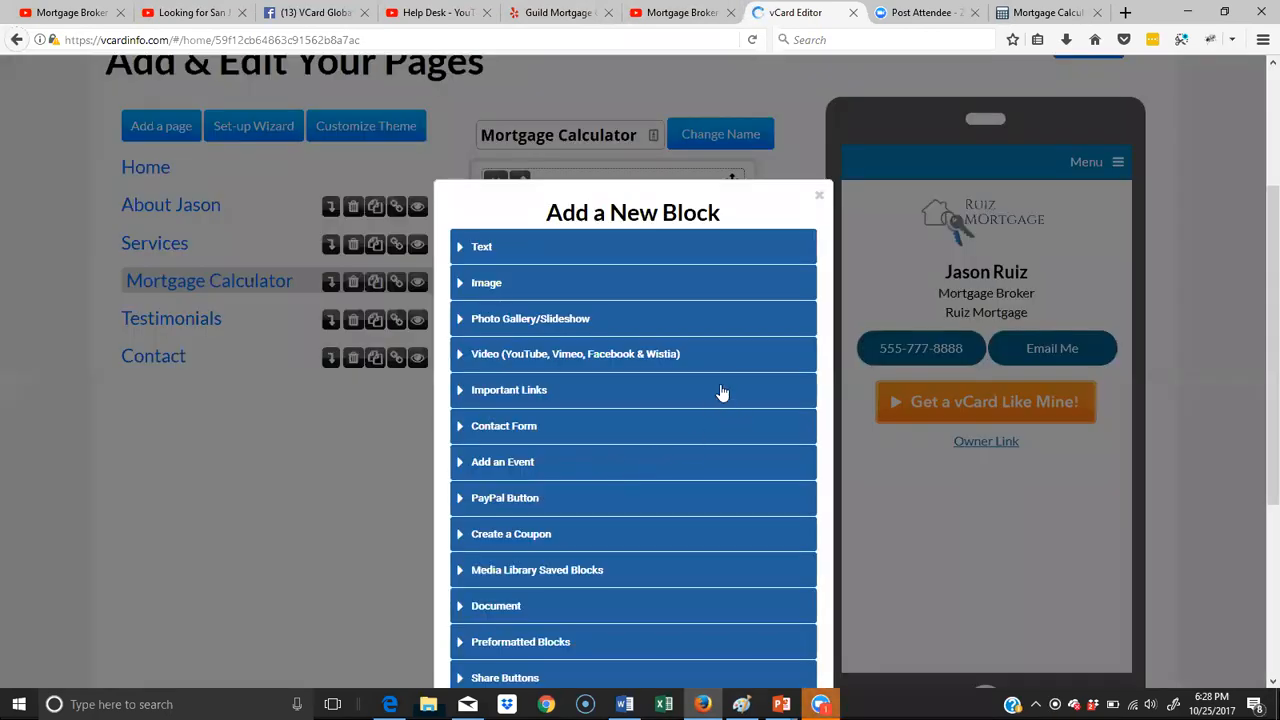
scroll(1108, 314, down, 1)
scroll(723, 337, down, 5)
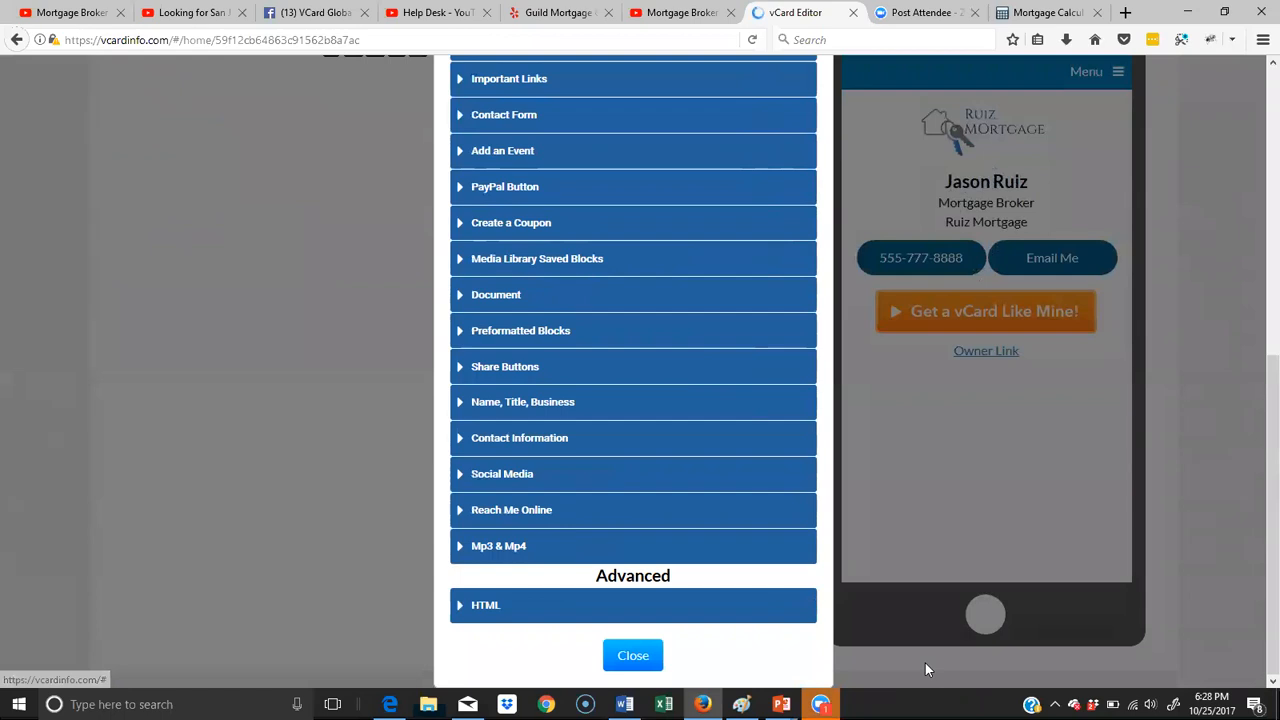
click(468, 612)
scroll(743, 590, down, 3)
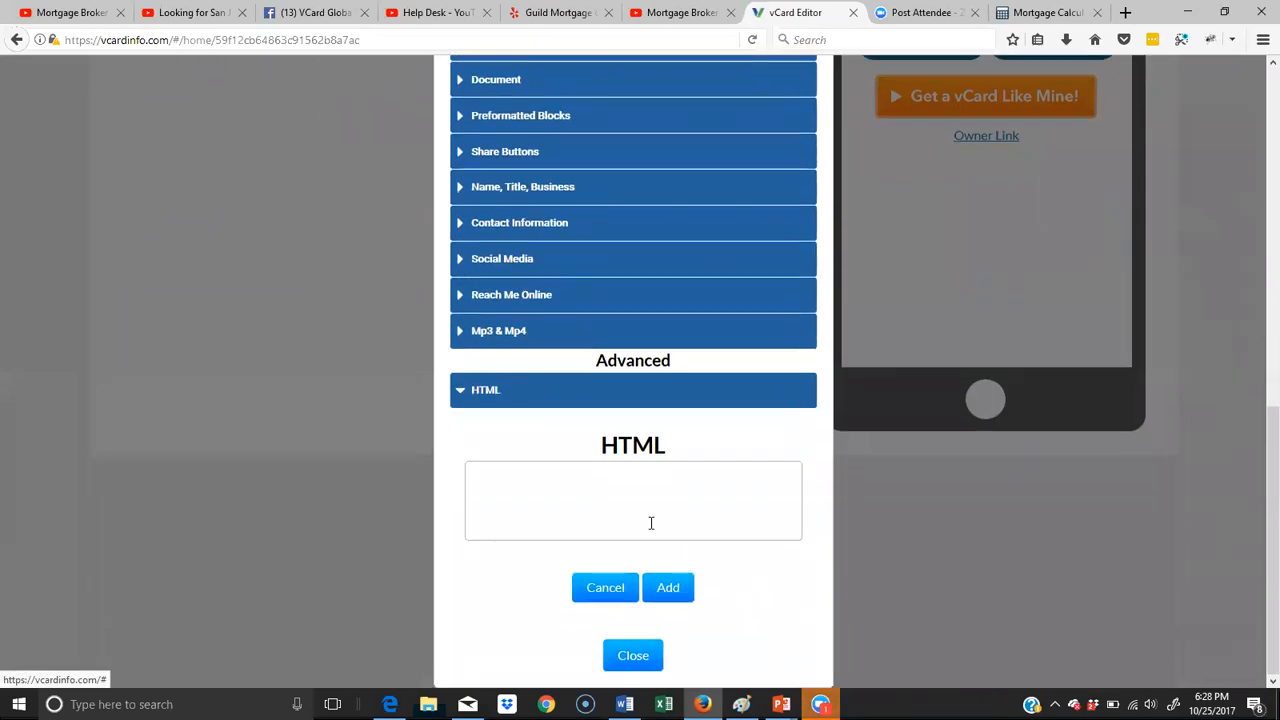
right_click(596, 493)
click(636, 562)
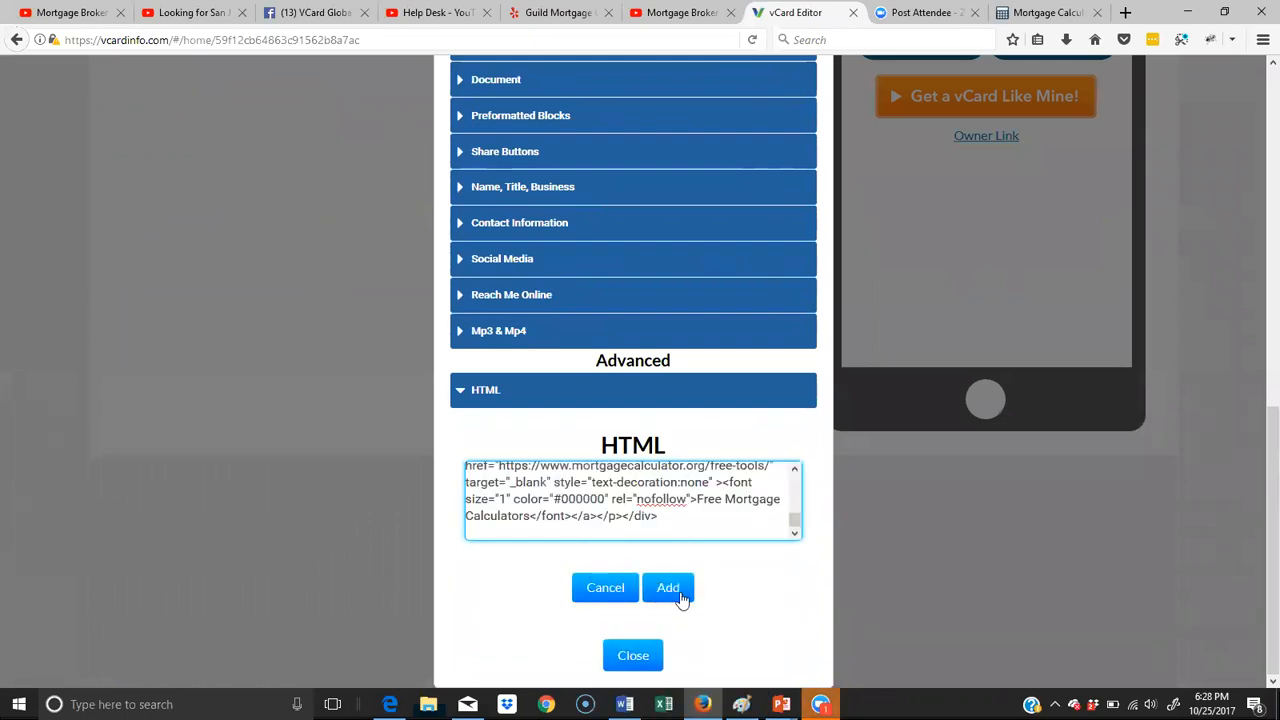
click(668, 588)
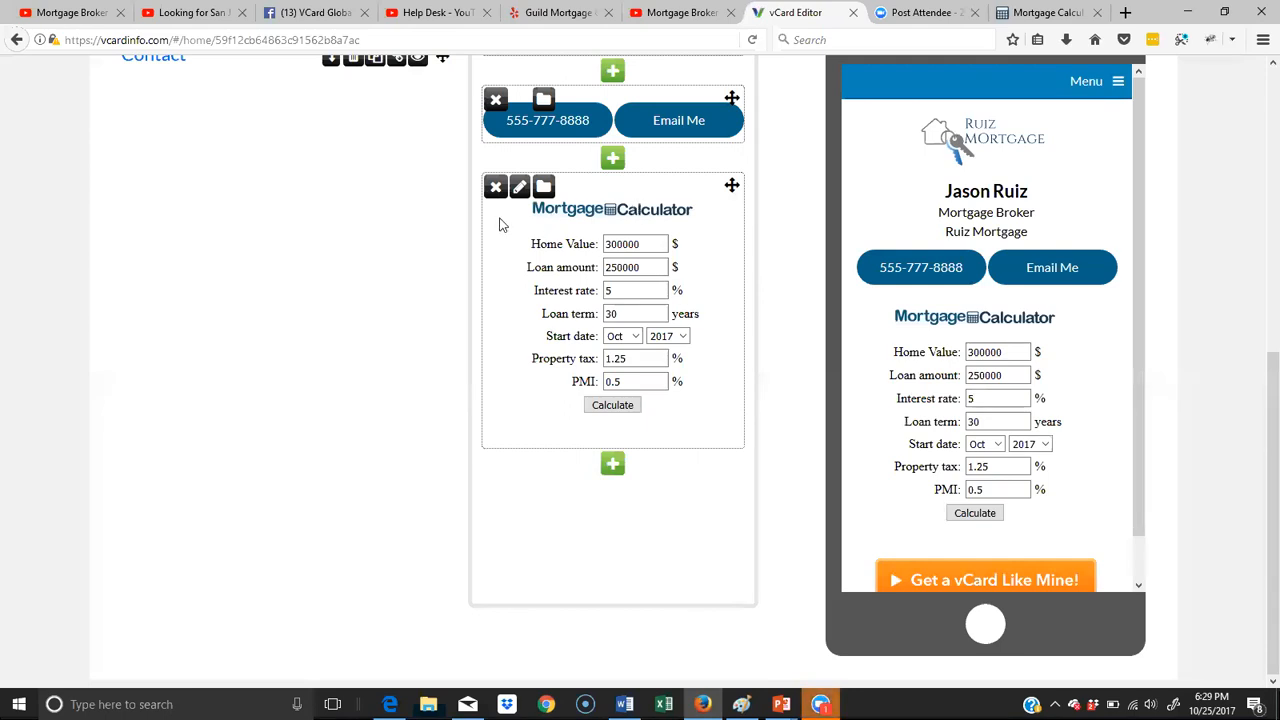
scroll(270, 337, up, 5)
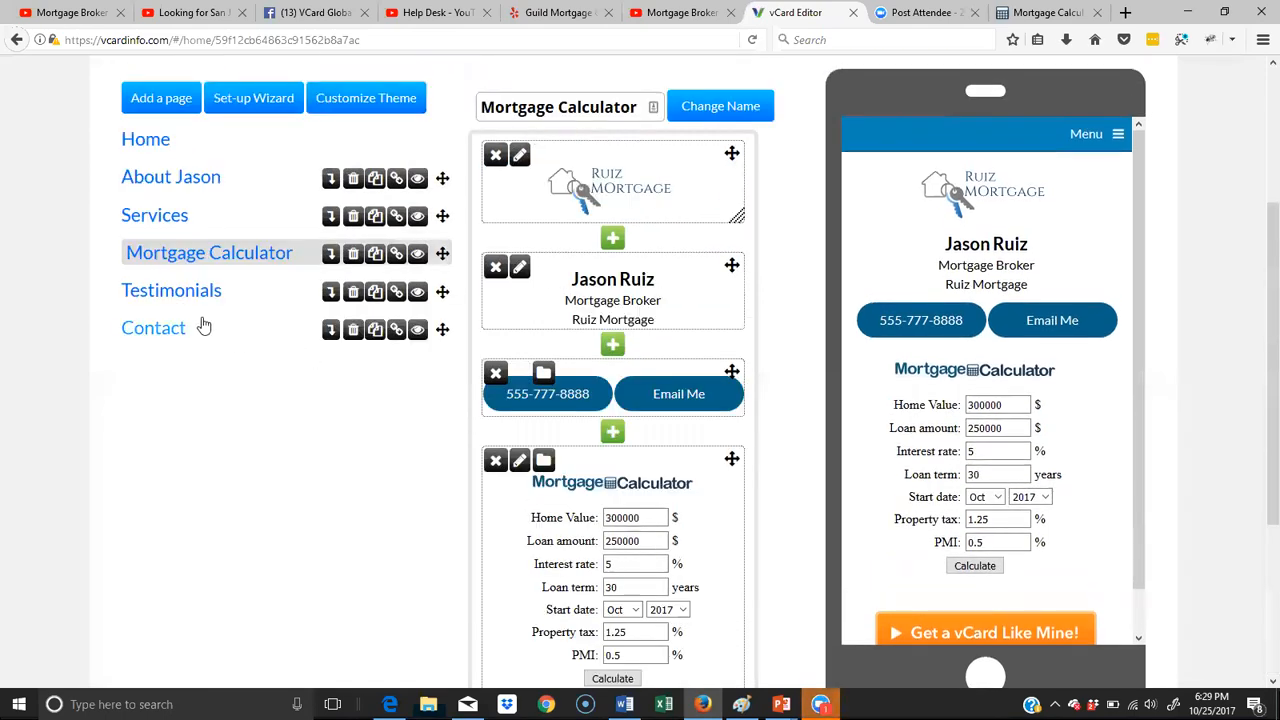
- Open the Testimonials page and start a text block below the contact buttons containing the word "Testimonials"
click(170, 290)
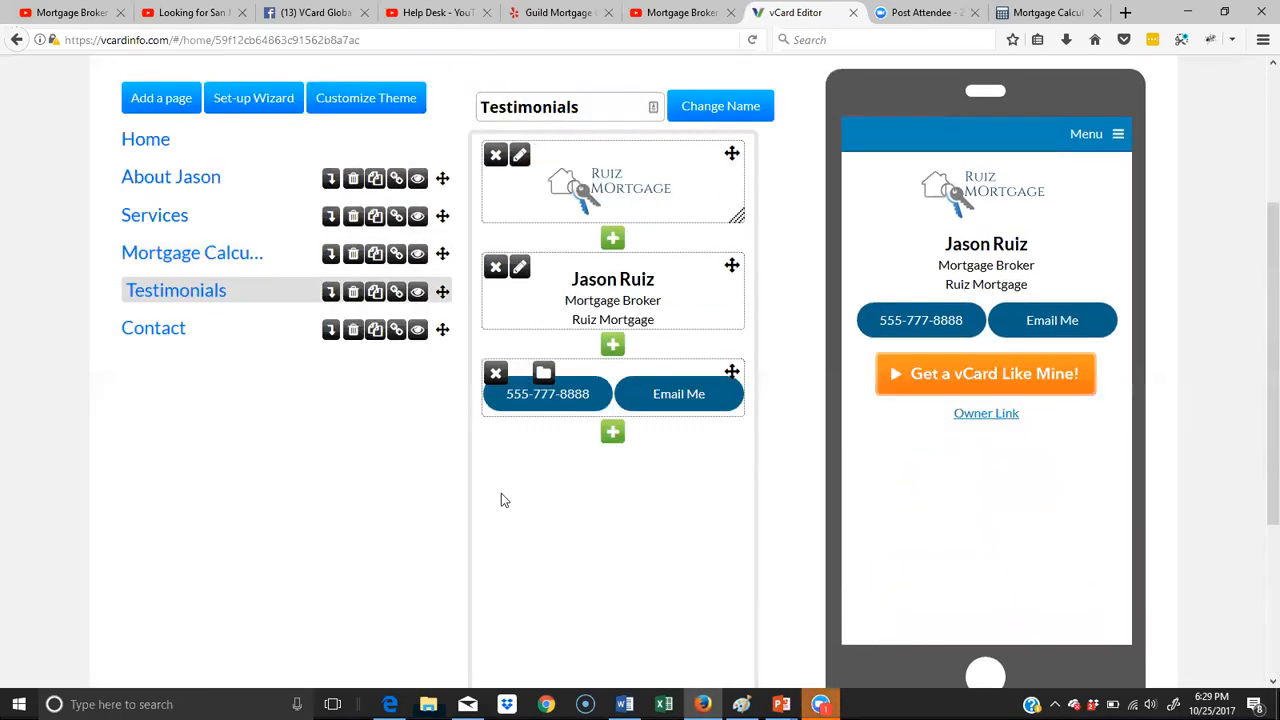
click(613, 443)
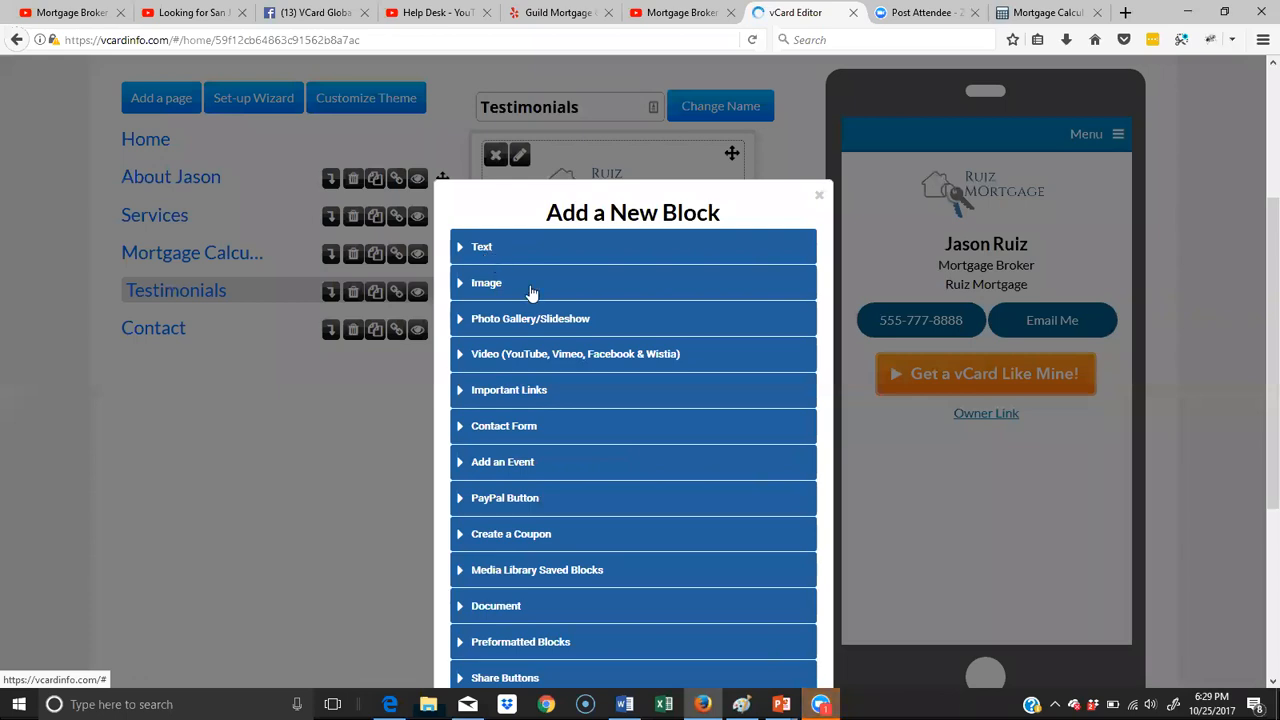
click(468, 250)
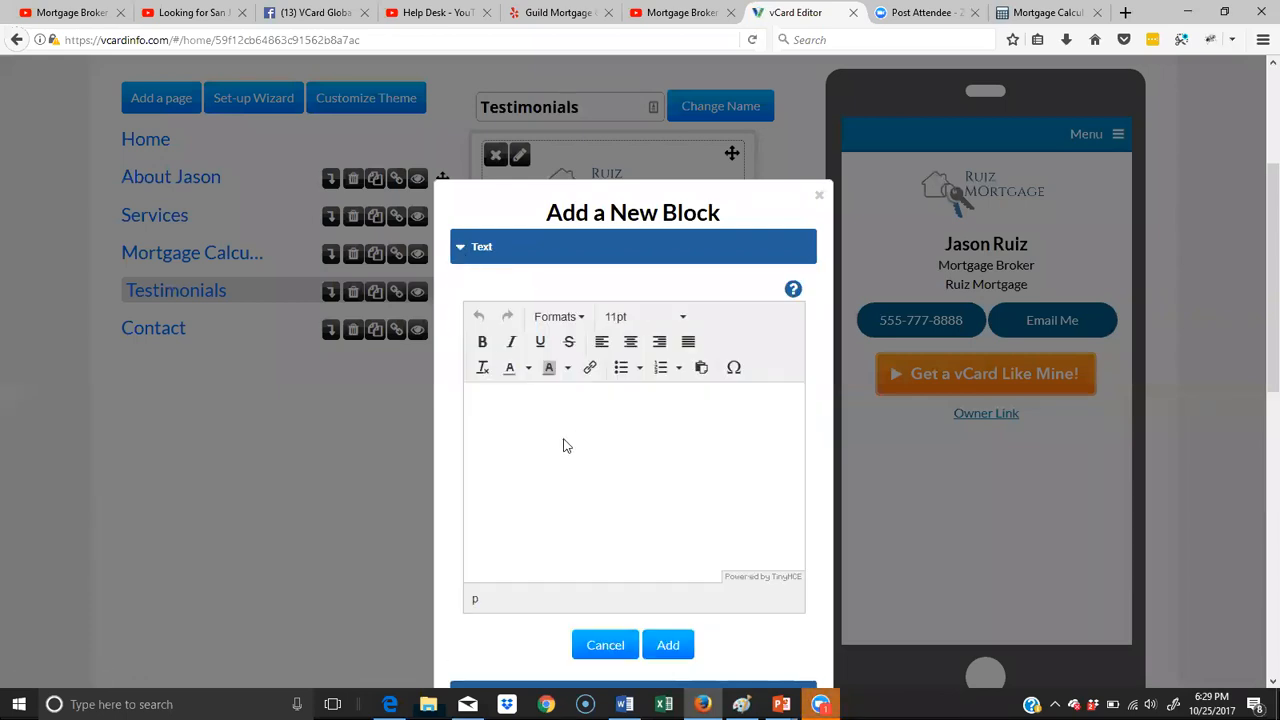
text(Testimonials)
- Format the word "Testimonials" as a heading and start a new line beneath it
double_click(524, 401)
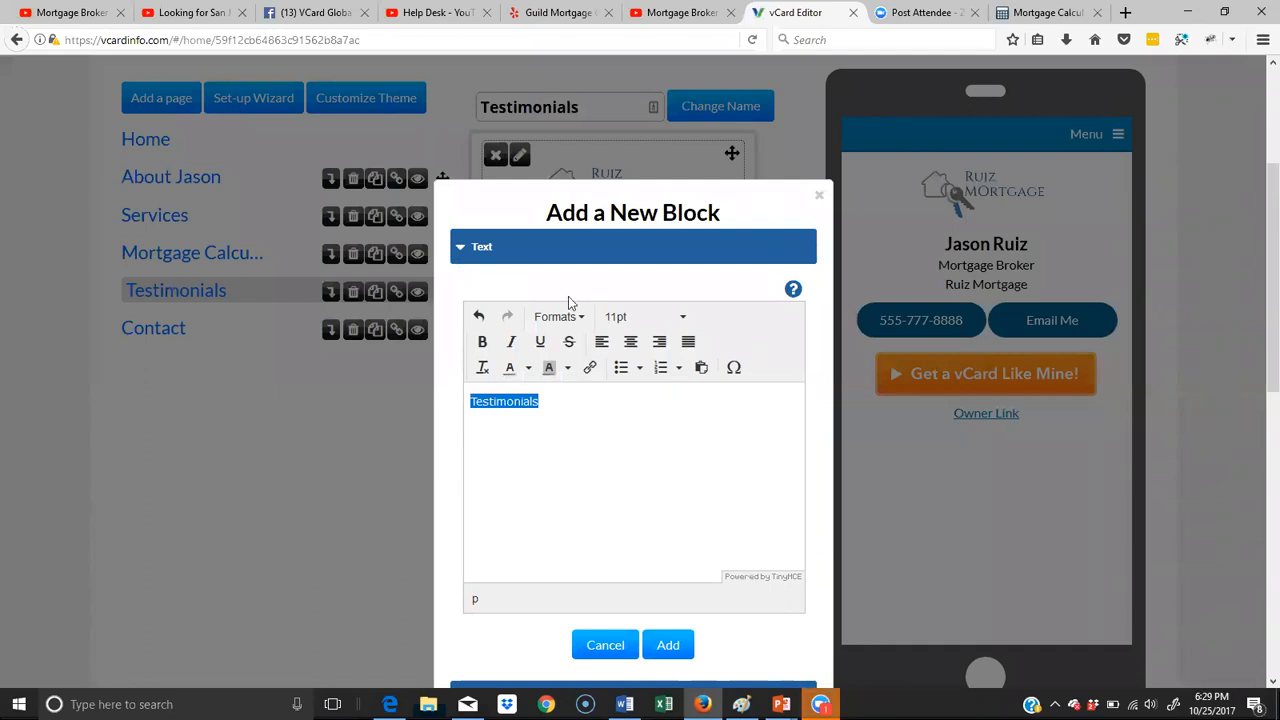
click(572, 316)
click(604, 389)
click(617, 407)
key(Return)
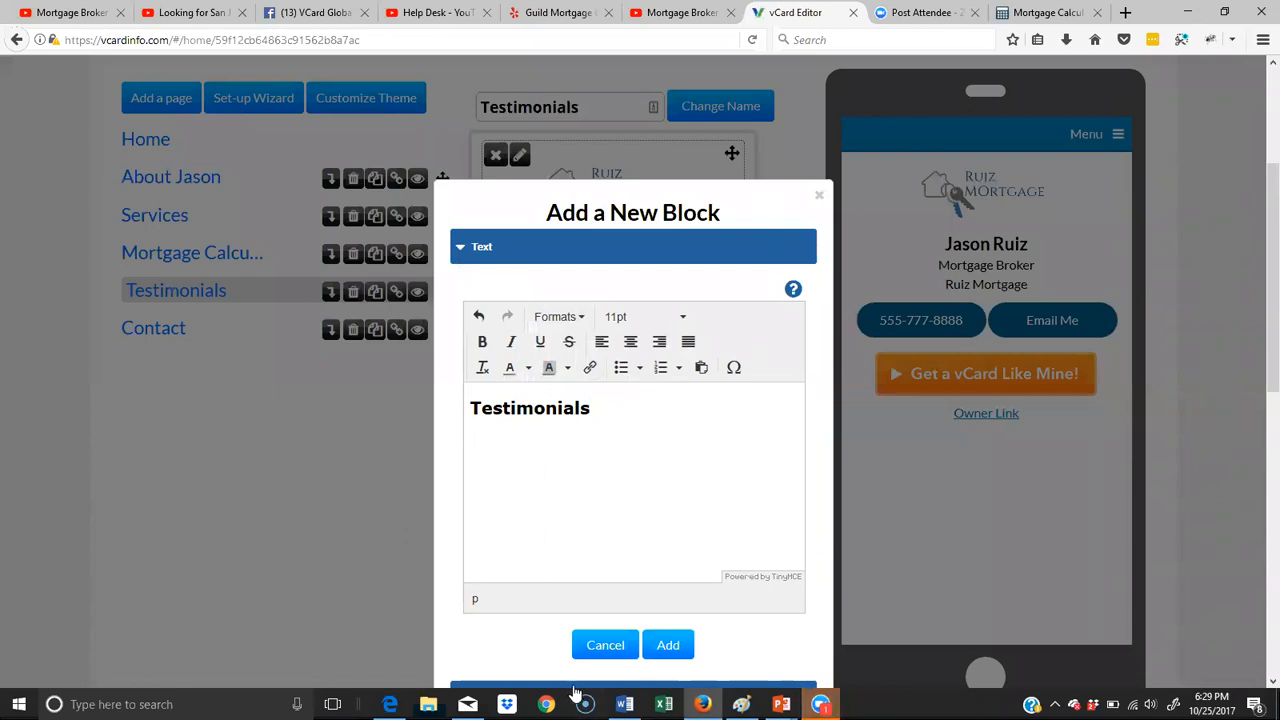
- Switch to the Word document, copy the written client testimonial paragraph, and paste it under the Testimonials heading in the vCard text block
click(624, 704)
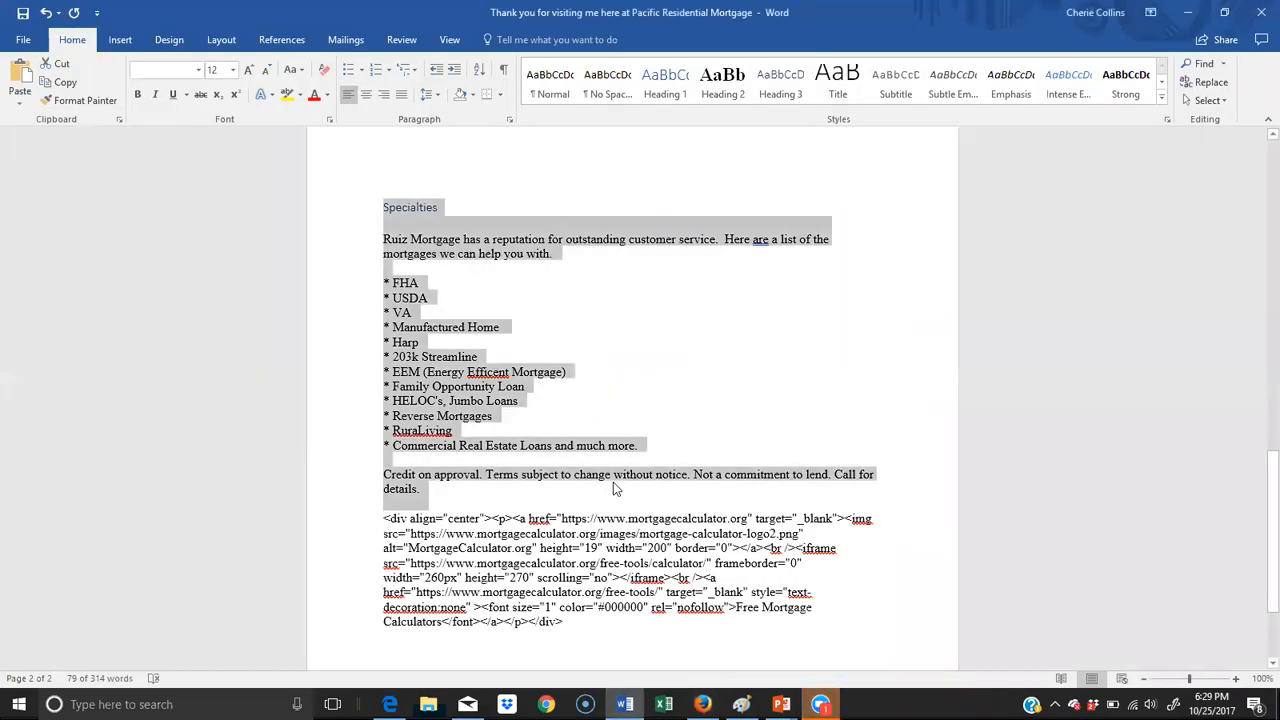
scroll(610, 485, up, 10)
scroll(616, 474, up, 3)
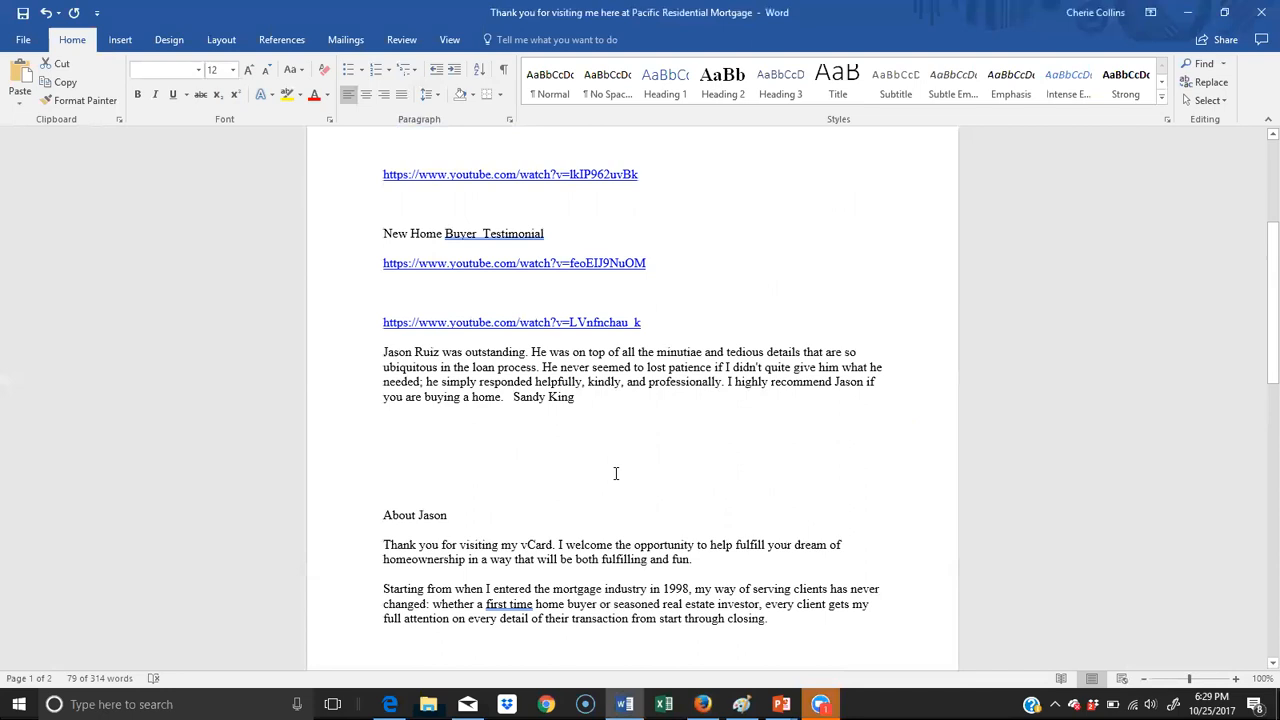
drag(611, 406, 366, 358)
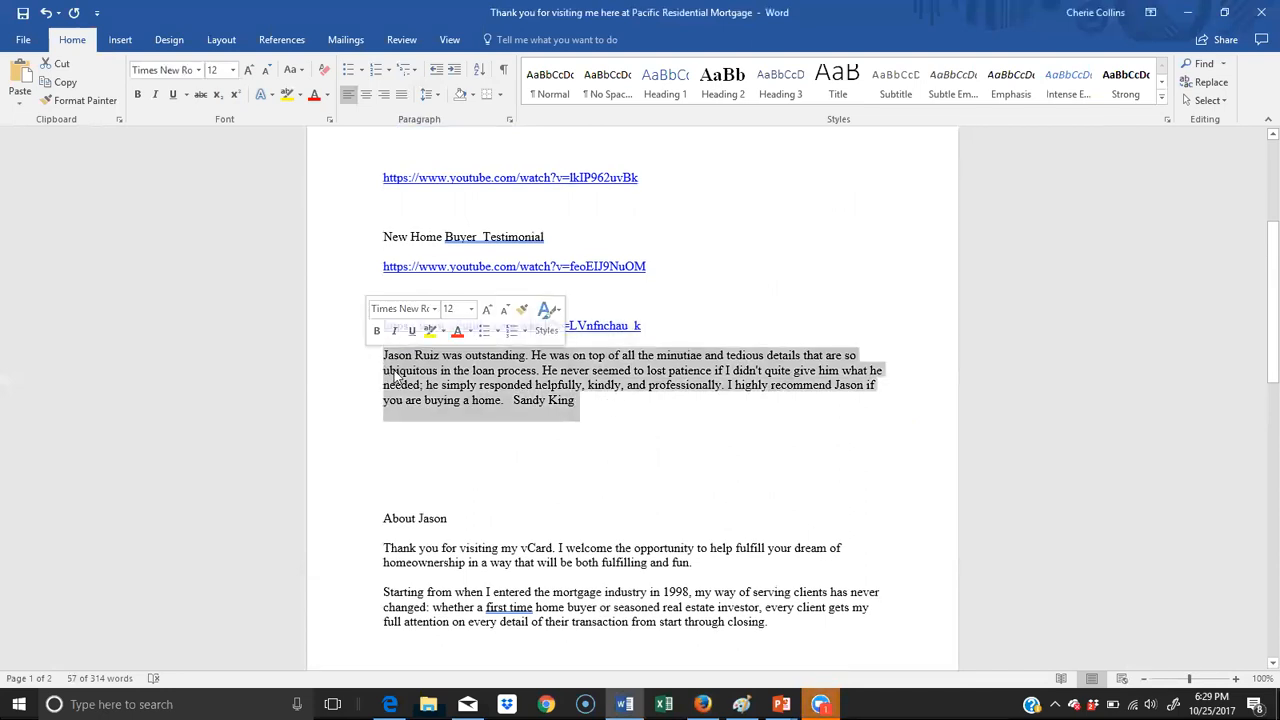
key(alt+Tab)
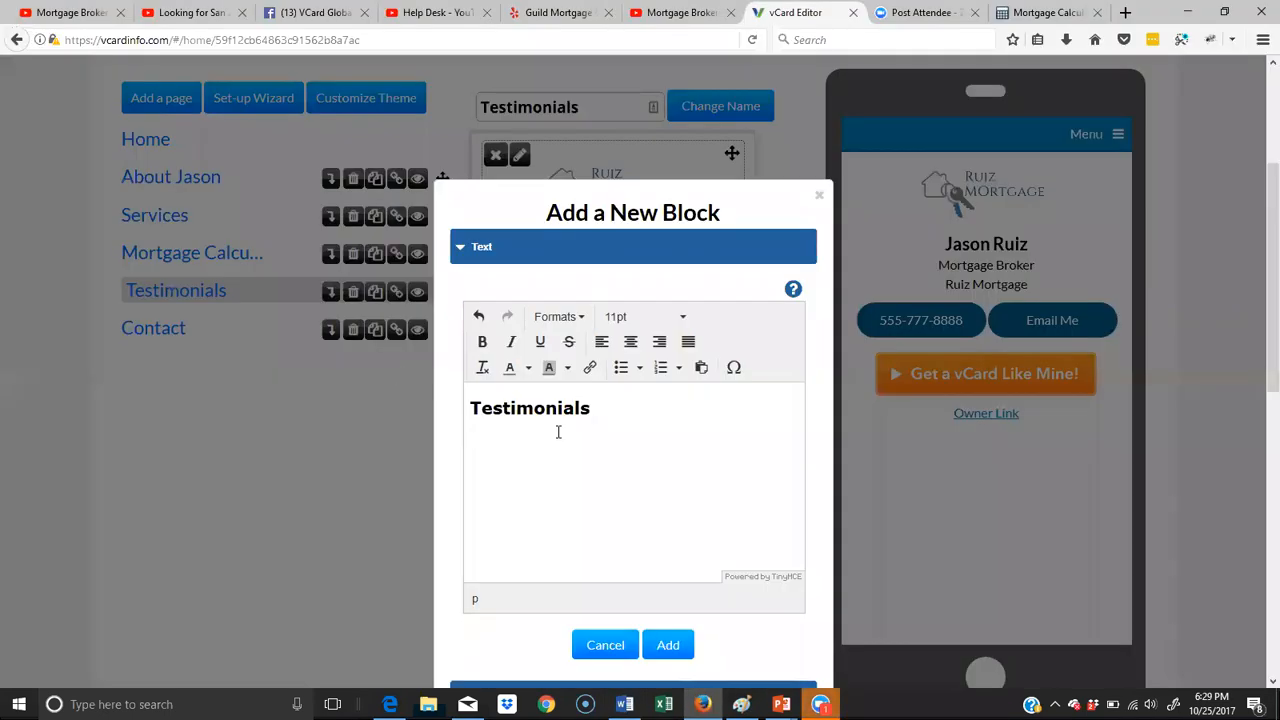
key(ctrl+v)
- Bold the client's name at the end of the testimonial and add the text block to the page
drag(730, 512, 662, 512)
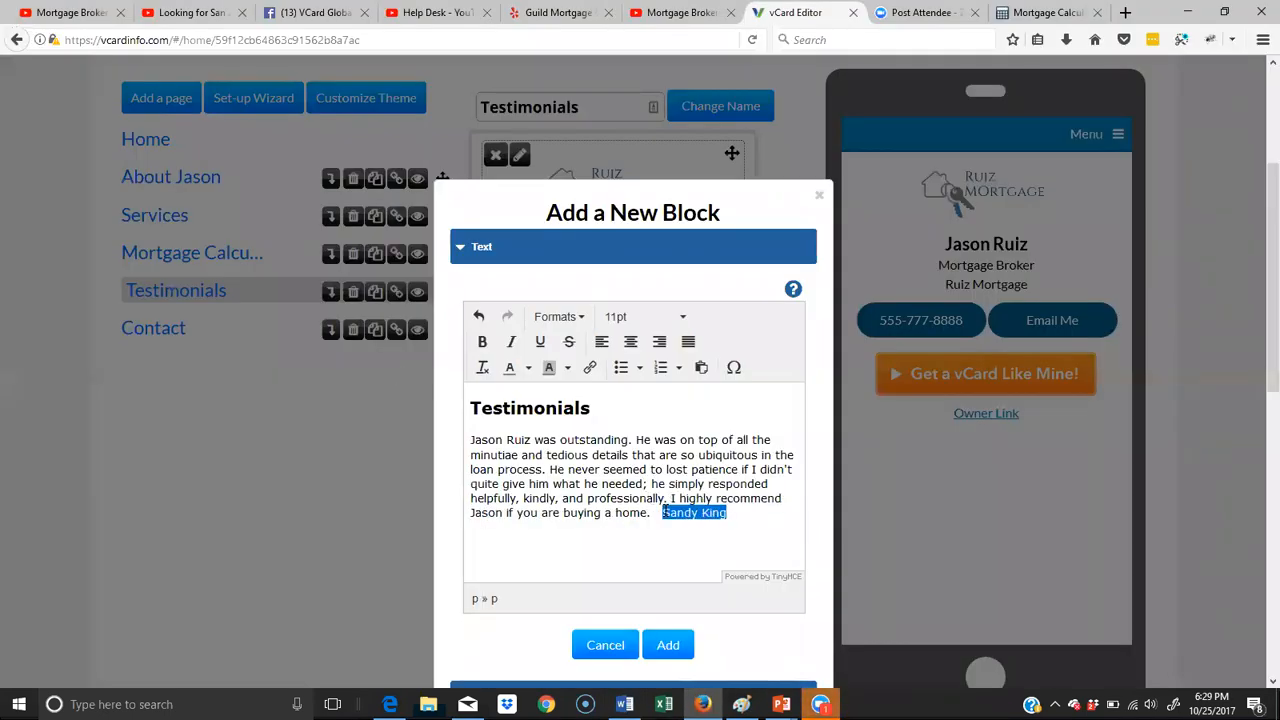
key(ctrl+b)
click(732, 534)
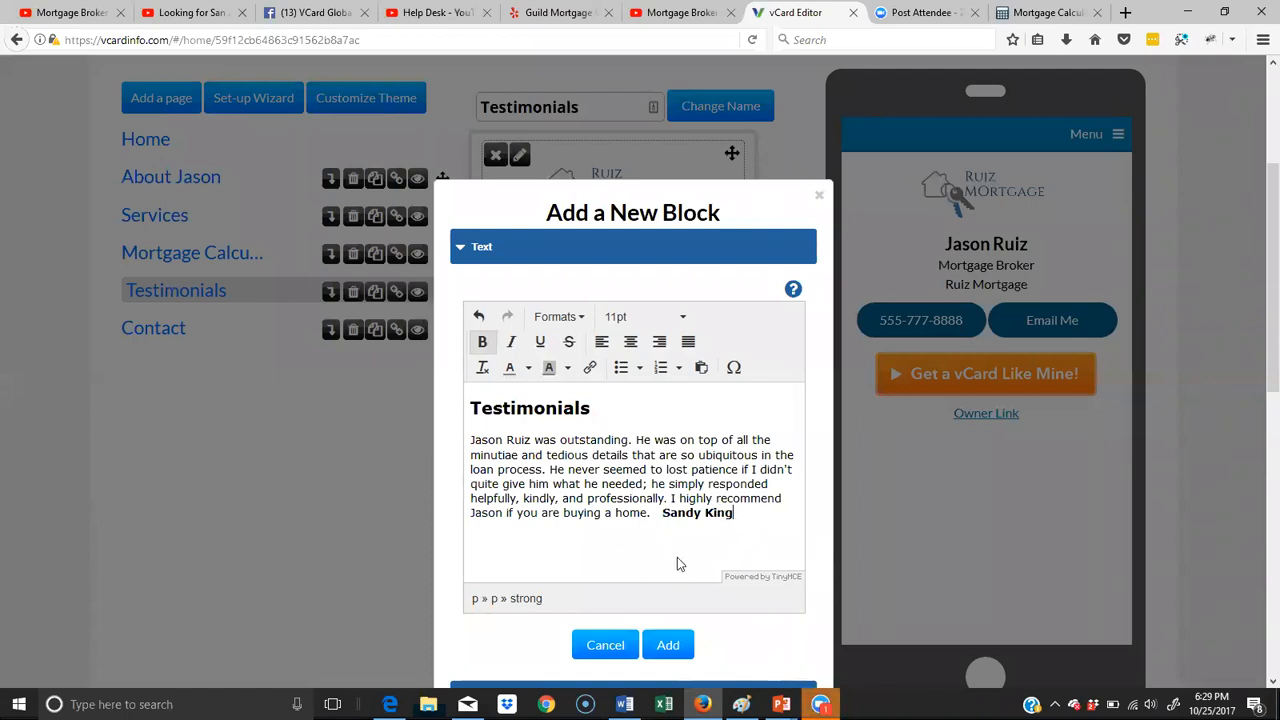
scroll(677, 557, down, 3)
click(665, 466)
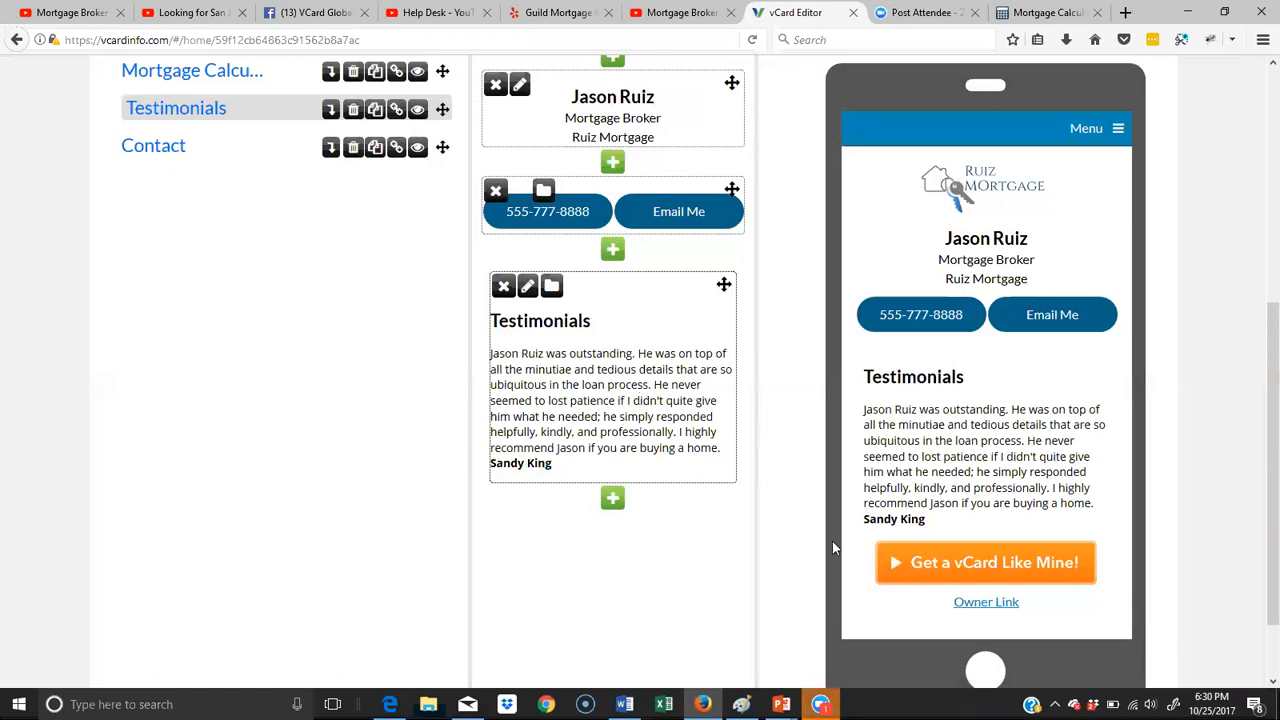
- Start a video block below the testimonial text and switch to the Mortgage Broker Upland testimonial video on YouTube, leaving it paused
click(610, 500)
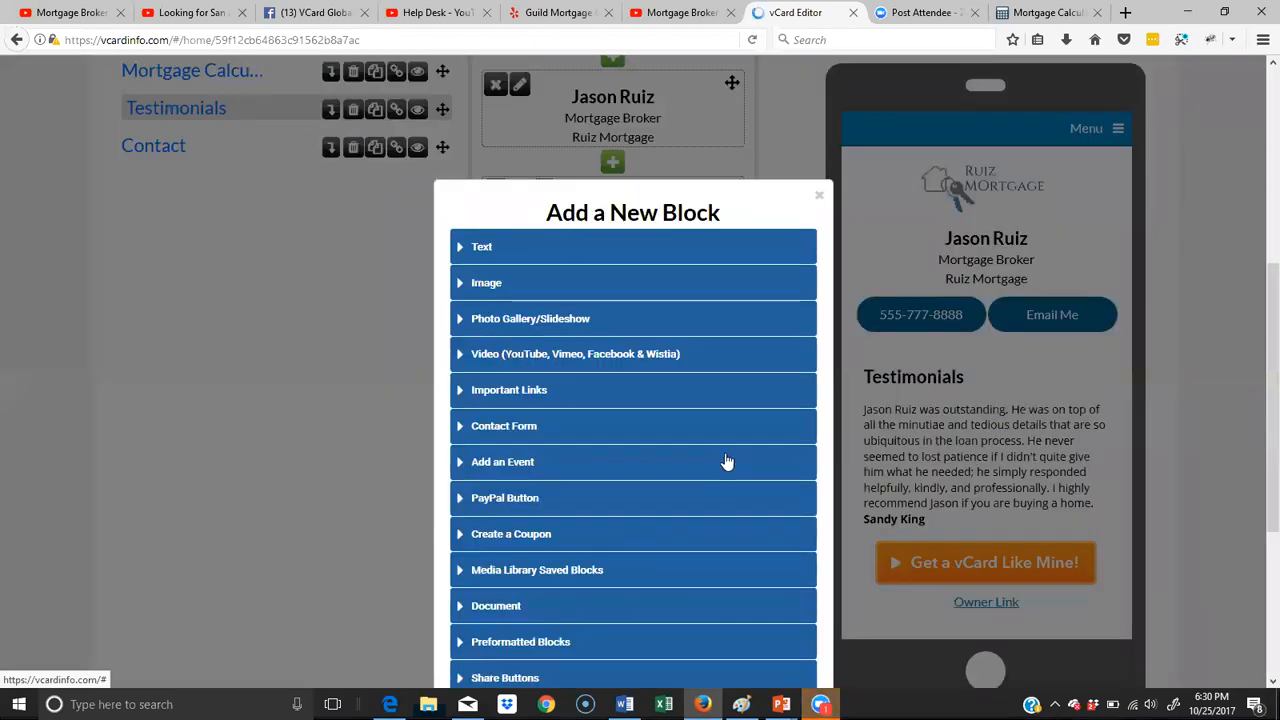
click(718, 356)
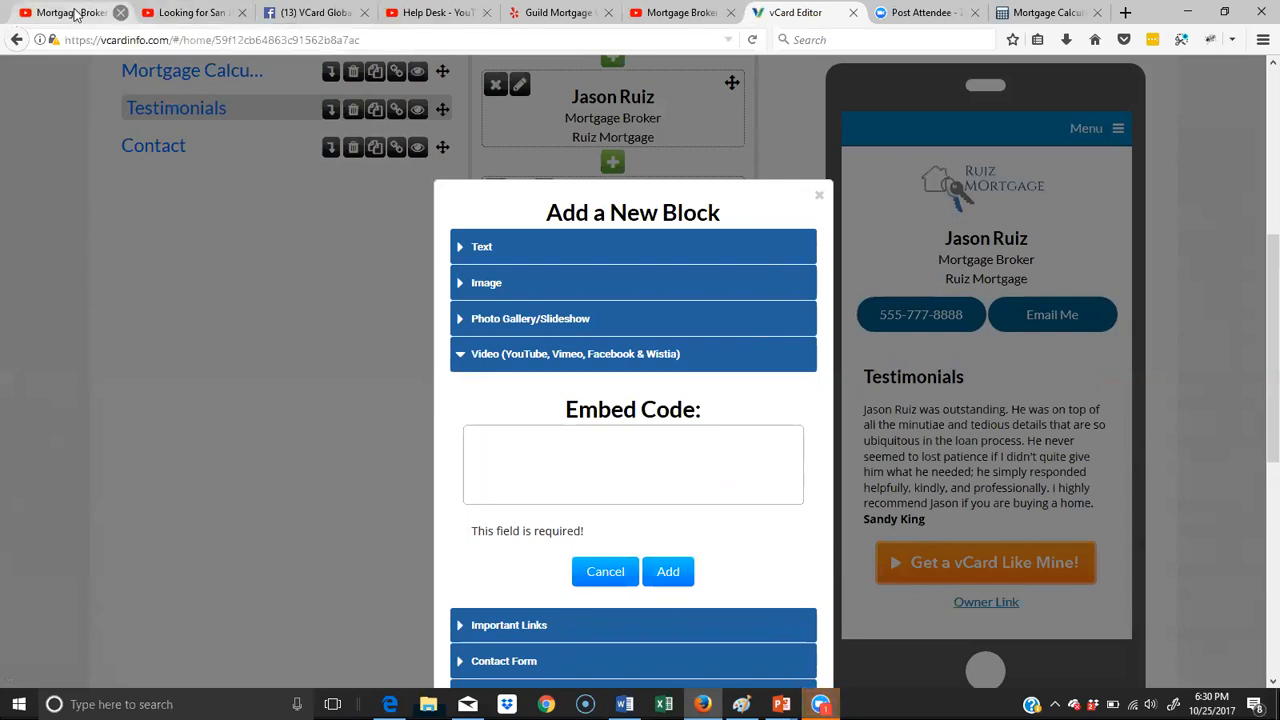
click(72, 13)
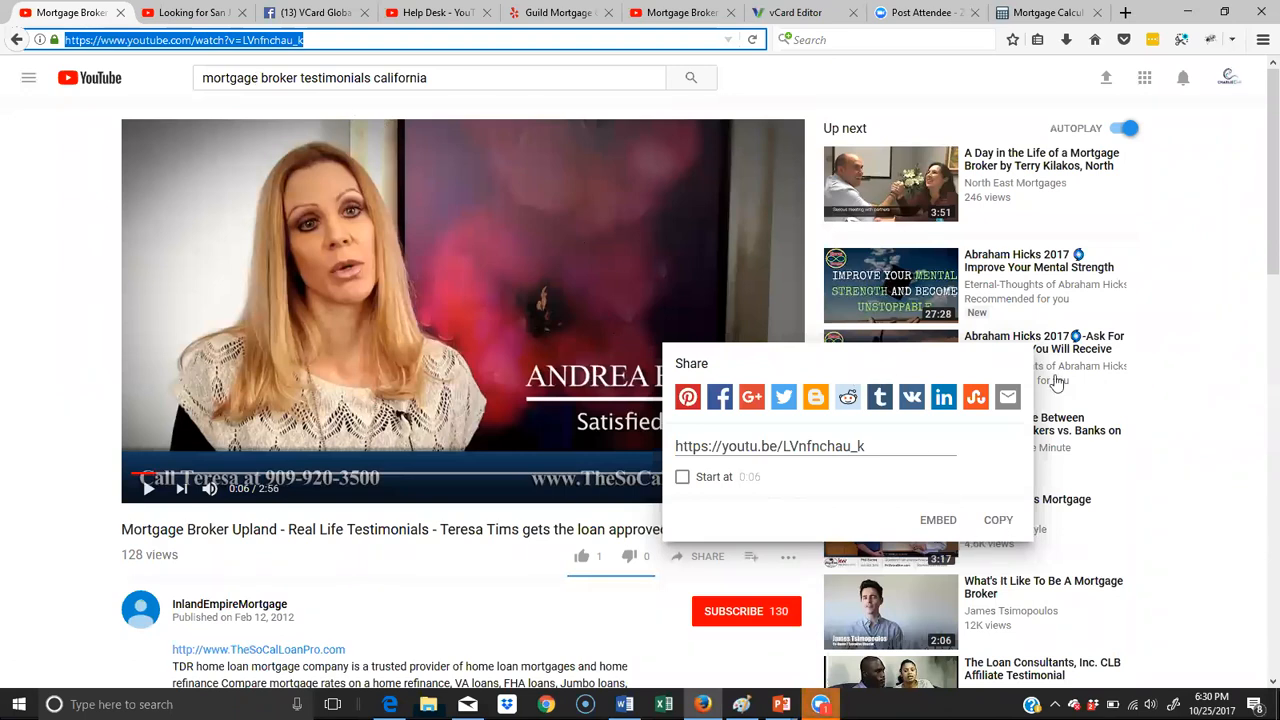
click(655, 122)
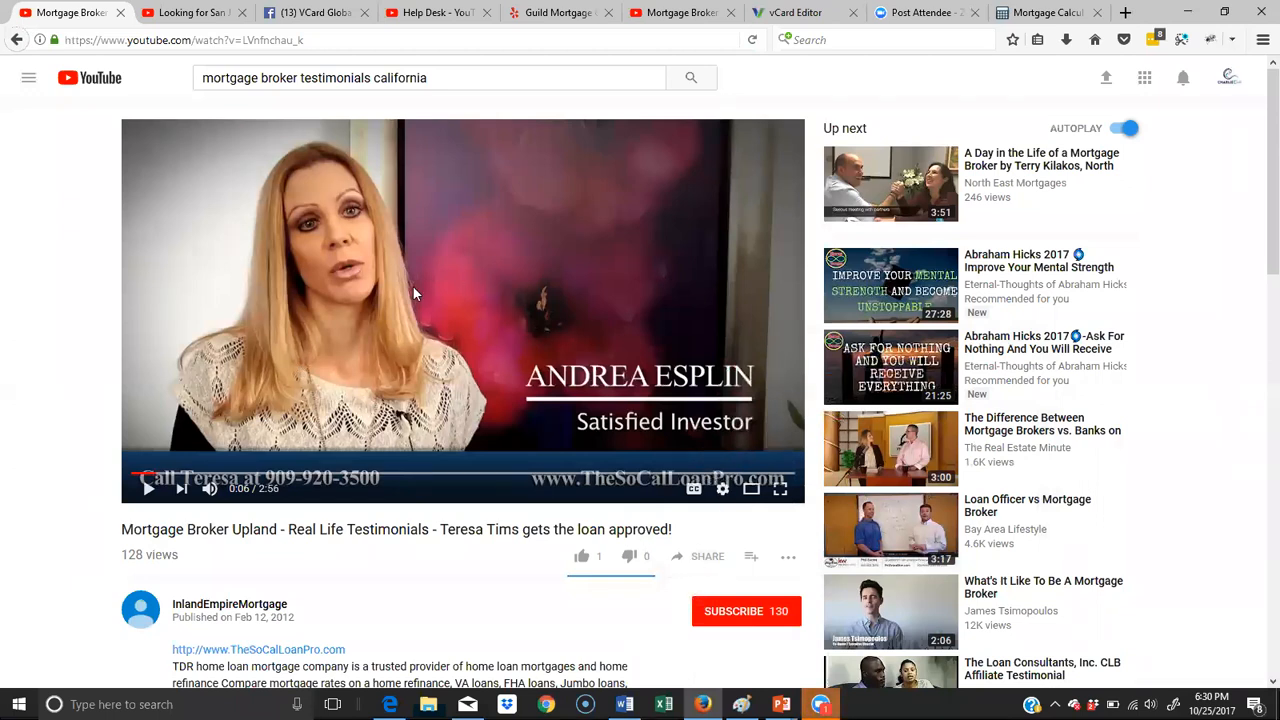
click(708, 562)
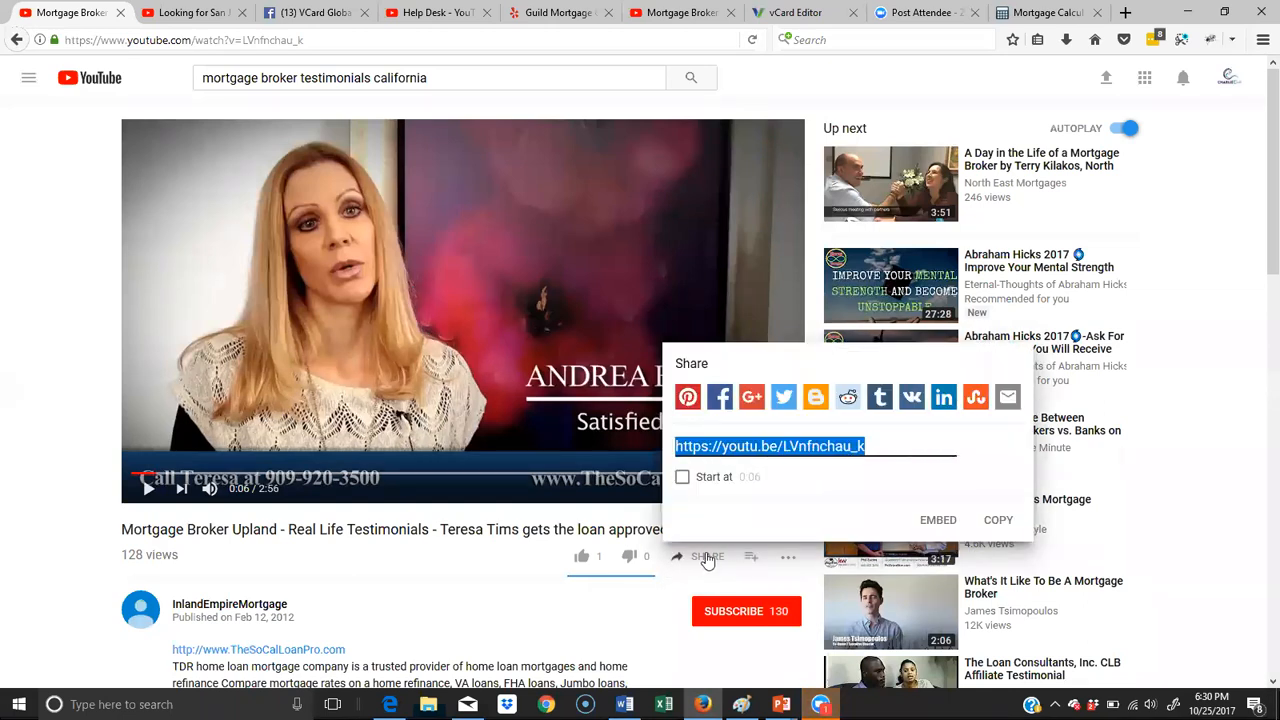
click(650, 241)
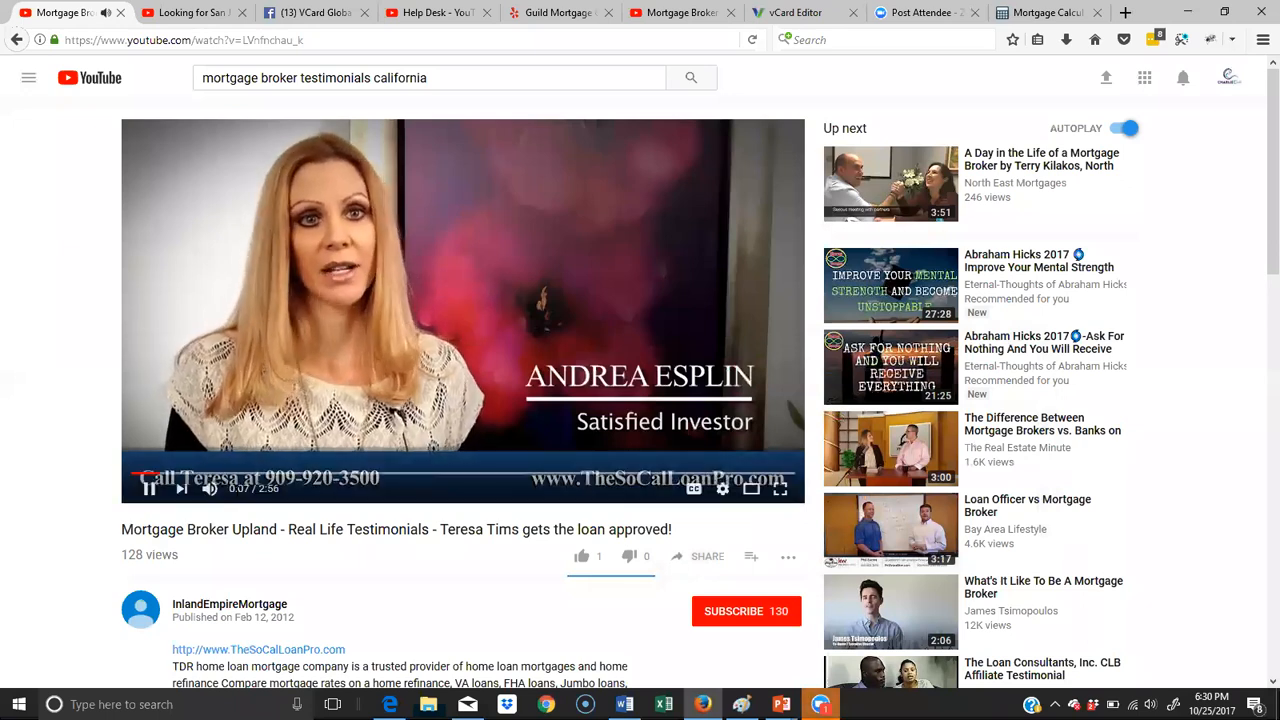
click(149, 488)
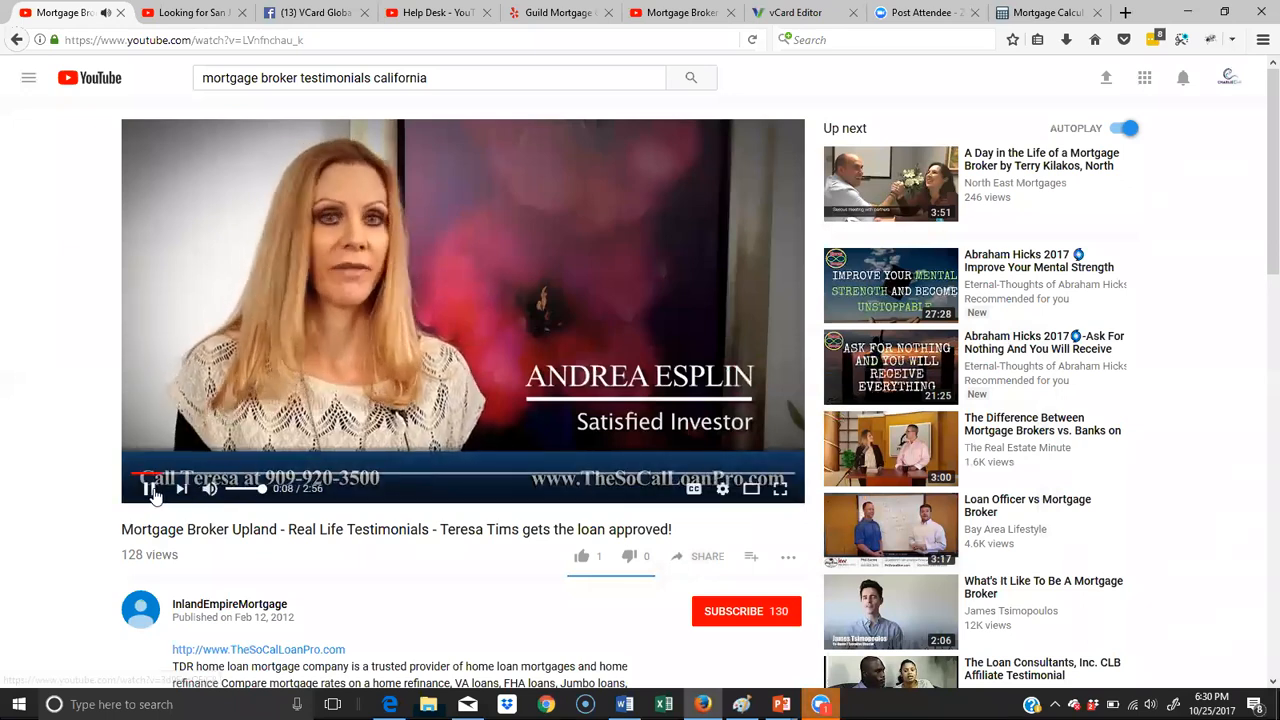
- Turn off suggested videos in the Upland video's embed options and copy its full embed code
click(697, 570)
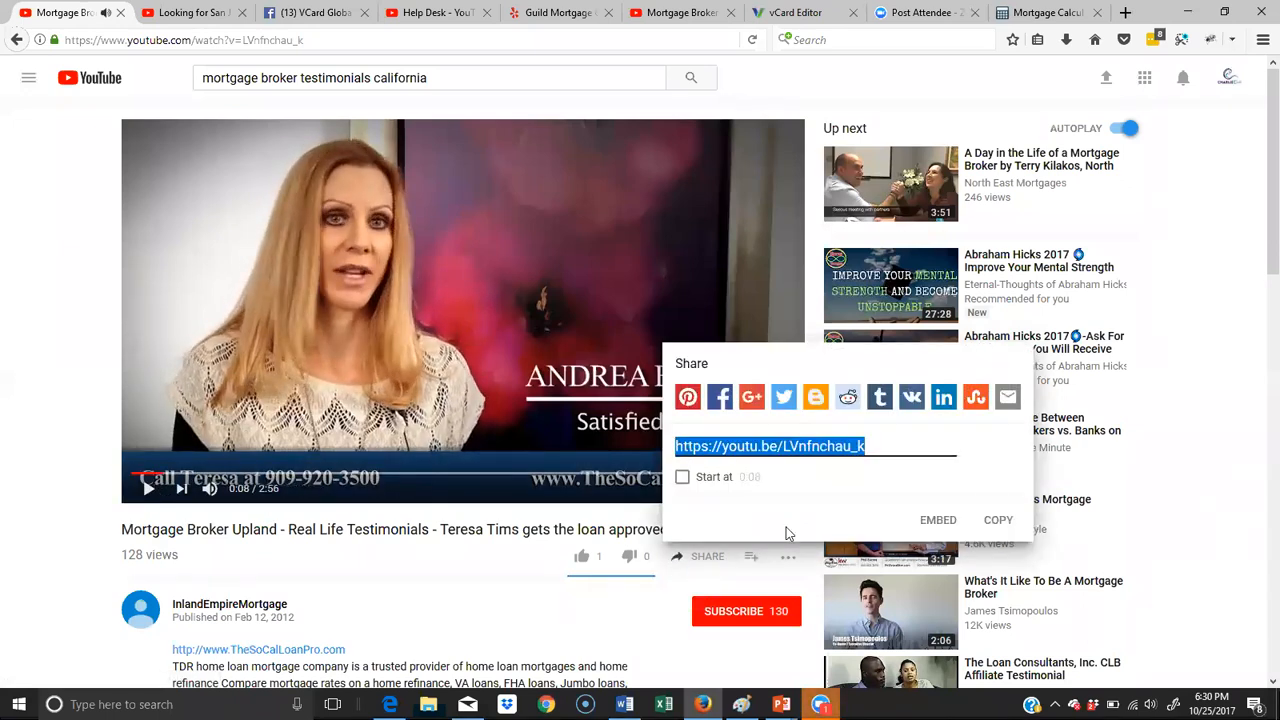
click(928, 521)
click(836, 418)
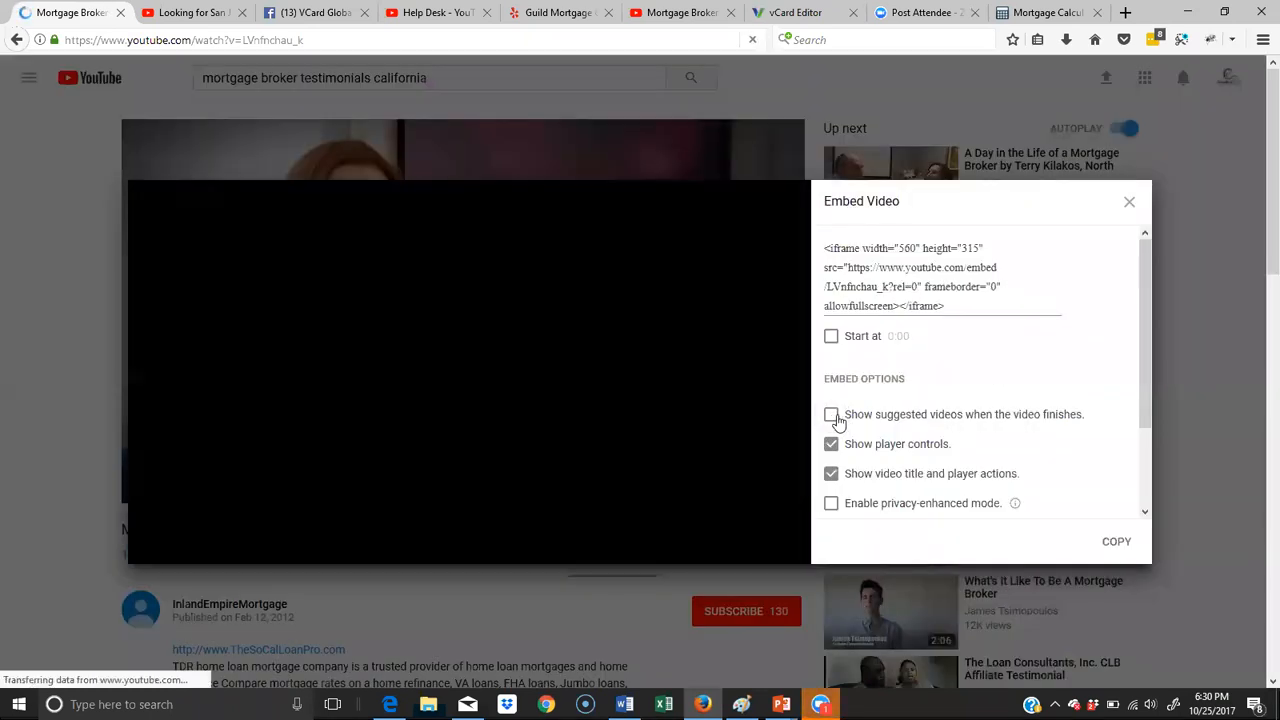
drag(956, 305, 878, 250)
right_click(873, 255)
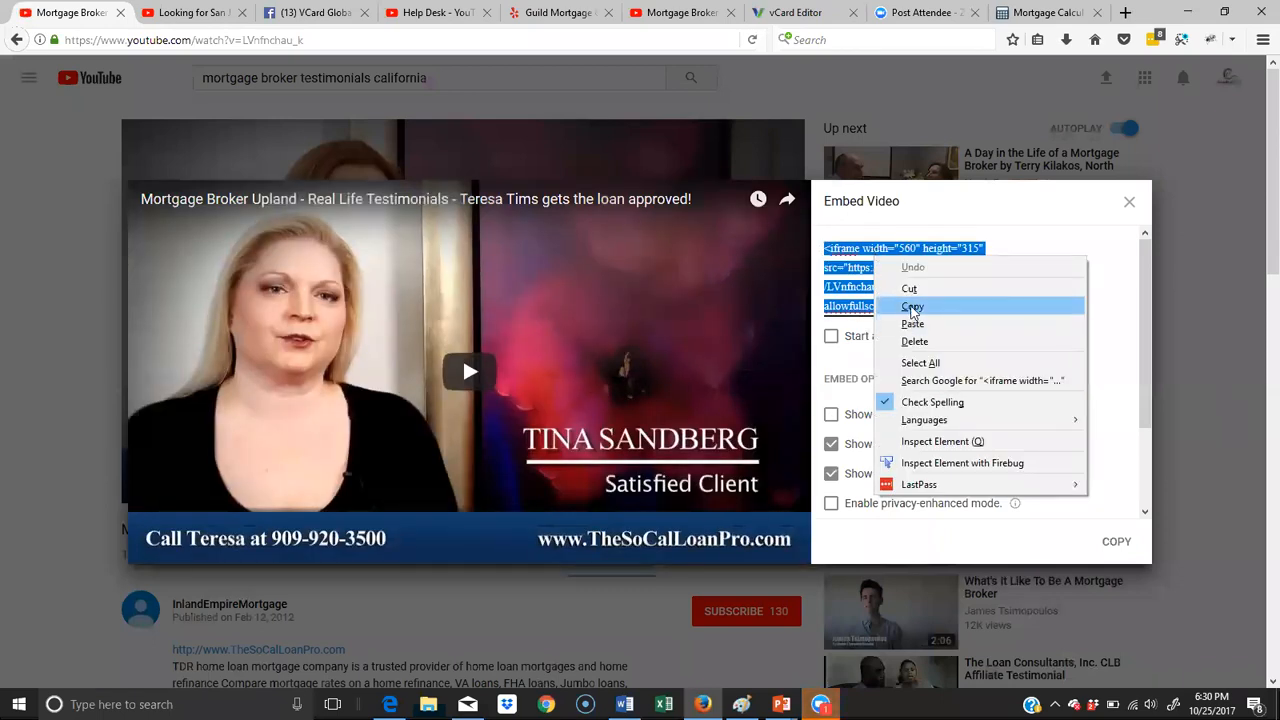
click(912, 307)
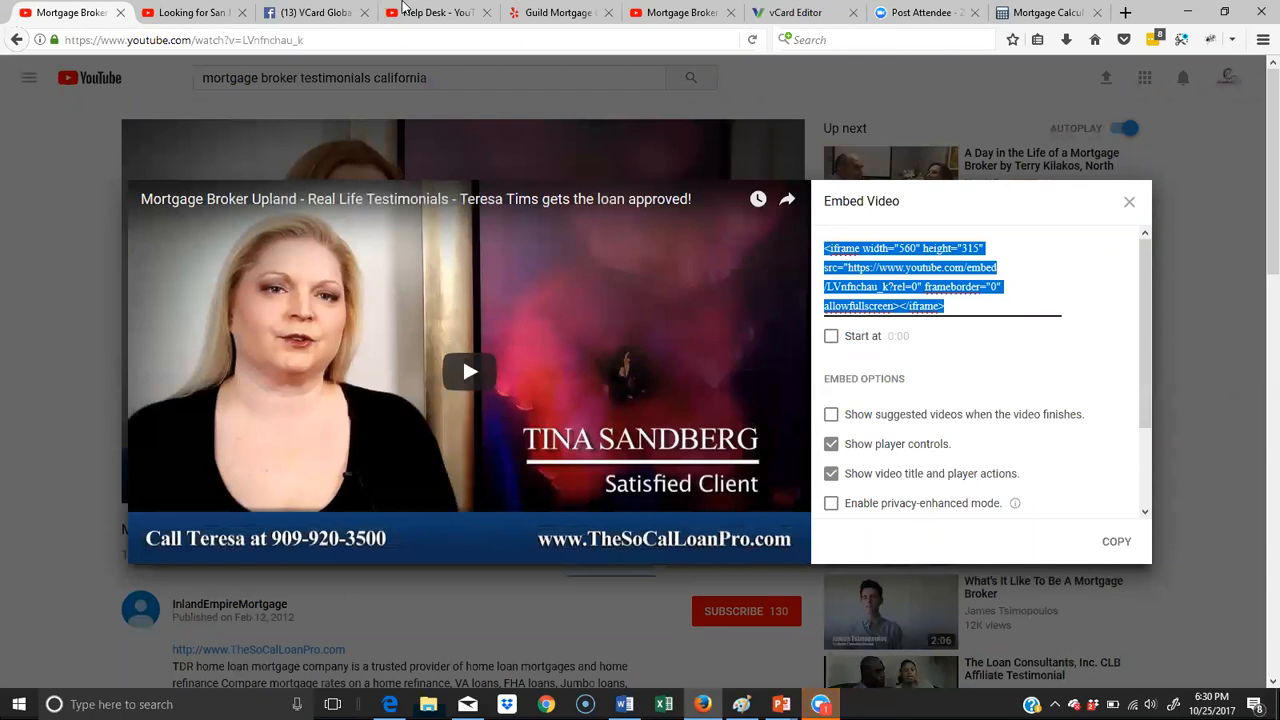
- Return to the vCard editor and add the video block with the copied embed code to the Testimonials page
click(795, 12)
right_click(577, 450)
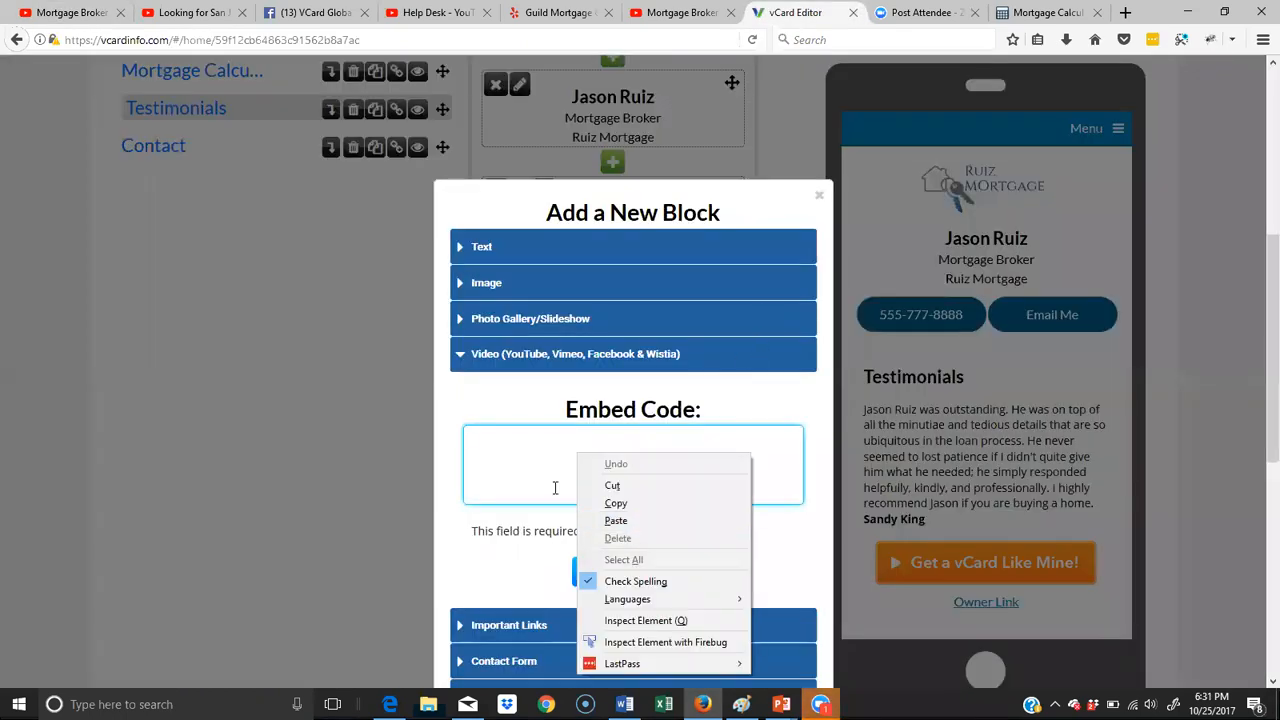
click(616, 520)
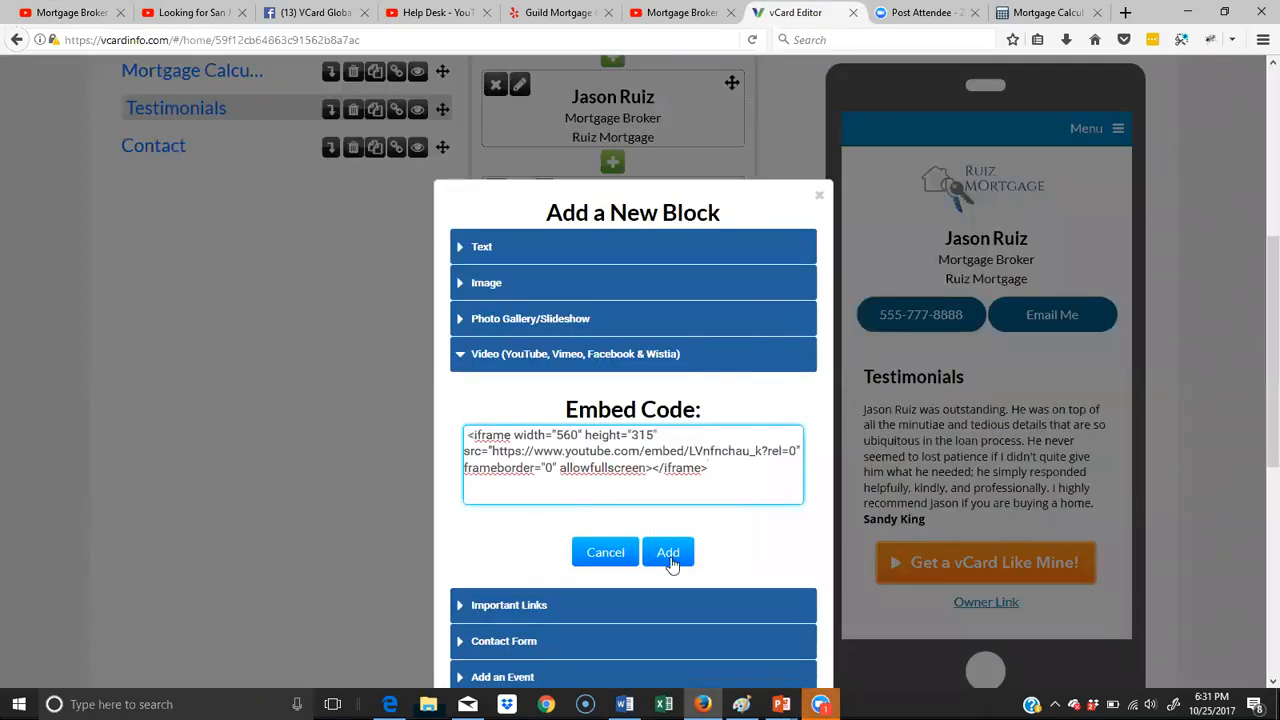
click(670, 556)
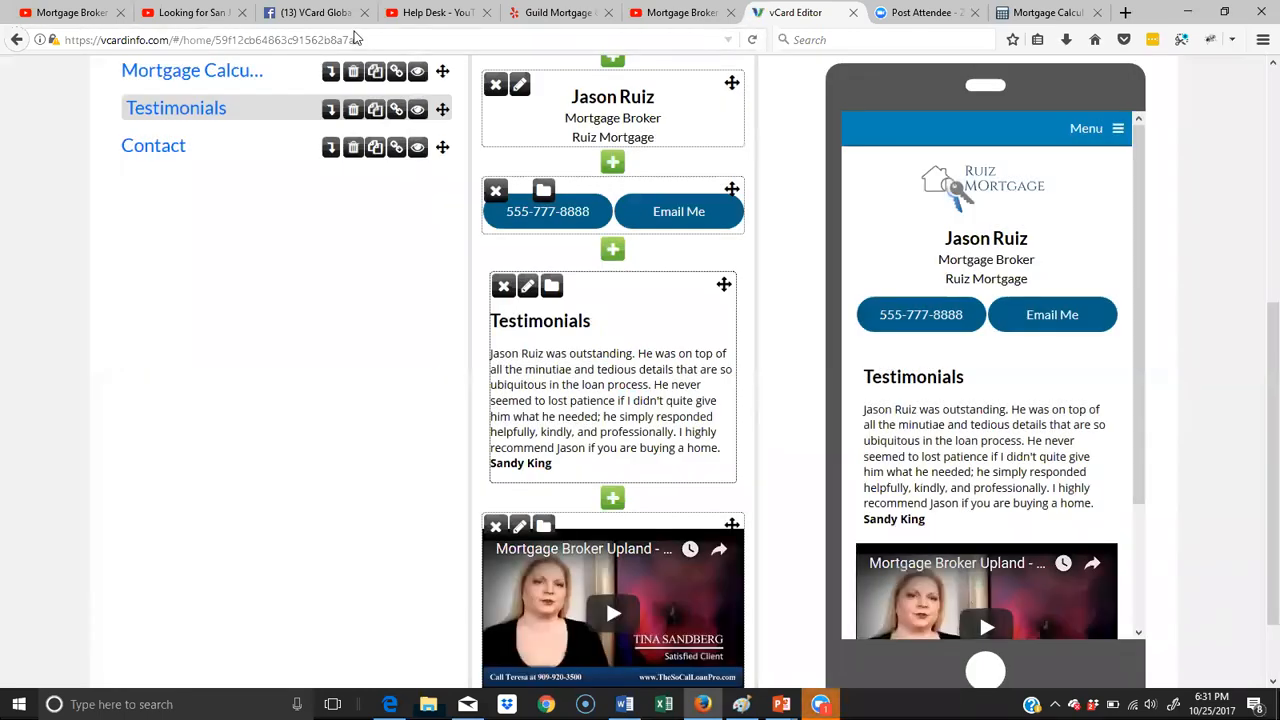
- Open the "Mortgage Broker Testimonial" video on YouTube, turn off suggested videos in its embed options, and copy the full embed code
click(697, 20)
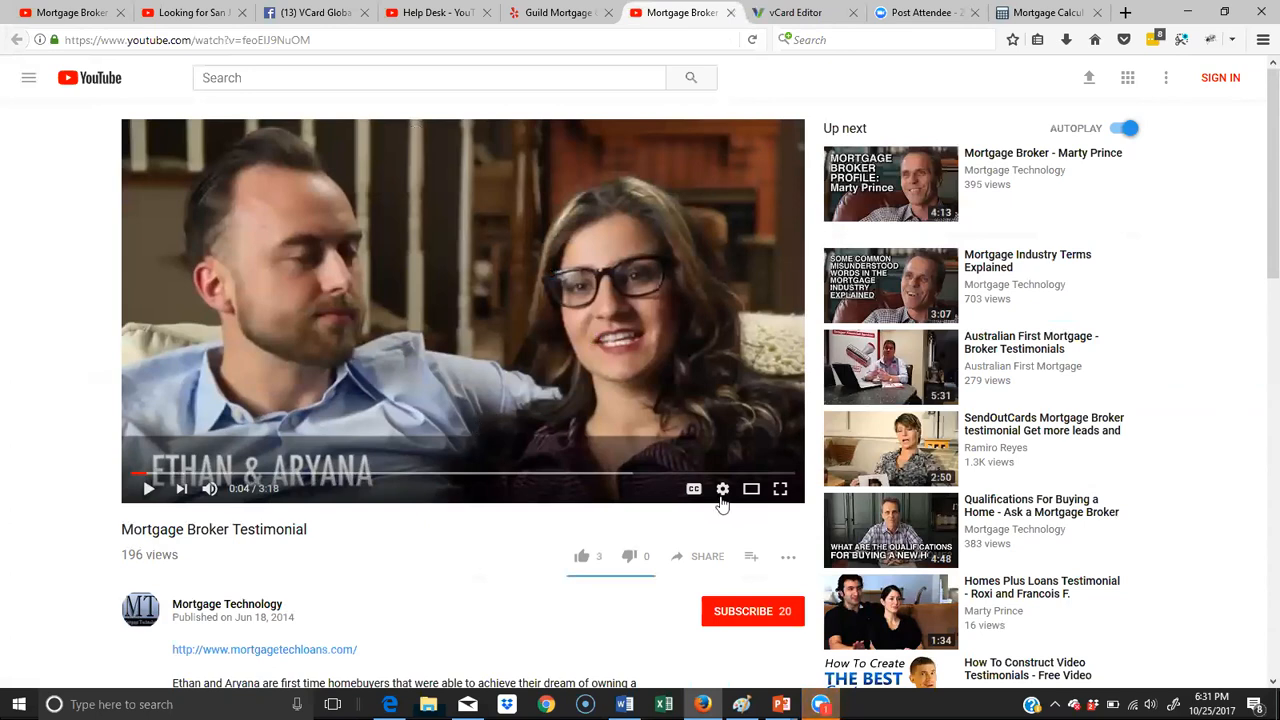
click(700, 557)
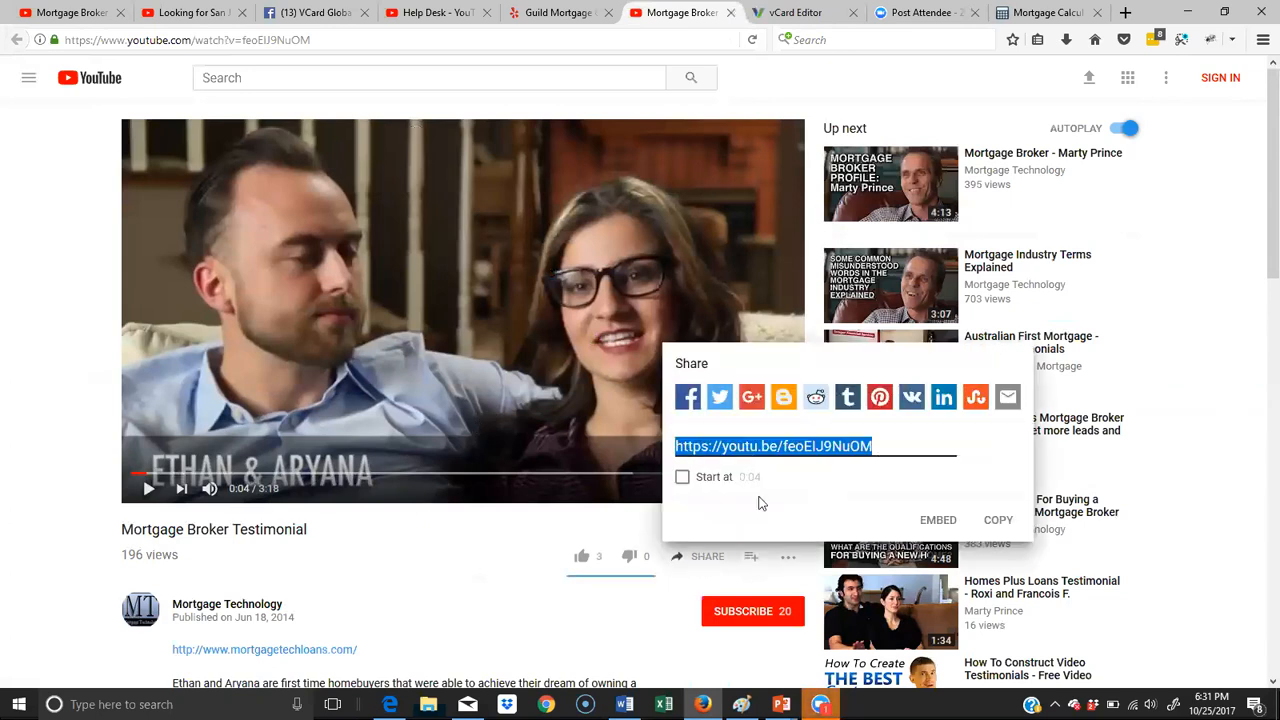
click(938, 520)
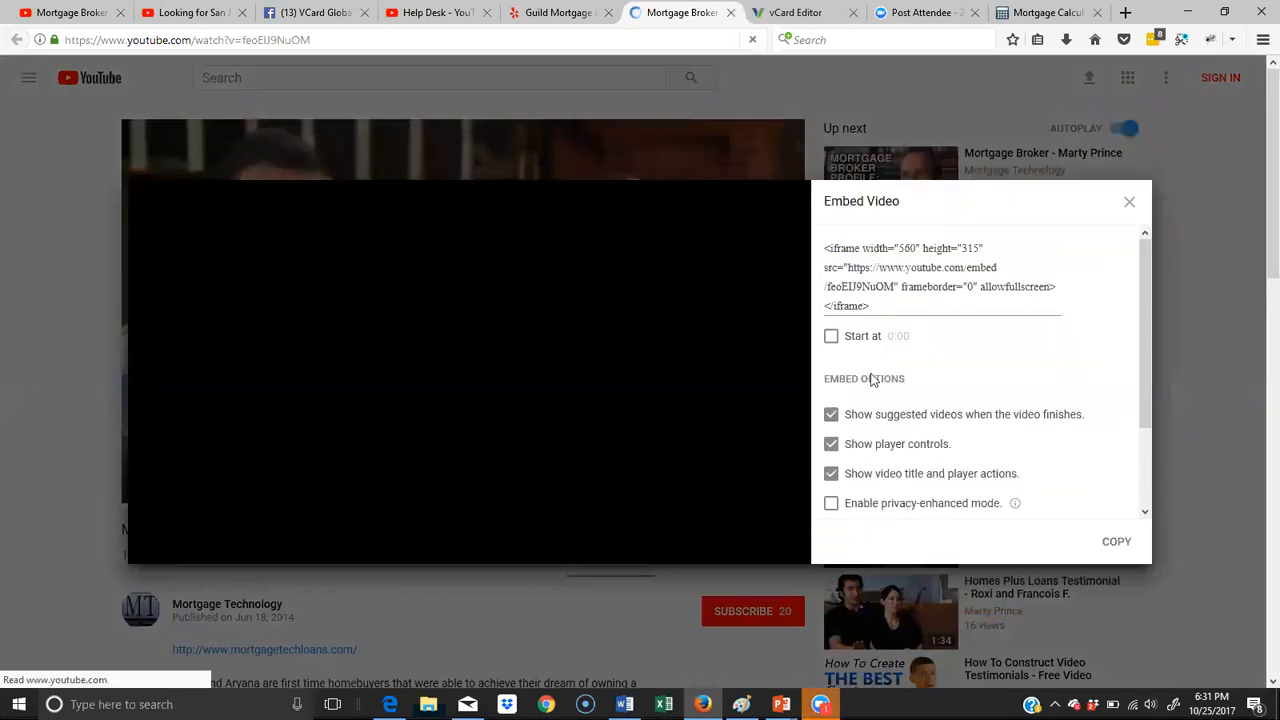
click(831, 416)
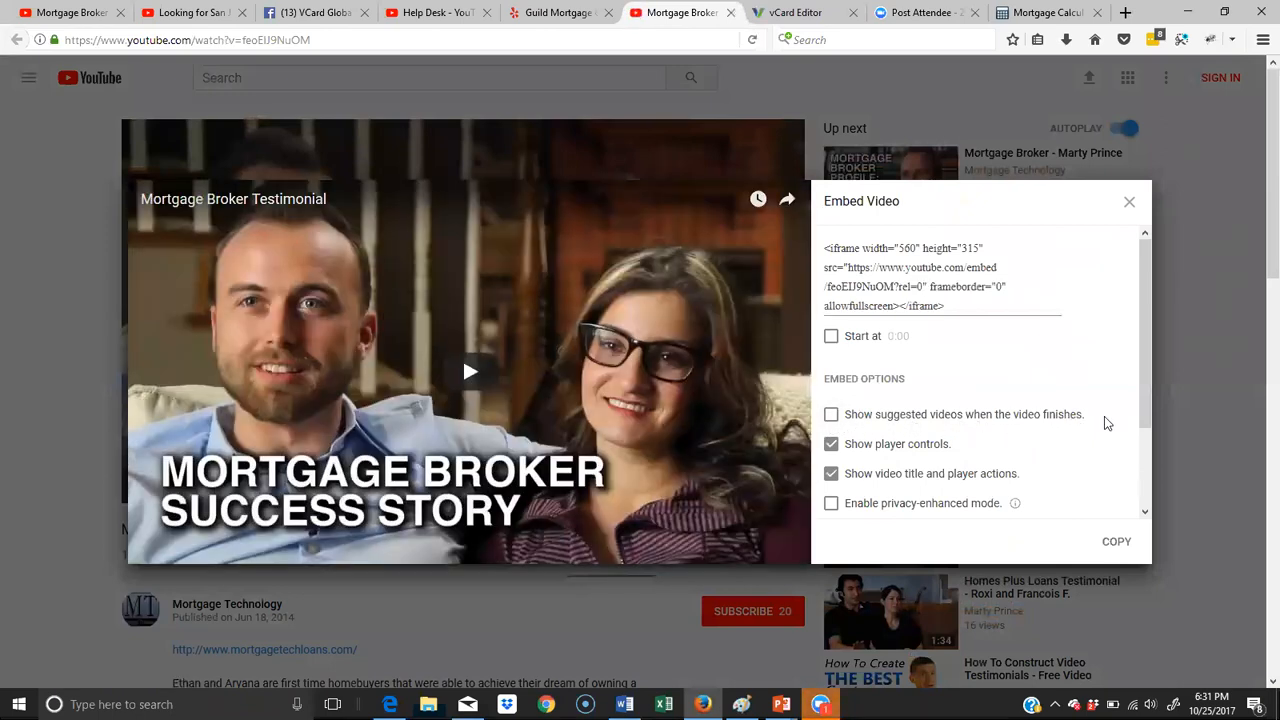
drag(956, 304, 820, 248)
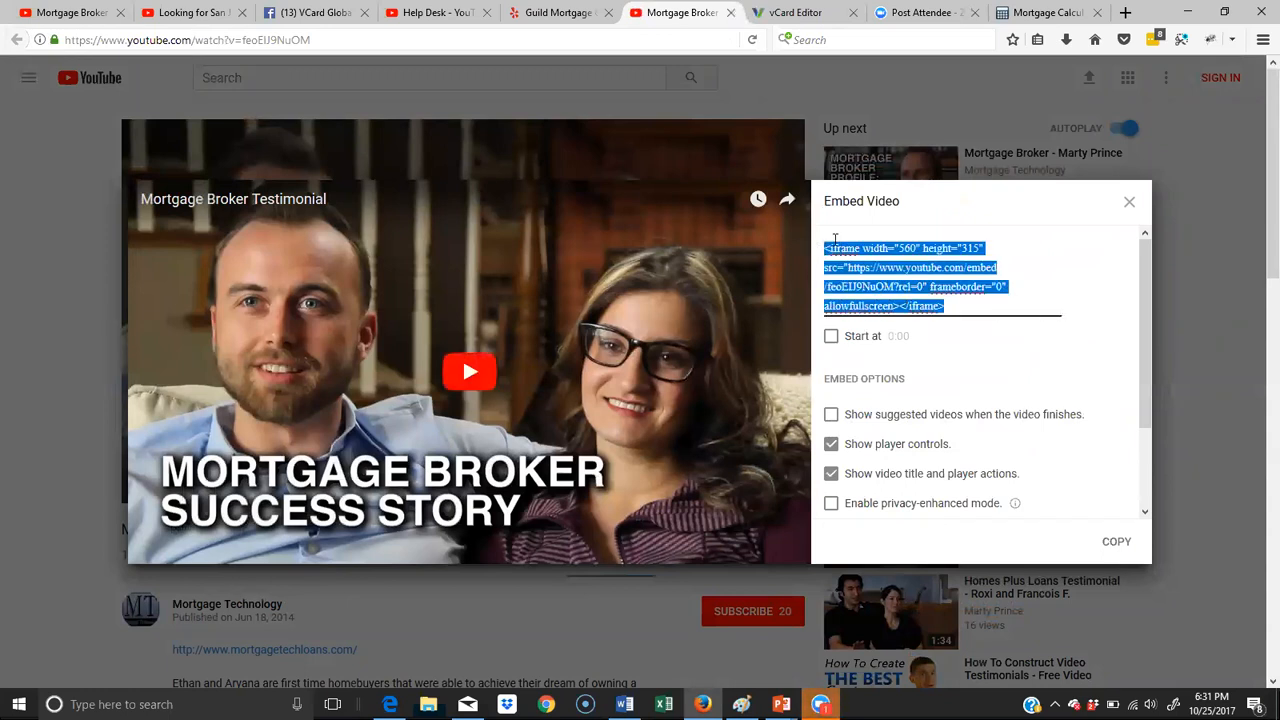
right_click(858, 254)
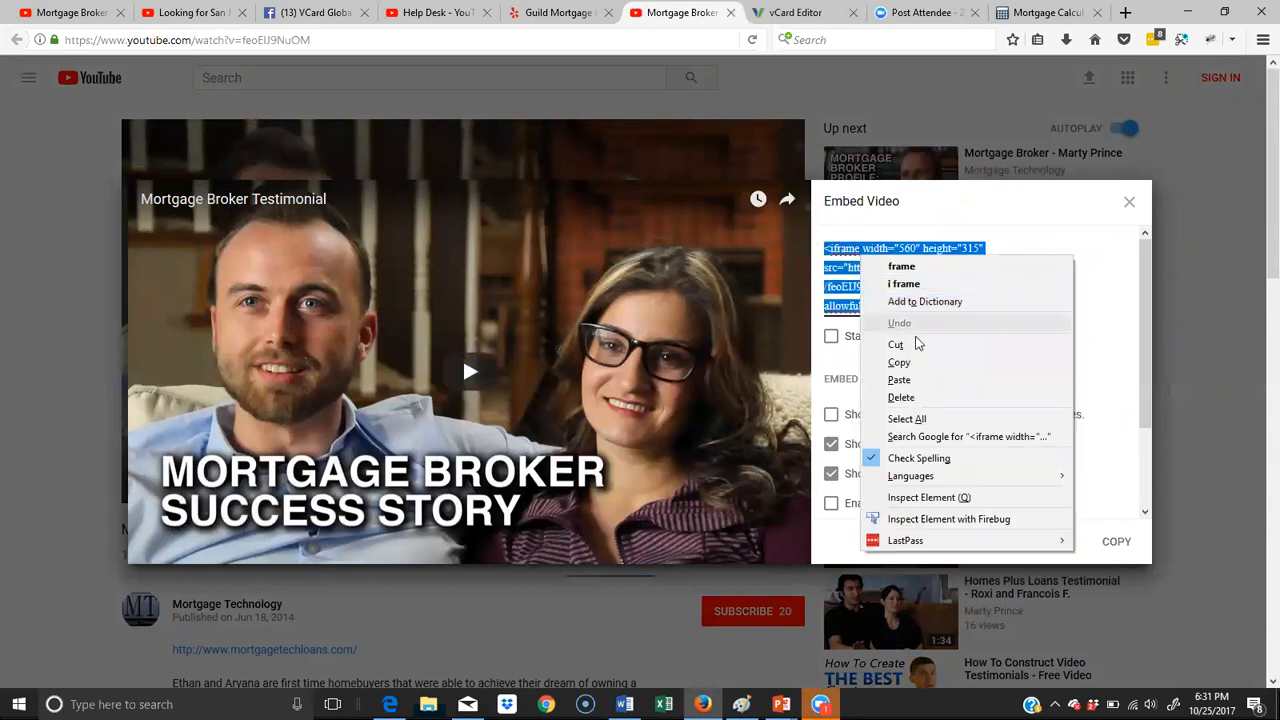
click(900, 363)
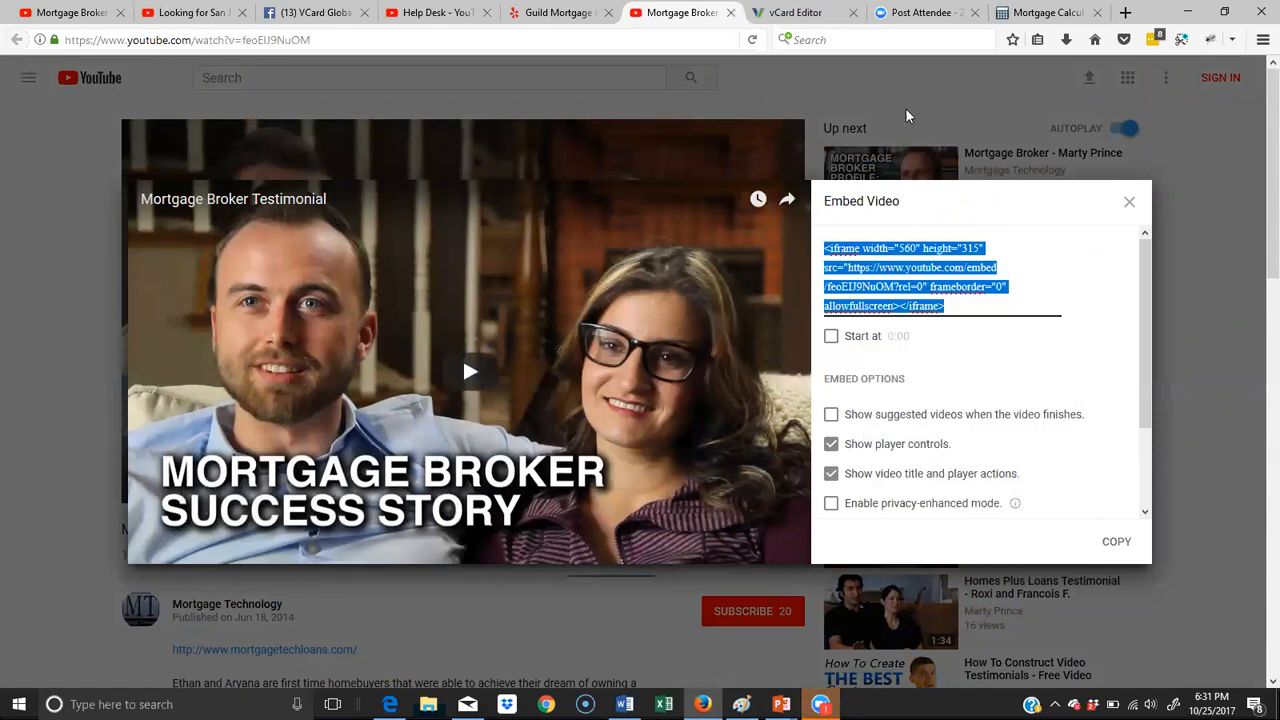
- Return to the vCard editor and add a video block with the copied embed code below the Upland video on the Testimonials page
click(790, 14)
scroll(710, 310, down, 2)
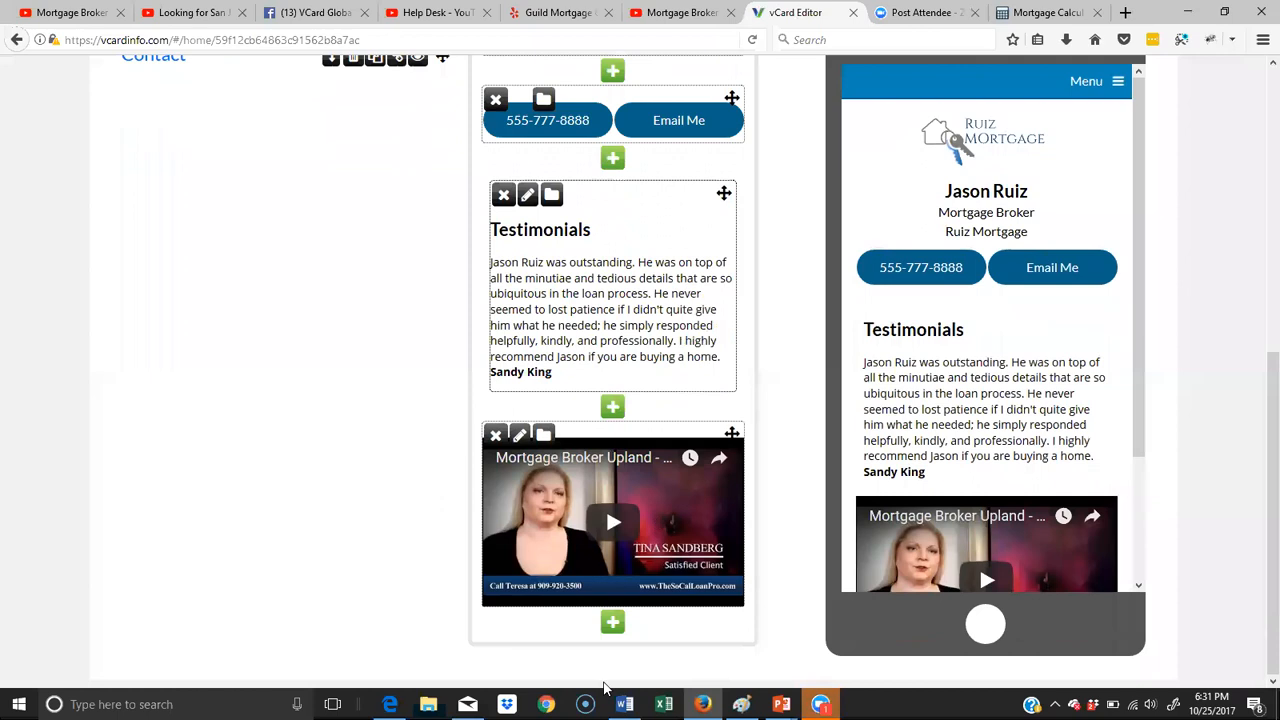
click(613, 622)
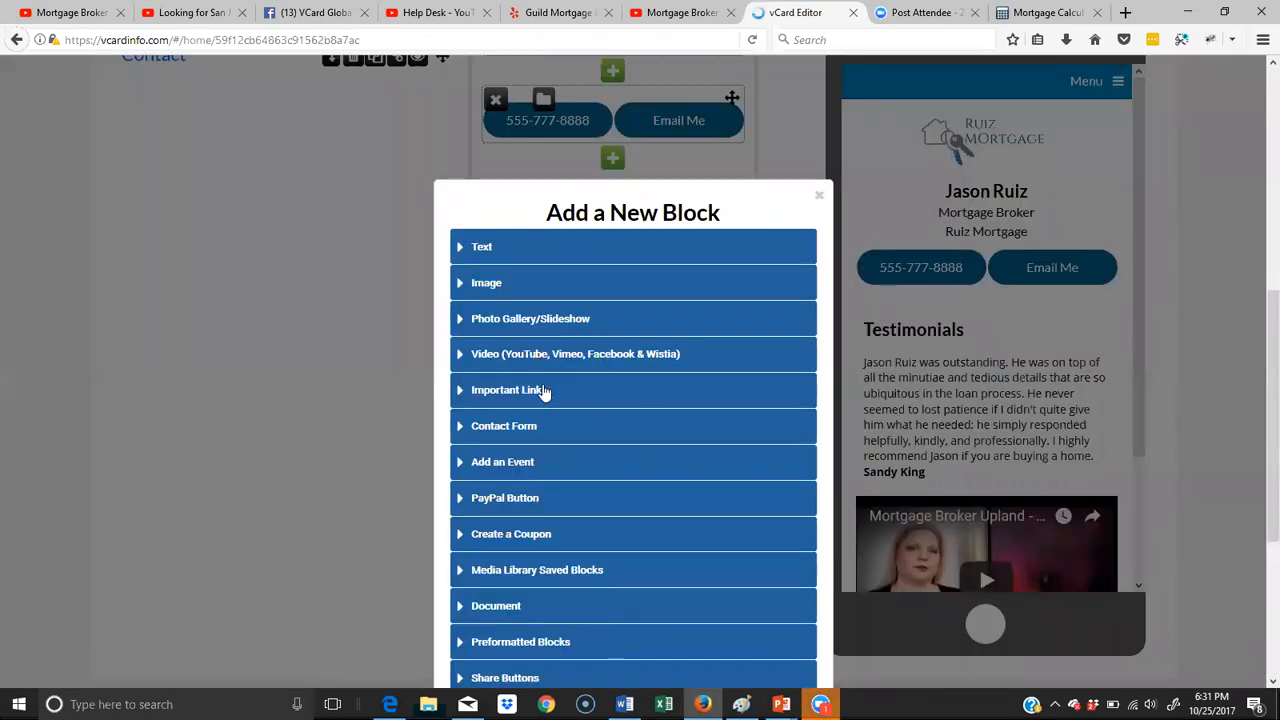
click(466, 360)
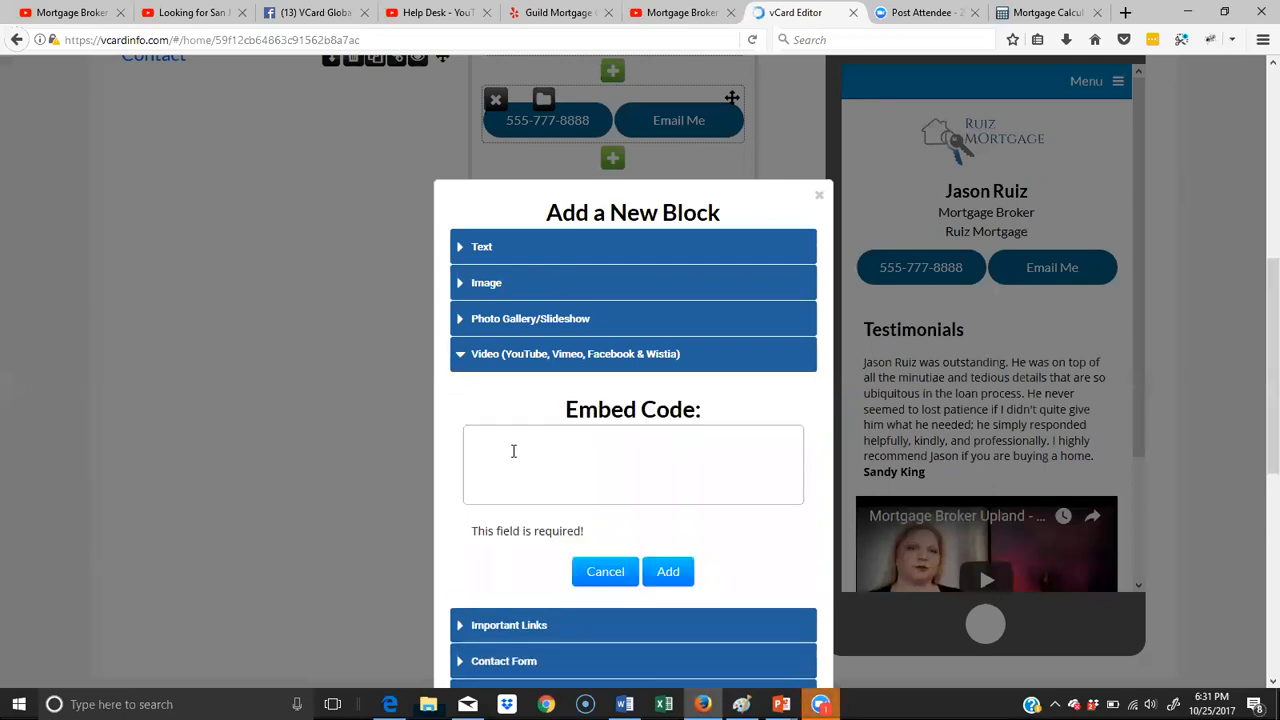
right_click(513, 451)
click(569, 523)
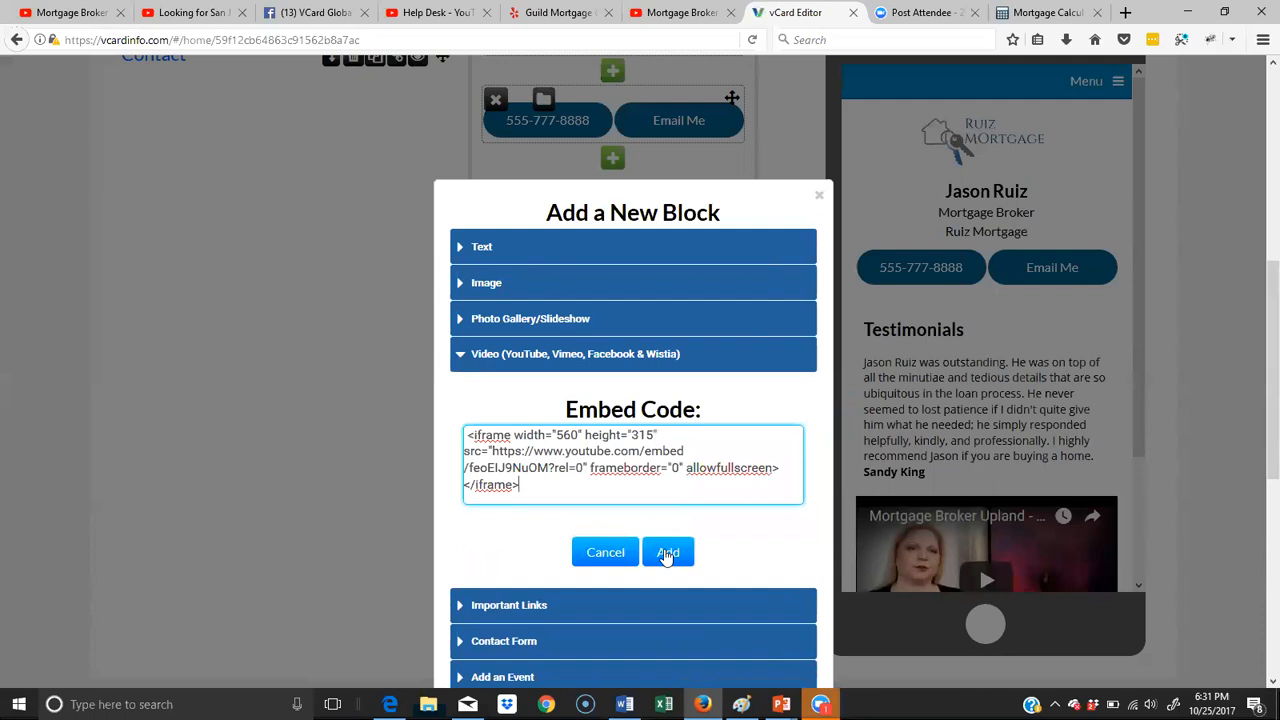
click(667, 553)
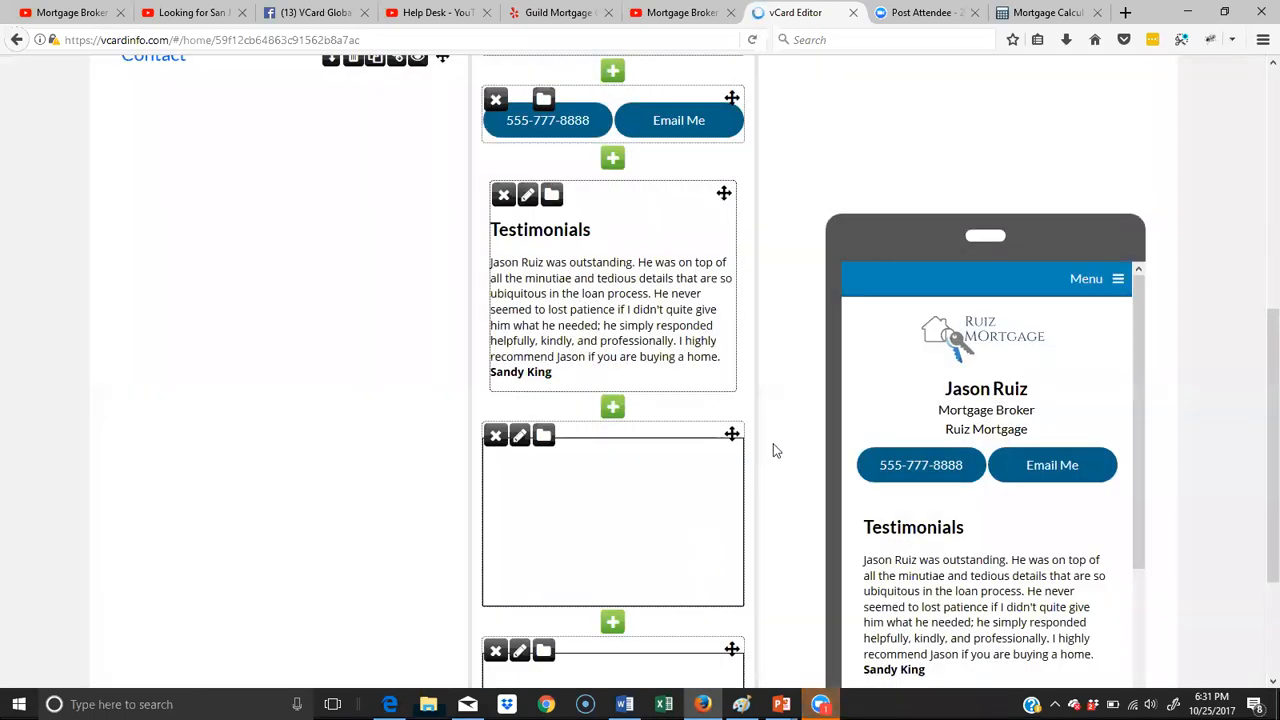
scroll(778, 436, down, 3)
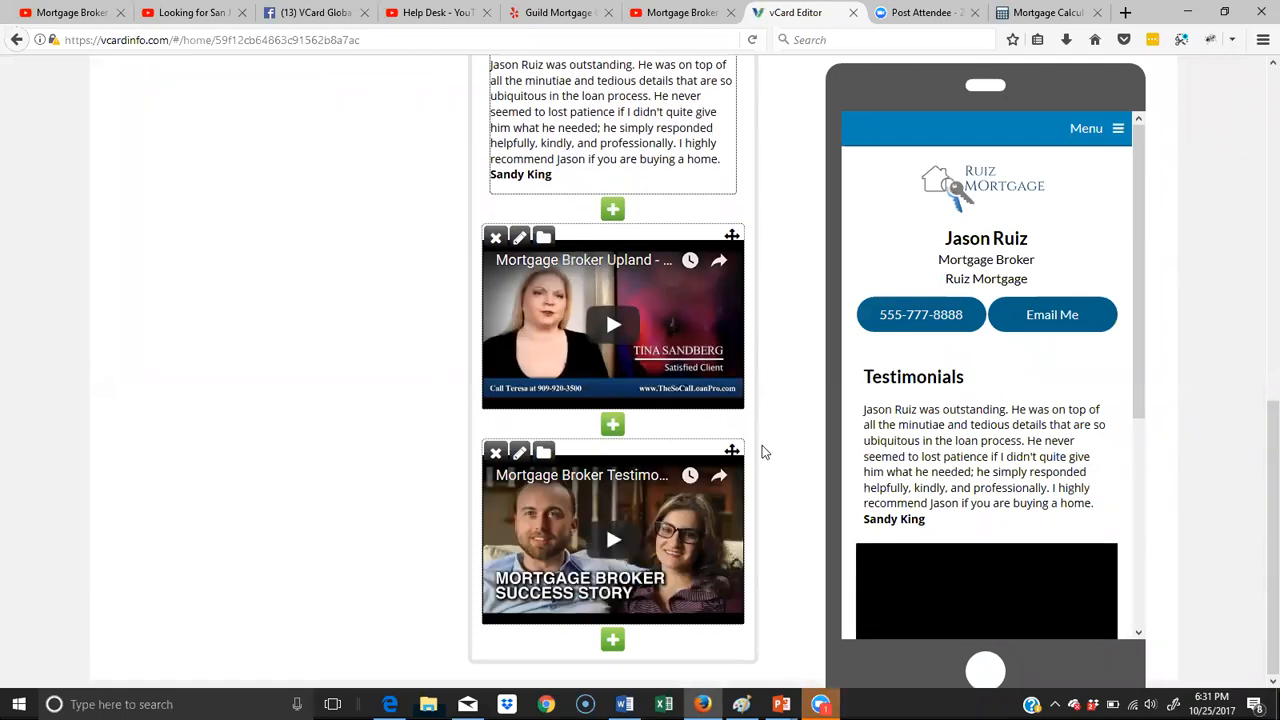
scroll(763, 446, up, 5)
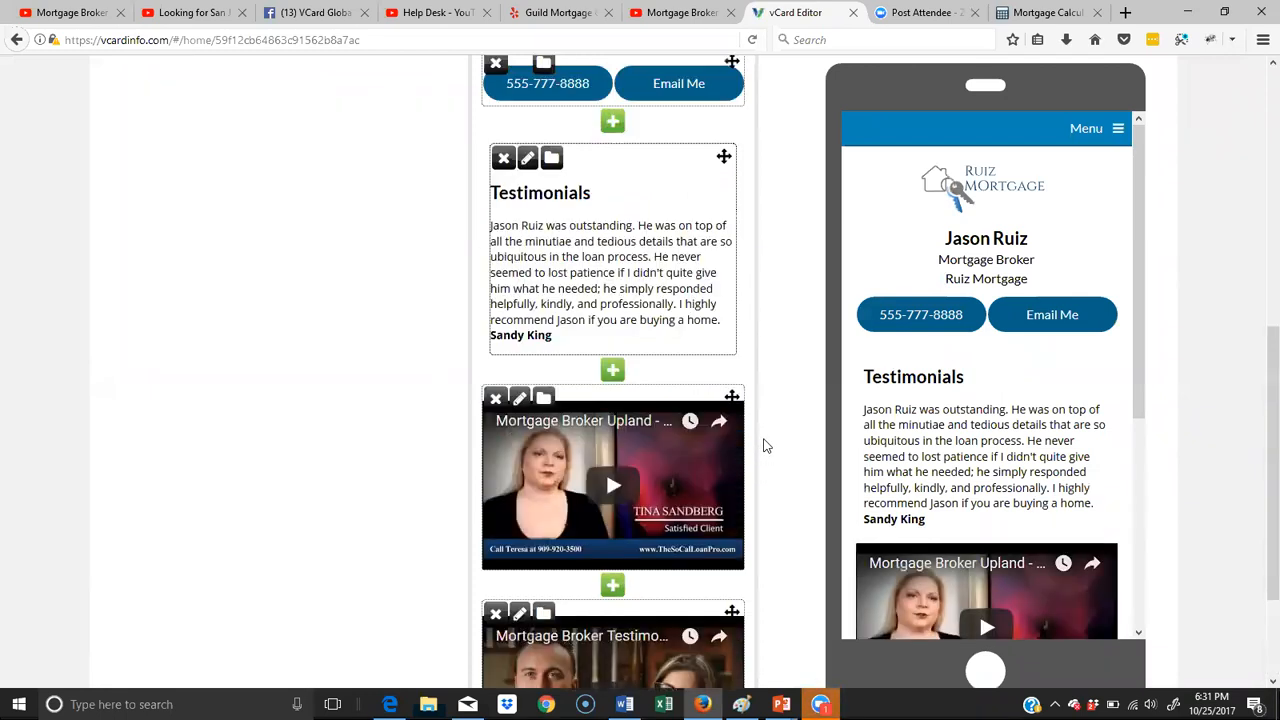
- Start a text block below the contact buttons on the Contact page with a centered Header 2 heading of "Contact" plus the broker's first name
click(178, 224)
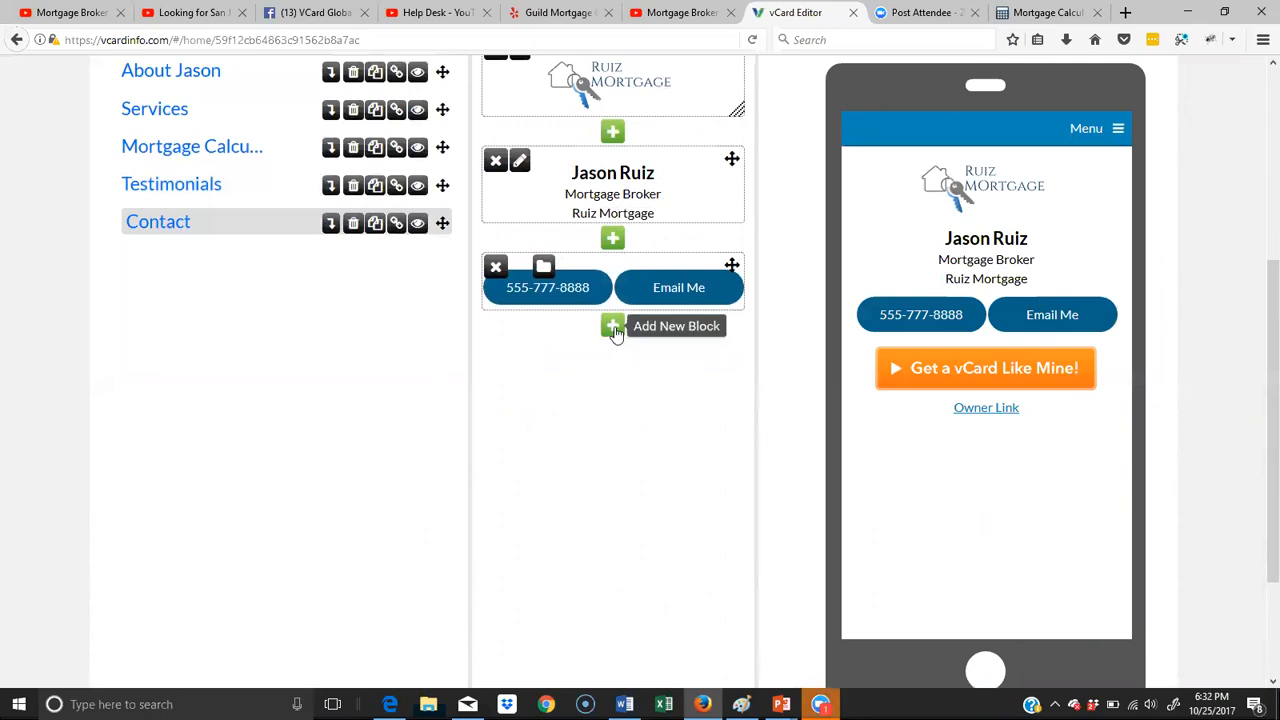
click(613, 328)
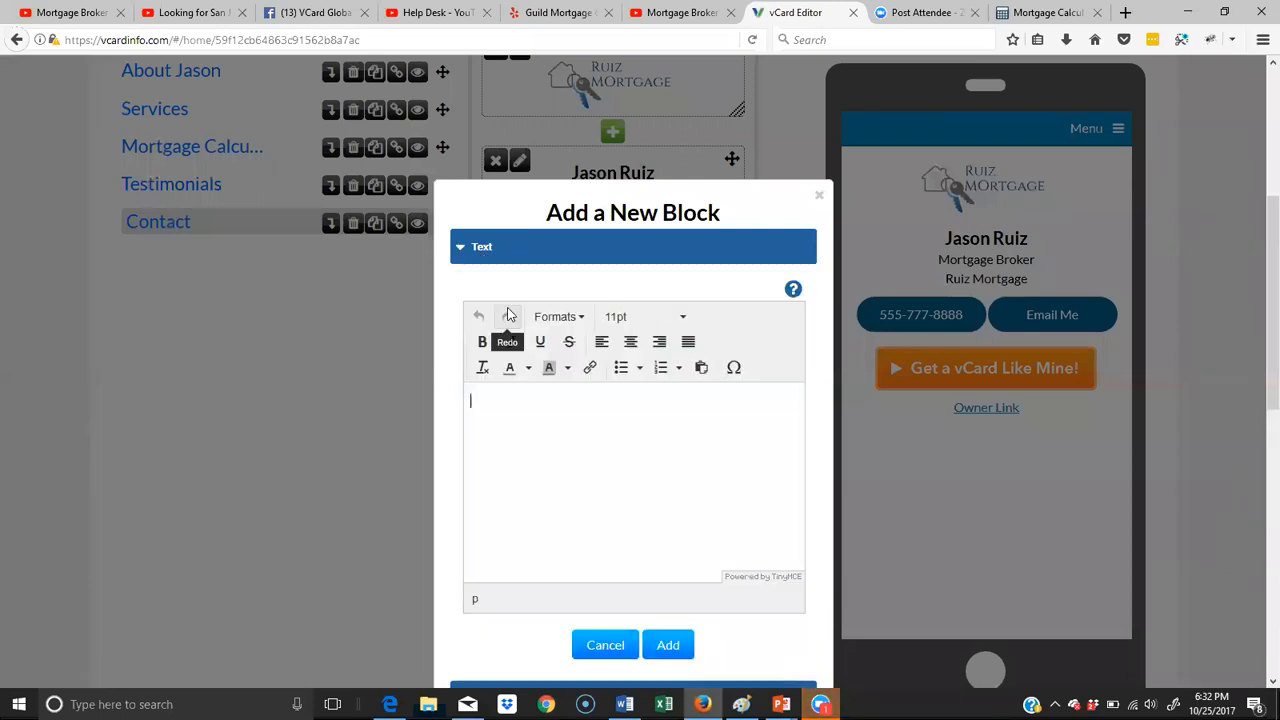
text(Contact Jason)
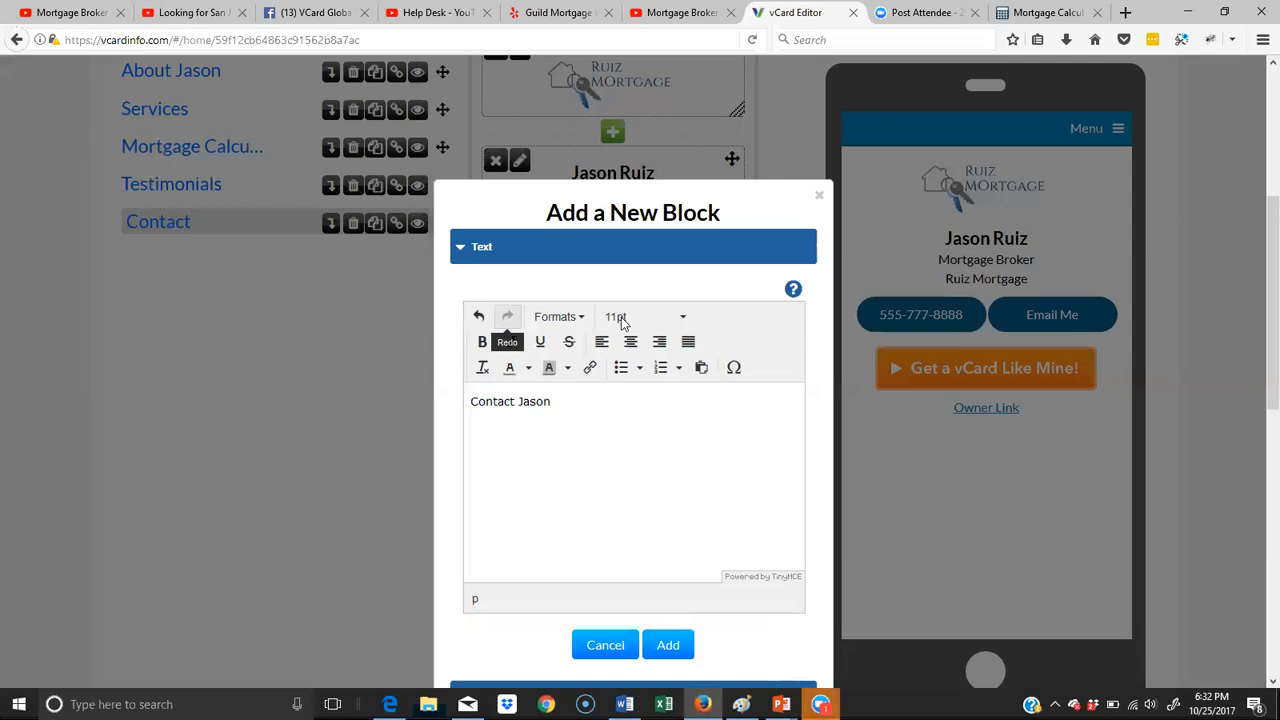
drag(556, 400, 436, 398)
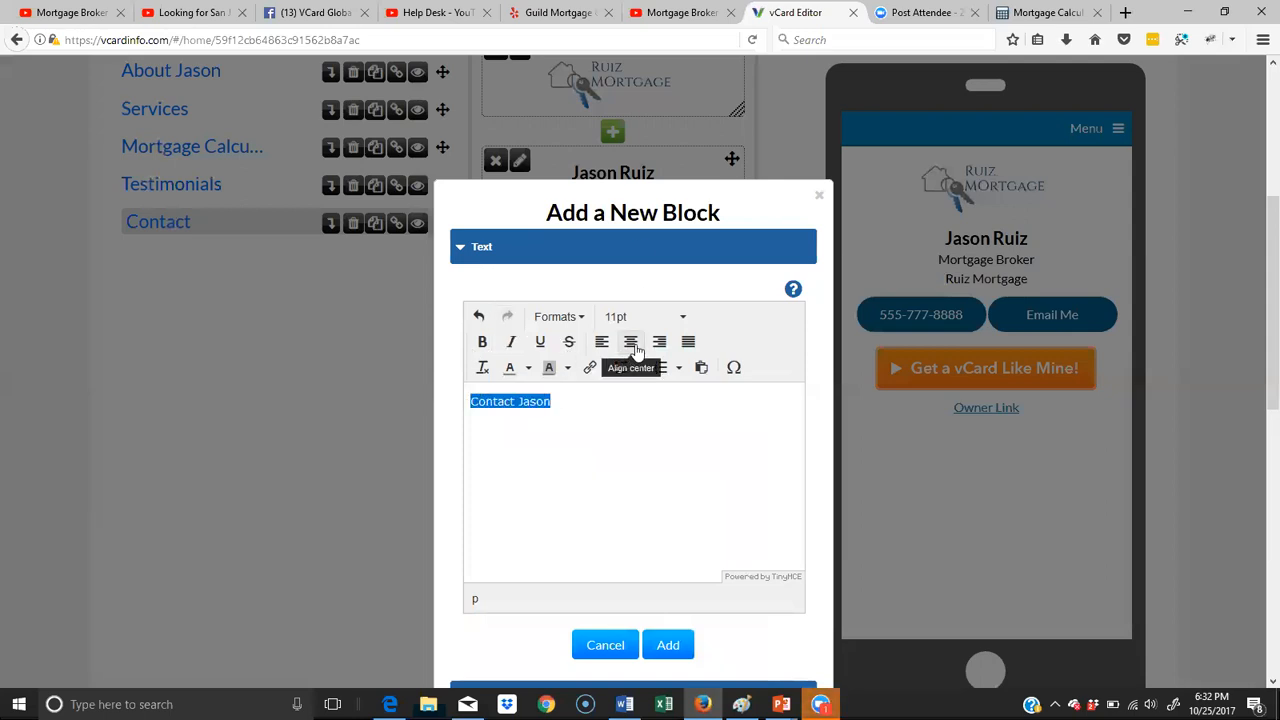
click(630, 341)
click(578, 318)
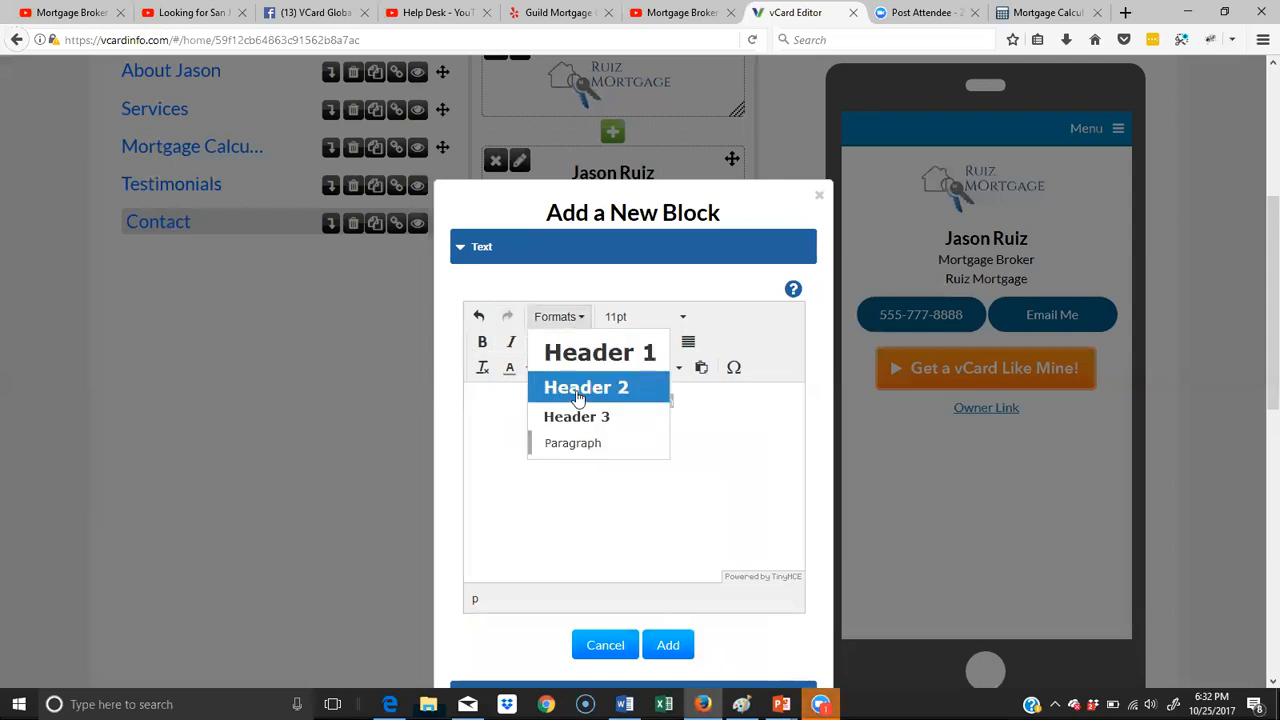
click(583, 385)
click(708, 413)
- Write "I look forward to helping you with your mortgage needs. Please complete the form below." under the heading and add the text block
key(Return)
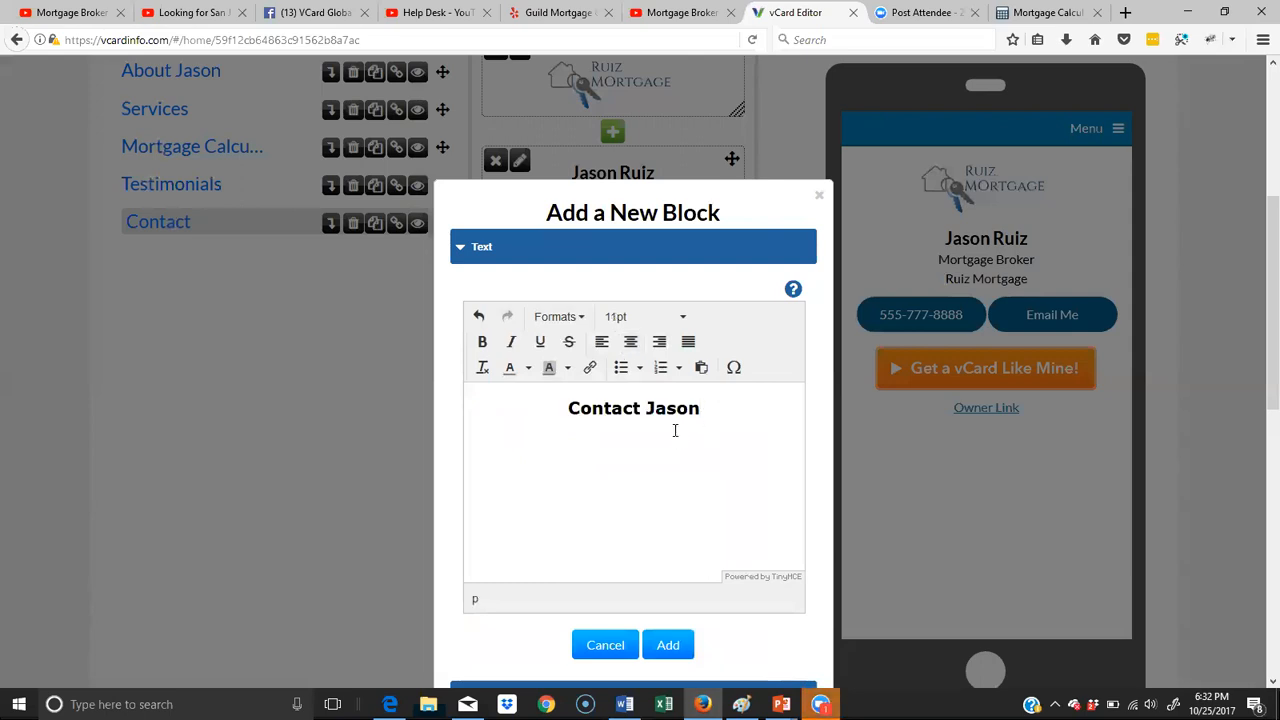
text(I lok)
key(BackSpace)
key(BackSpace)
text(ok forward tohel)
key(BackSpace)
key(BackSpace)
key(BackSpace)
text(helpin)
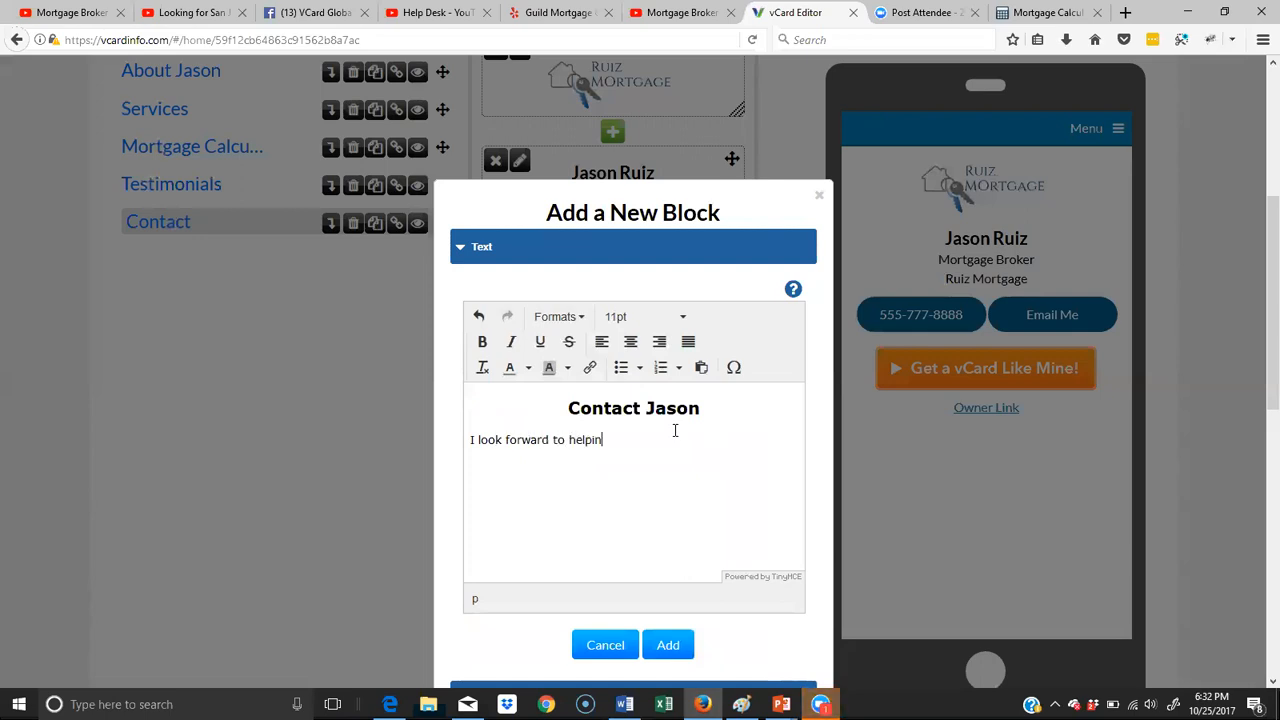
text(g you witnh you)
key(BackSpace)
key(BackSpace)
text(your)
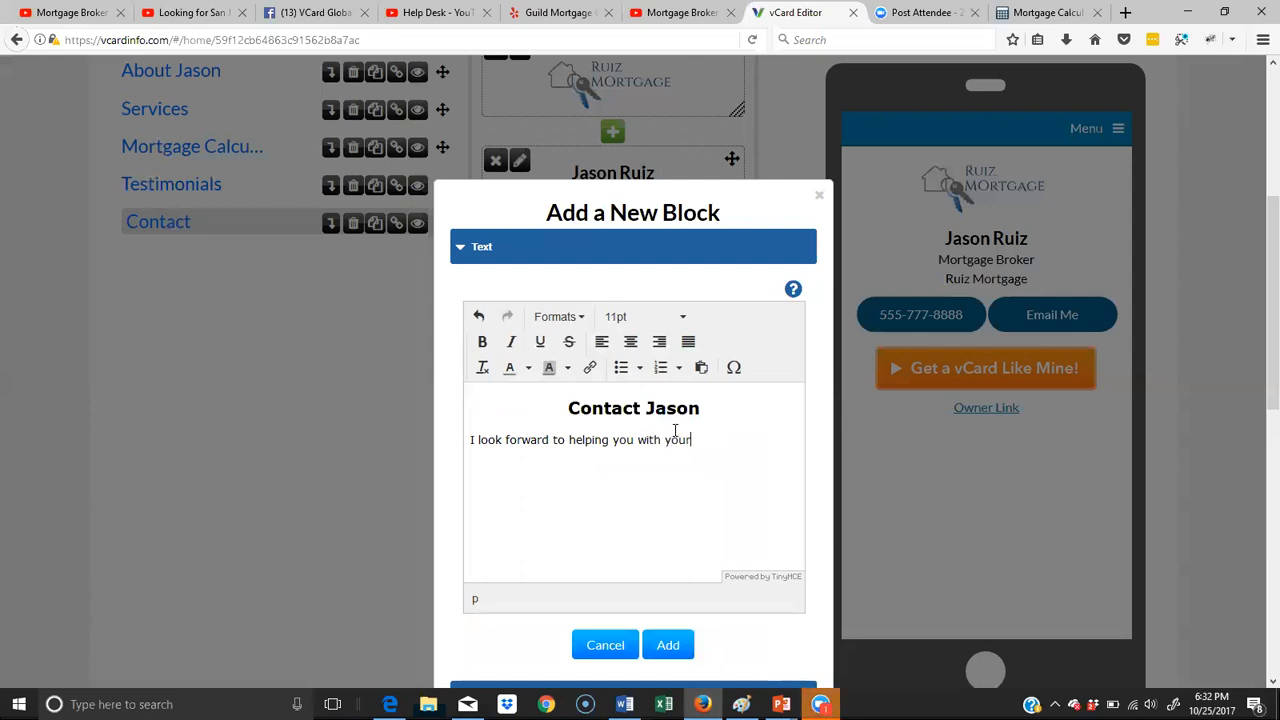
text( mortgage needs. Plase)
key(BackSpace)
key(BackSpace)
key(BackSpace)
text(ease complete the fomrm below.)
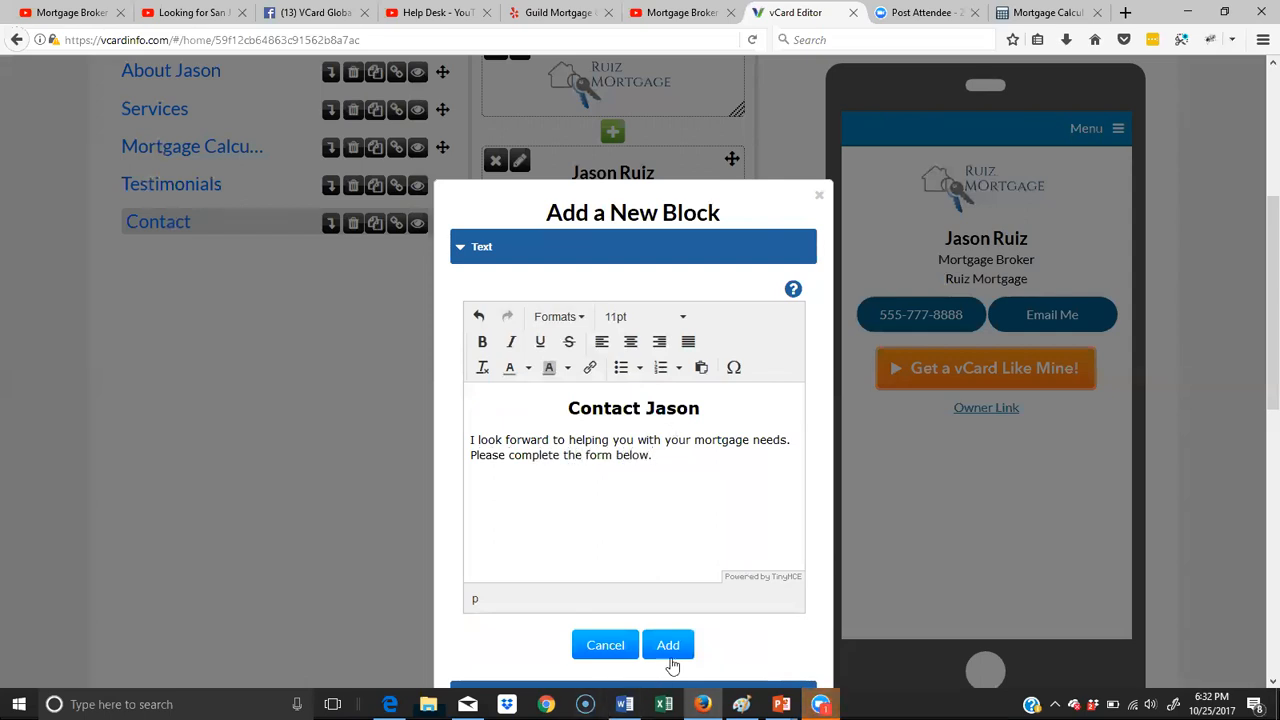
click(674, 653)
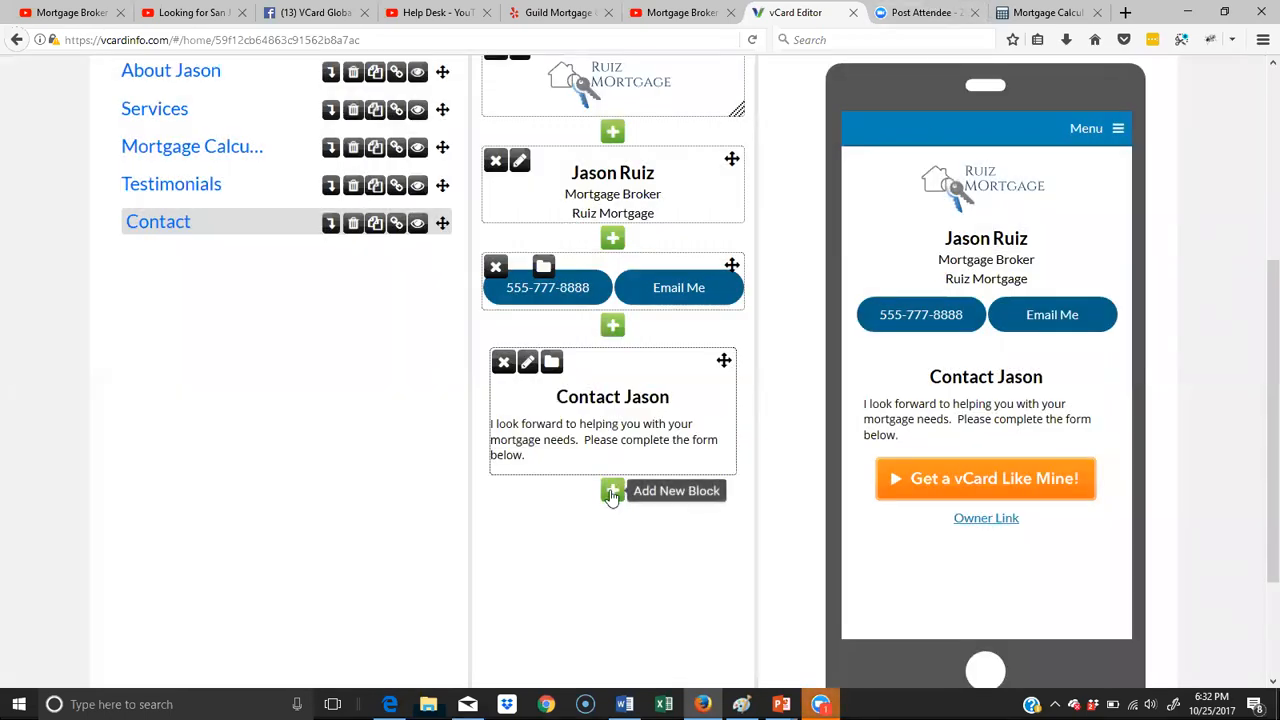
- Start a contact form block below the Contact page's text and name the form "Contact"
click(612, 492)
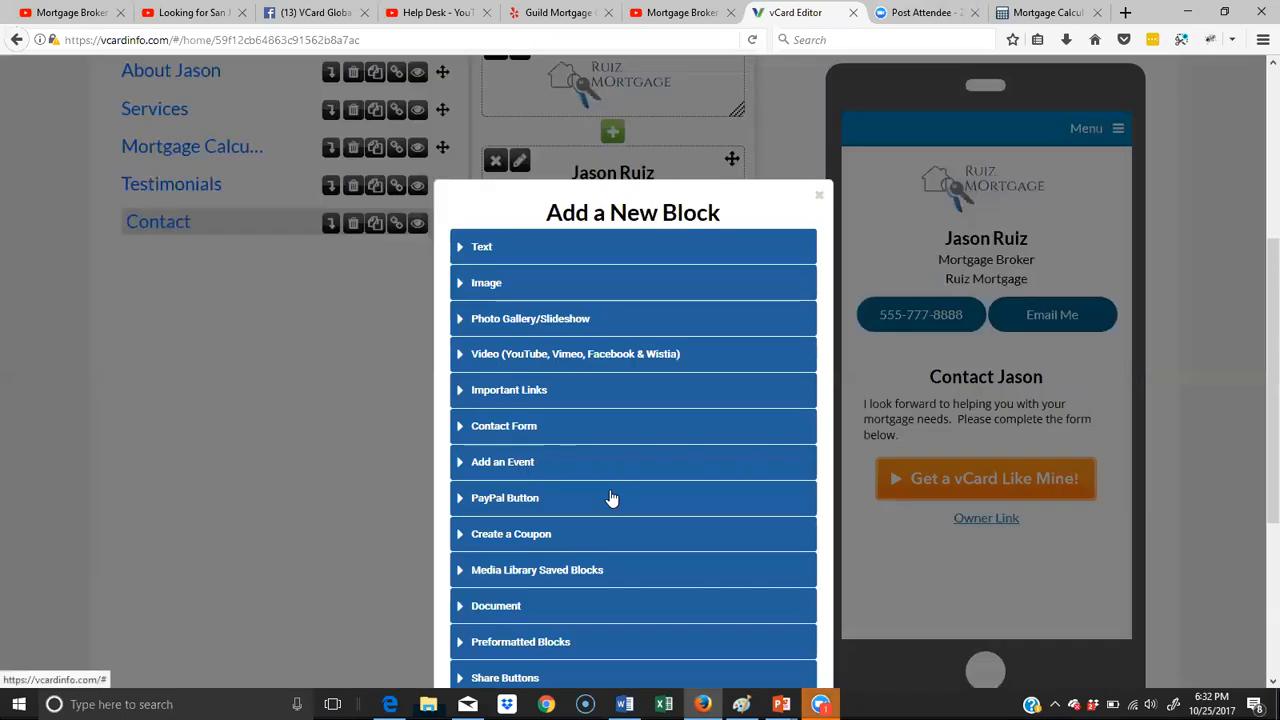
click(477, 430)
scroll(694, 440, down, 5)
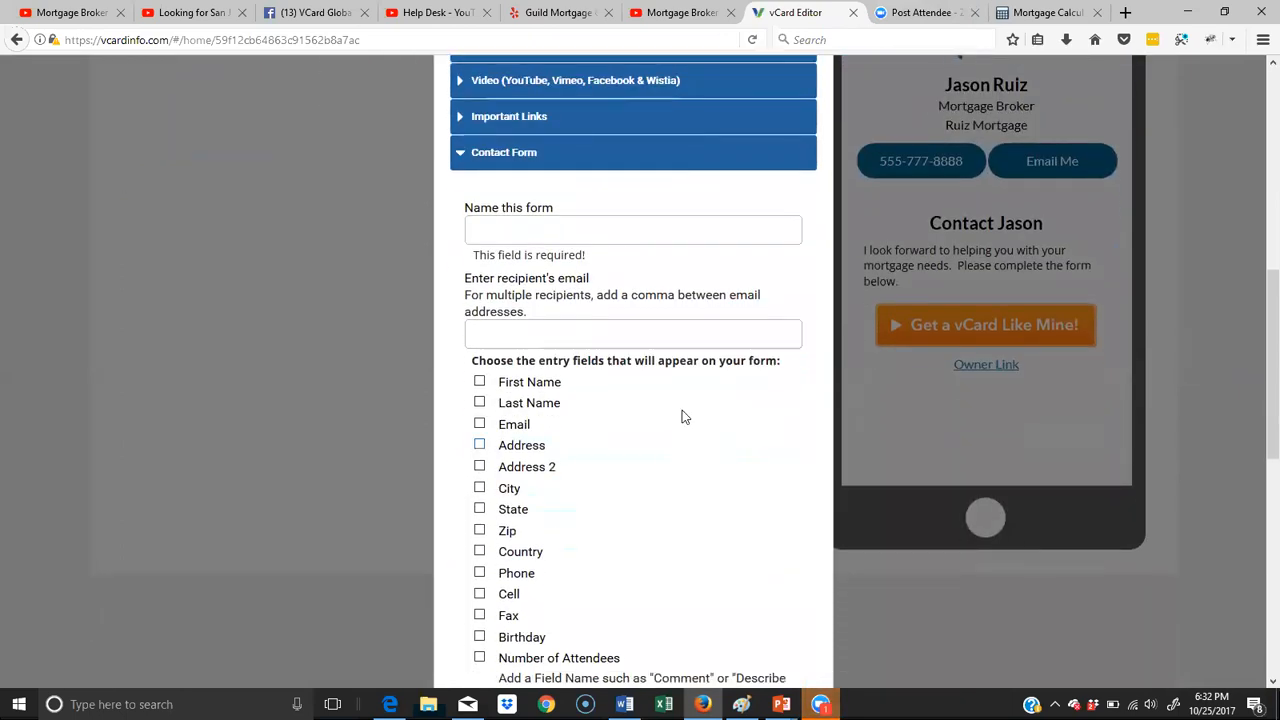
scroll(683, 417, up, 2)
click(548, 322)
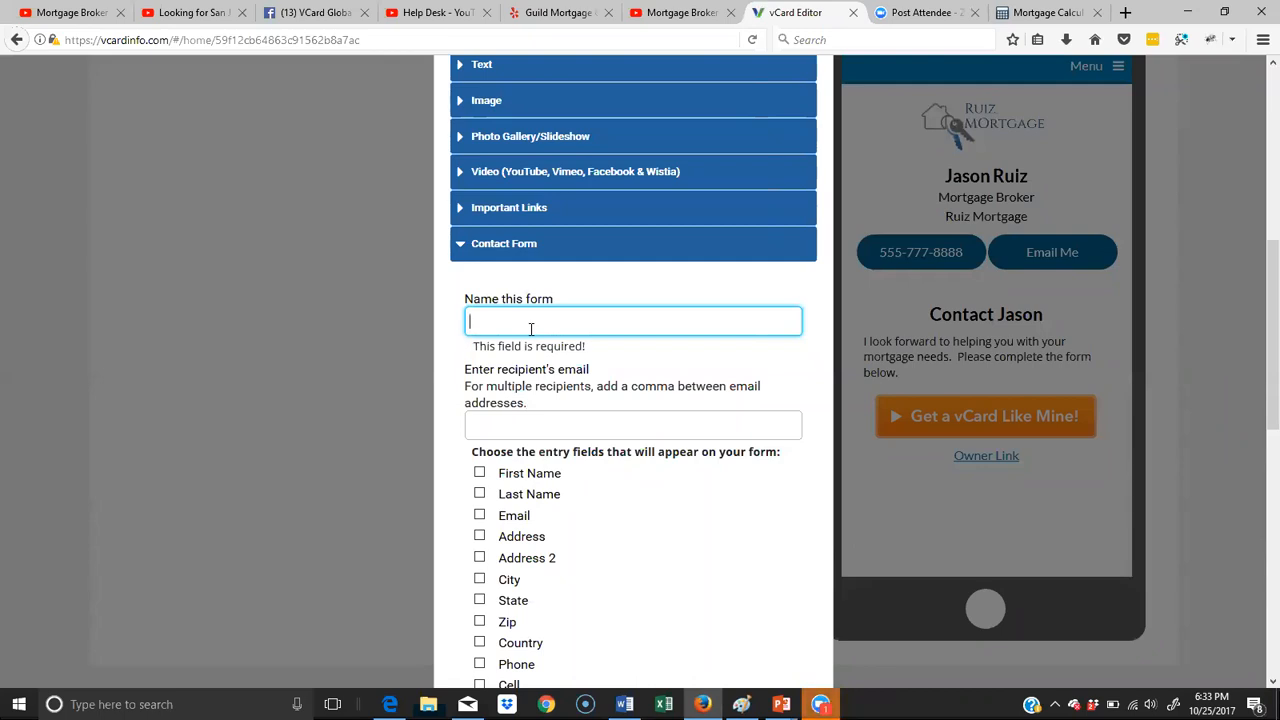
text(Contact)
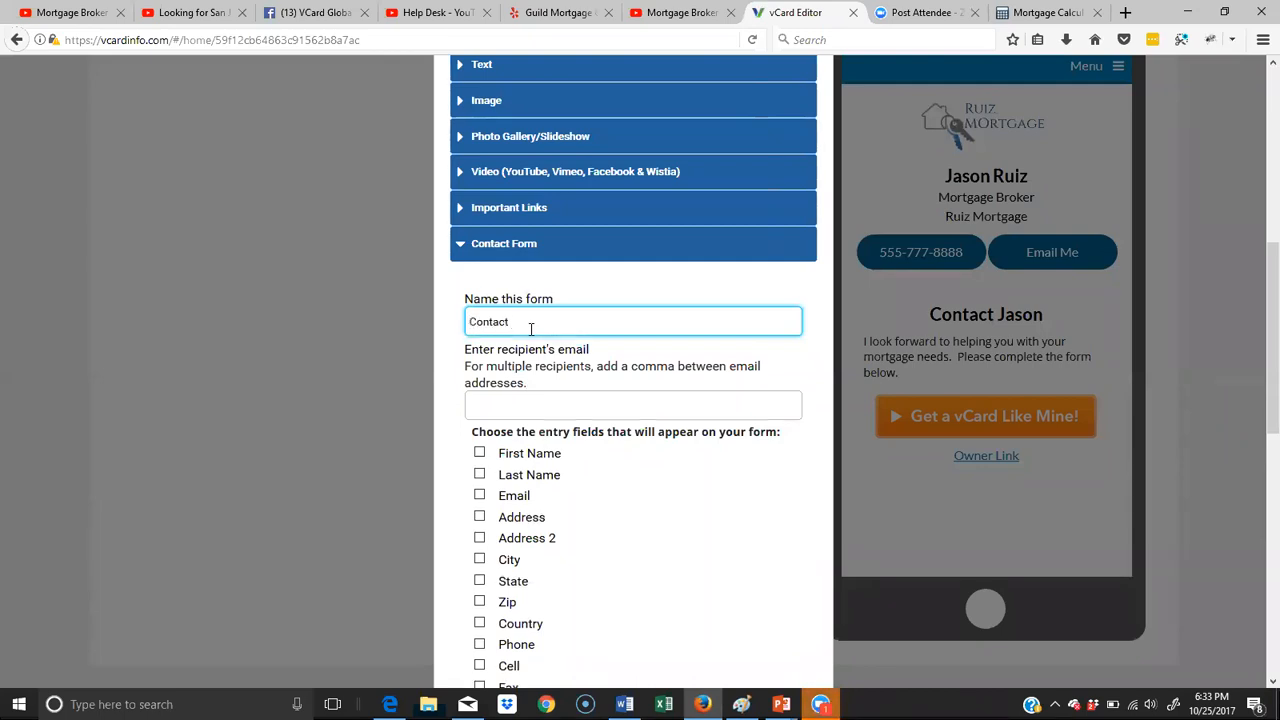
- Enter the broker's e-mail address as the contact form's only recipient
click(520, 408)
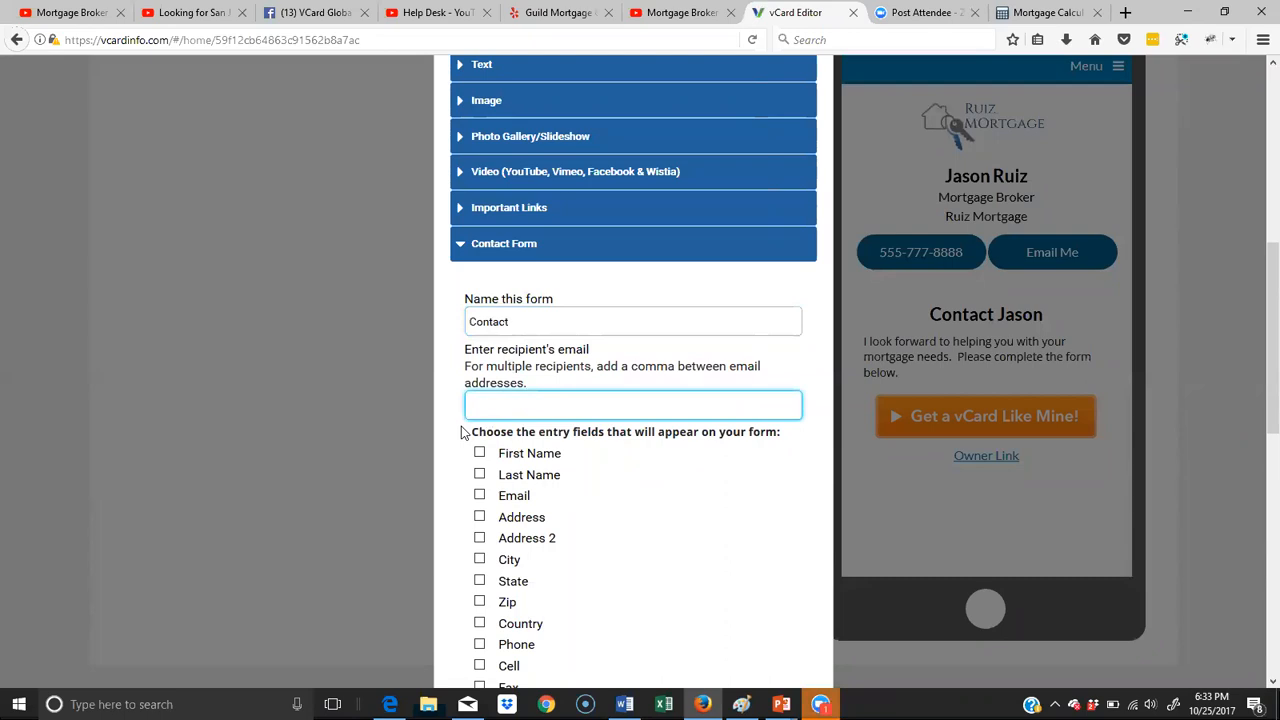
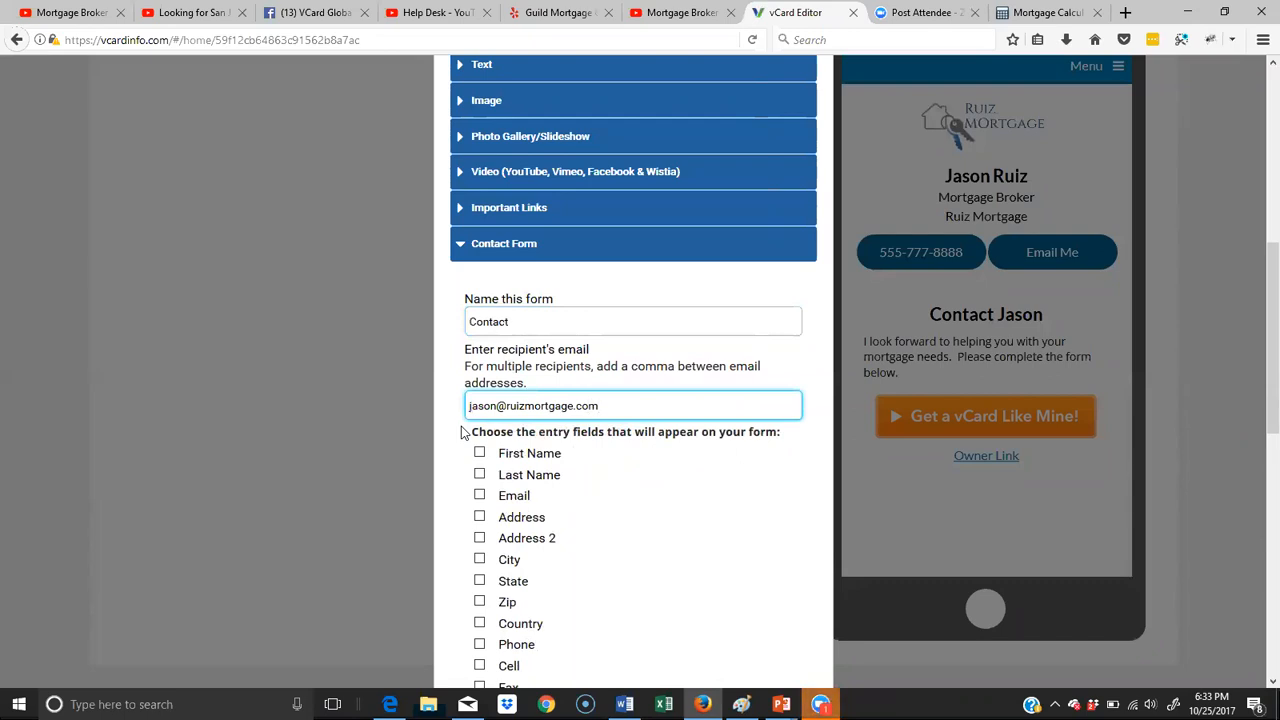
text(,)
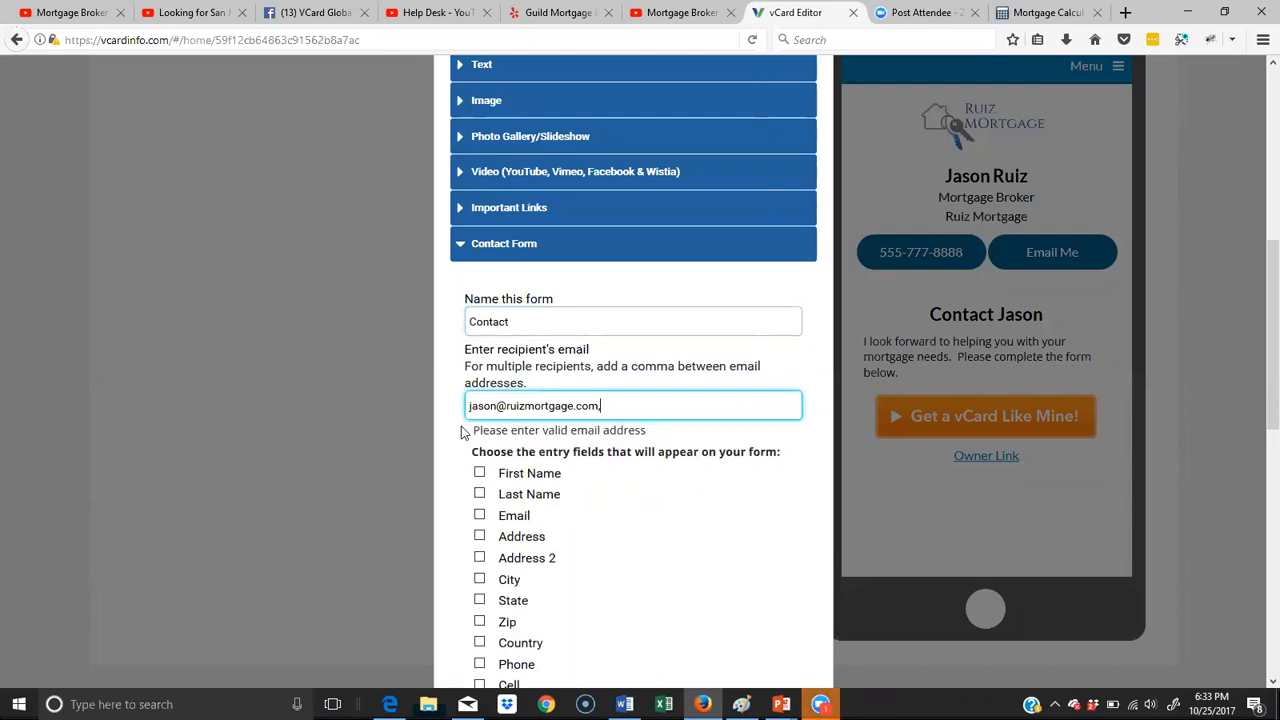
key(BackSpace)
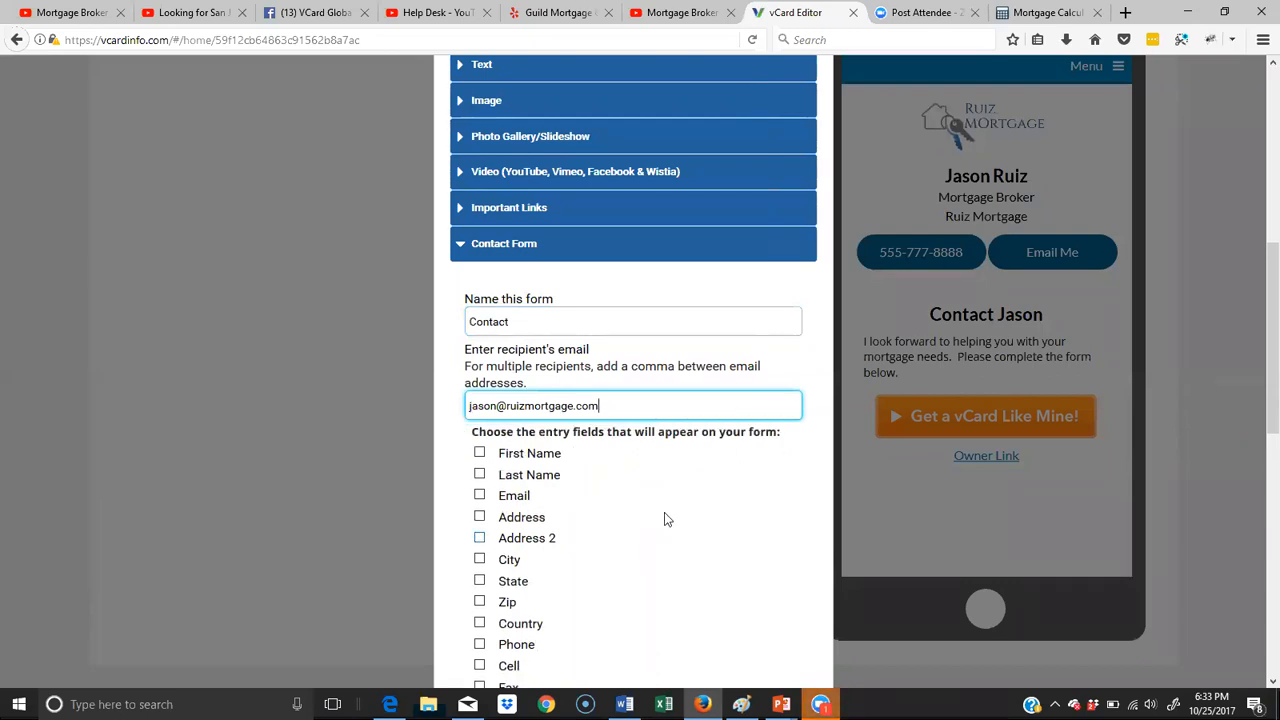
- Include the First Name, Last Name, Email and Phone entry fields in the contact form
scroll(664, 512, down, 3)
click(479, 271)
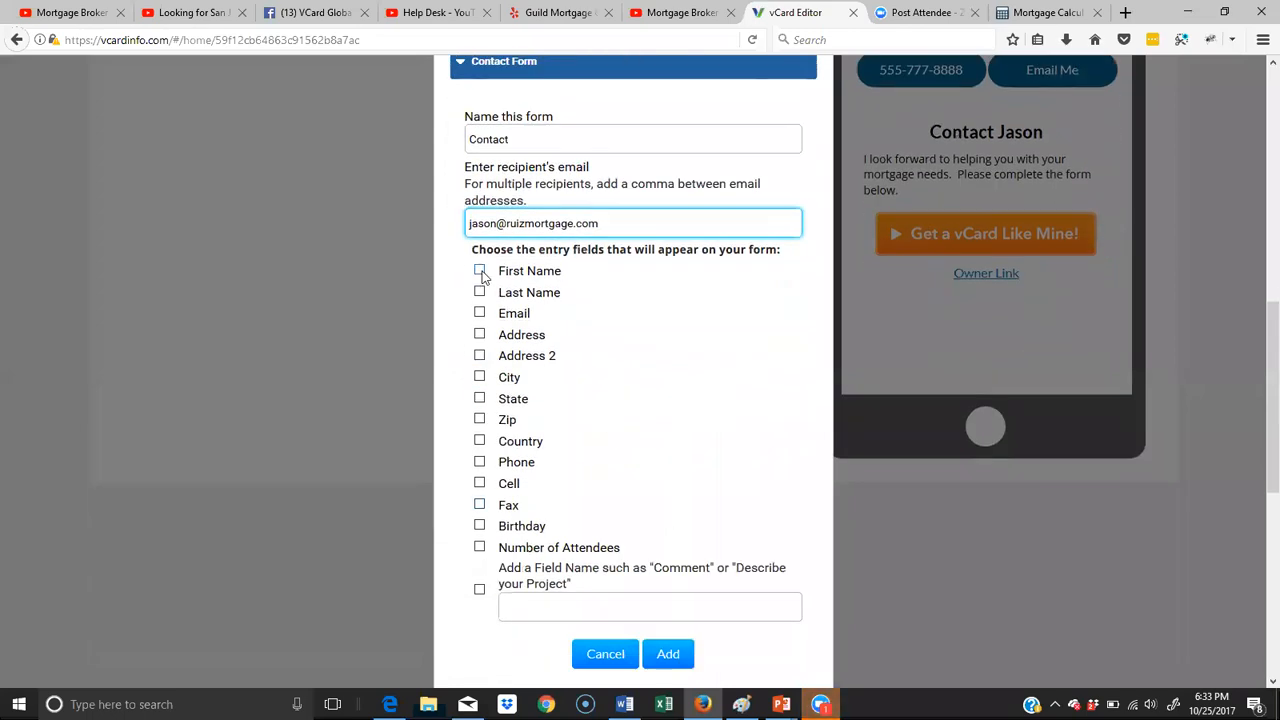
click(479, 293)
click(479, 313)
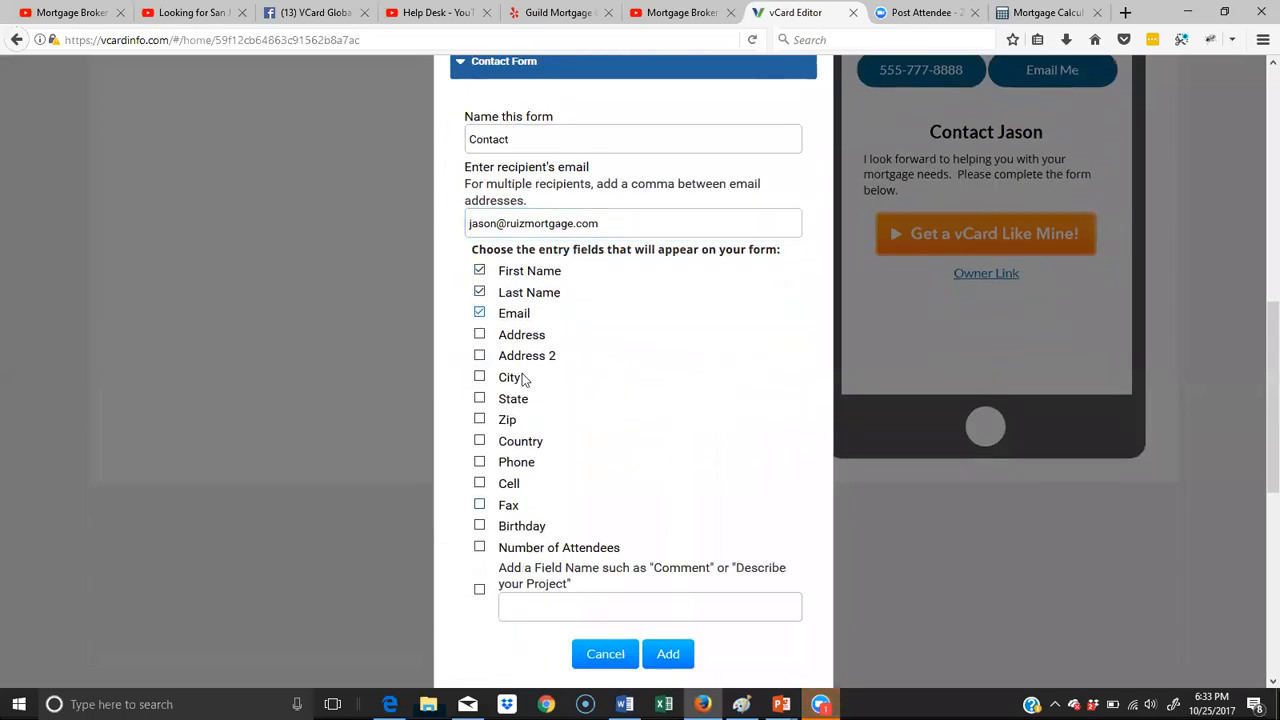
click(479, 462)
- Enable a custom entry field named "Comments" and add the contact form to the Contact page
scroll(731, 563, down, 2)
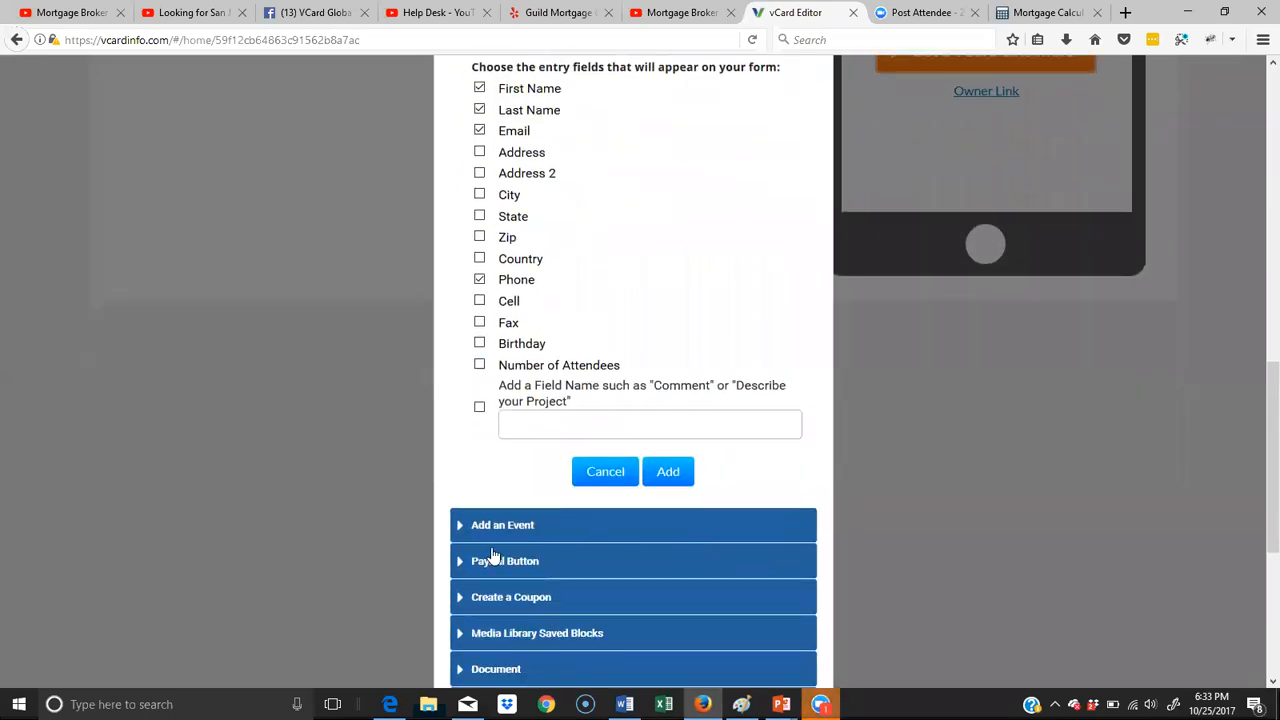
click(479, 408)
click(530, 422)
text(Comments)
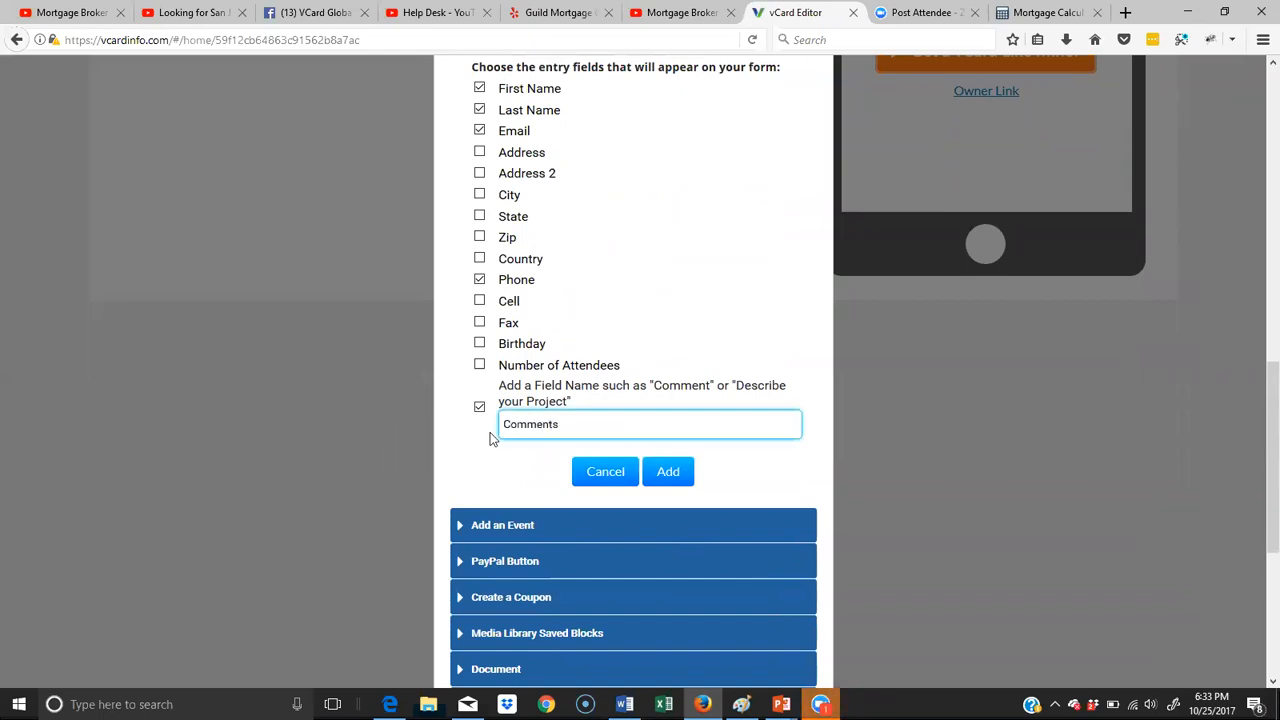
click(674, 478)
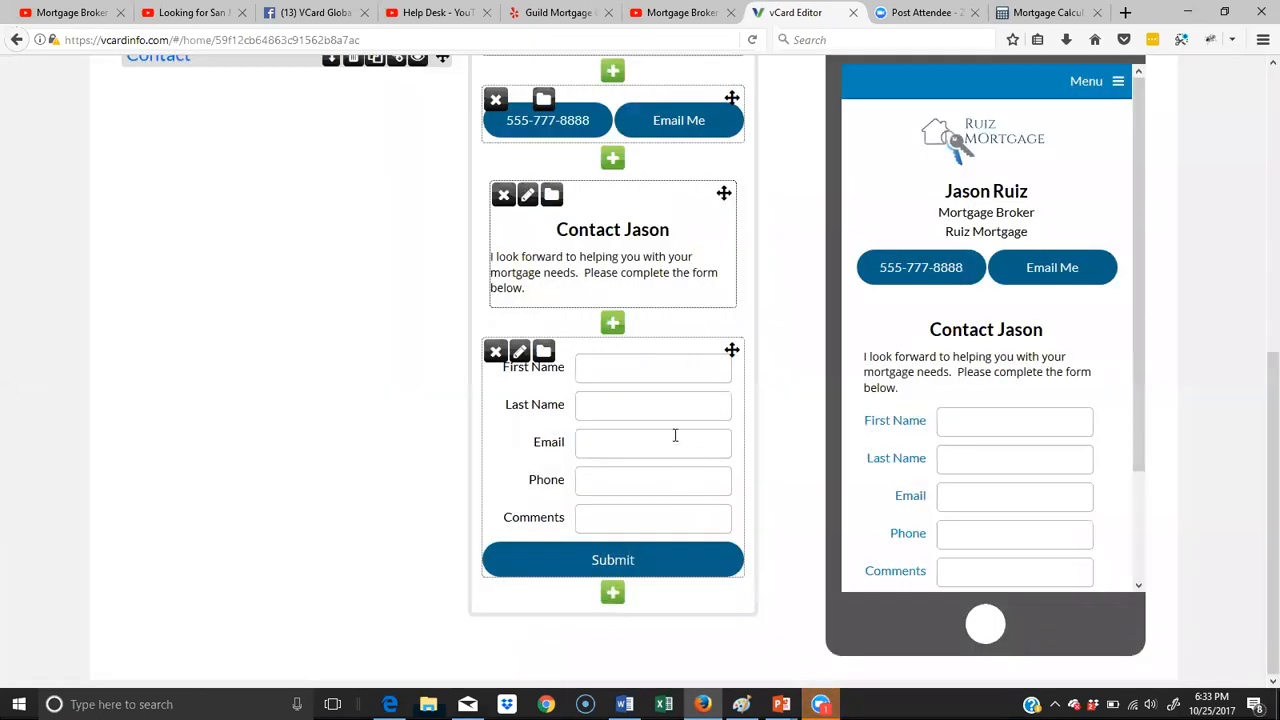
- Review the Contact page's blocks, and open the Testimonials page to check its text and both videos
scroll(675, 435, up, 5)
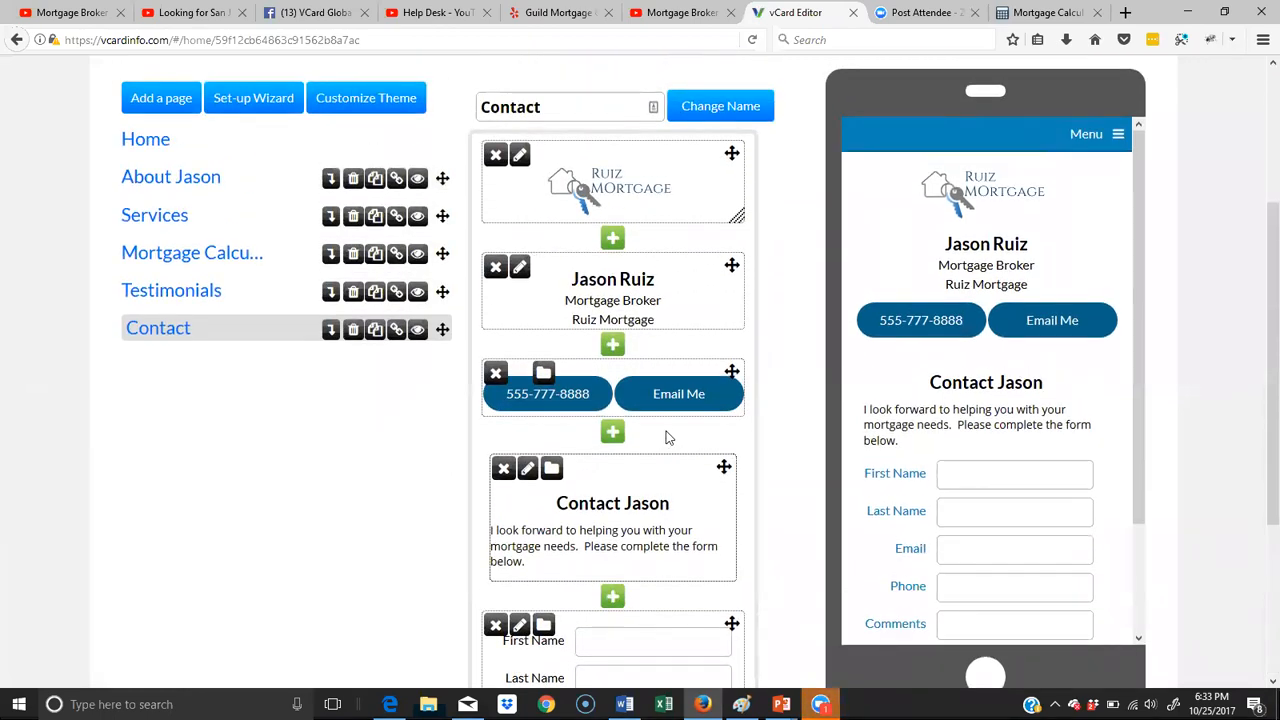
scroll(668, 437, down, 5)
scroll(667, 432, up, 5)
click(197, 300)
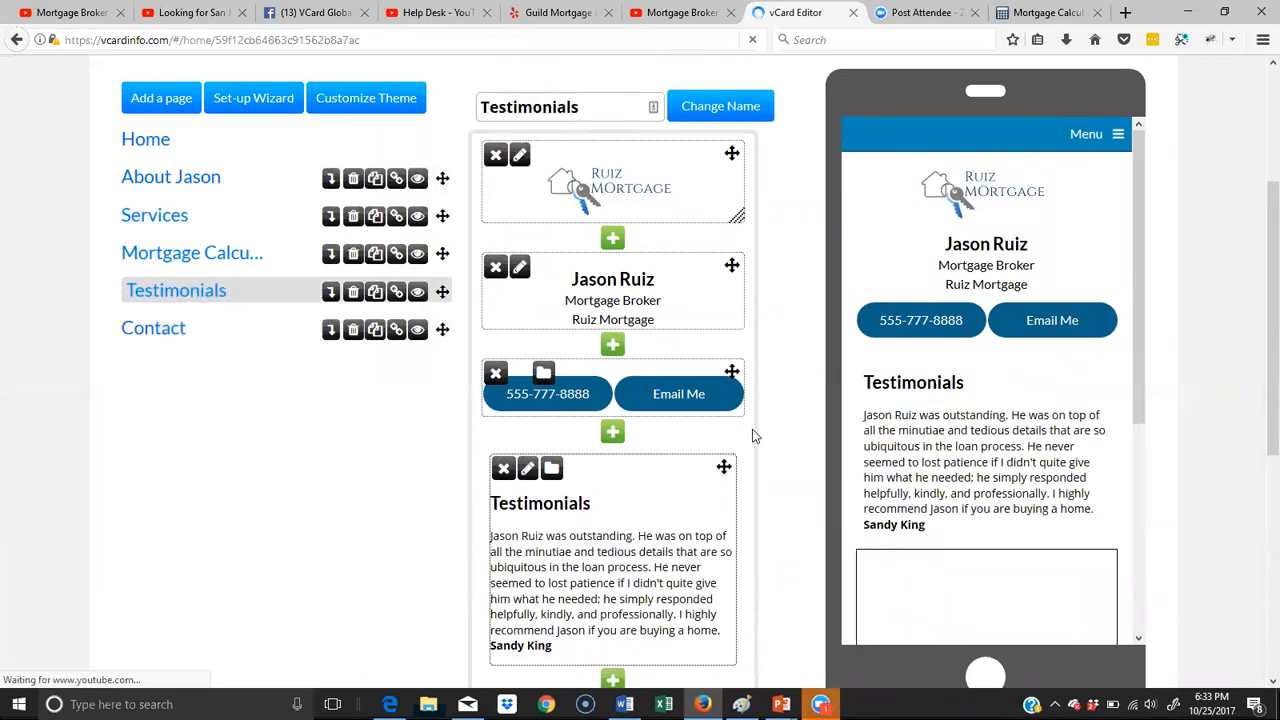
scroll(752, 432, down, 5)
scroll(754, 438, down, 3)
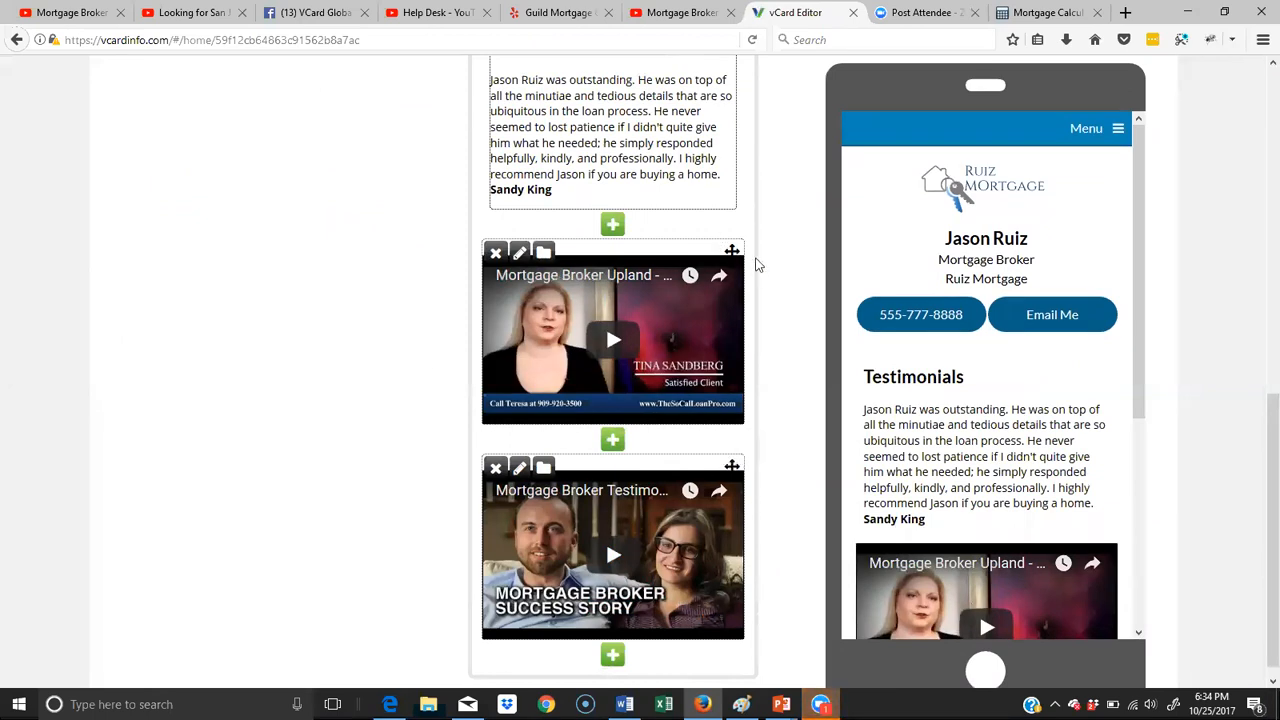
- Move the "Mortgage Broker Upland" video below the success story video on the Testimonials page and check the preview
drag(731, 251, 708, 560)
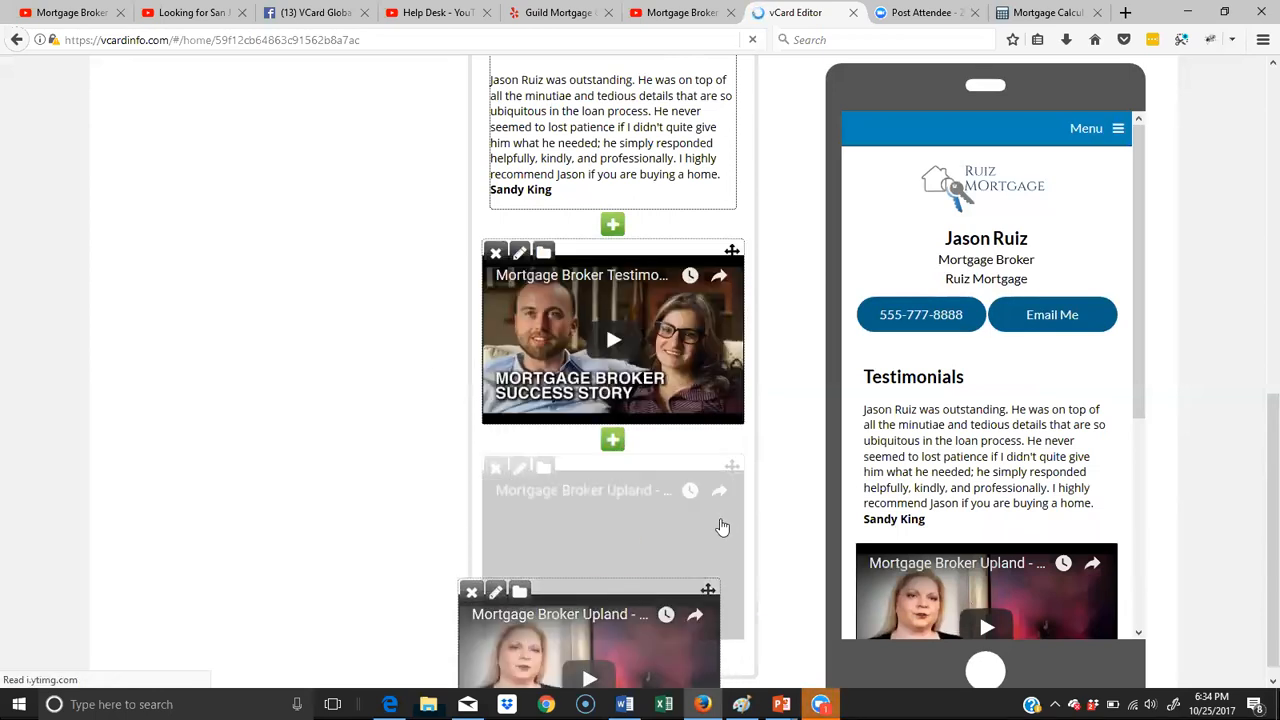
drag(793, 490, 687, 483)
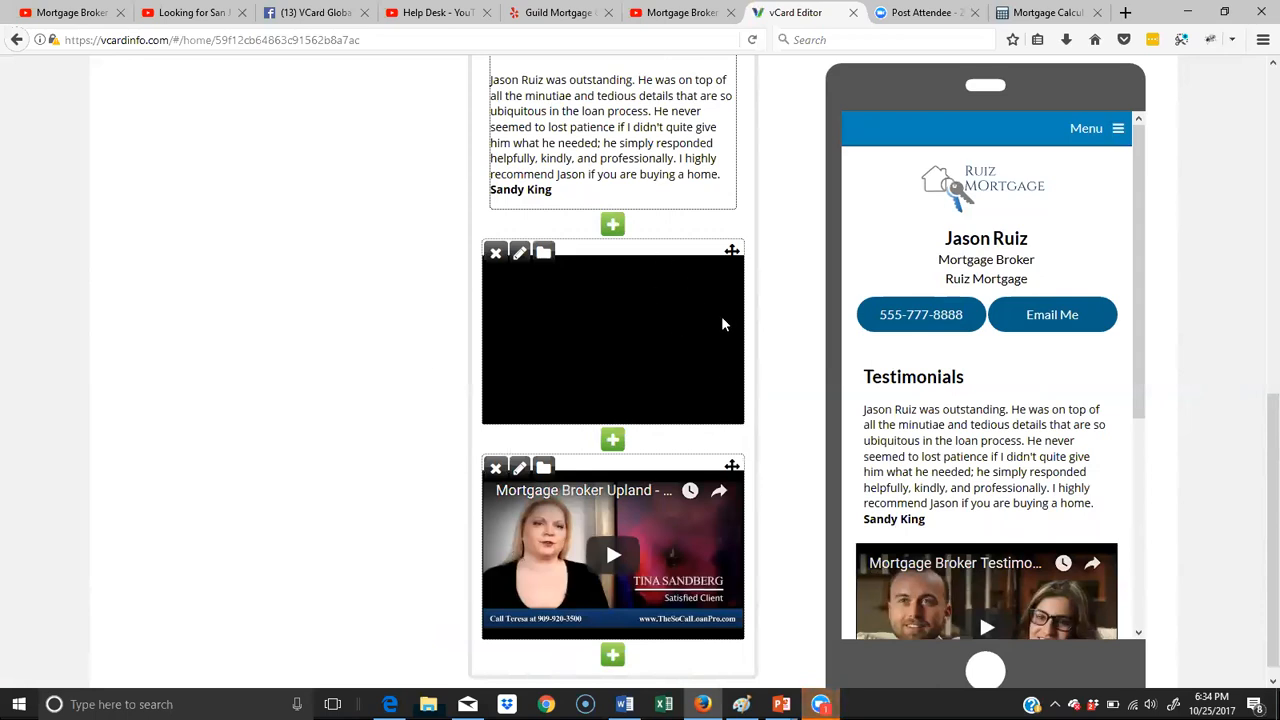
scroll(729, 330, up, 7)
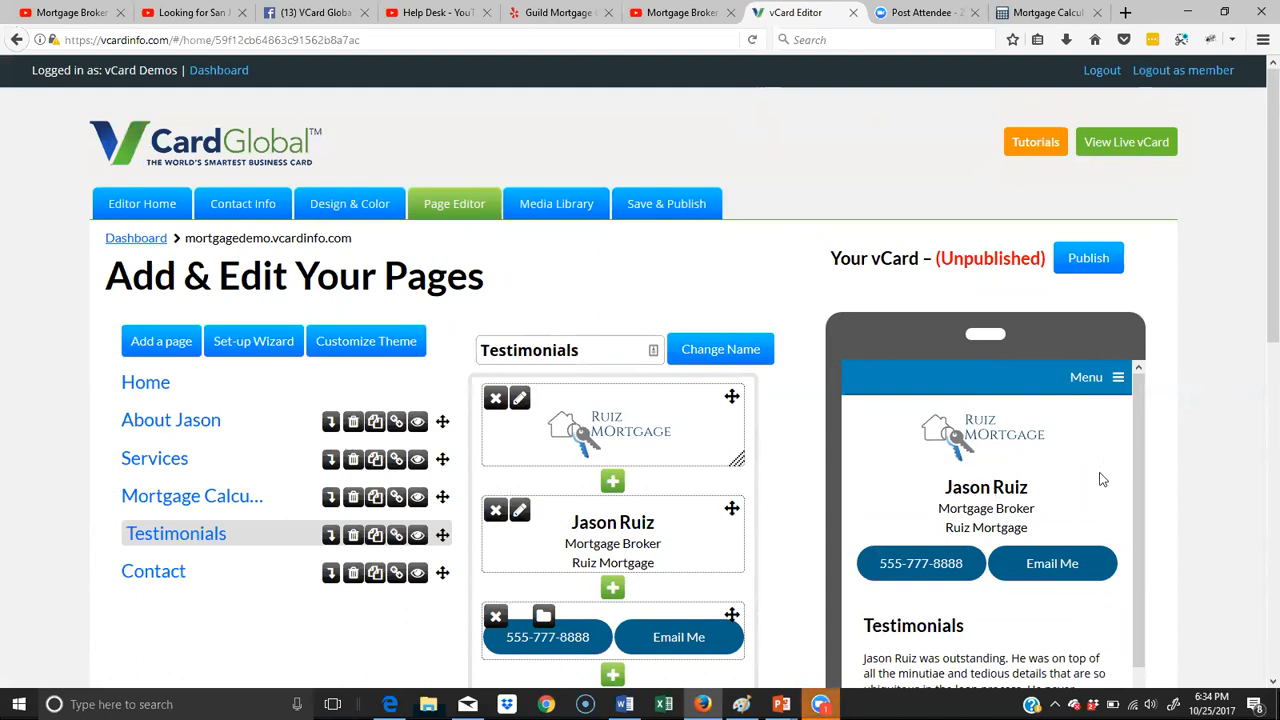
scroll(1100, 481, down, 2)
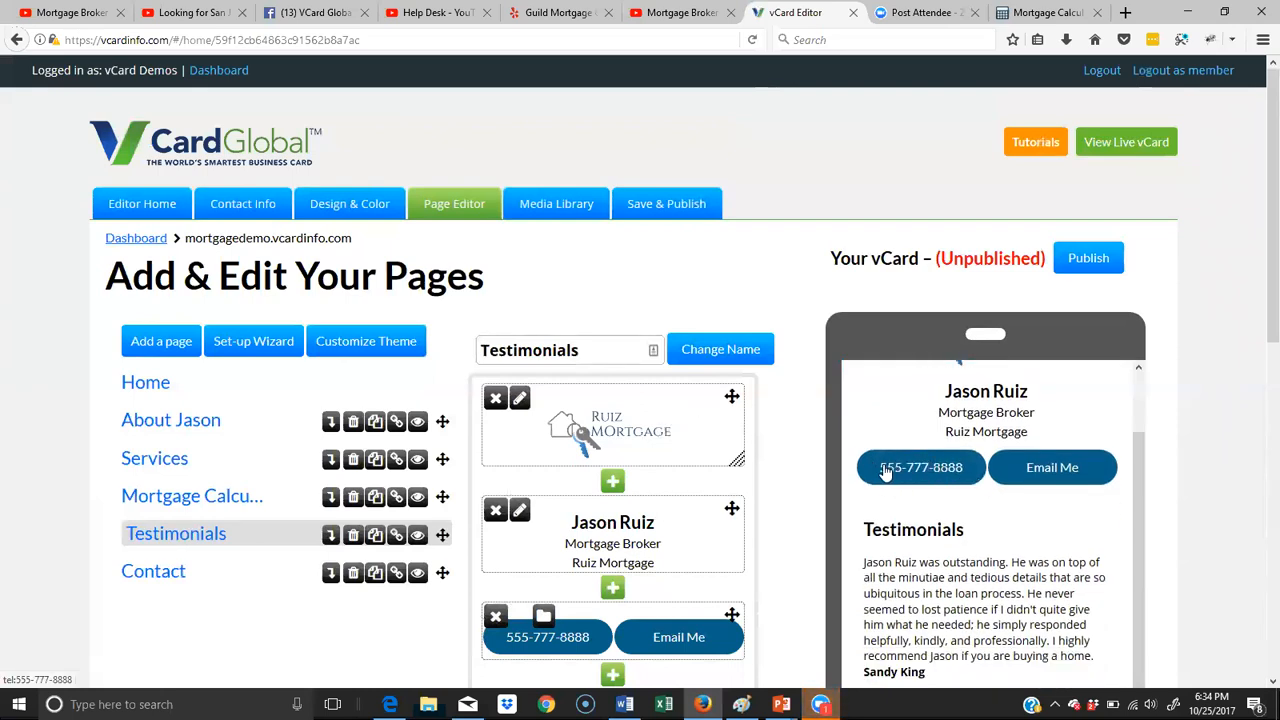
- Examine the theme customization options for background, text, button, menu and link colors, and close them without applying anything
click(365, 345)
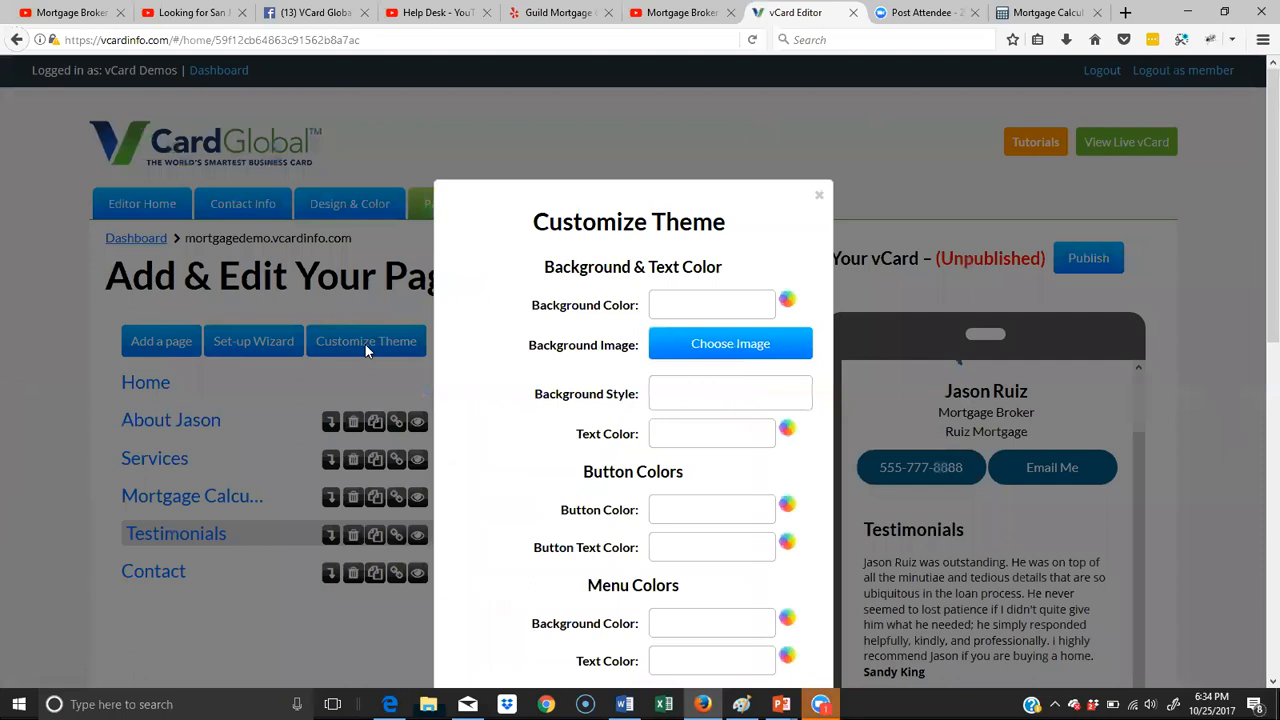
click(728, 304)
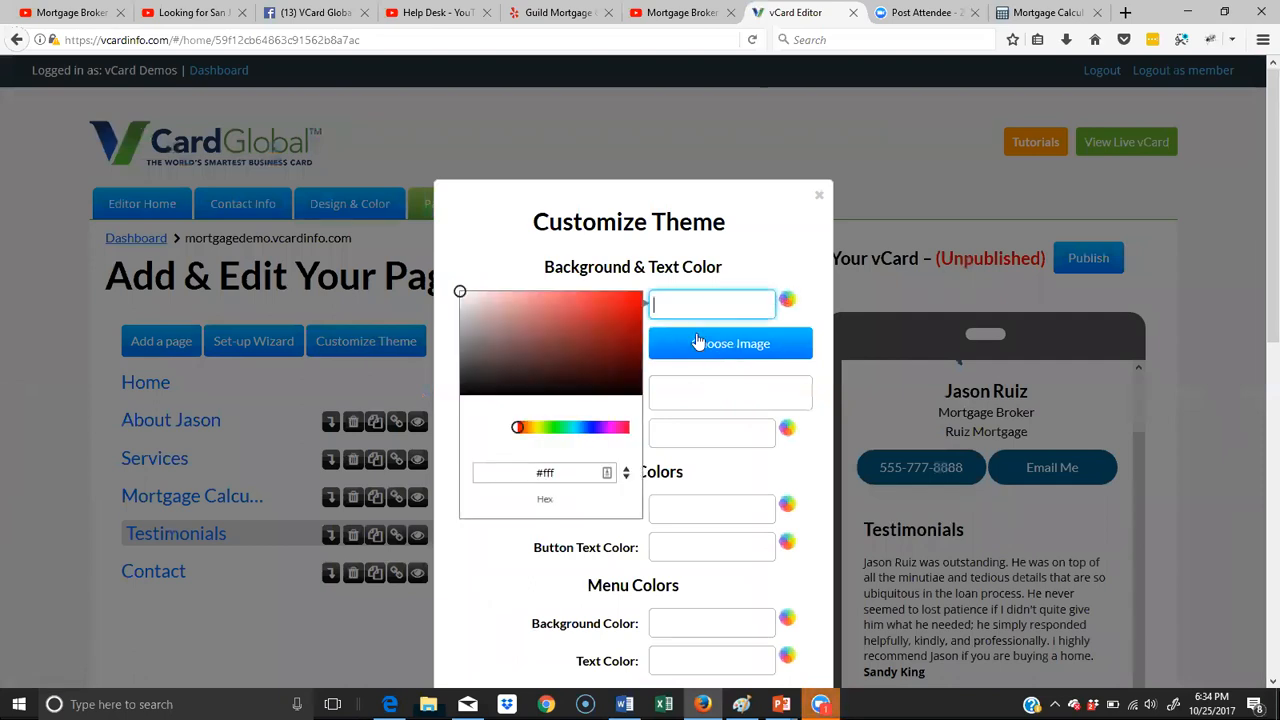
click(802, 257)
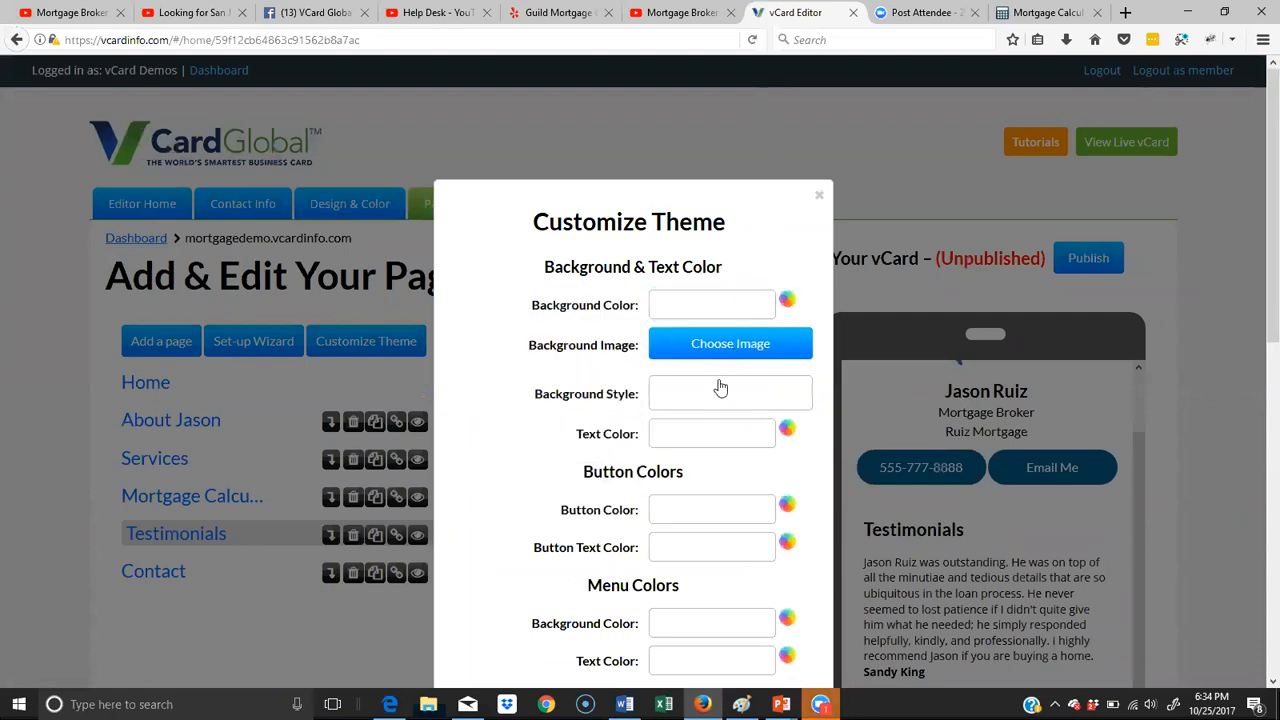
scroll(717, 398, down, 3)
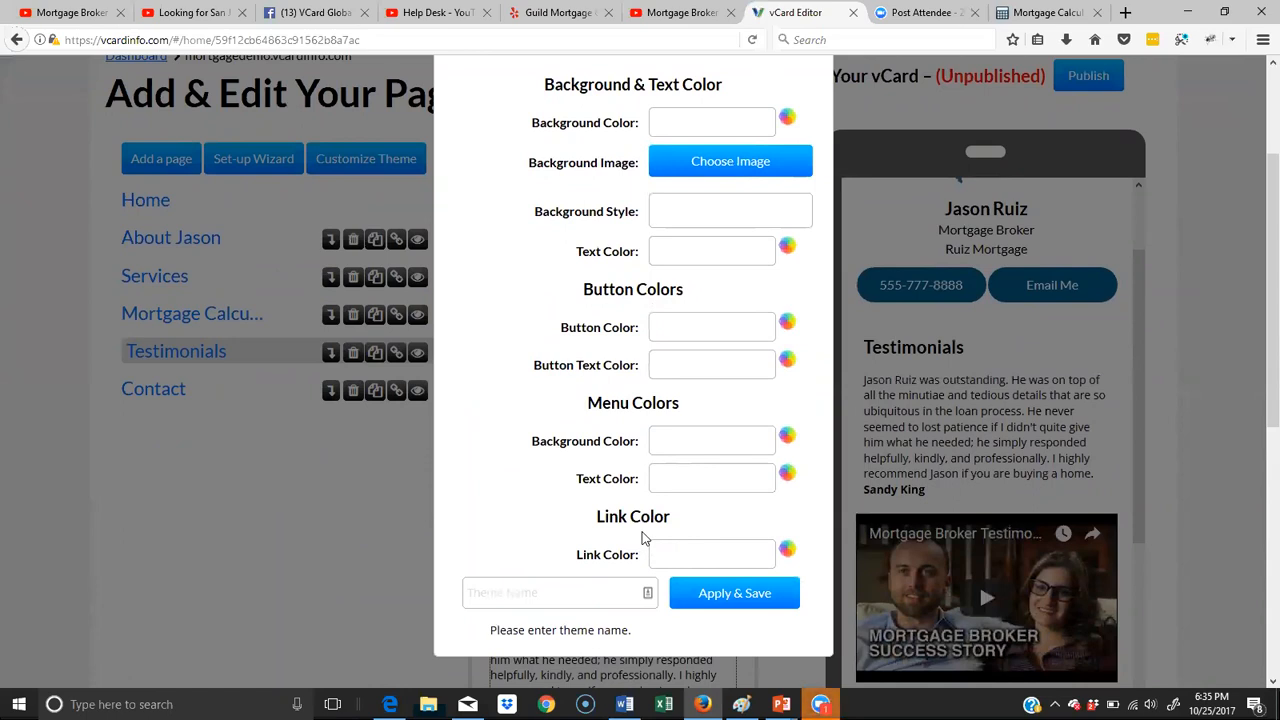
scroll(744, 272, up, 3)
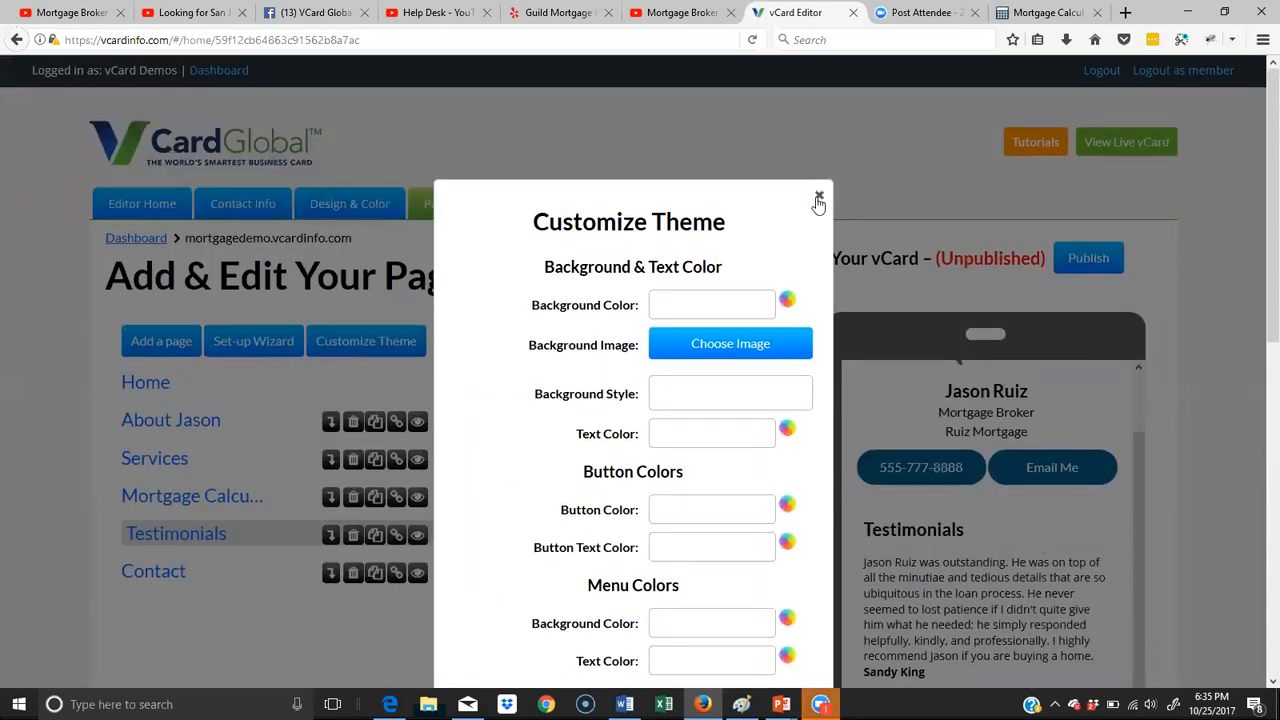
click(818, 198)
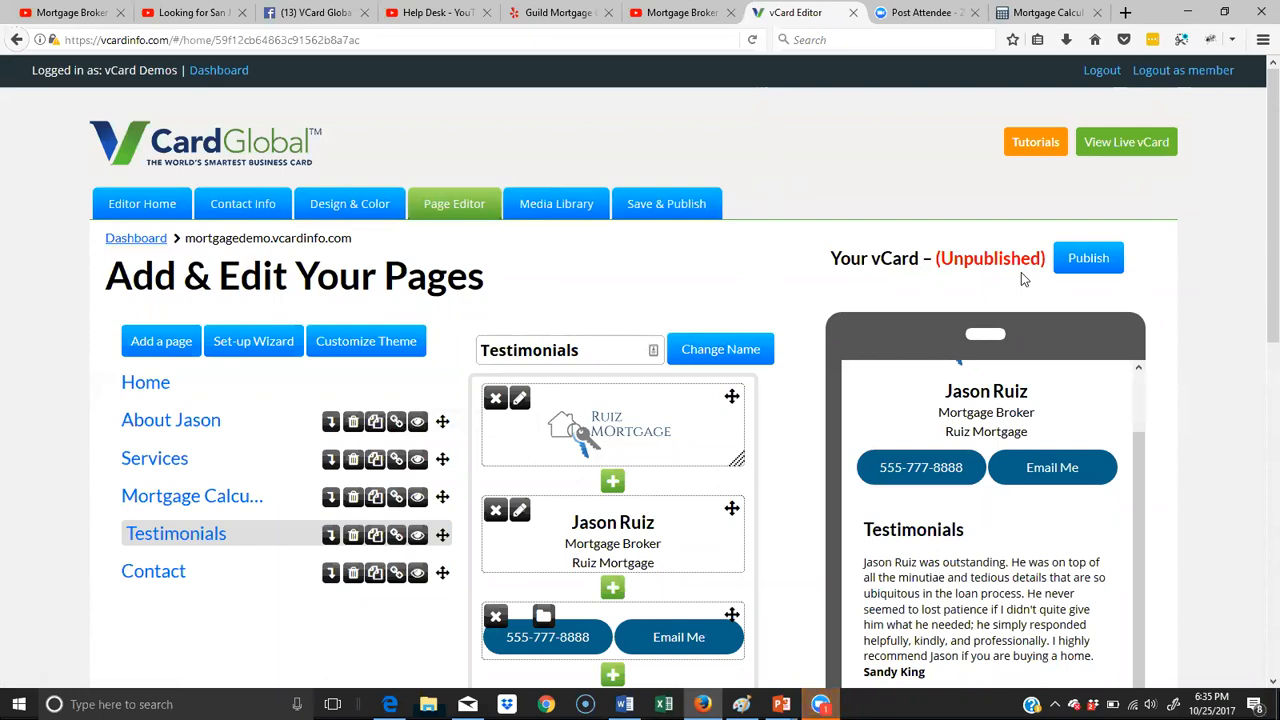
- Publish the mortgagedemo vCard and open its live version on the Home page
click(1080, 259)
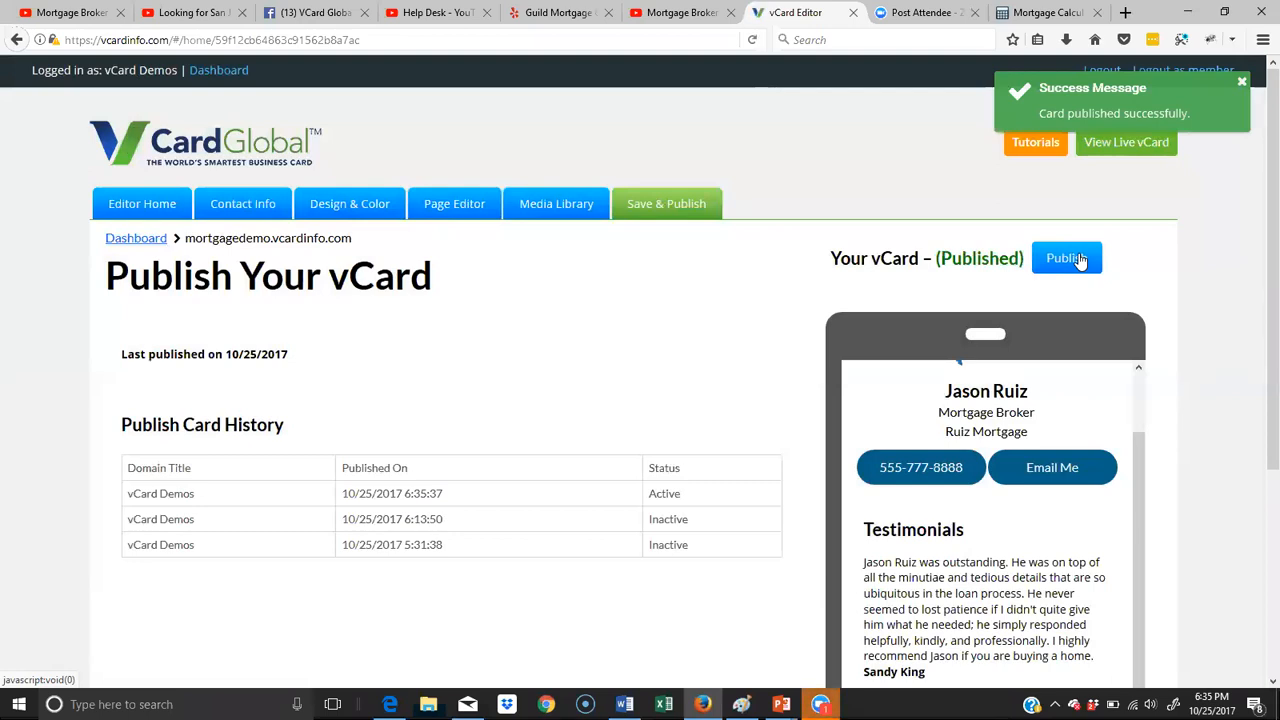
click(1133, 146)
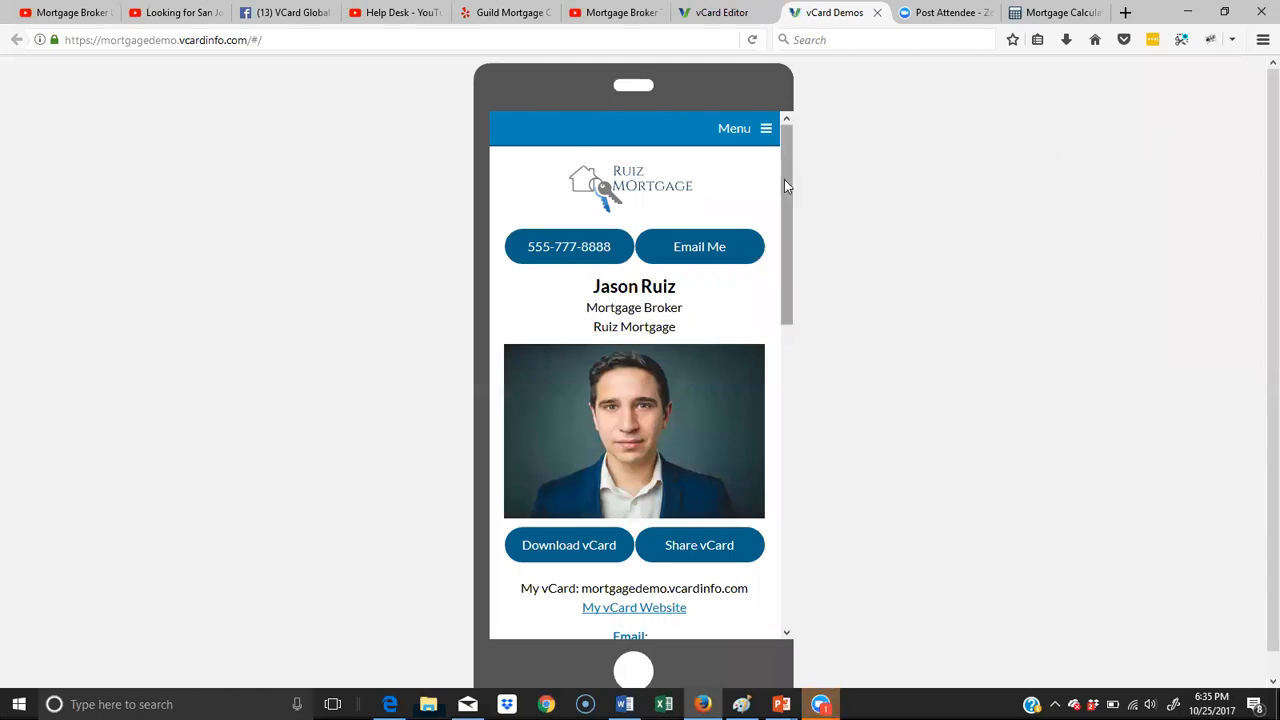
scroll(784, 185, down, 1)
drag(784, 195, 810, 142)
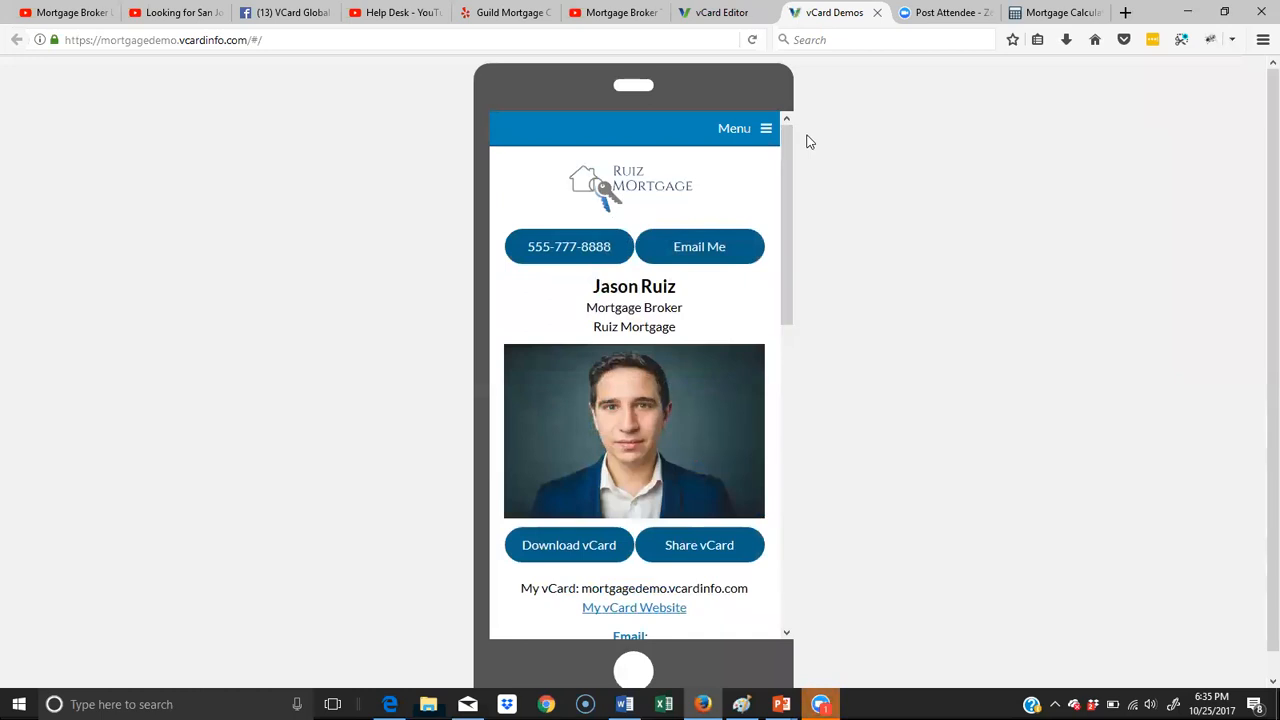
- Check the contents of the About and Services pages on the live vCard
click(754, 128)
click(590, 208)
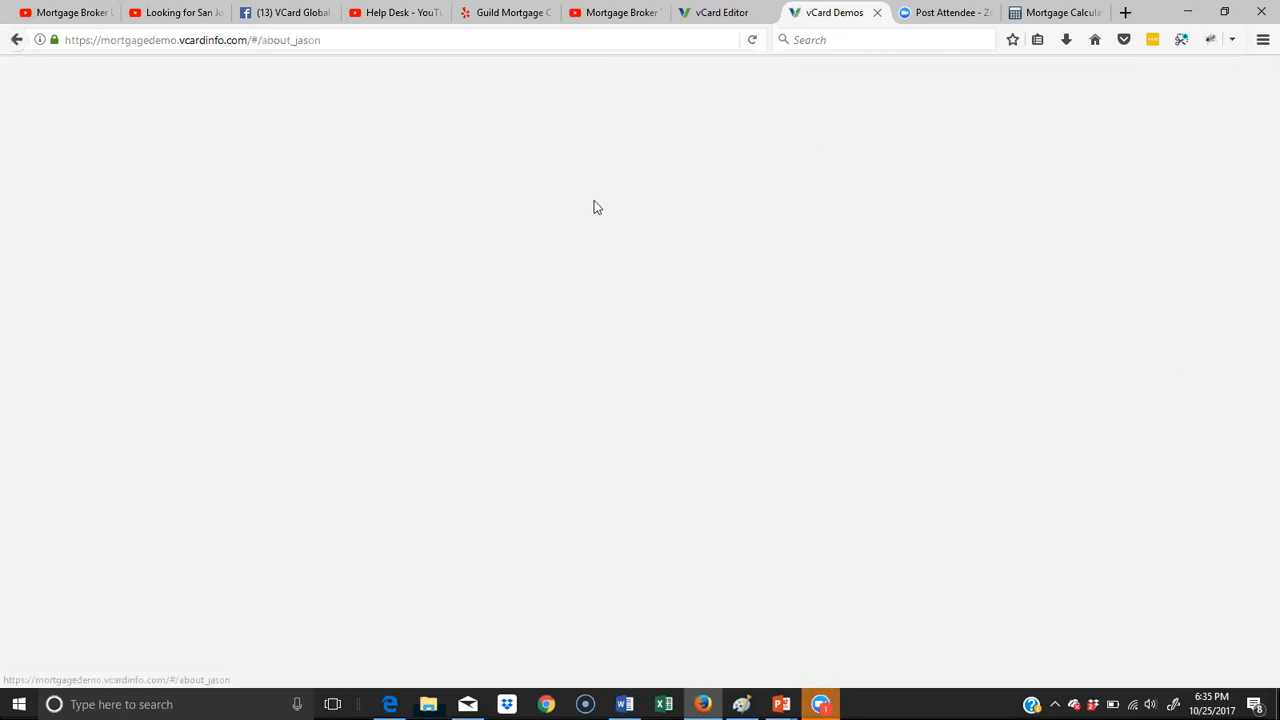
scroll(690, 228, down, 10)
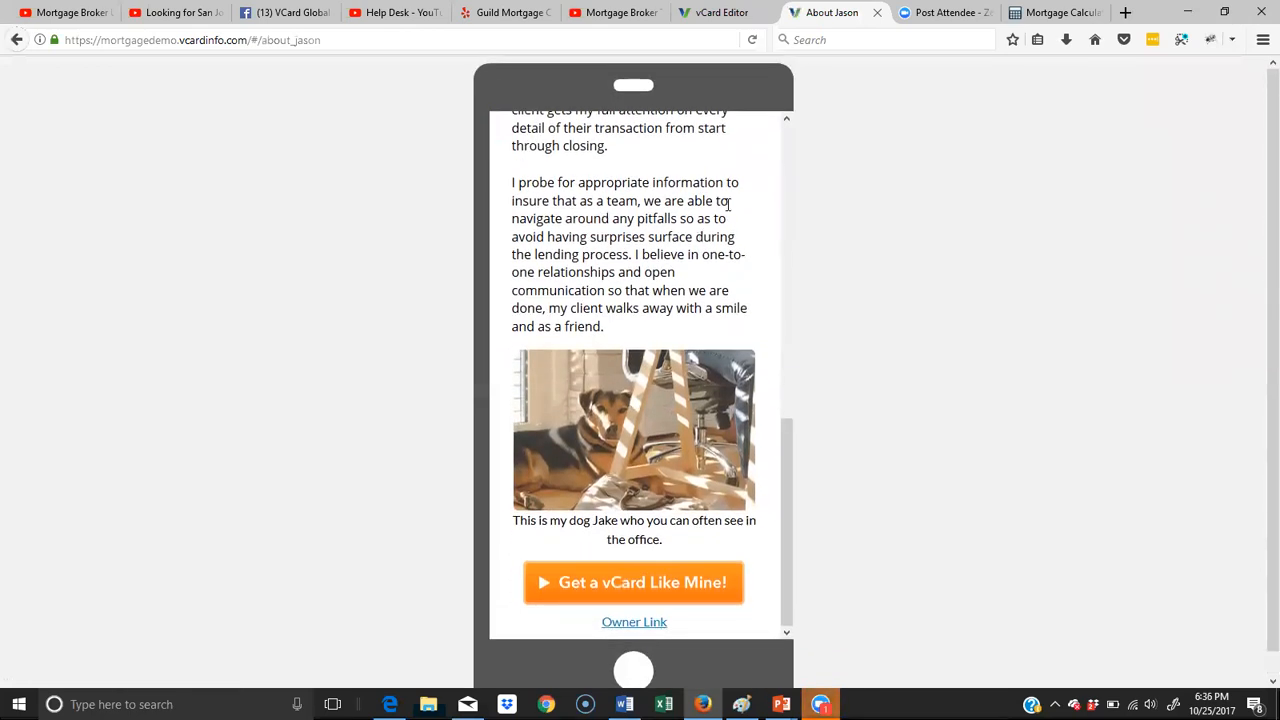
scroll(730, 190, up, 10)
click(757, 132)
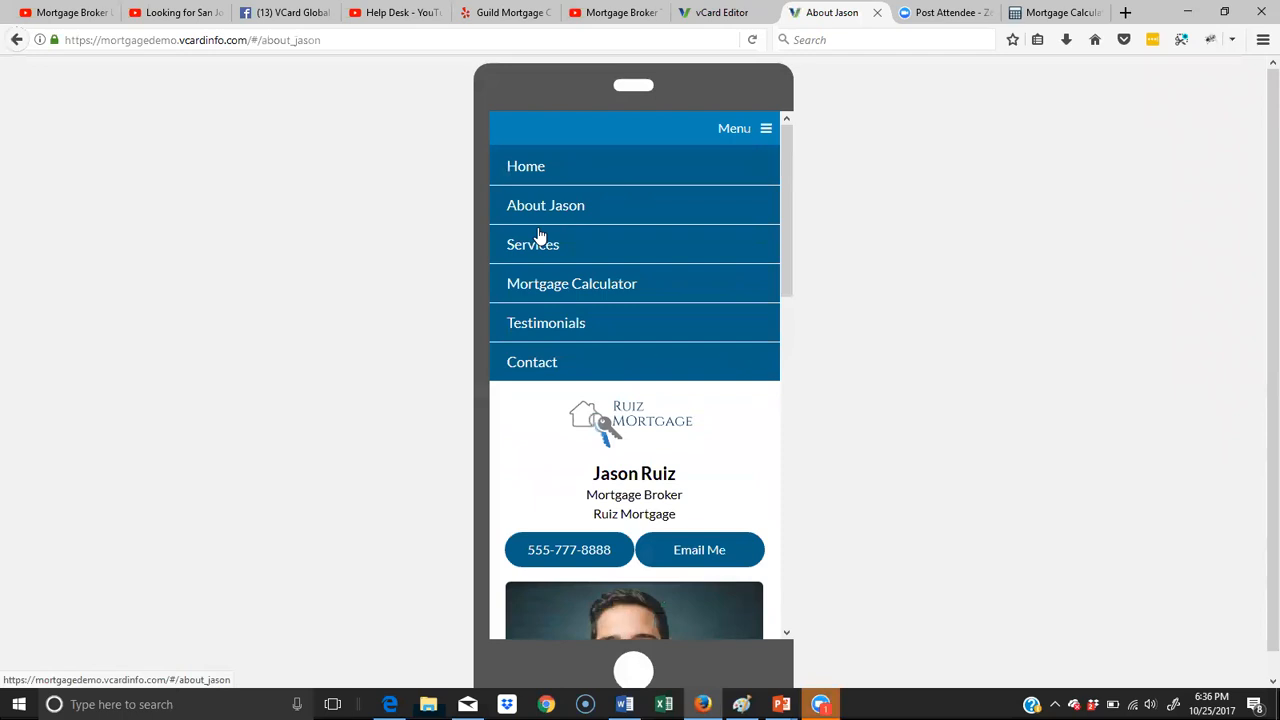
click(560, 257)
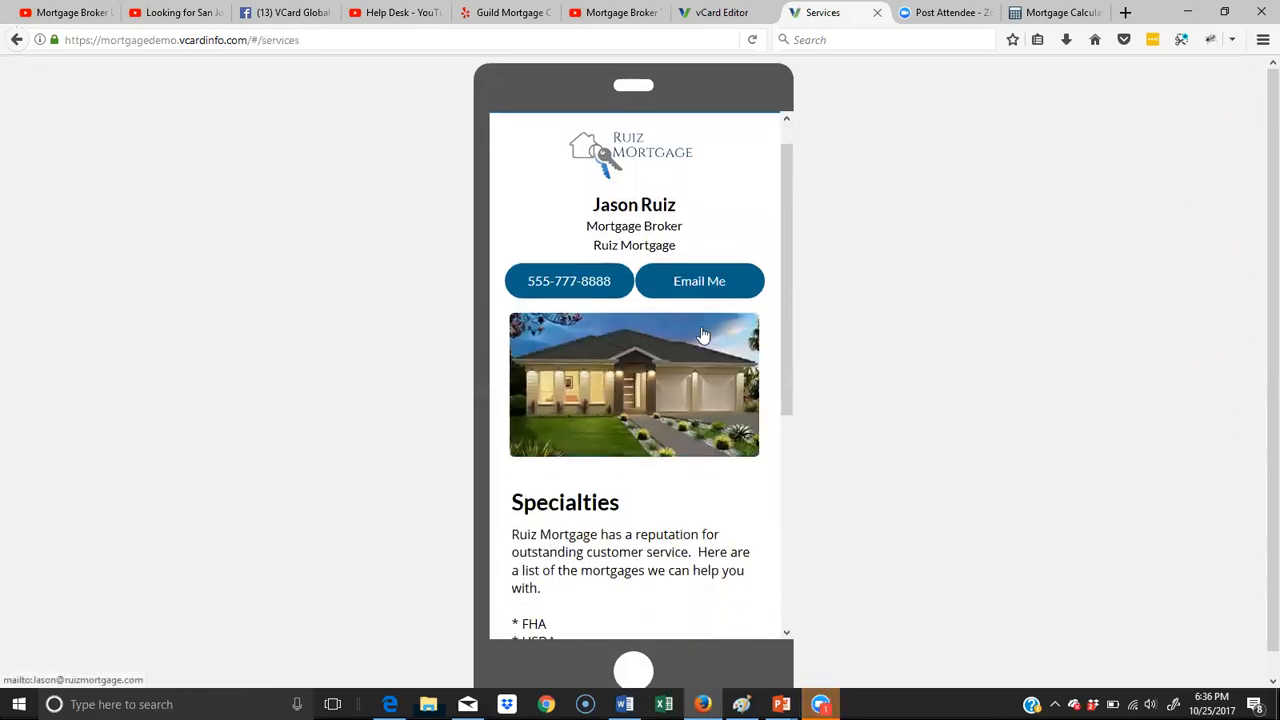
scroll(703, 336, down, 5)
scroll(703, 338, up, 5)
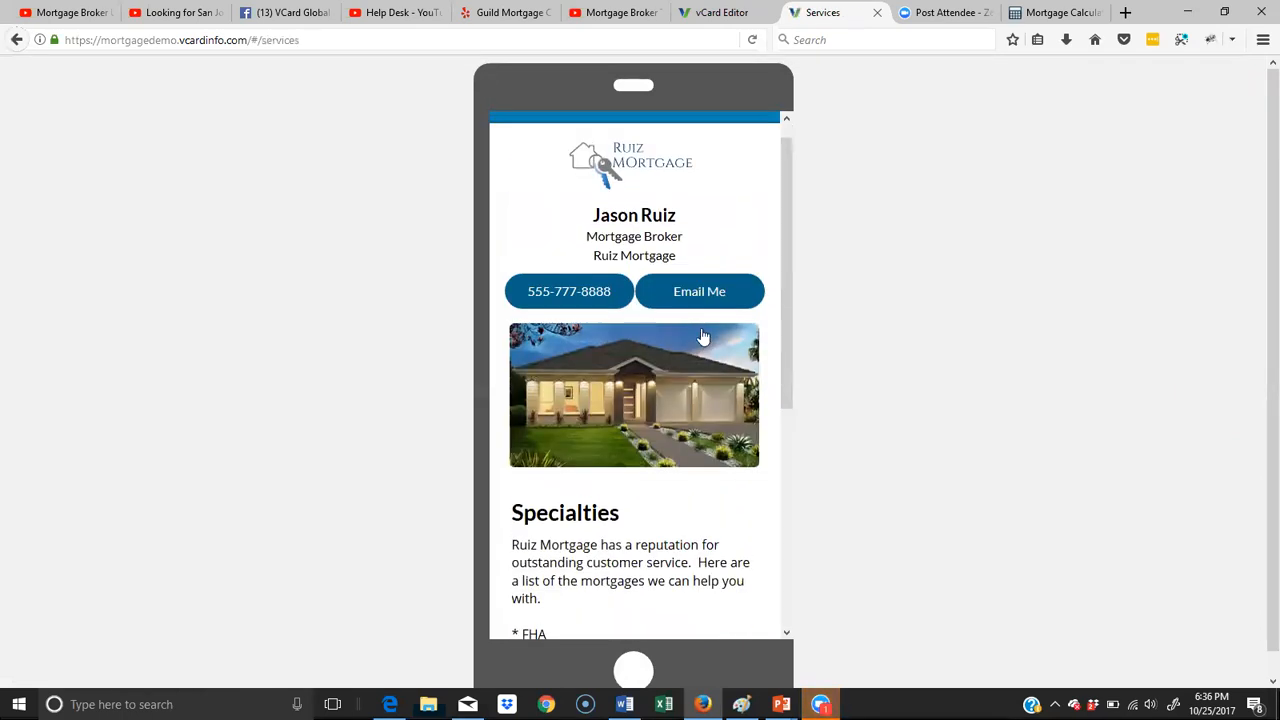
scroll(703, 338, up, 1)
- Check the Mortgage Calculator page and the Testimonials page's text and videos on the live vCard
click(750, 128)
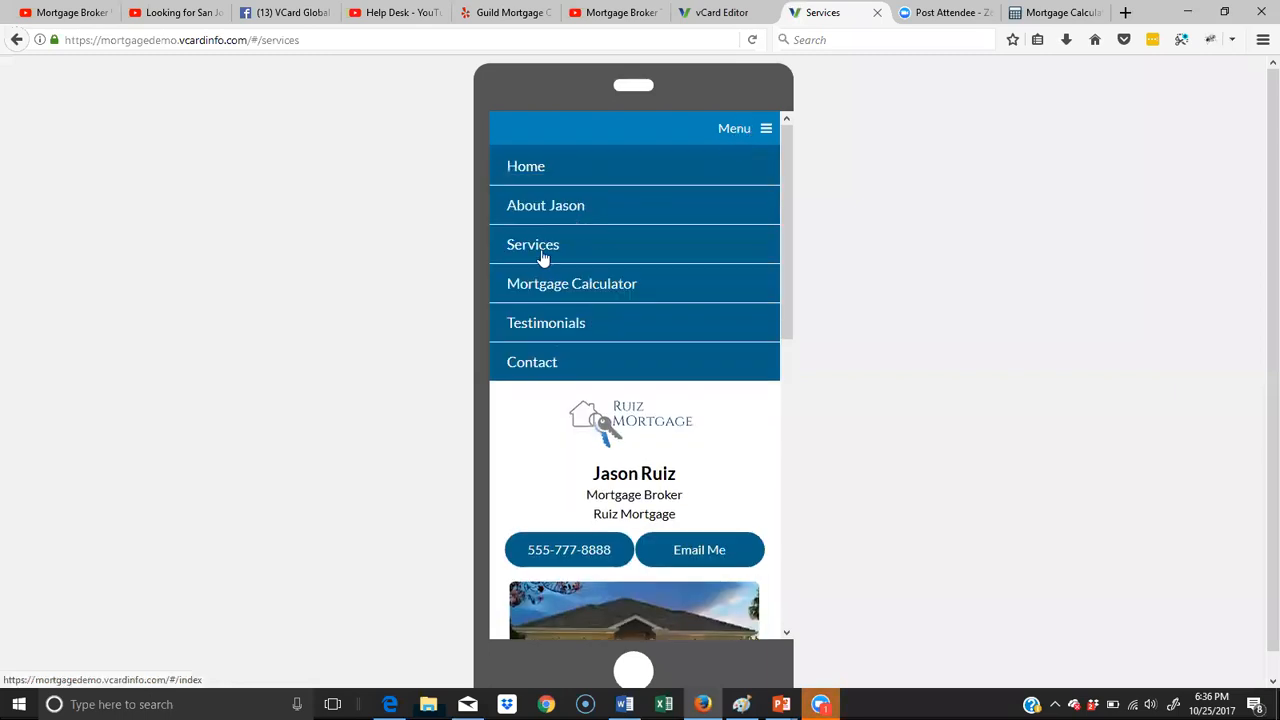
click(580, 288)
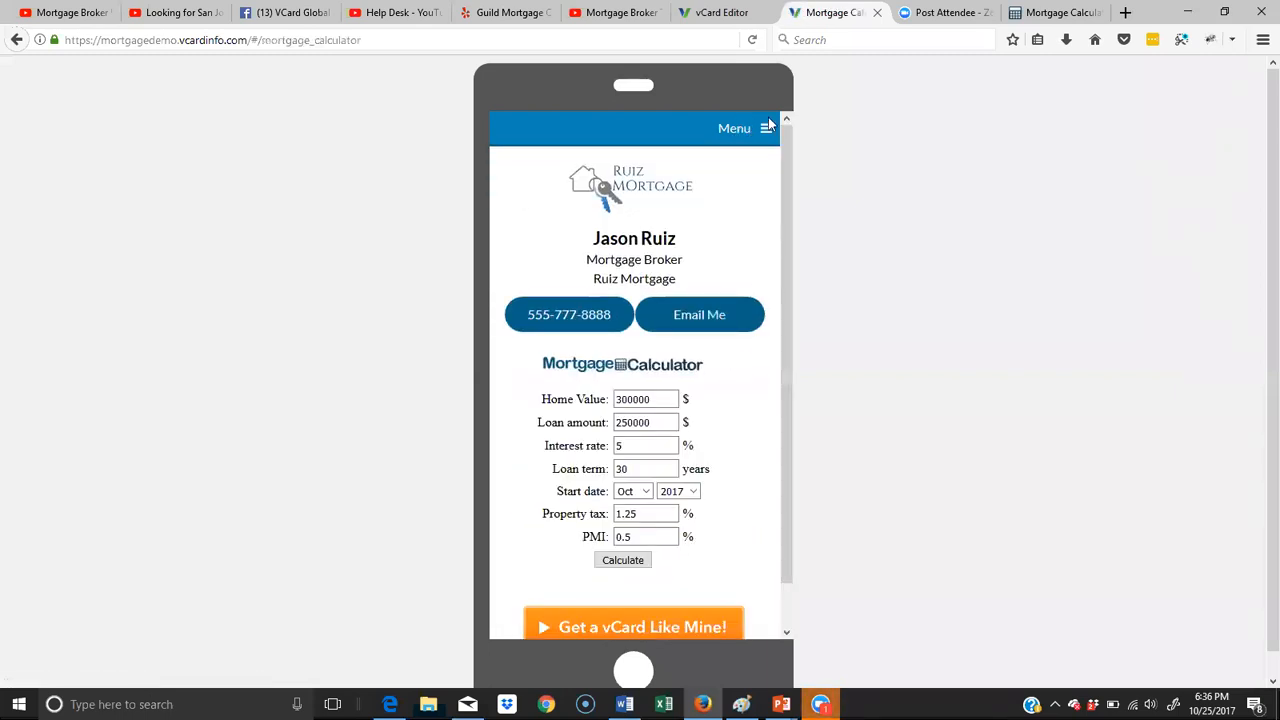
click(740, 140)
click(550, 323)
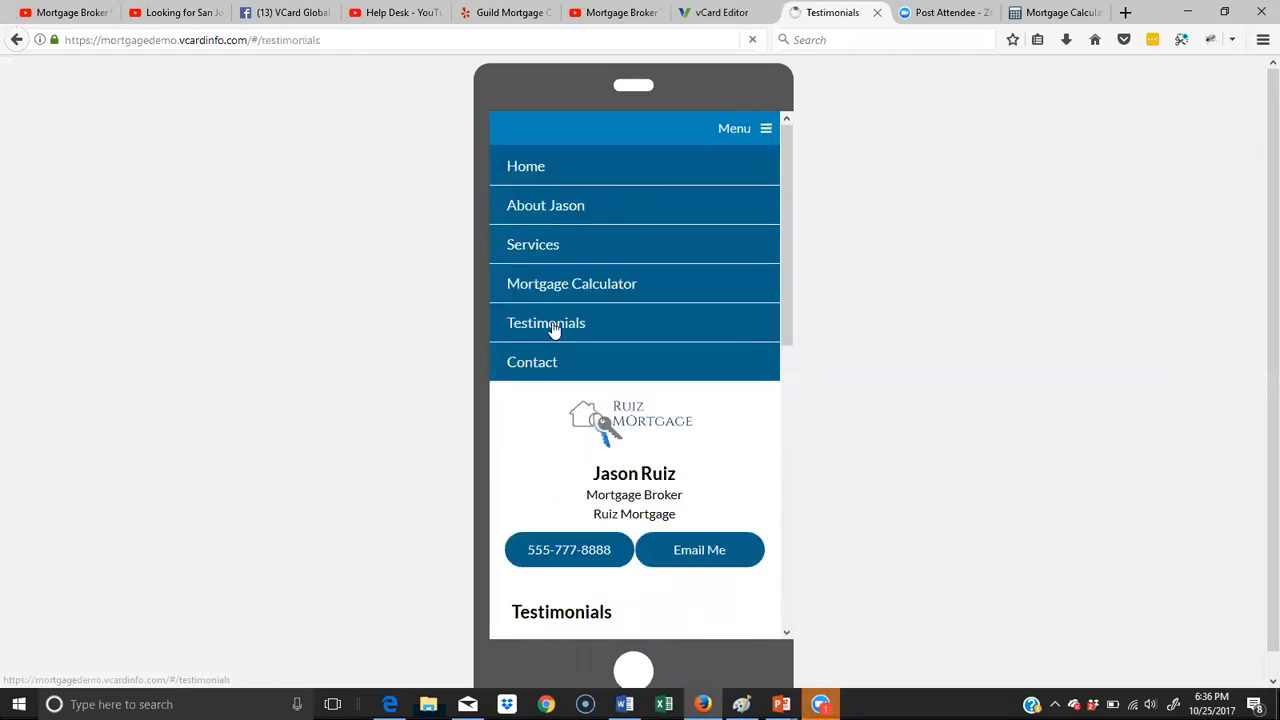
scroll(660, 325, down, 5)
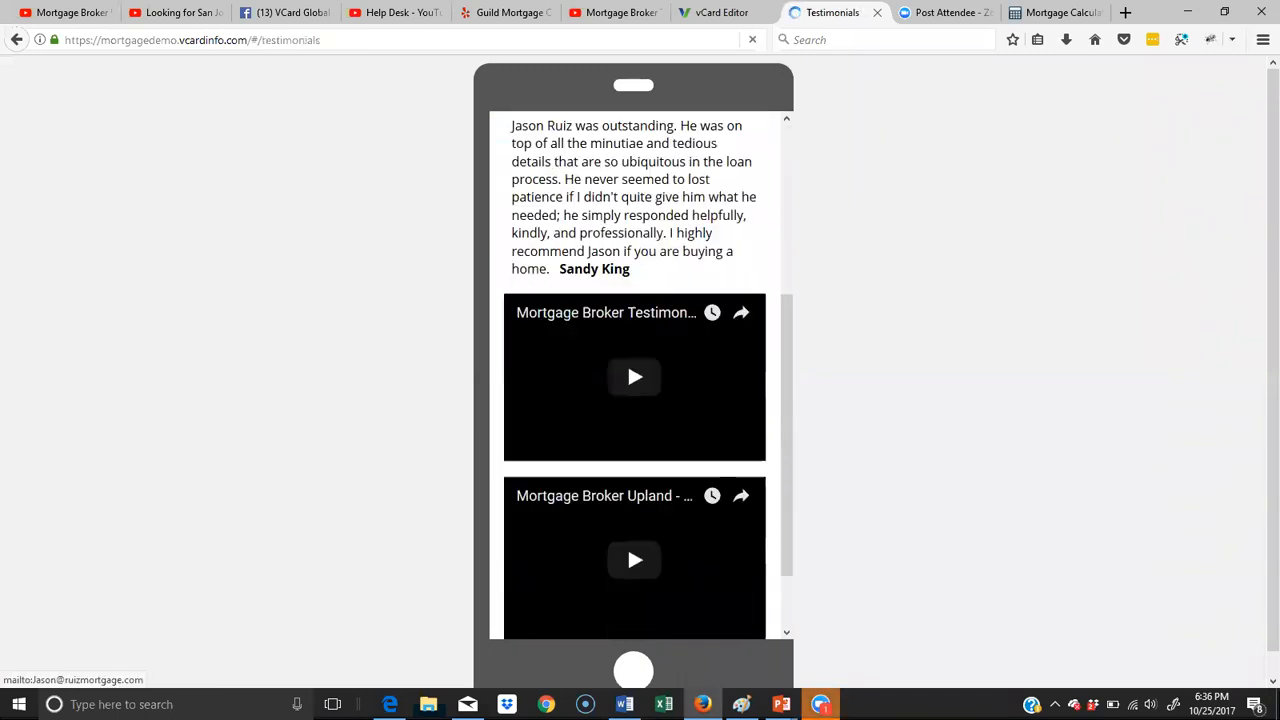
scroll(664, 331, up, 5)
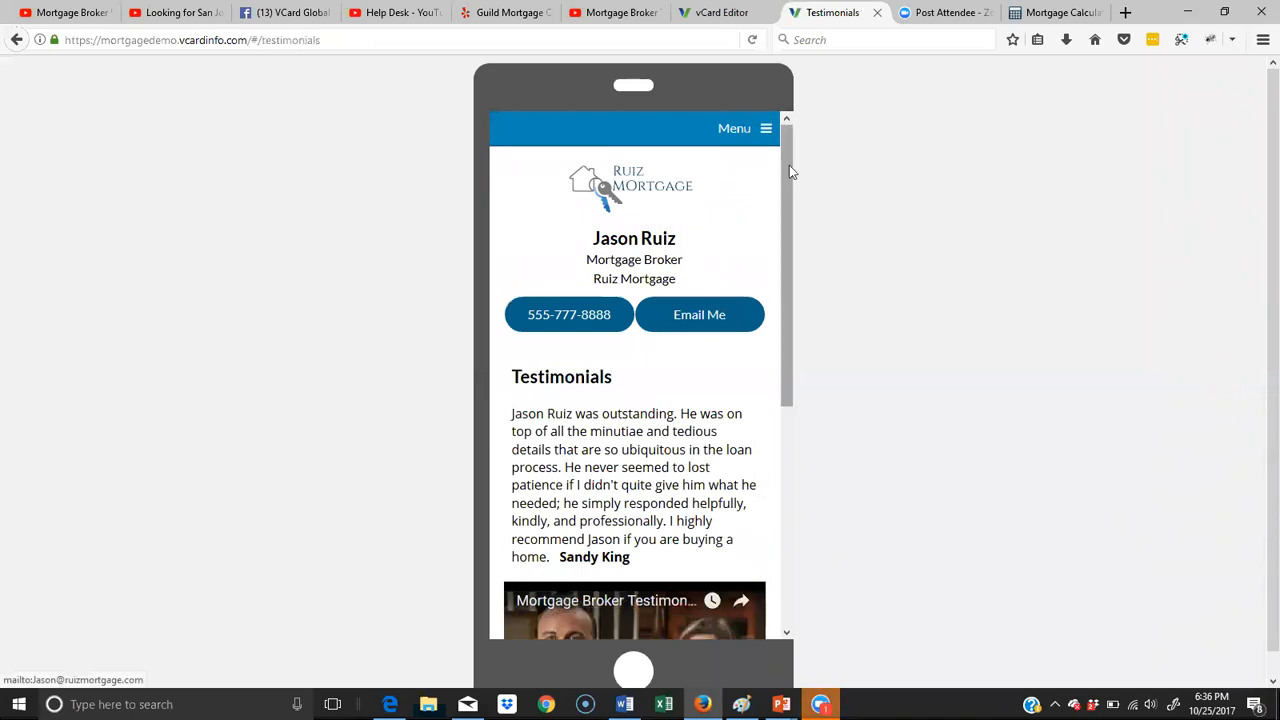
- Open the live Contact page and fill in the test contact's first name, last name and e-mail address
click(762, 132)
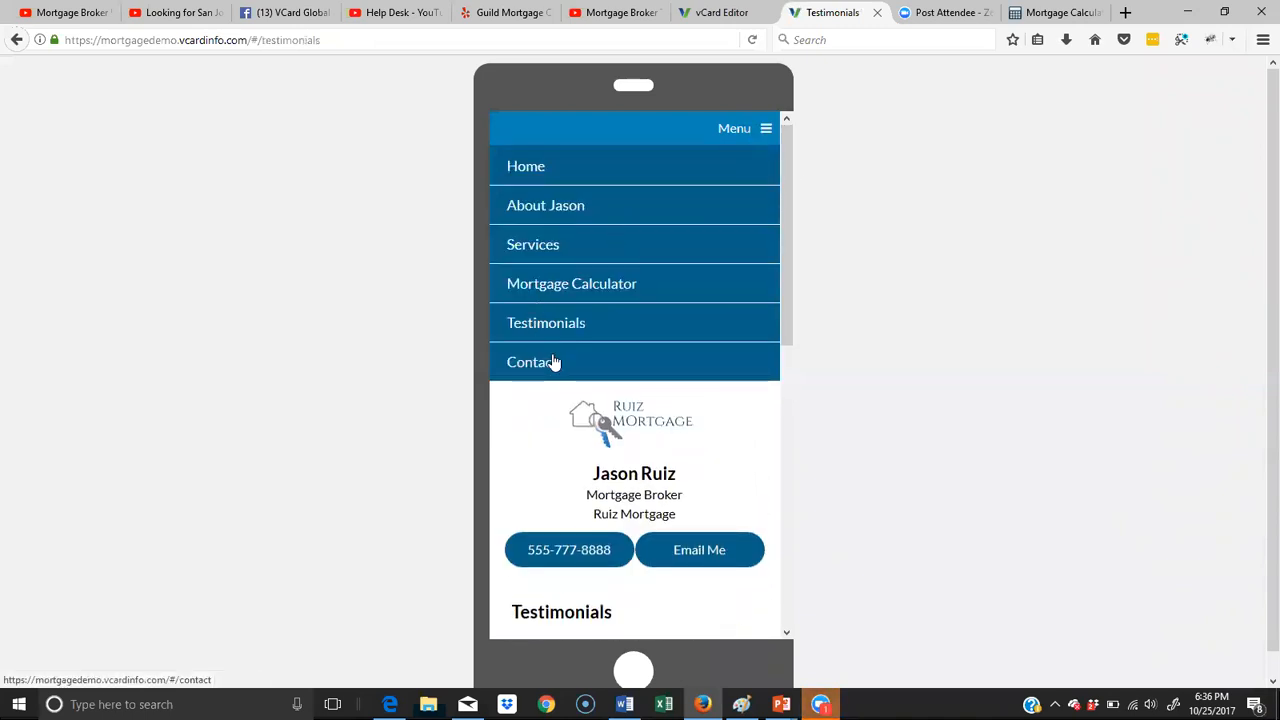
click(551, 362)
click(633, 477)
text(herie)
key(BackSpace)
key(BackSpace)
key(BackSpace)
key(Tab)
key(Tab)
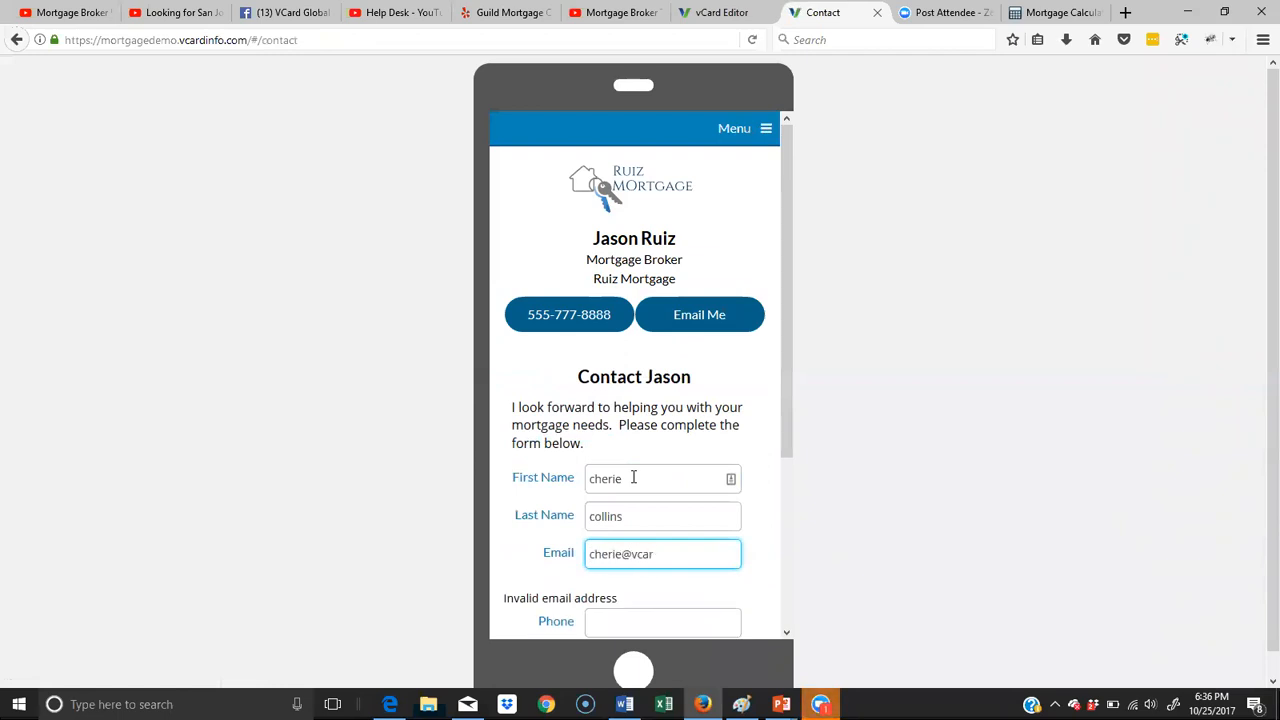
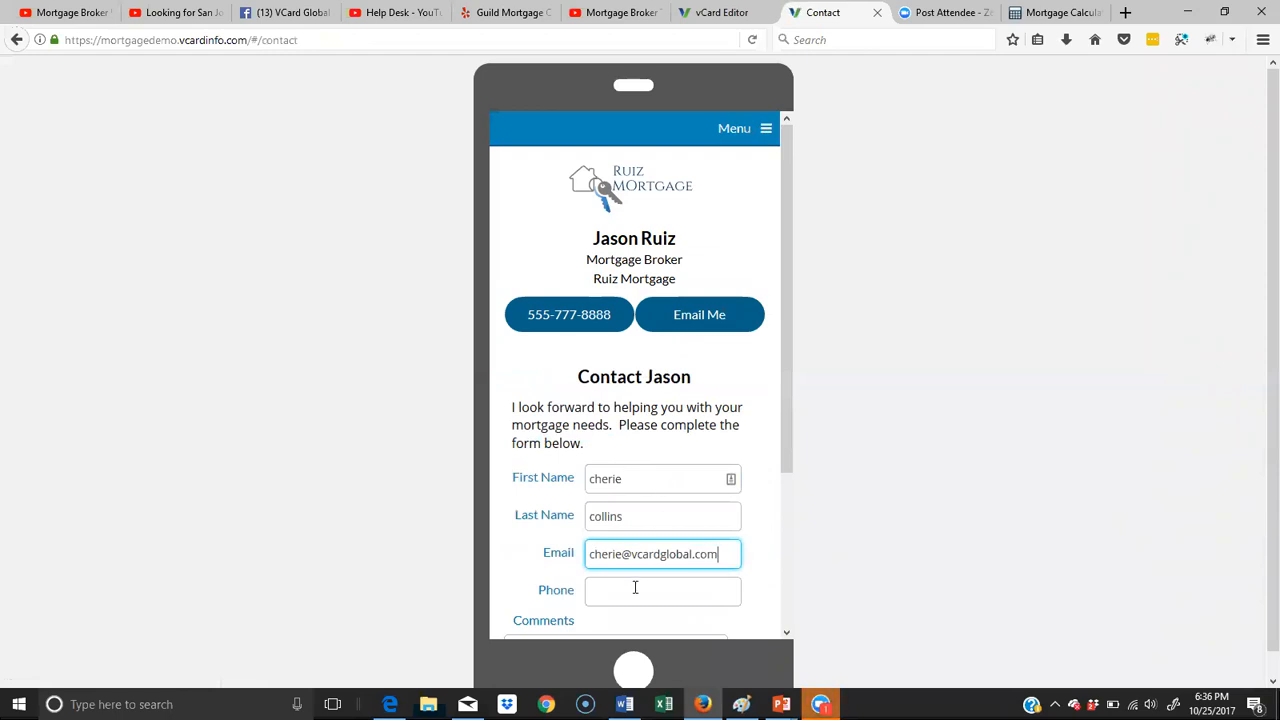
- Enter the test contact's phone number, submit the contact form without comments and dismiss the confirmation
click(628, 587)
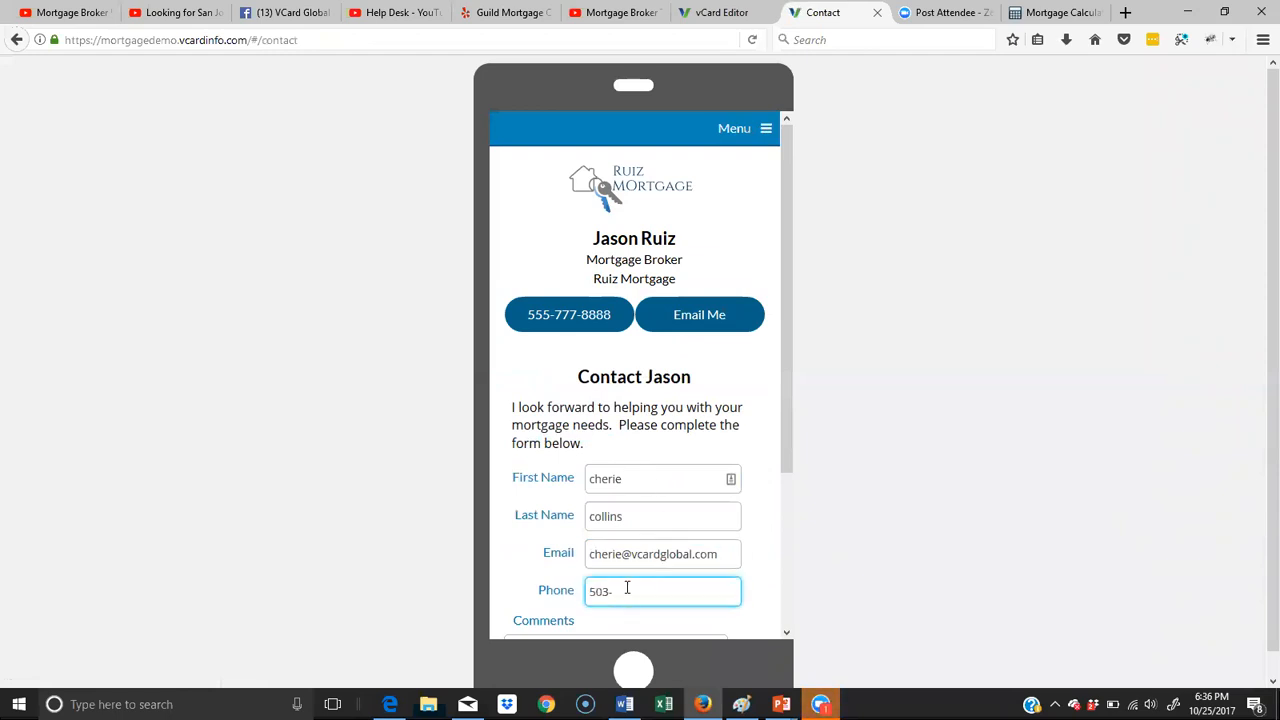
scroll(726, 526, down, 2)
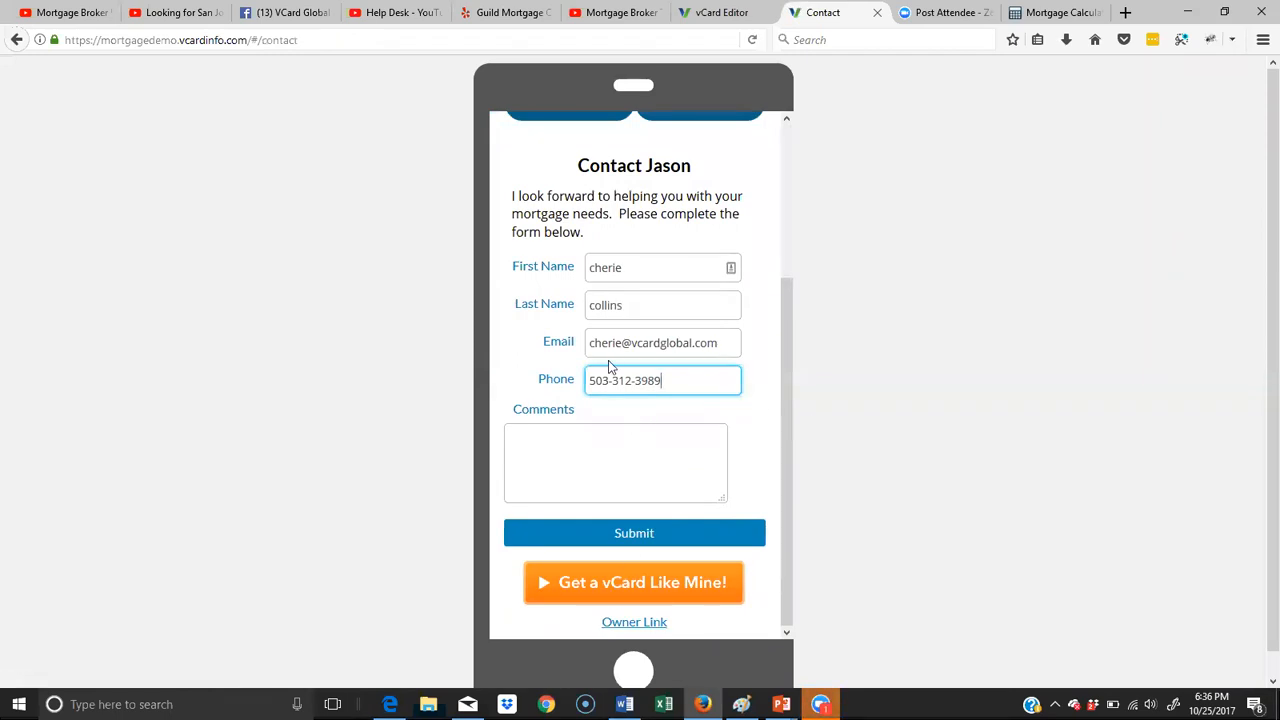
click(607, 532)
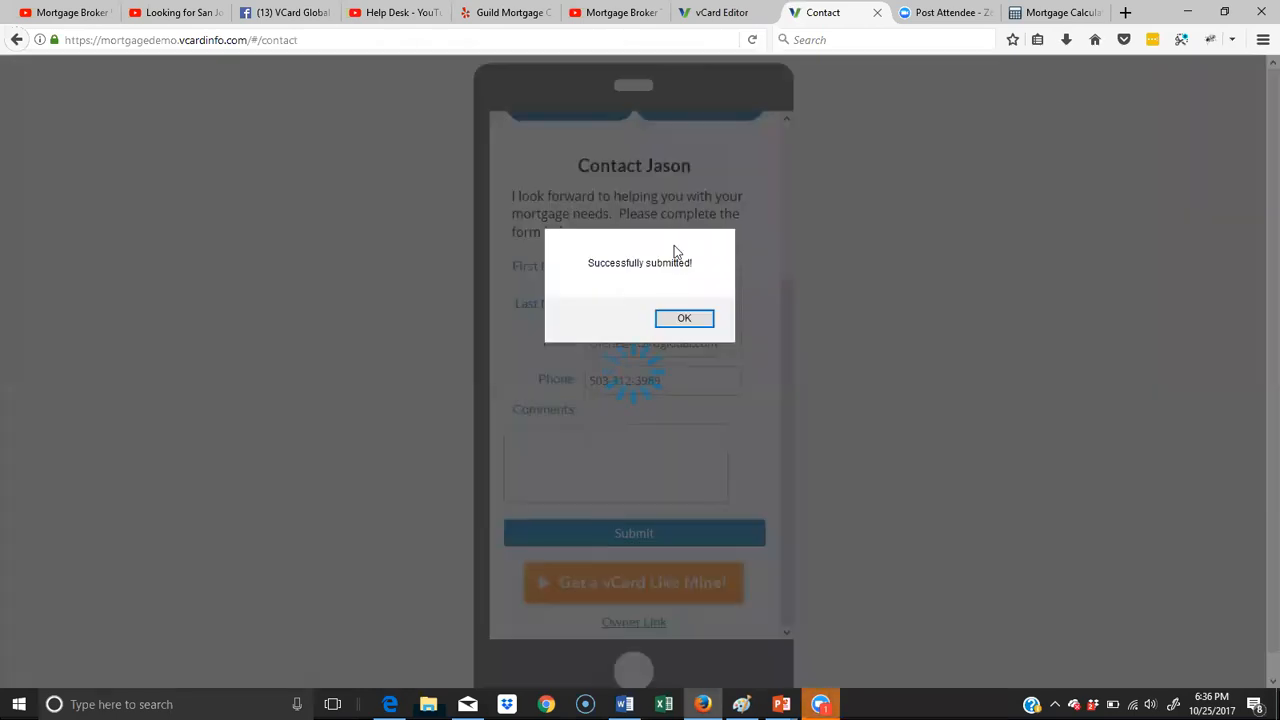
click(681, 317)
scroll(690, 280, up, 4)
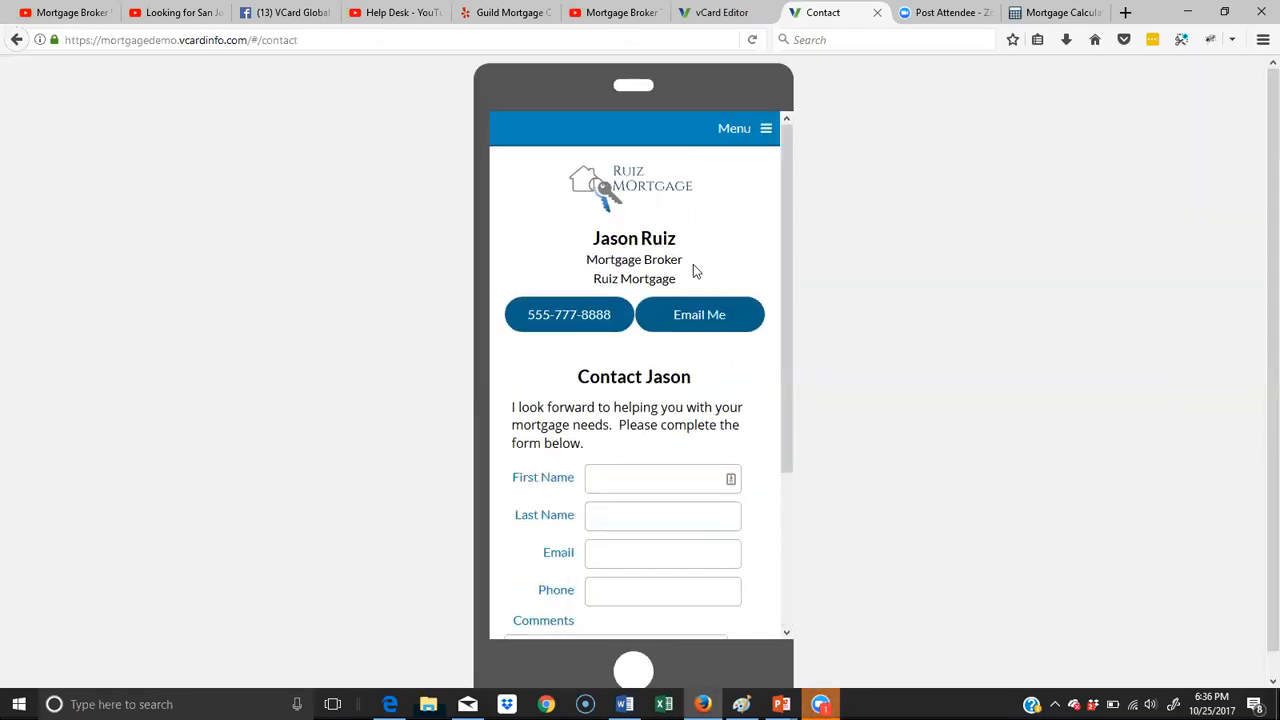
- Return to the vCard editor's home page and open all Contact Form Leads for the mortgagedemo card
click(737, 18)
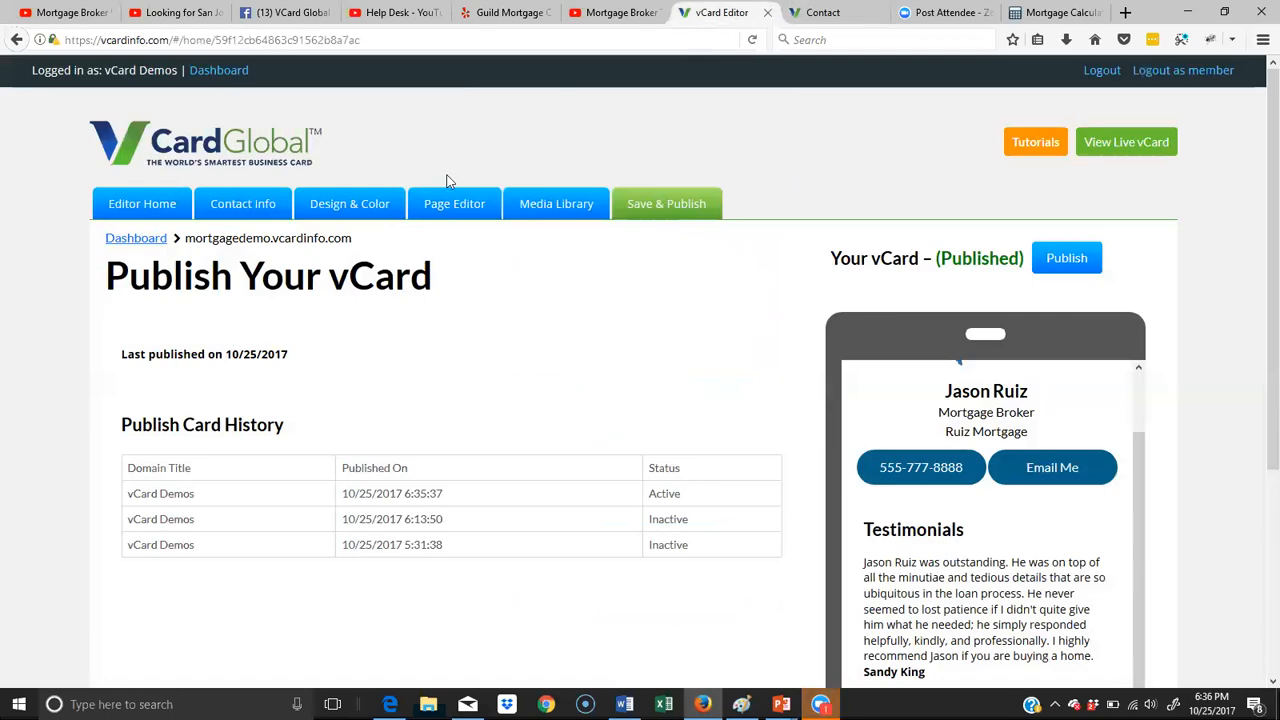
click(148, 208)
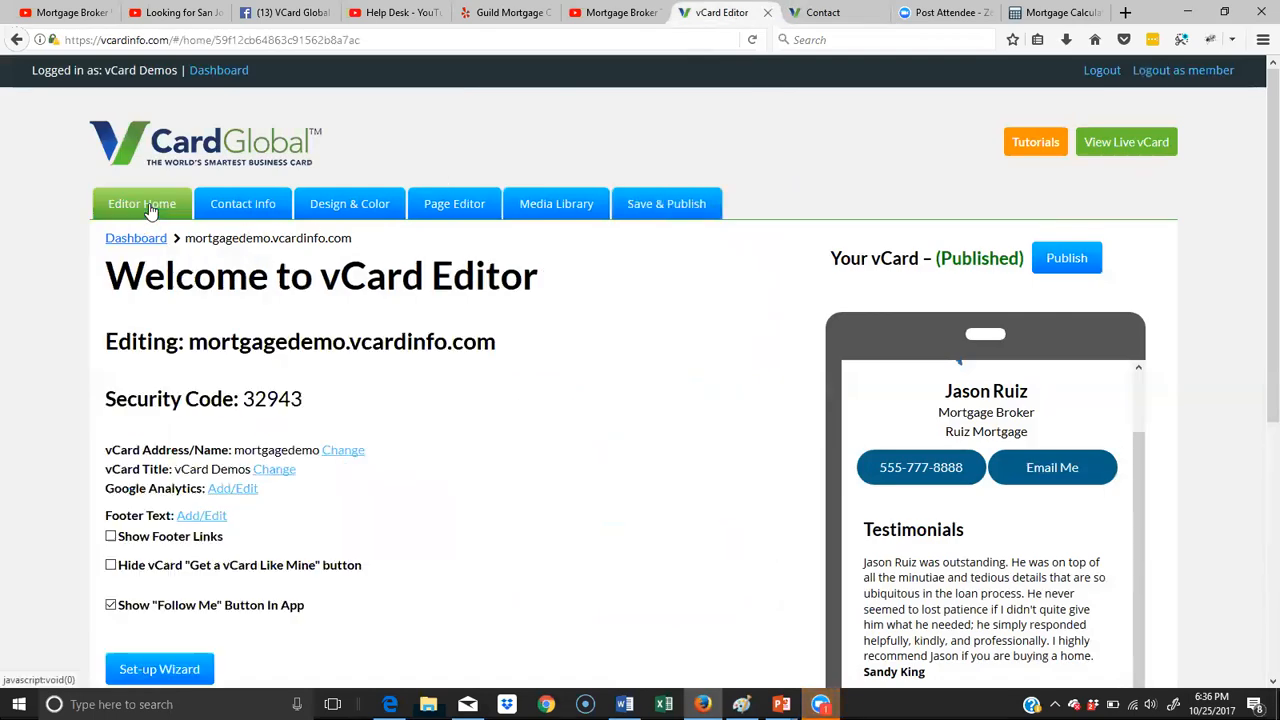
scroll(342, 375, down, 5)
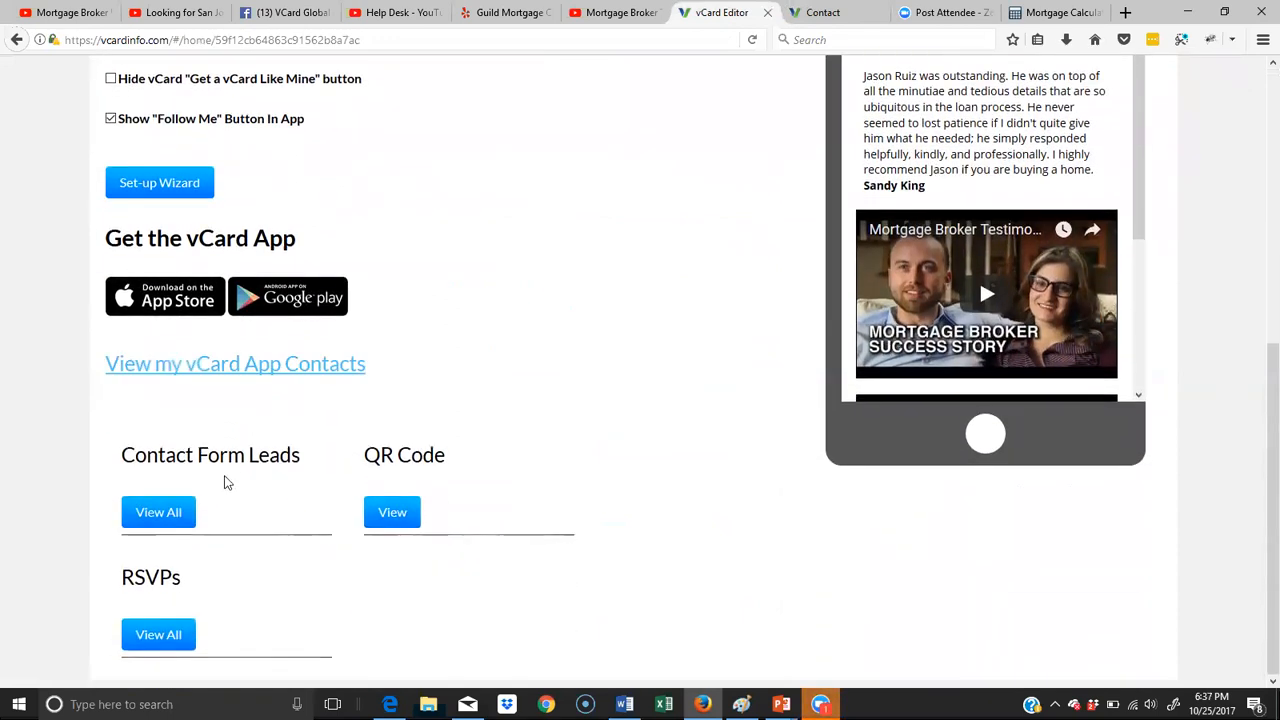
drag(143, 454, 291, 458)
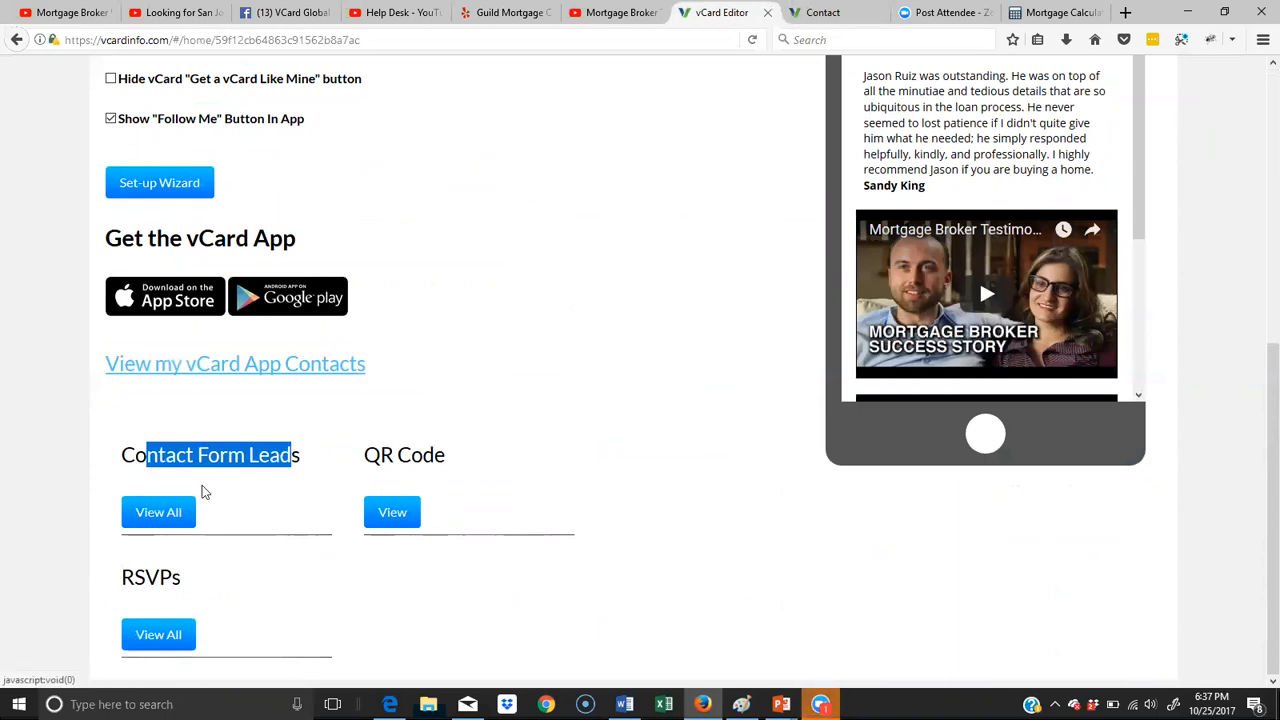
click(162, 519)
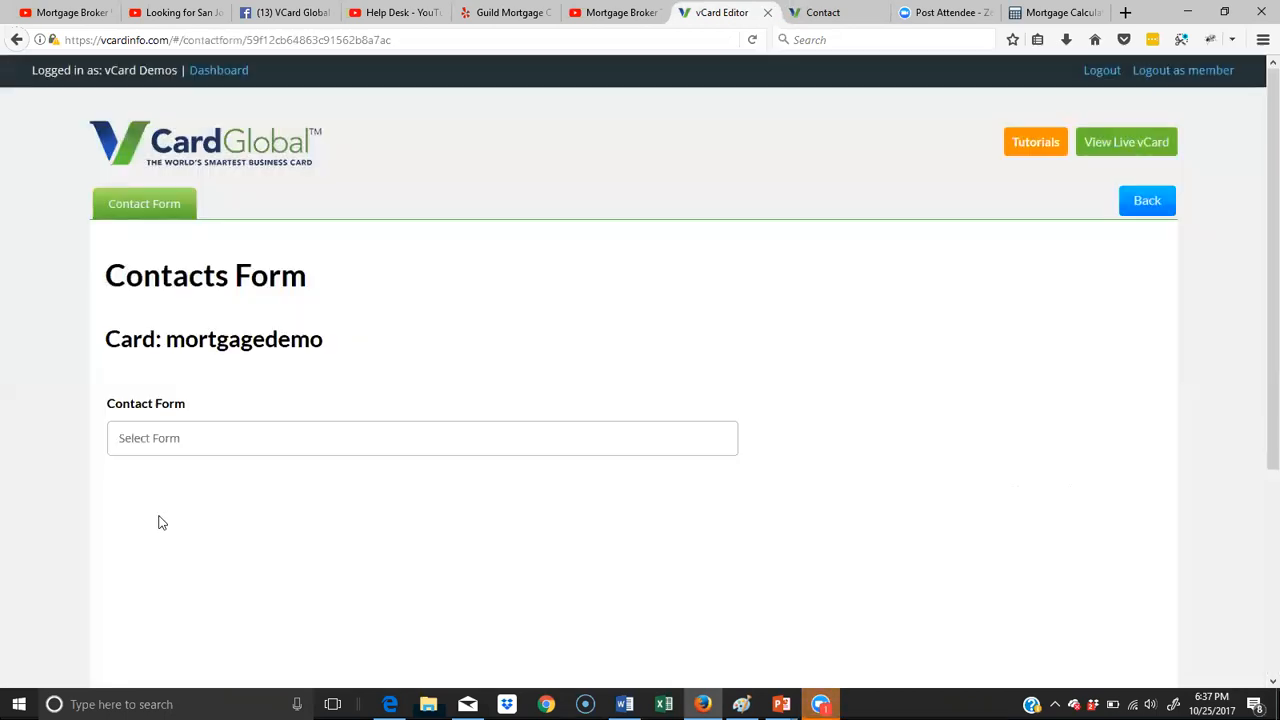
- Display the leads submitted through the Contact form, export them as CSV and return to the vCard editor's home page
click(230, 438)
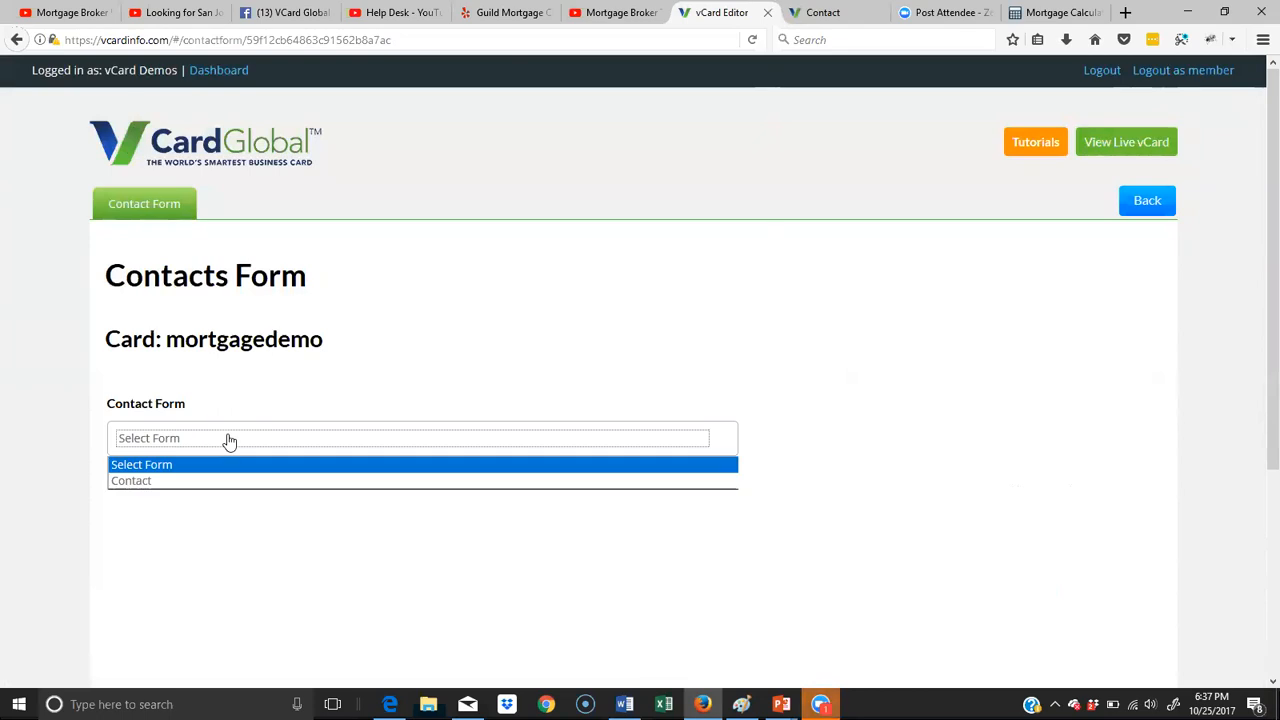
click(185, 481)
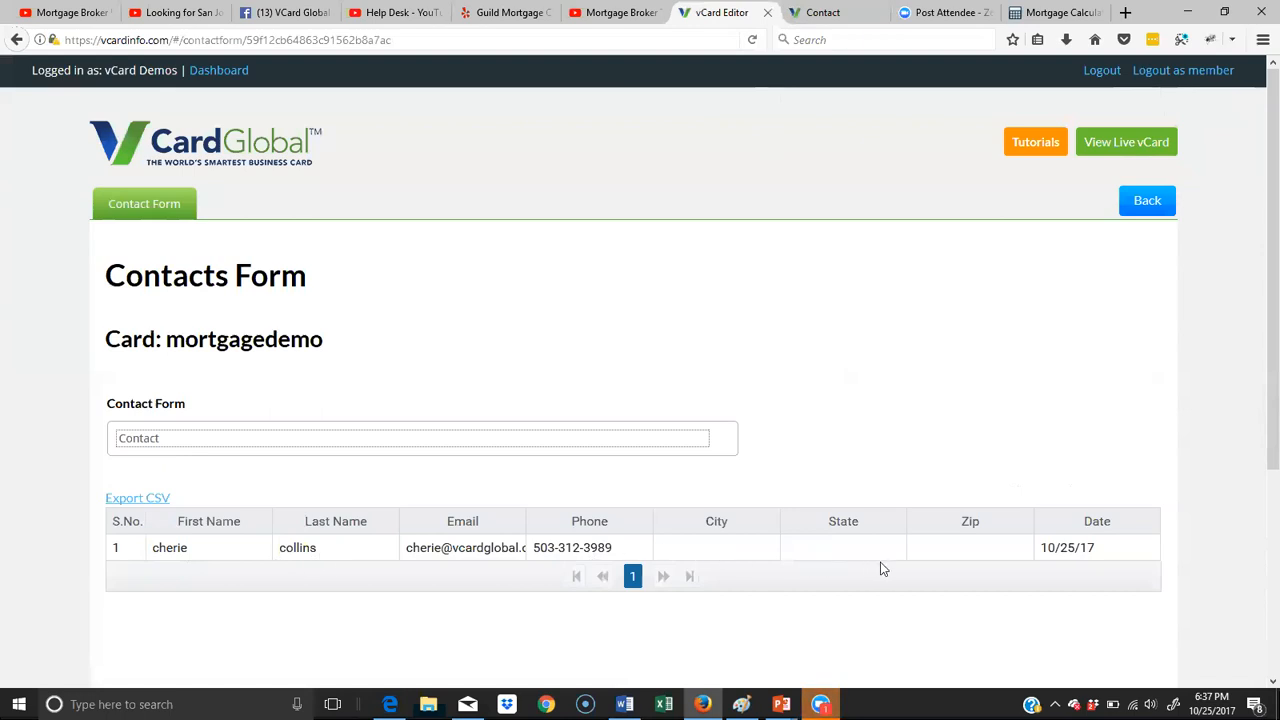
click(157, 498)
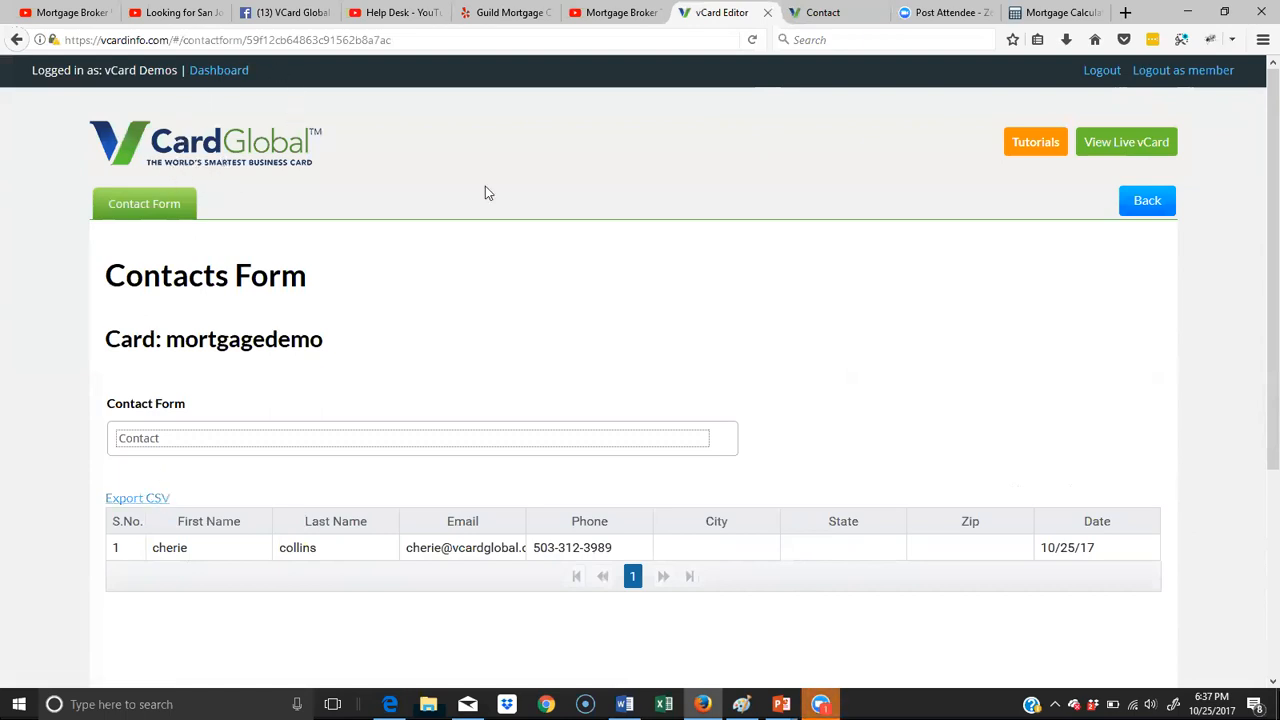
click(1145, 203)
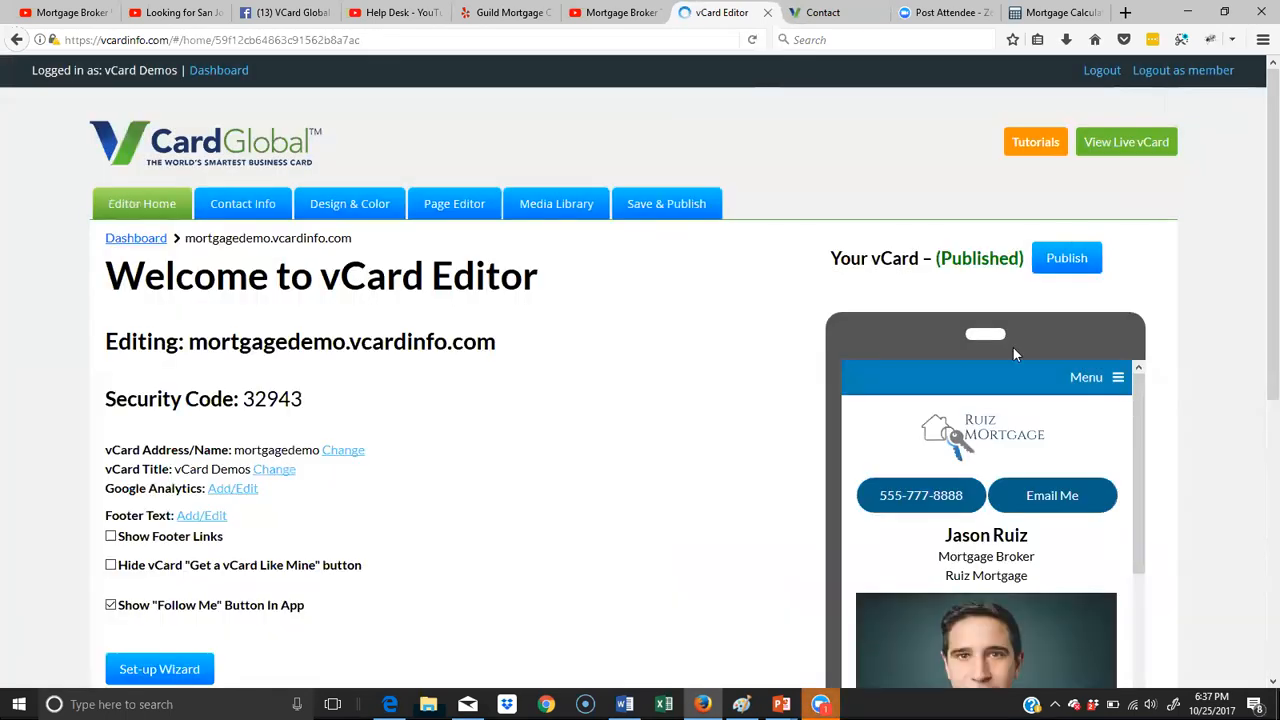
- Enable the option to hide the "Get a vCard Like Mine" button on the mortgagedemo card
scroll(1022, 362, down, 2)
scroll(1257, 285, down, 3)
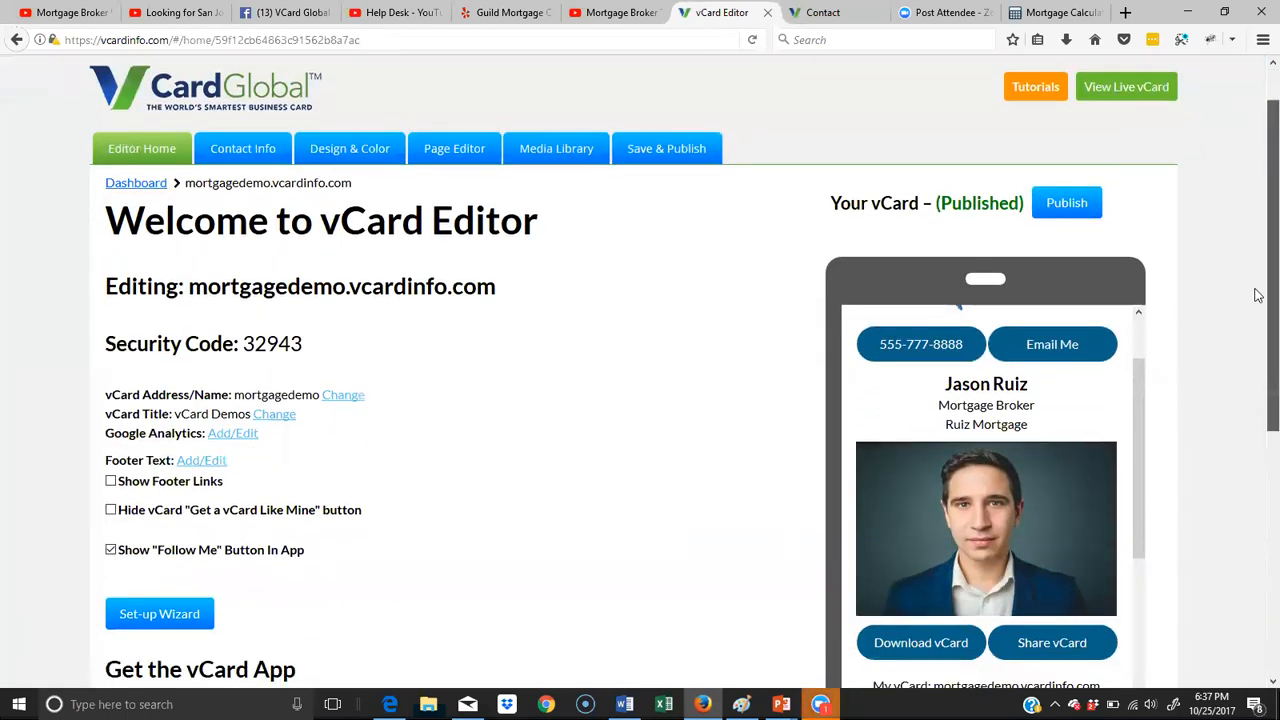
drag(1136, 245, 1190, 520)
scroll(1254, 209, down, 3)
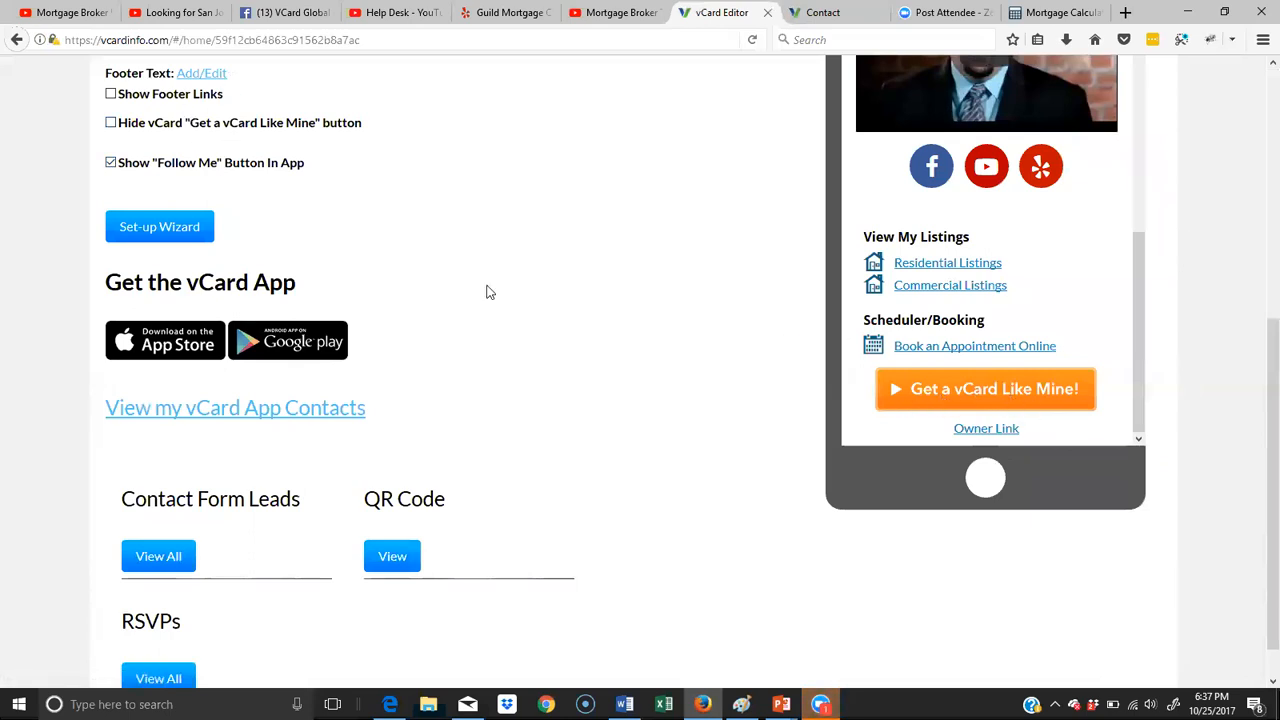
click(111, 123)
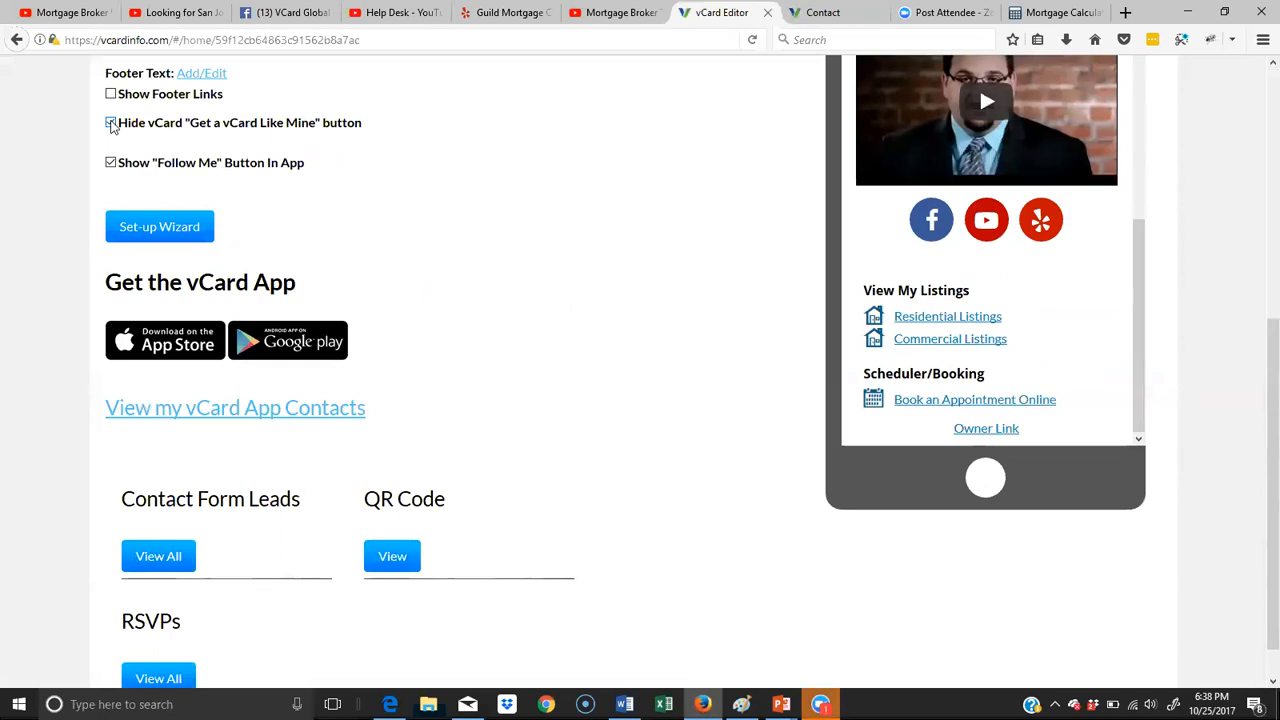
click(111, 123)
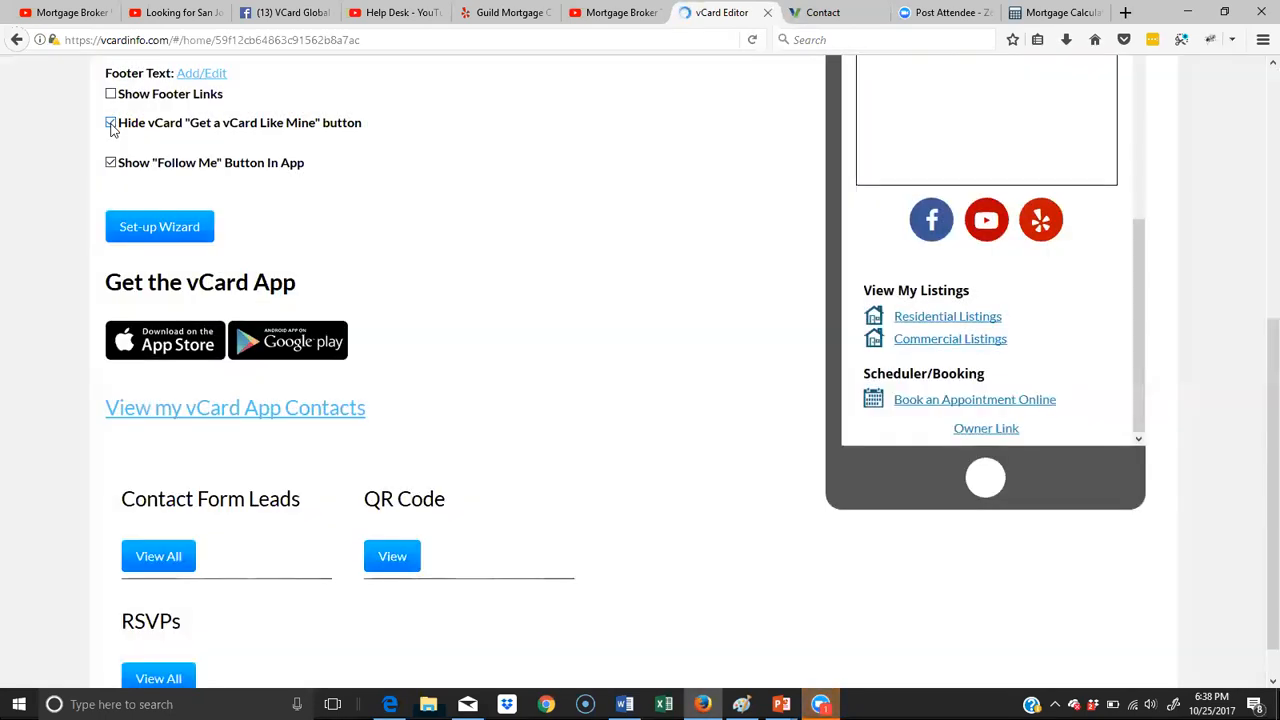
click(111, 123)
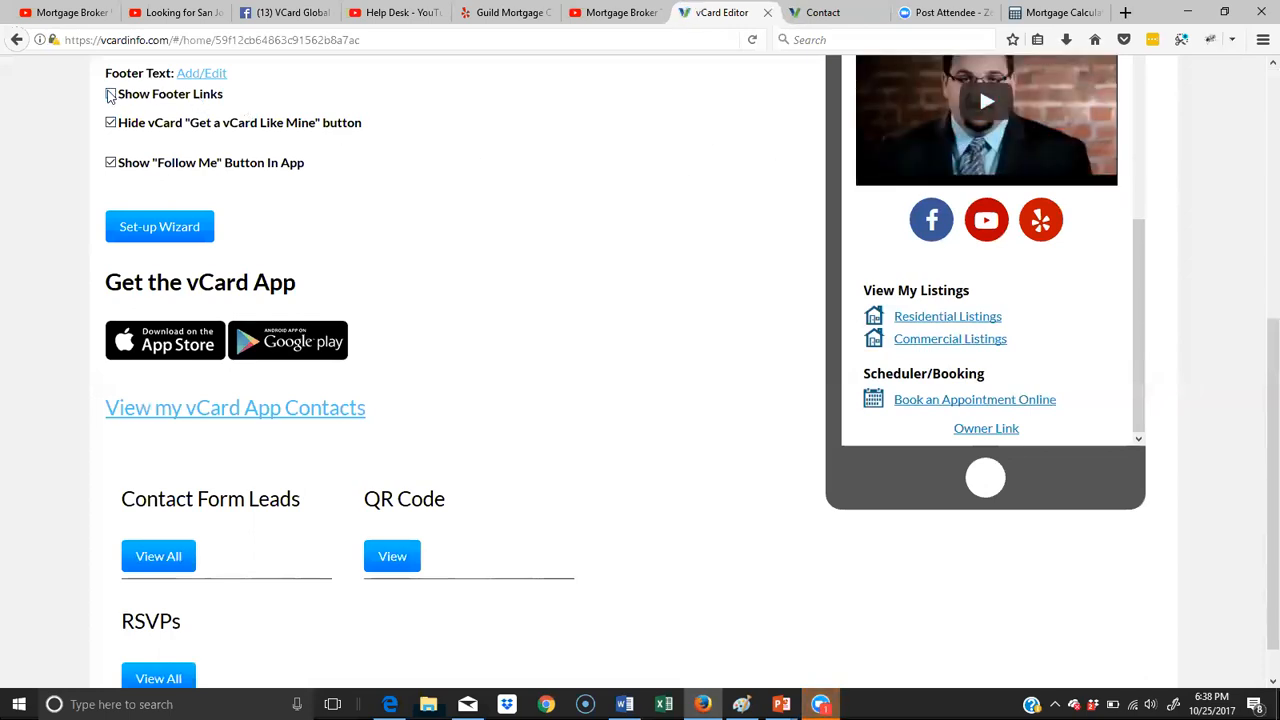
- Enable Show Footer Links for the card and check the page links at the end of the phone preview
click(111, 94)
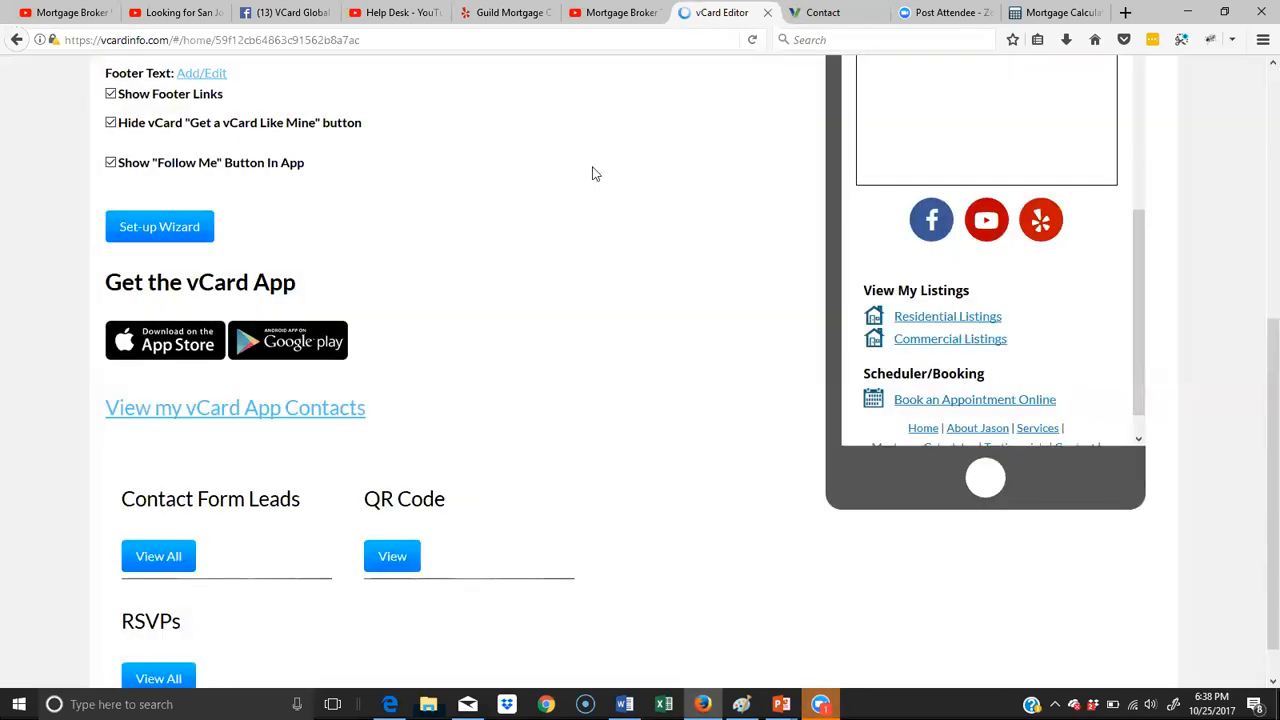
drag(1141, 252, 1162, 355)
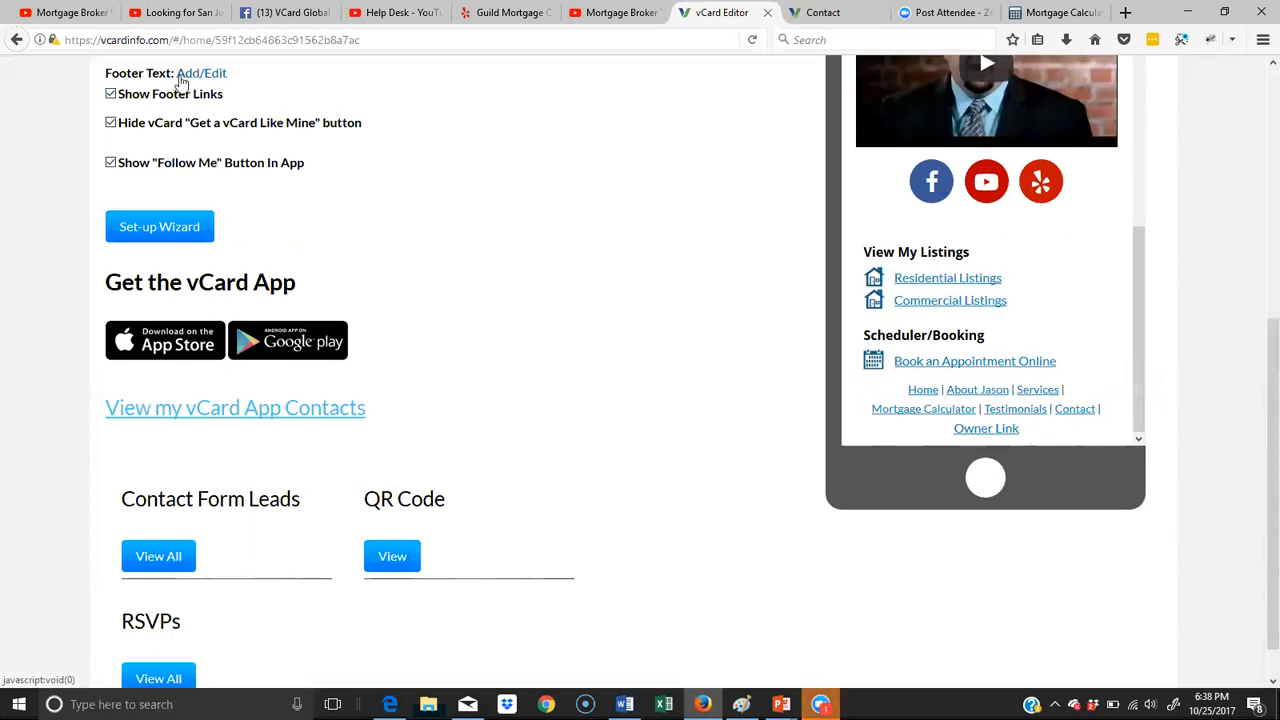
scroll(181, 82, up, 3)
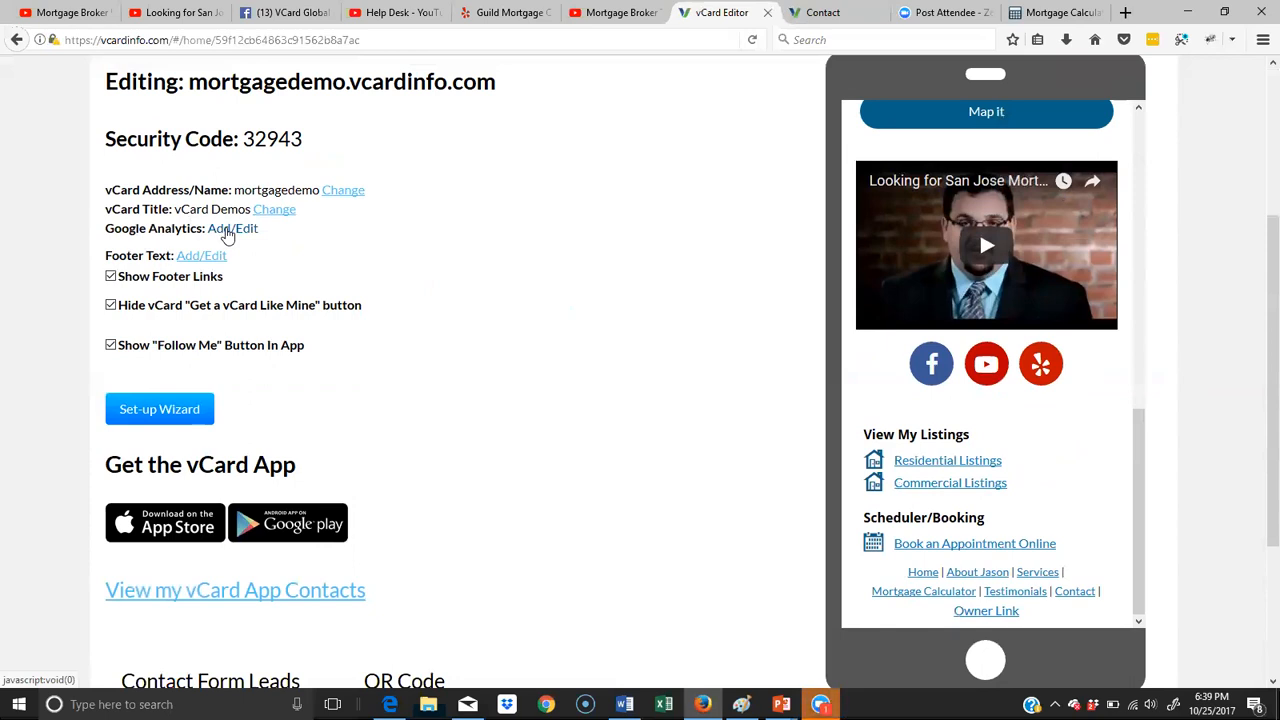
scroll(330, 220, up, 5)
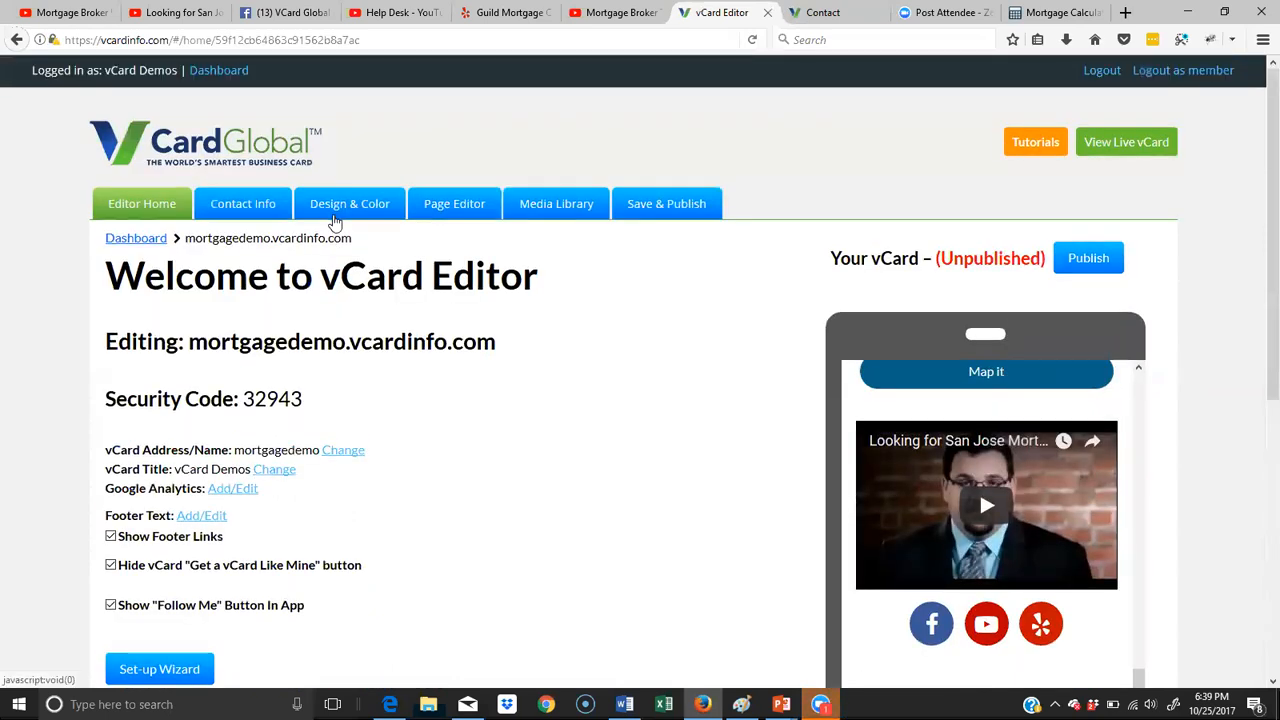